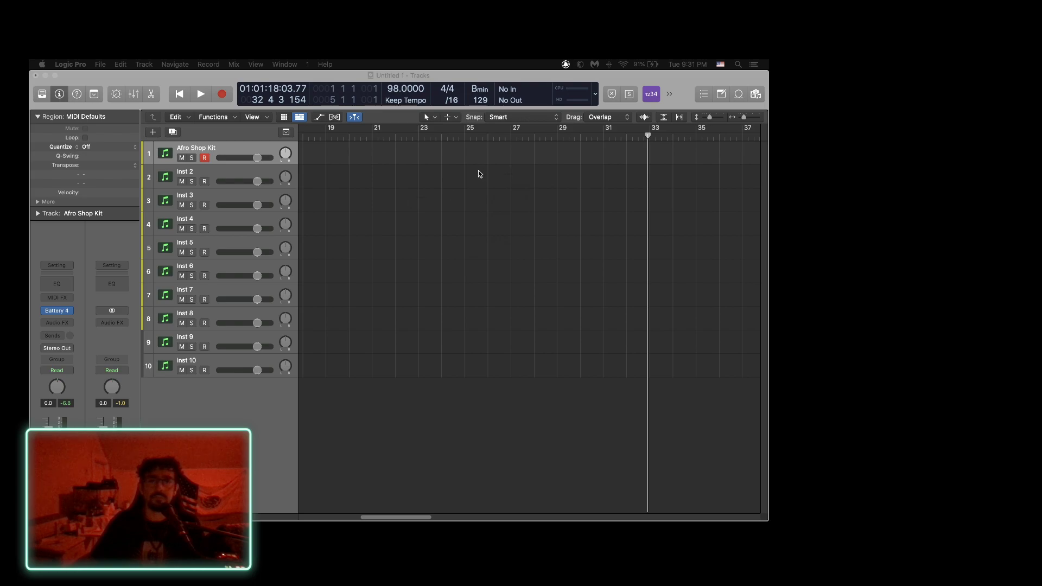
Set the cycle range to span bar 1 to bar 9.
scroll(474, 215, left, 10)
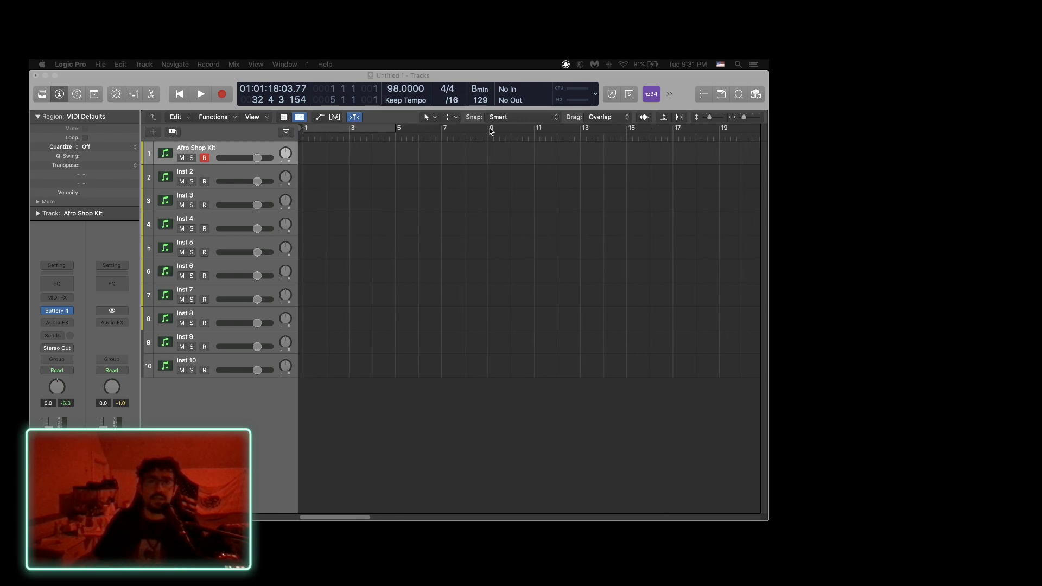
drag(490, 132, 310, 136)
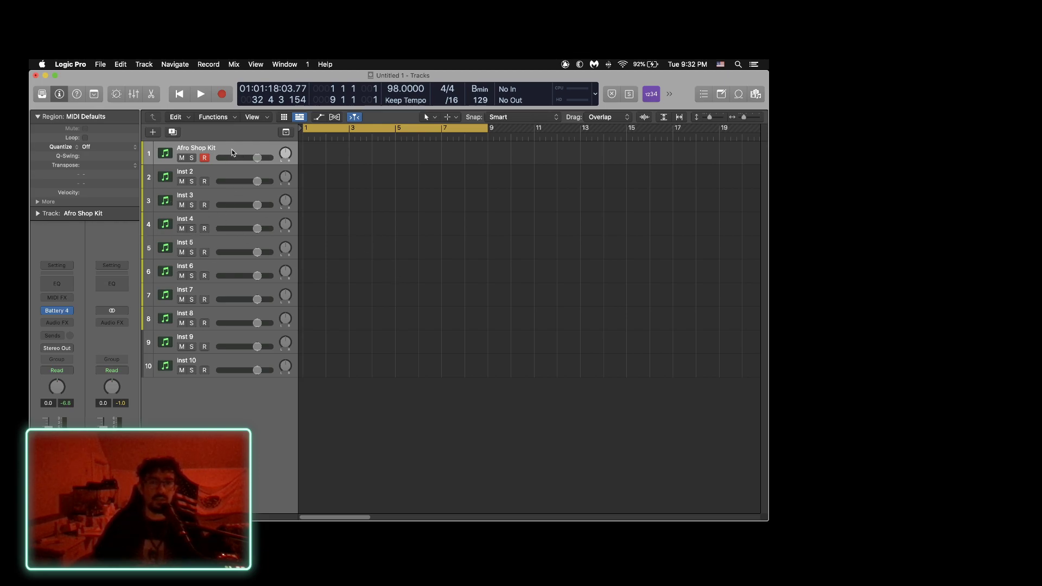
Open the Battery 4 instrument on the first track and load the Alessya Kit.
click(57, 312)
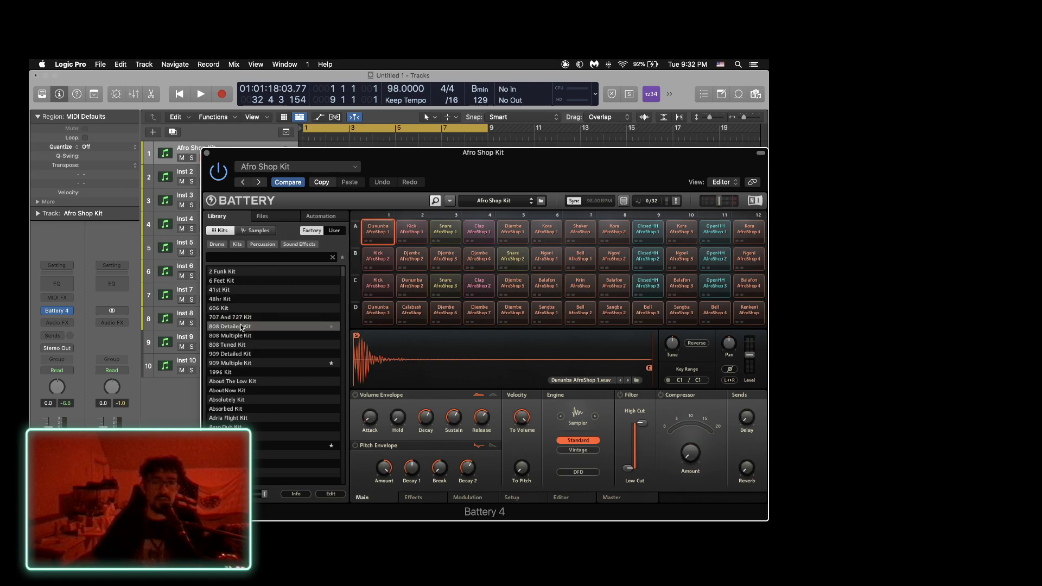
scroll(242, 327, down, 3)
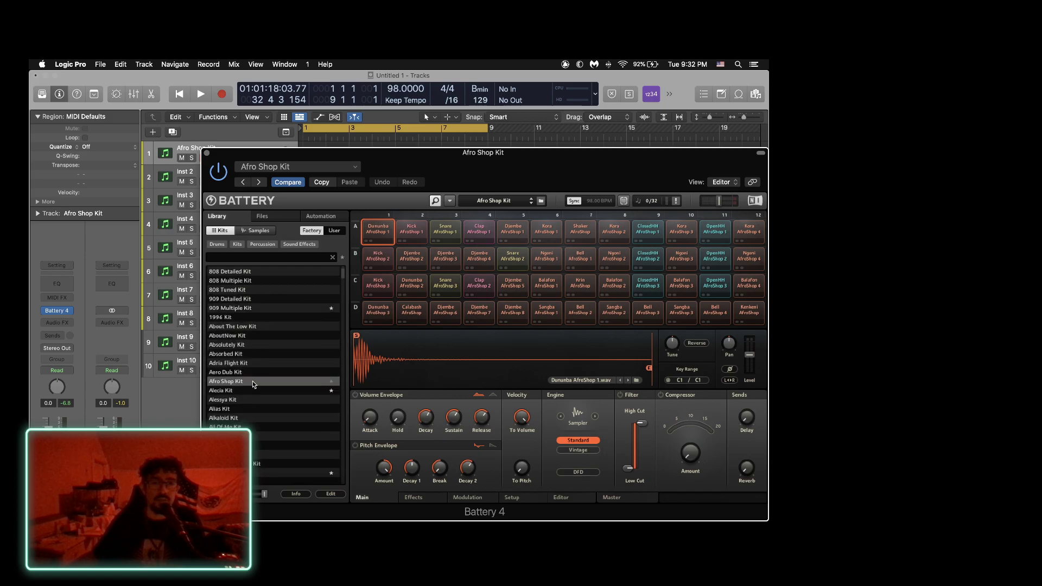
double_click(248, 401)
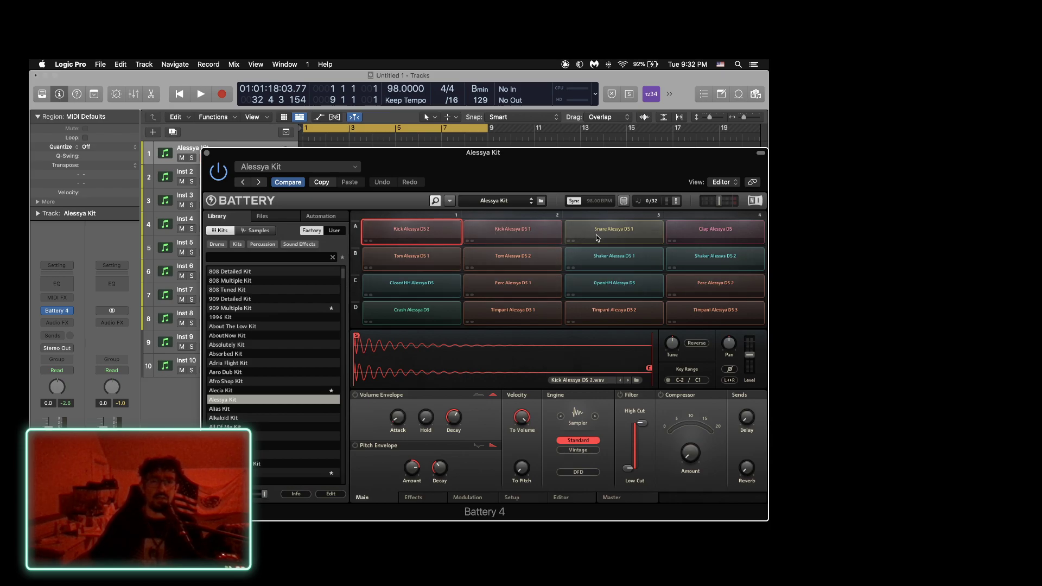
right_click(463, 254)
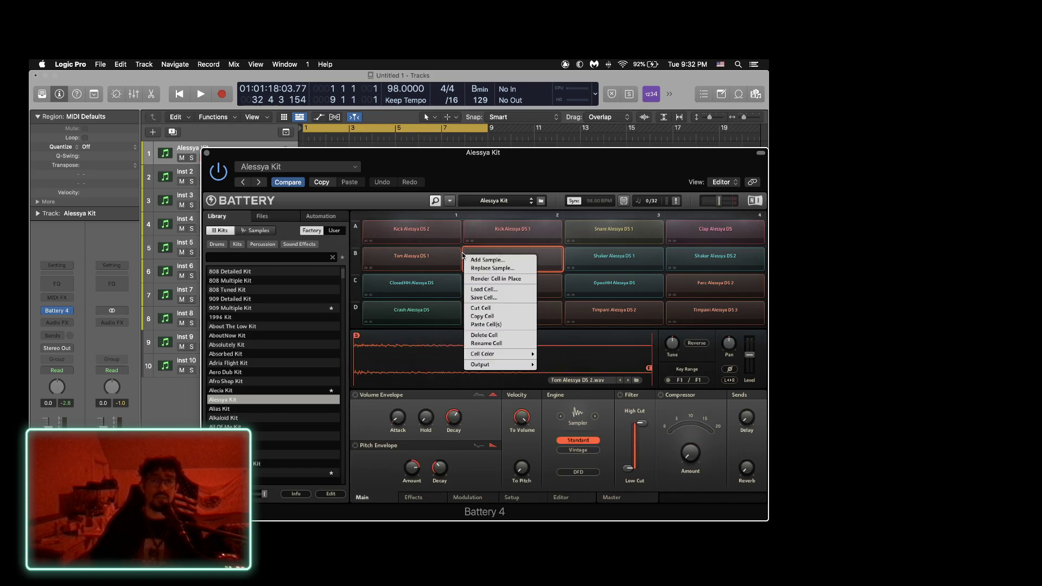
click(380, 198)
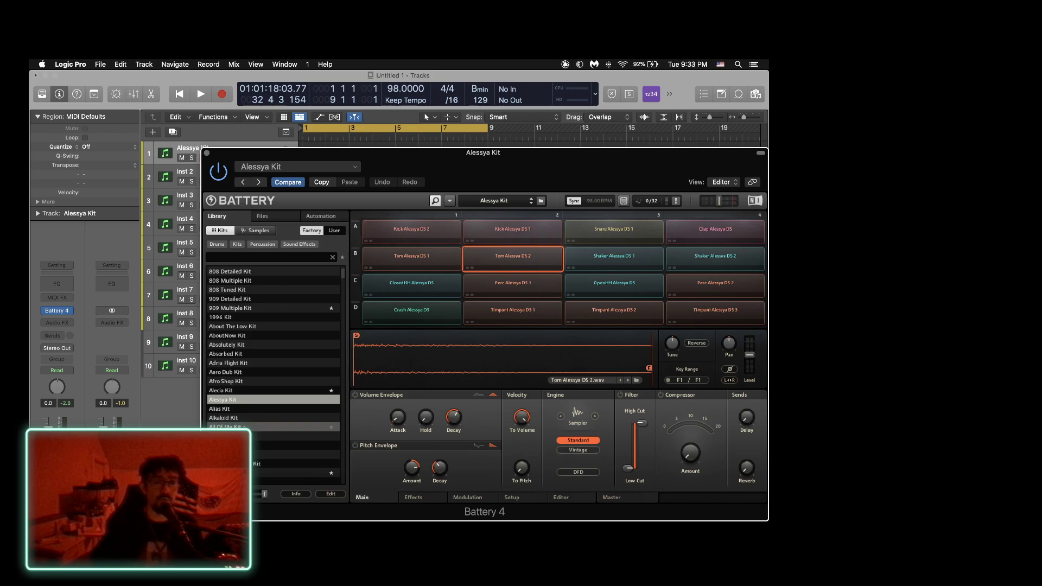
Try out the All Of Me, Alonso, Ame and Ana Loog kits in turn.
double_click(259, 426)
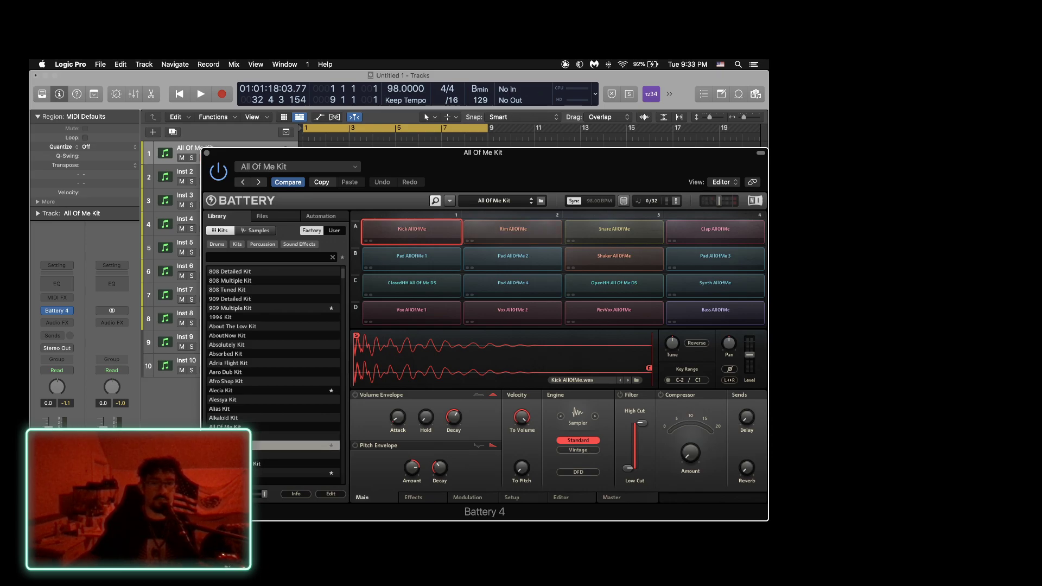
double_click(228, 436)
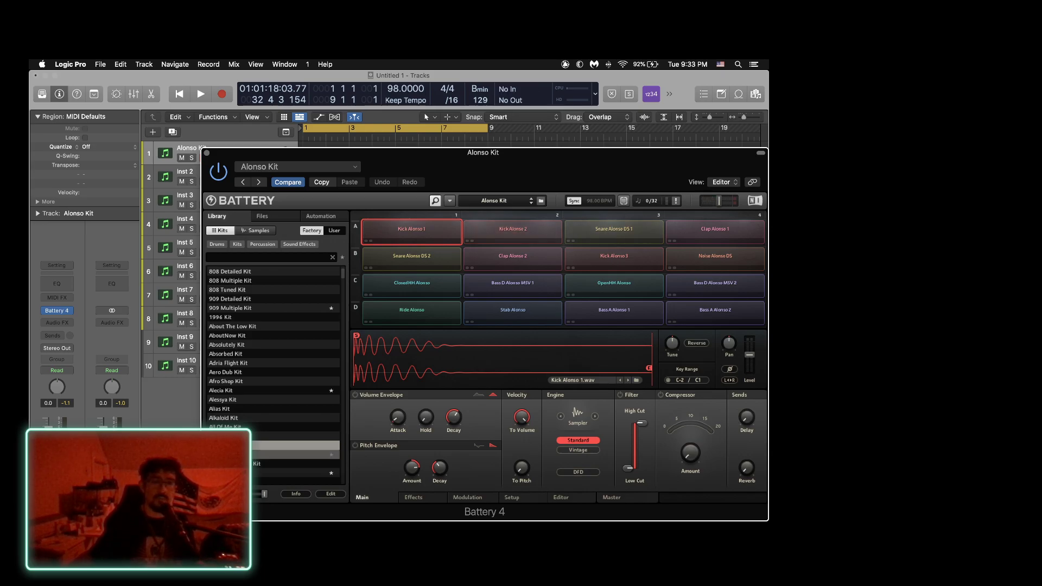
scroll(274, 347, down, 2)
click(295, 437)
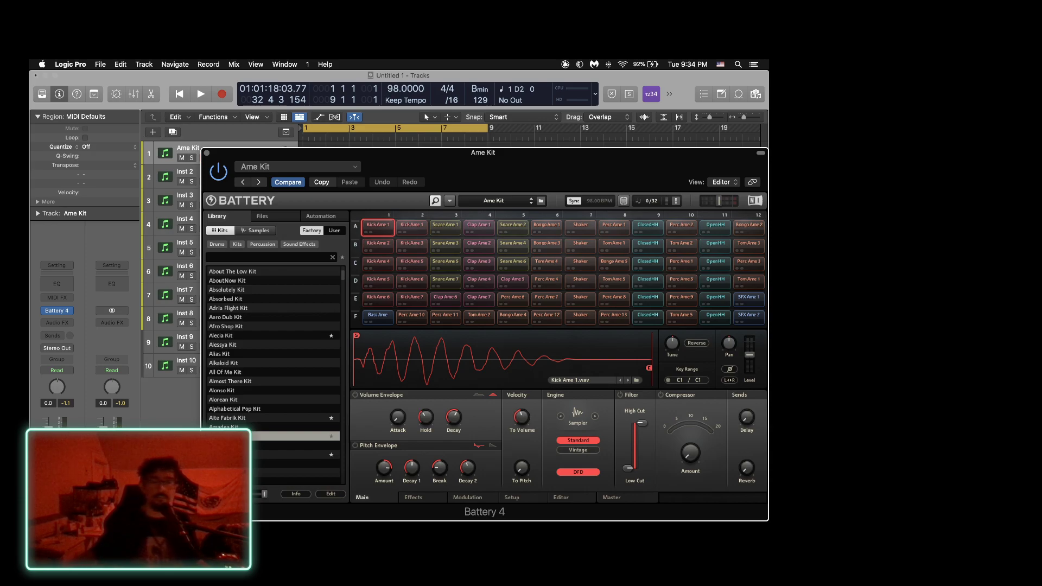
click(228, 445)
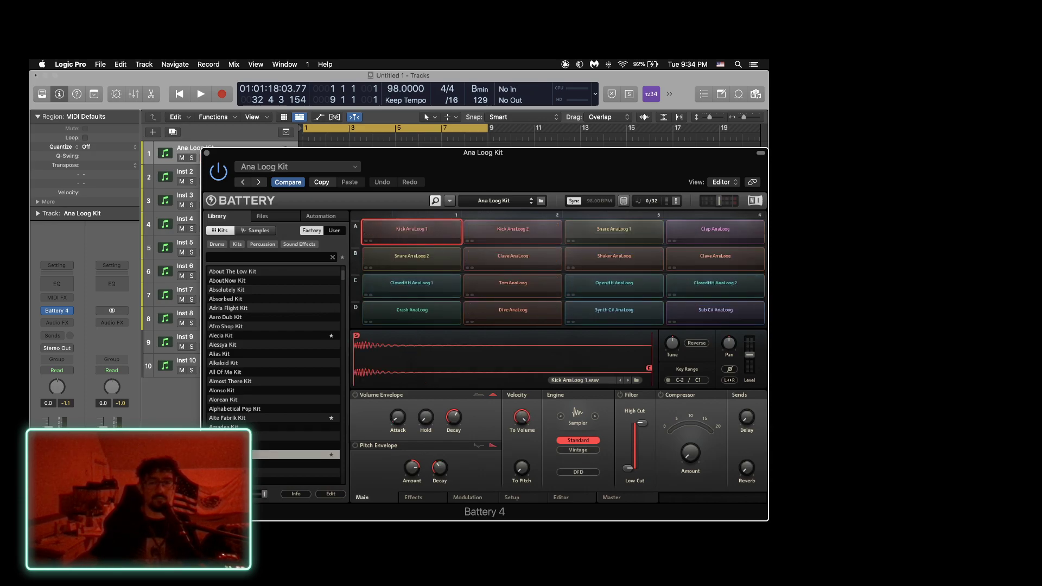
Try out the Answer, Any, Anytime, Apnea, Apparat and Arcocen kits in turn.
scroll(274, 348, down, 3)
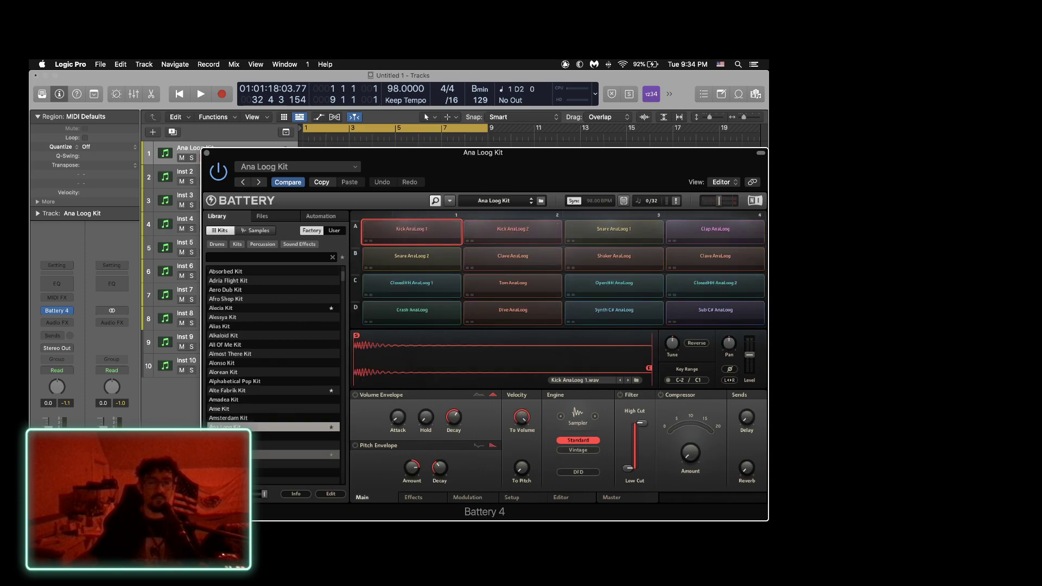
click(271, 455)
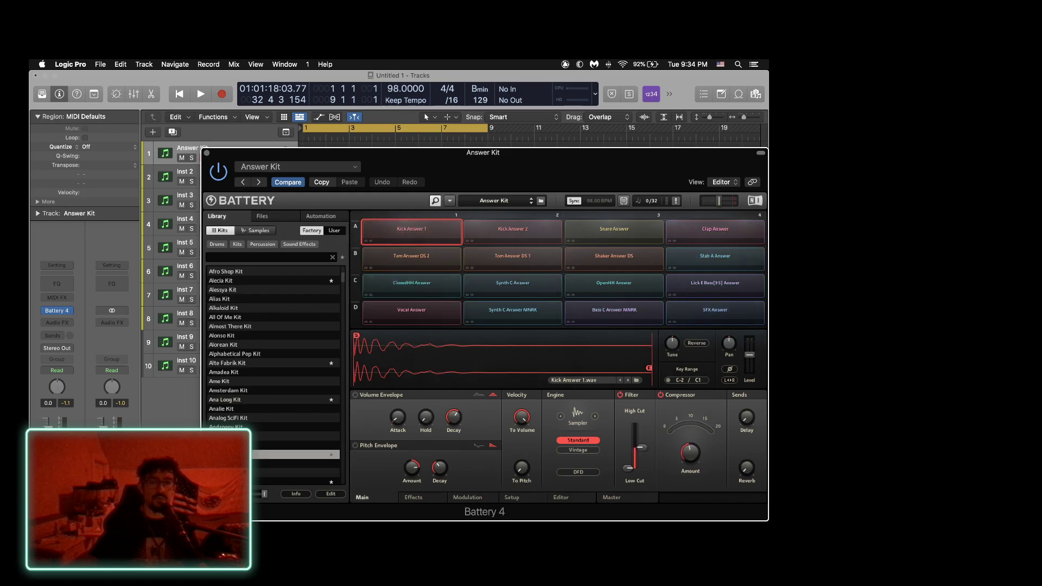
click(296, 463)
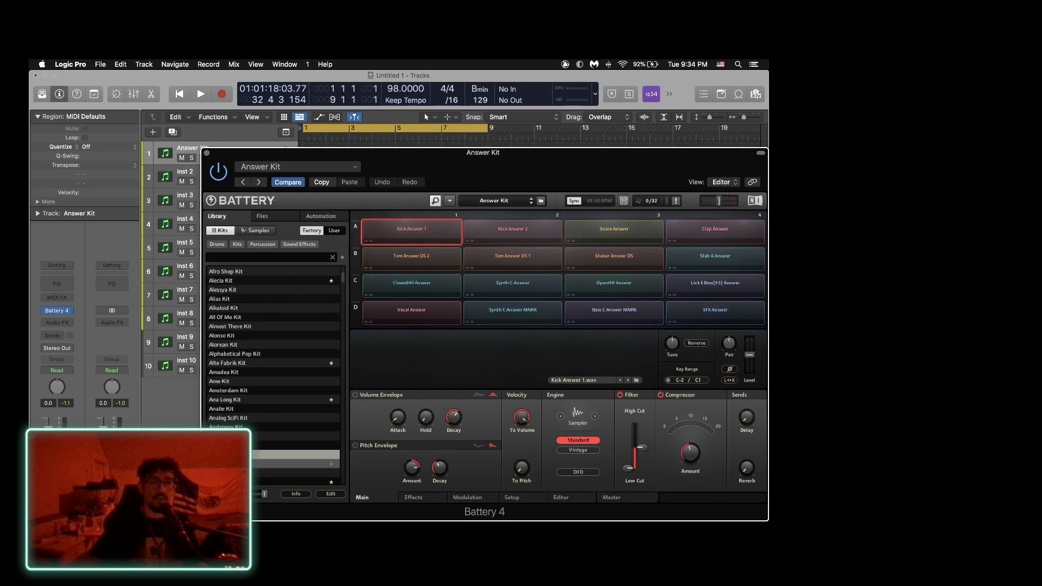
scroll(241, 420, down, 3)
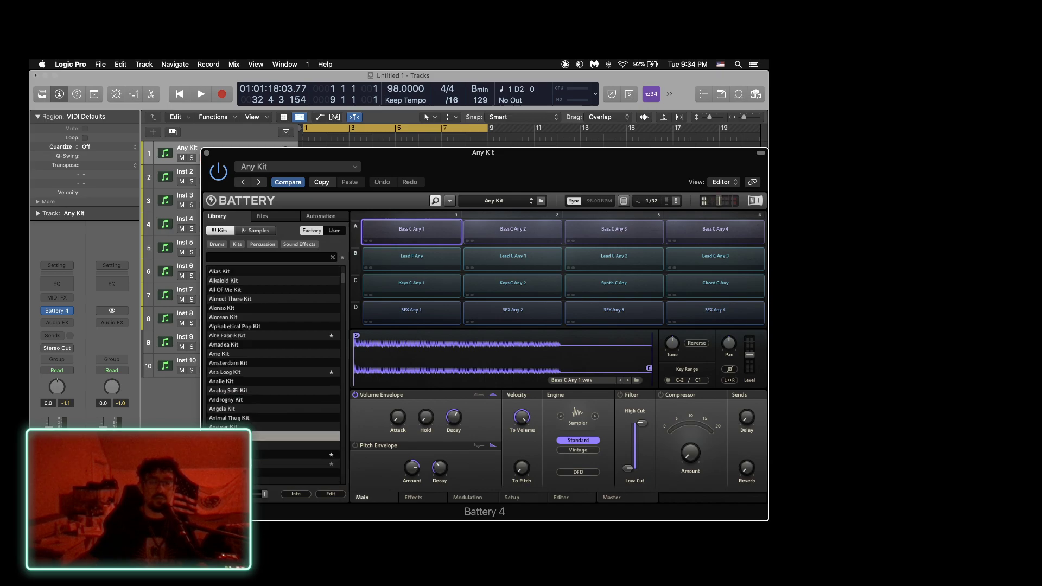
click(241, 418)
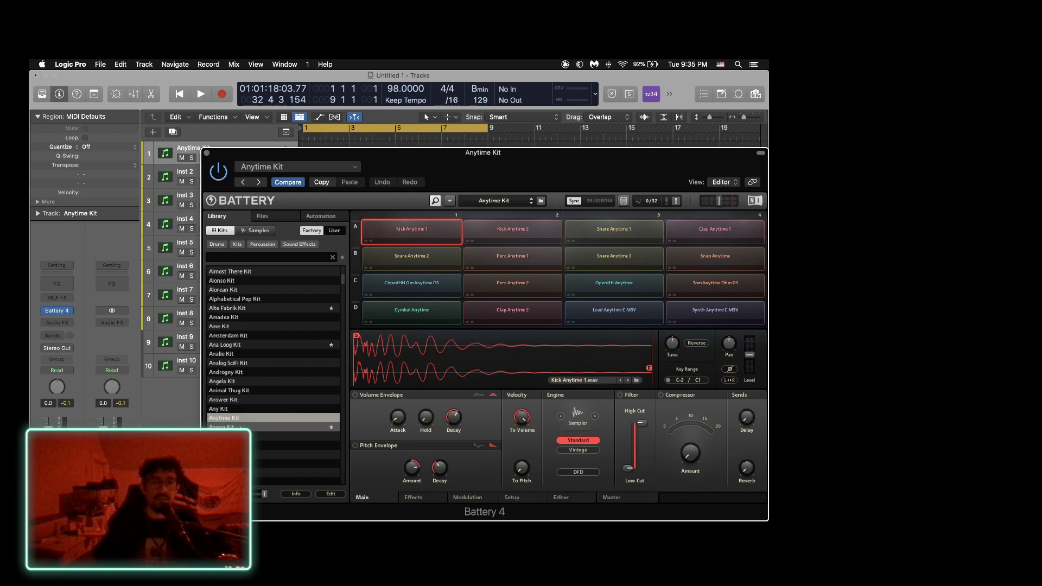
click(239, 427)
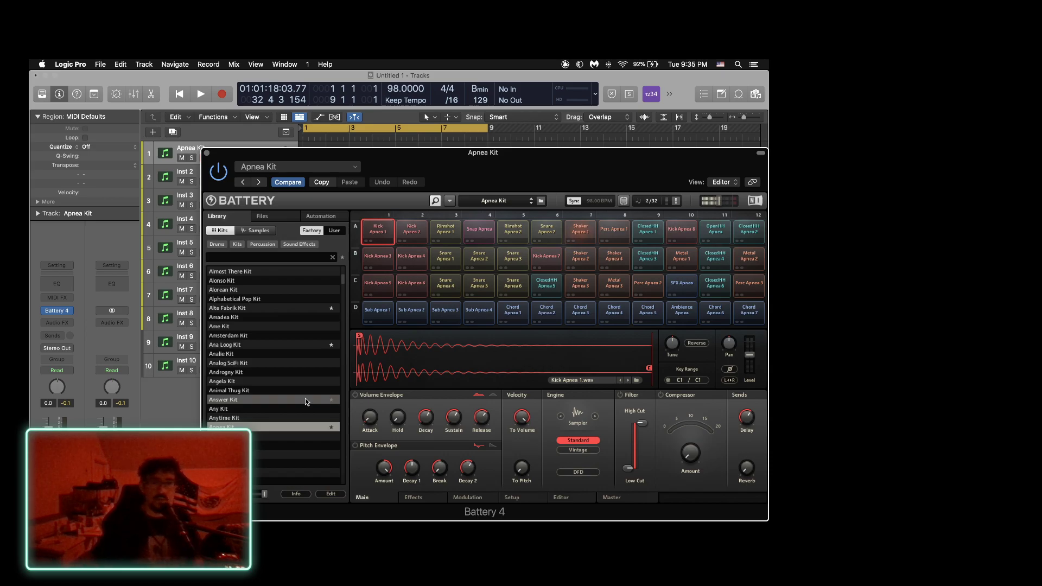
double_click(266, 437)
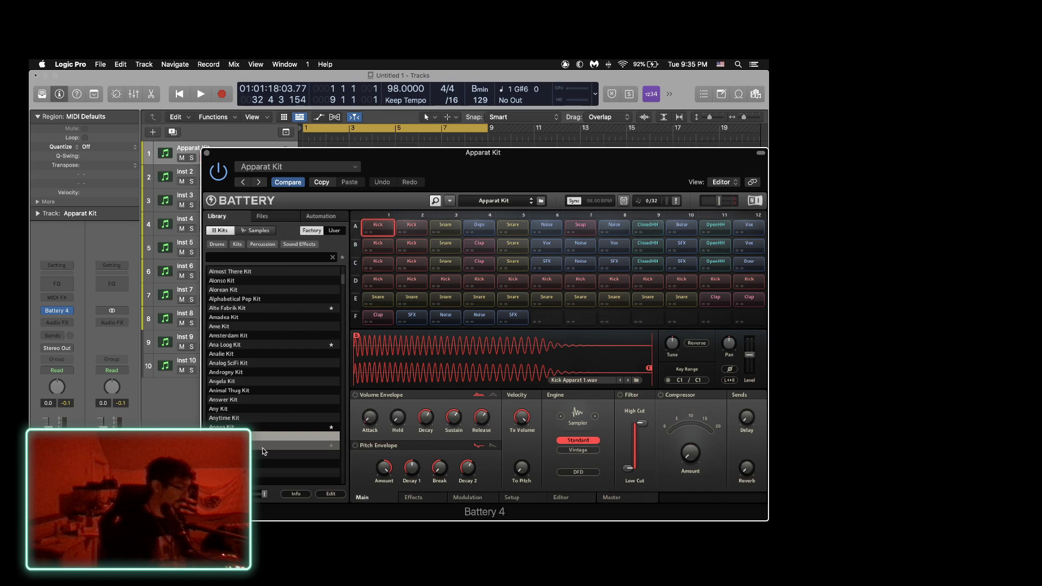
double_click(262, 447)
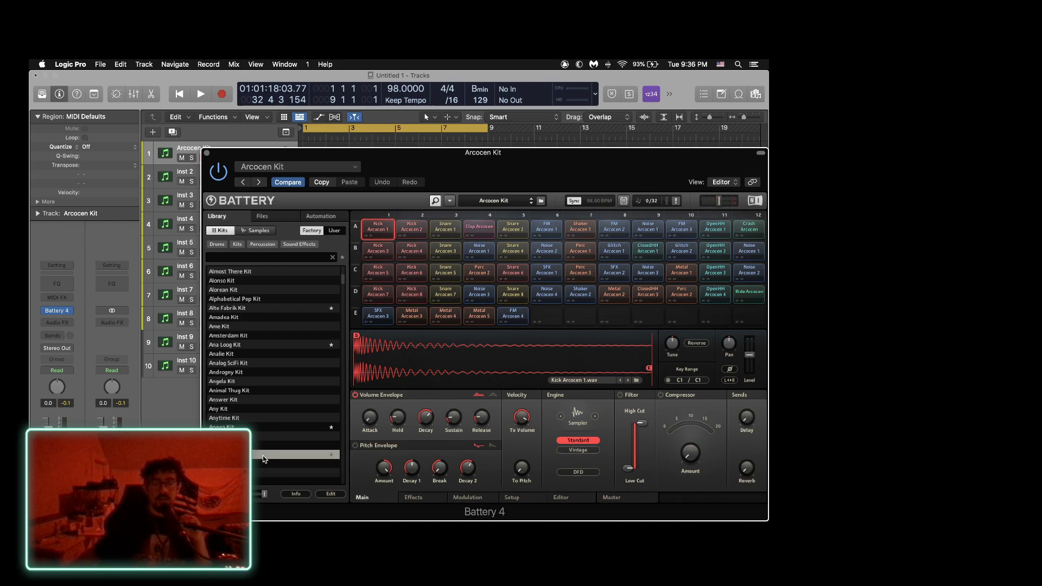
Load the Argon Kit on the first track and close the instrument window.
scroll(262, 455, down, 3)
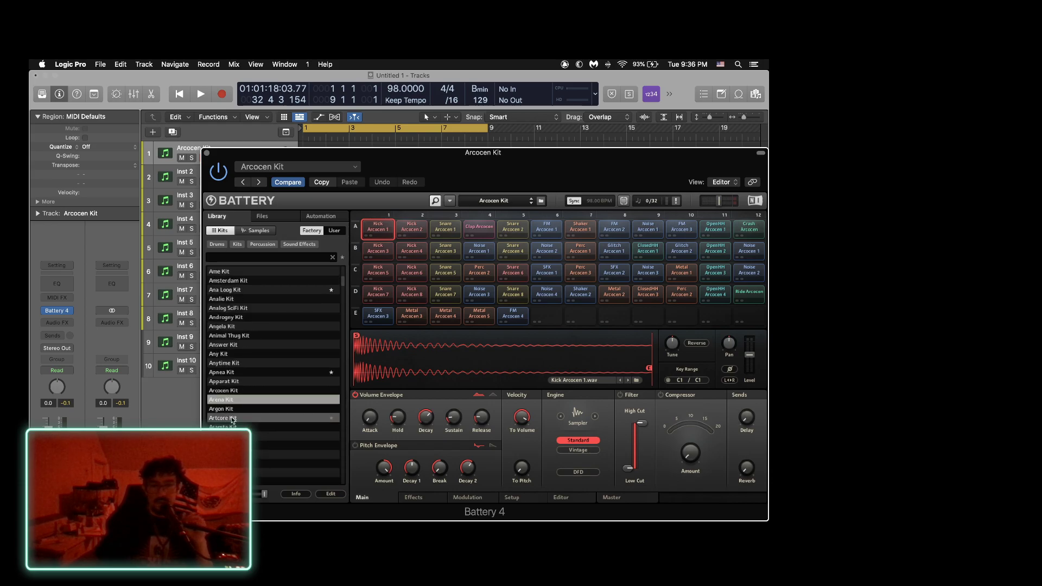
double_click(232, 410)
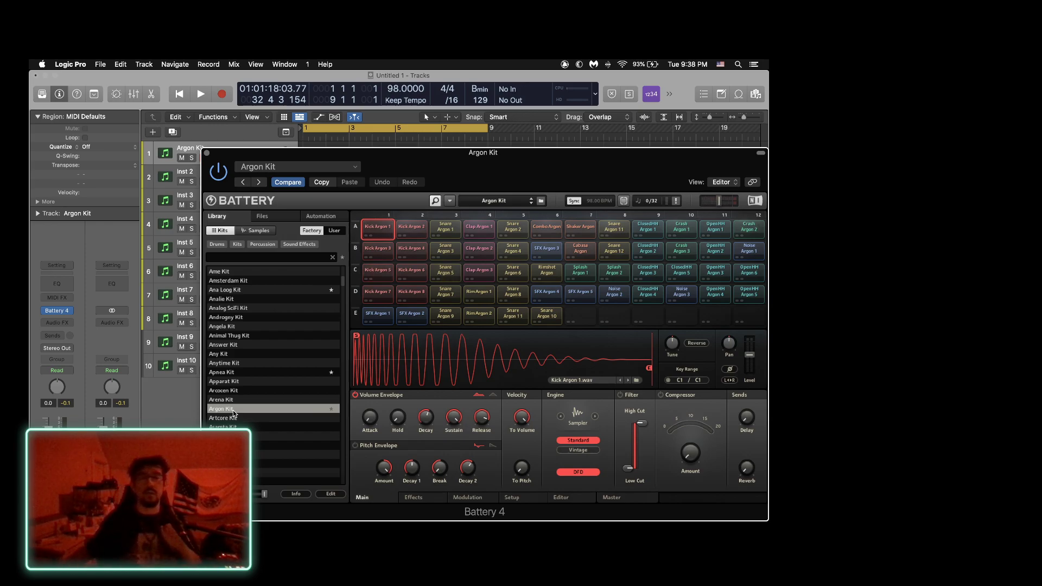
click(208, 155)
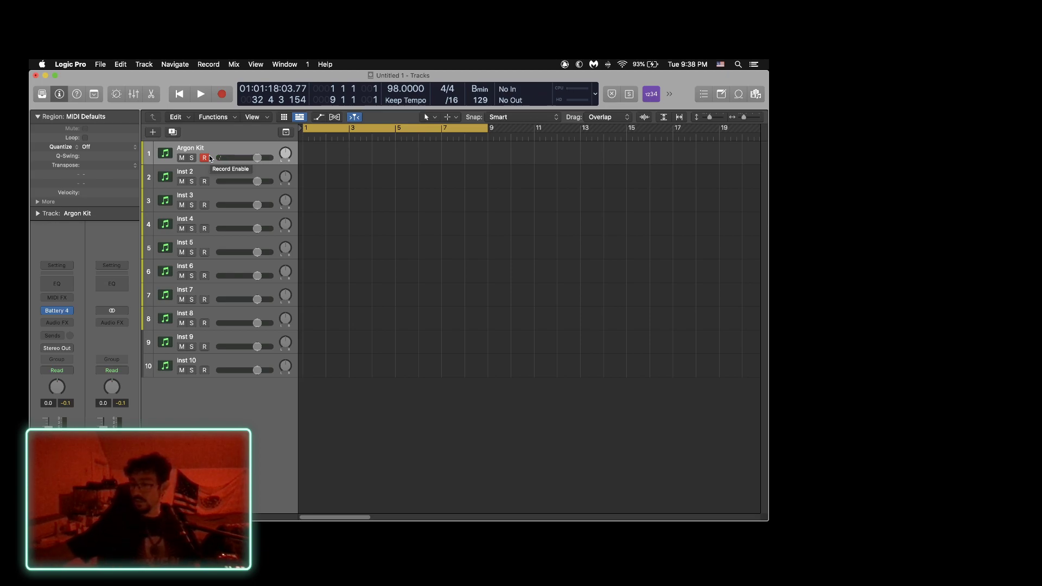
Play the project briefly to judge the tempo, and set the project tempo to 146 BPM.
key(space)
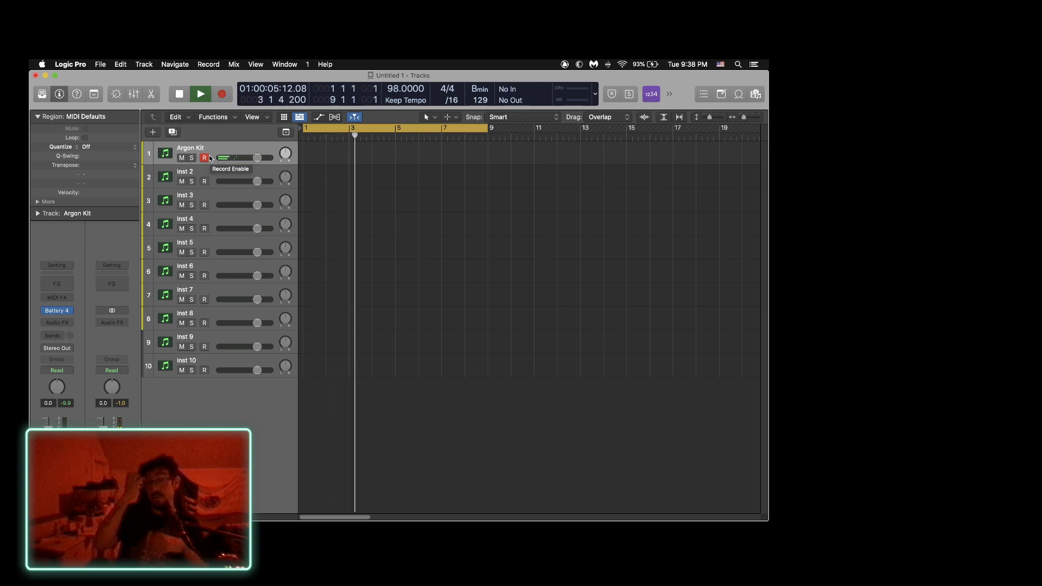
key(space)
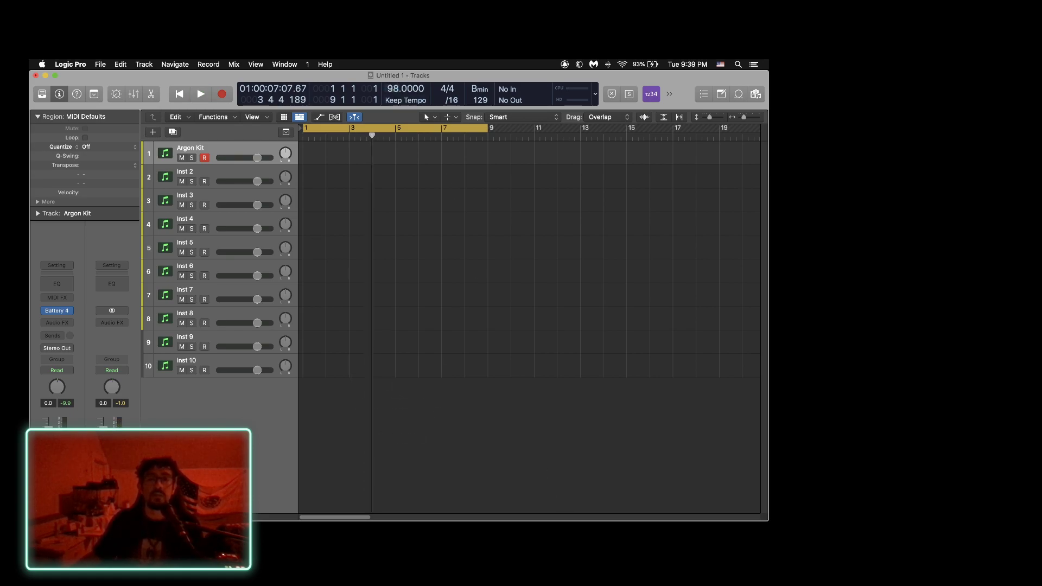
double_click(392, 87)
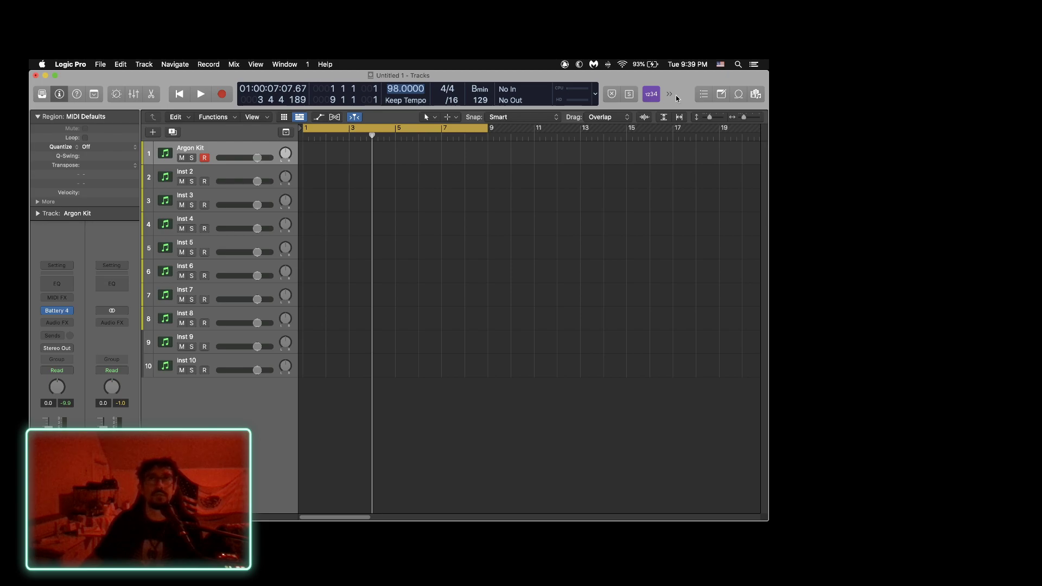
text(3)
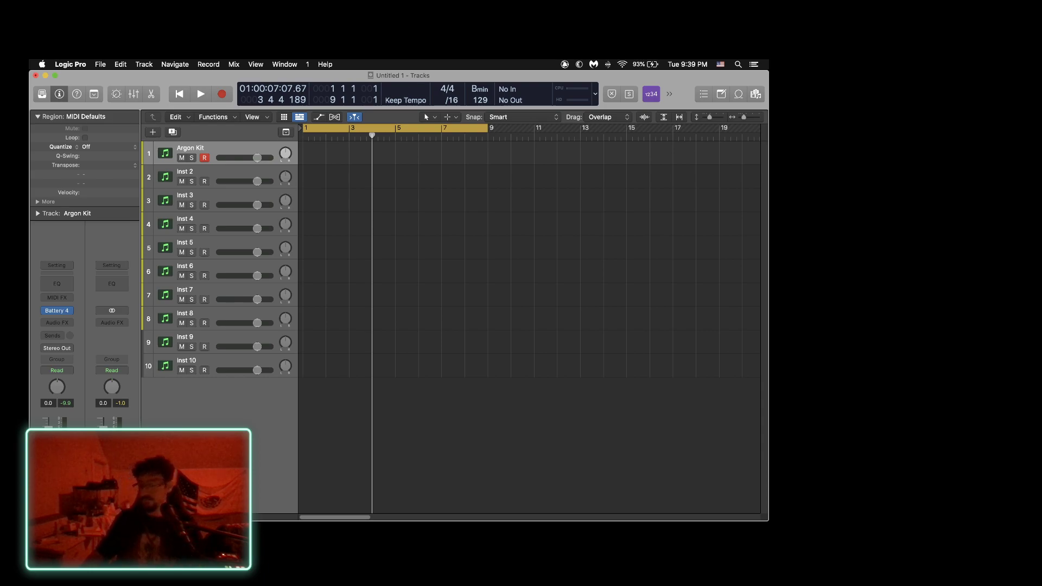
text(146)
key(Return)
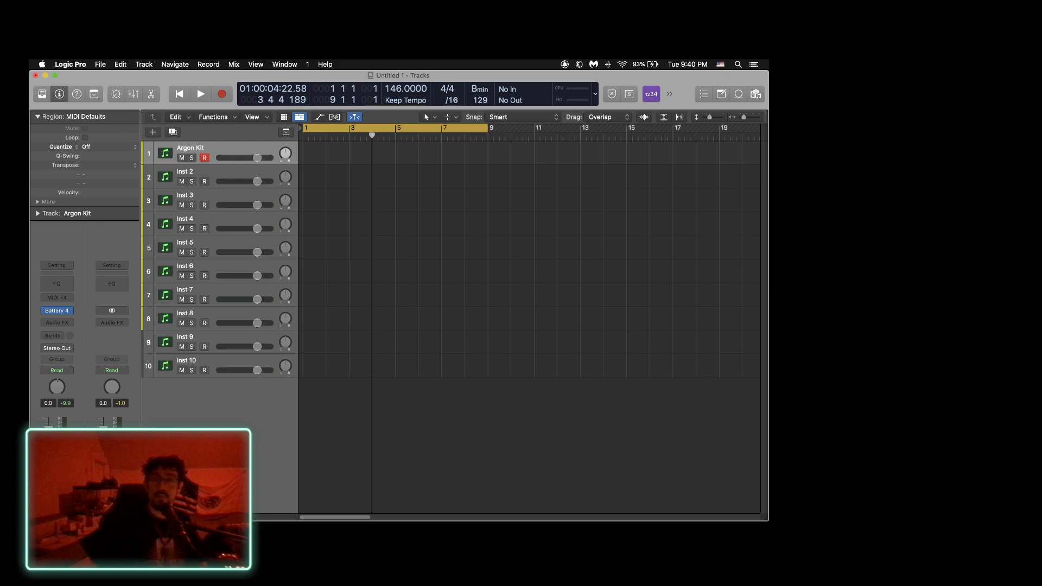
Check the tempo in playback, and record about five bars of Argon Kit hits on the first track from bar 1.
key(Return)
key(space)
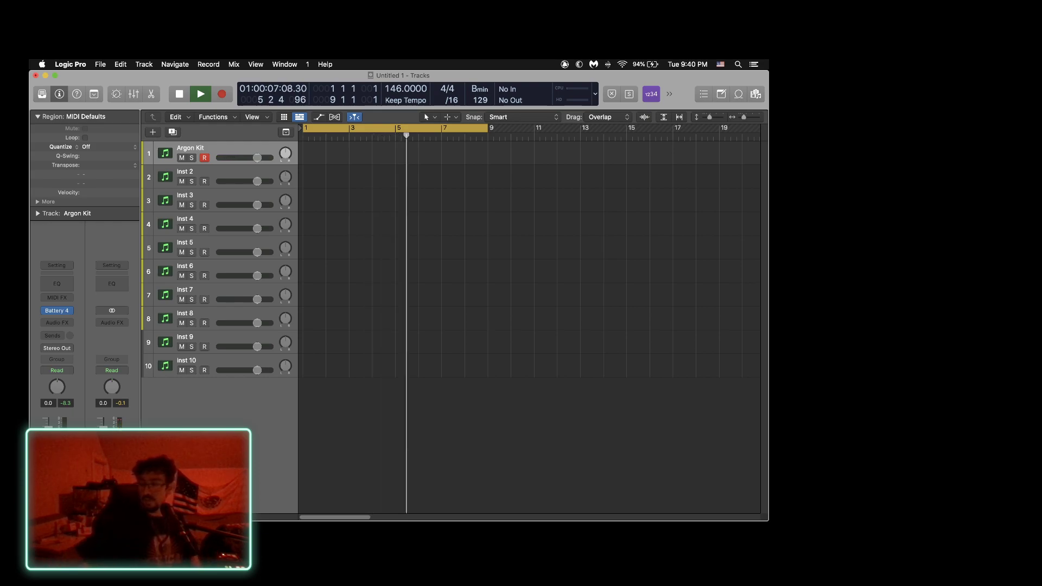
key(space)
key(r)
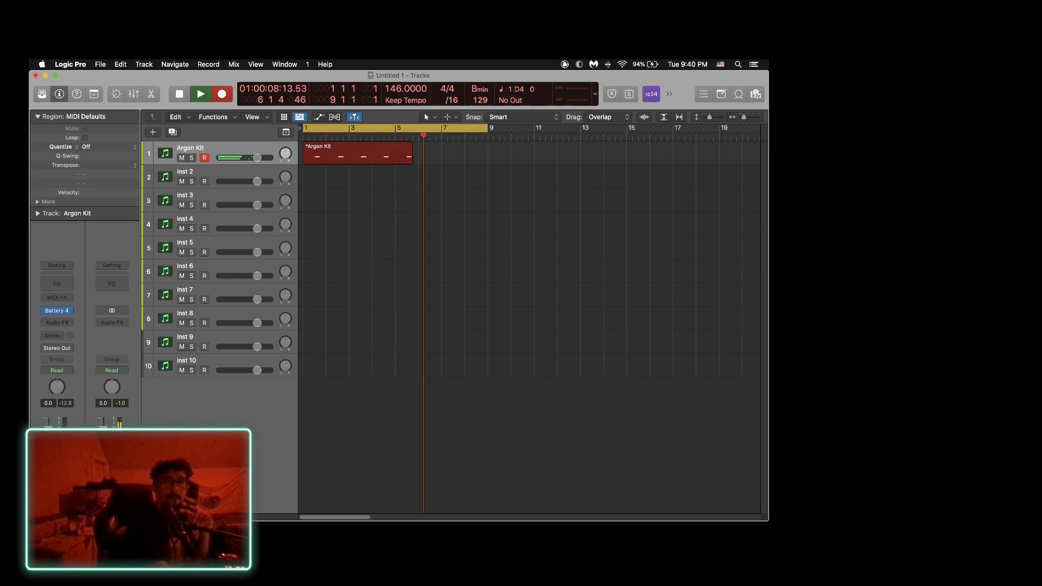
key(space)
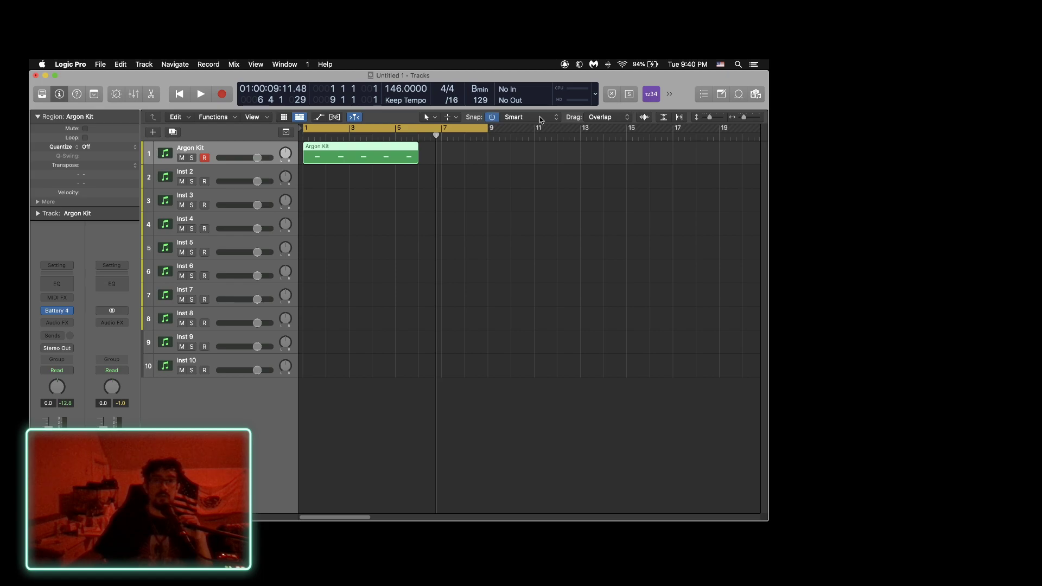
Split the recorded Argon Kit region at bar 5 and delete the part after the split.
click(395, 137)
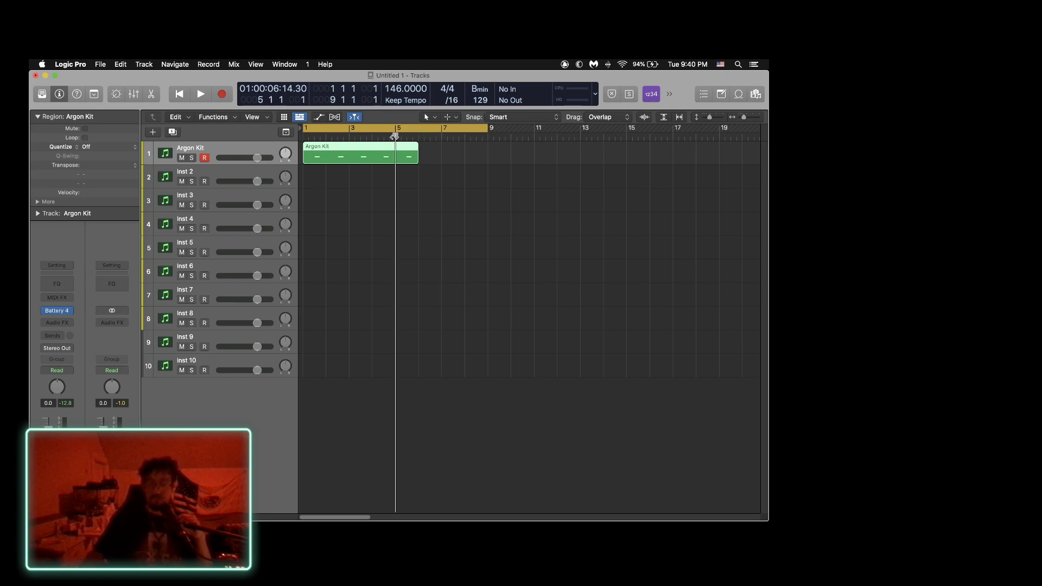
key(super+t)
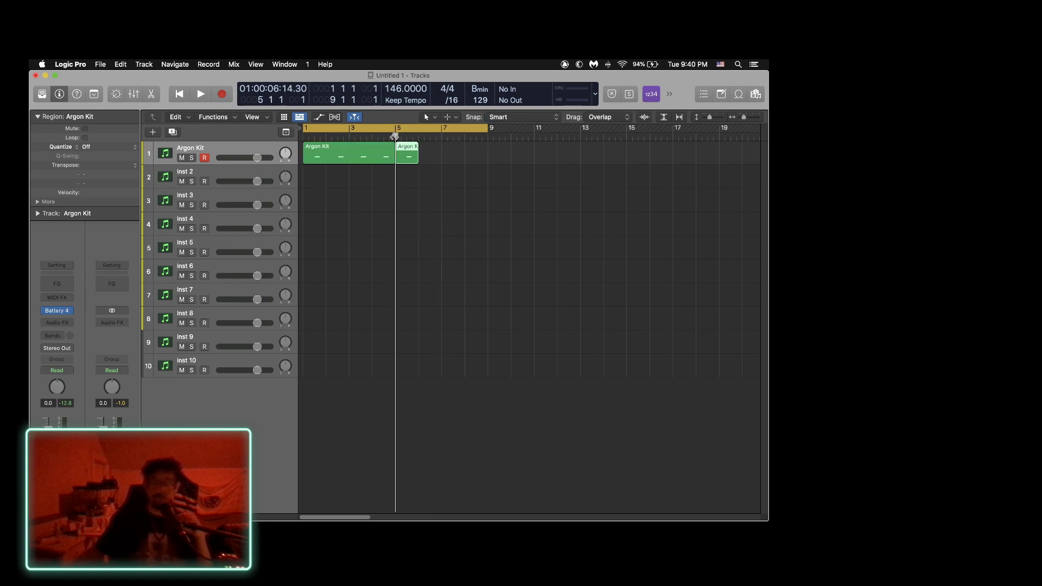
key(Delete)
Examine the timing of the recorded notes of the Argon Kit region in the Piano Roll.
click(353, 157)
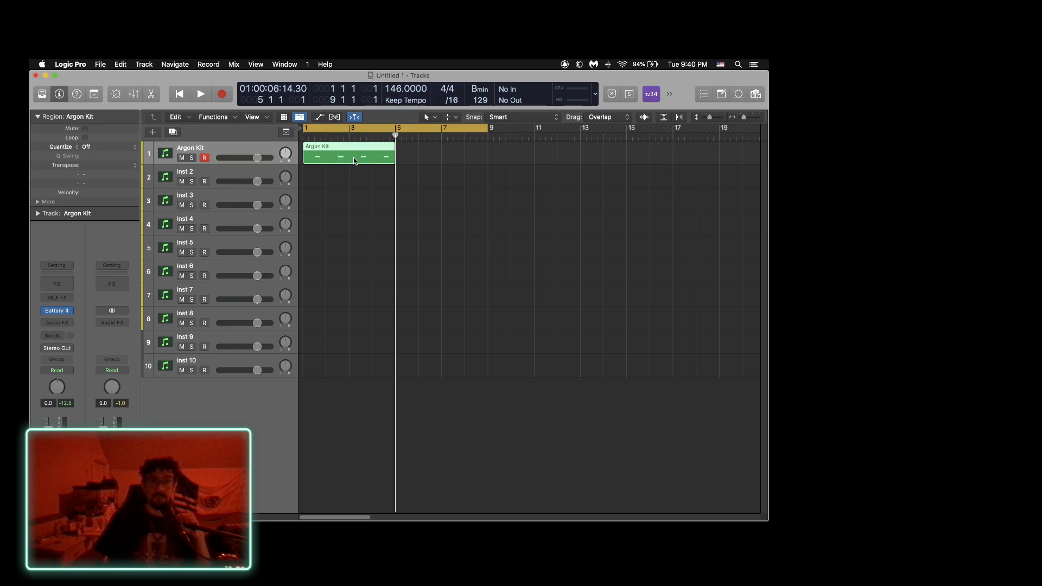
key(super+4)
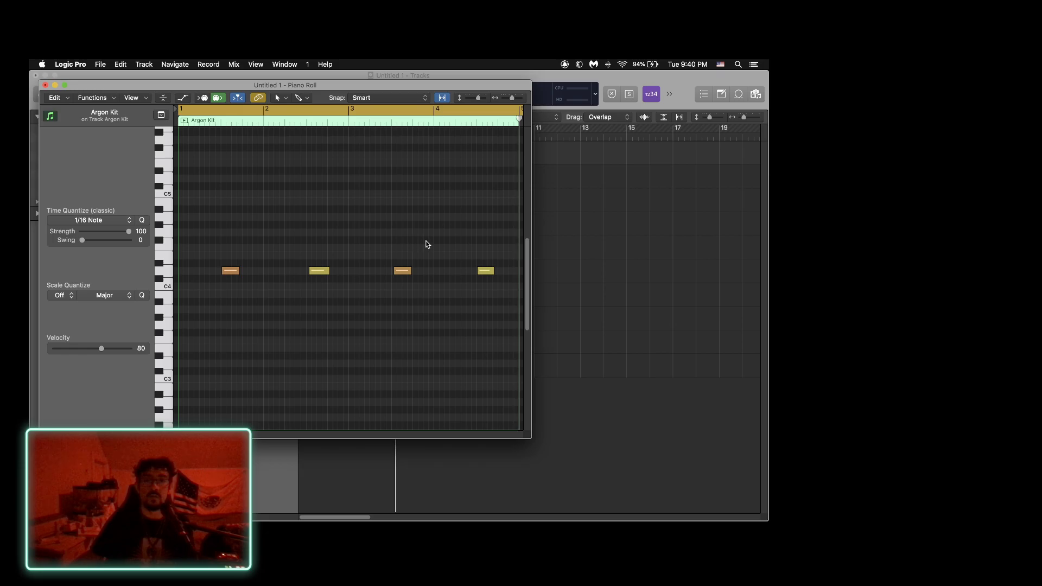
click(46, 85)
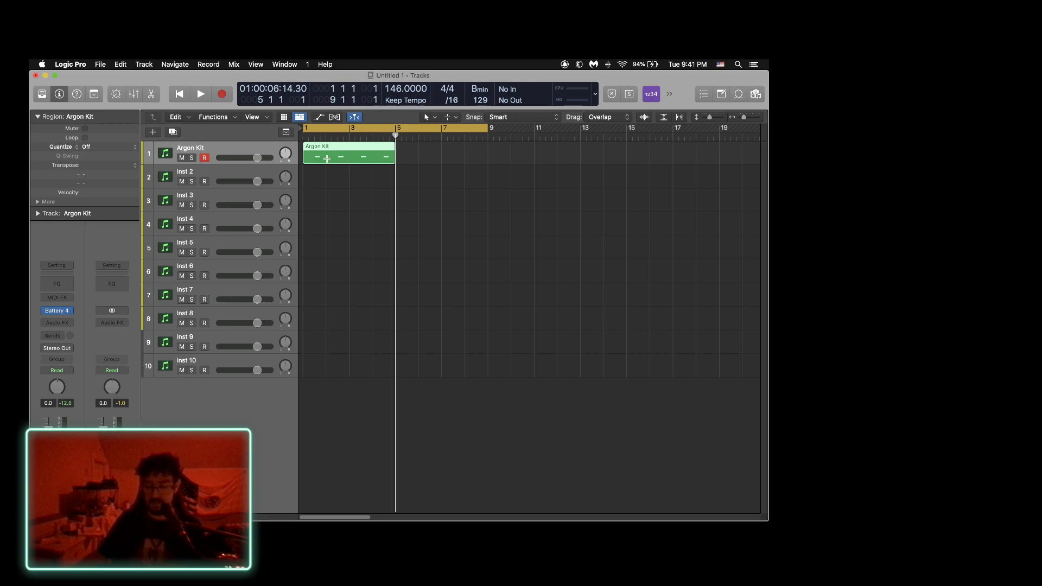
Repeat the four-bar Argon Kit region once so it also fills bars 5 to 8, and play from the start.
key(super+r)
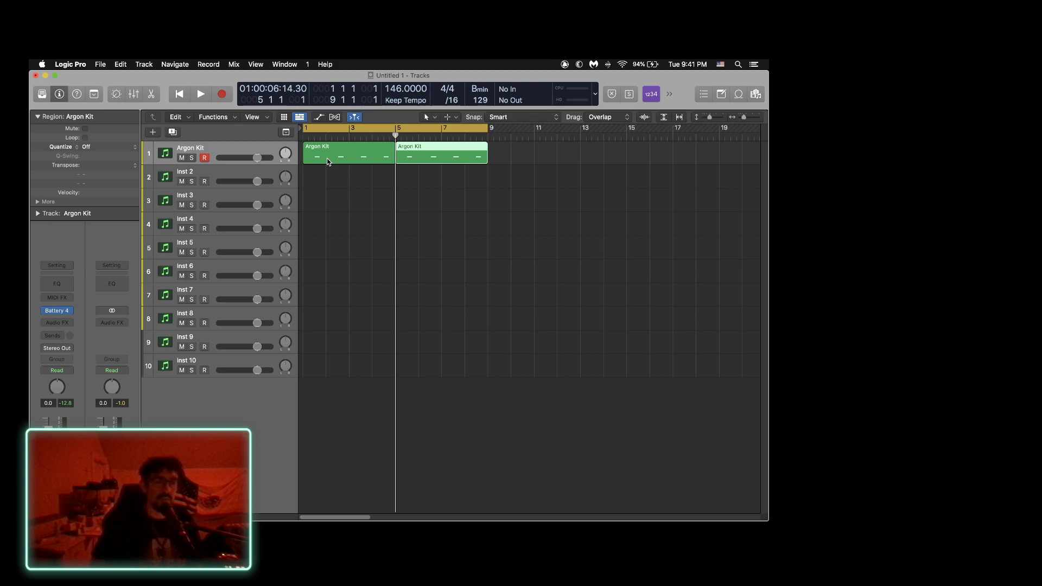
key(Return)
key(space)
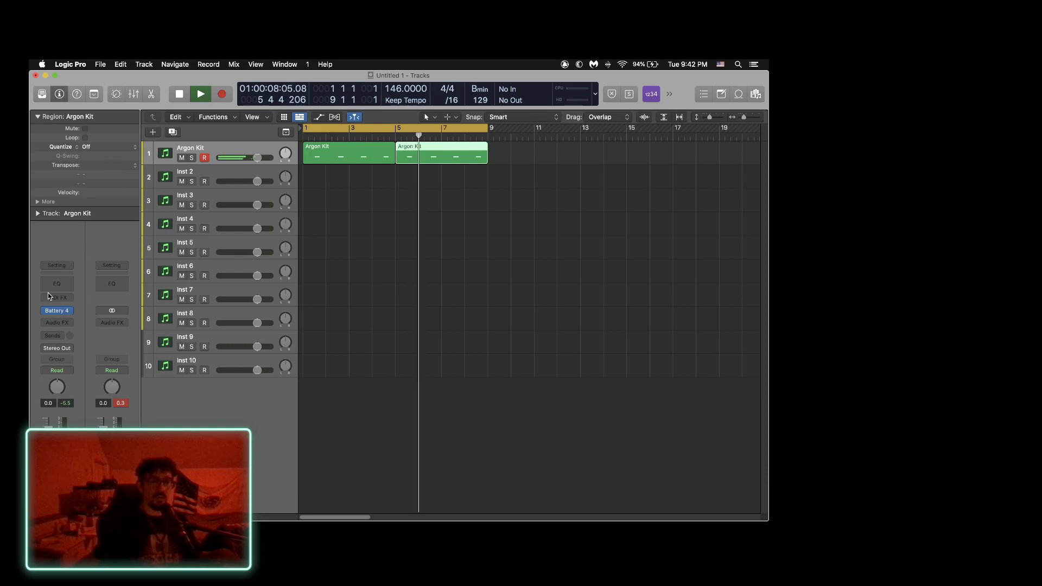
Tune the ClosedHH Argon 3 cell of the Argon Kit down to -2.00 st during playback.
click(55, 312)
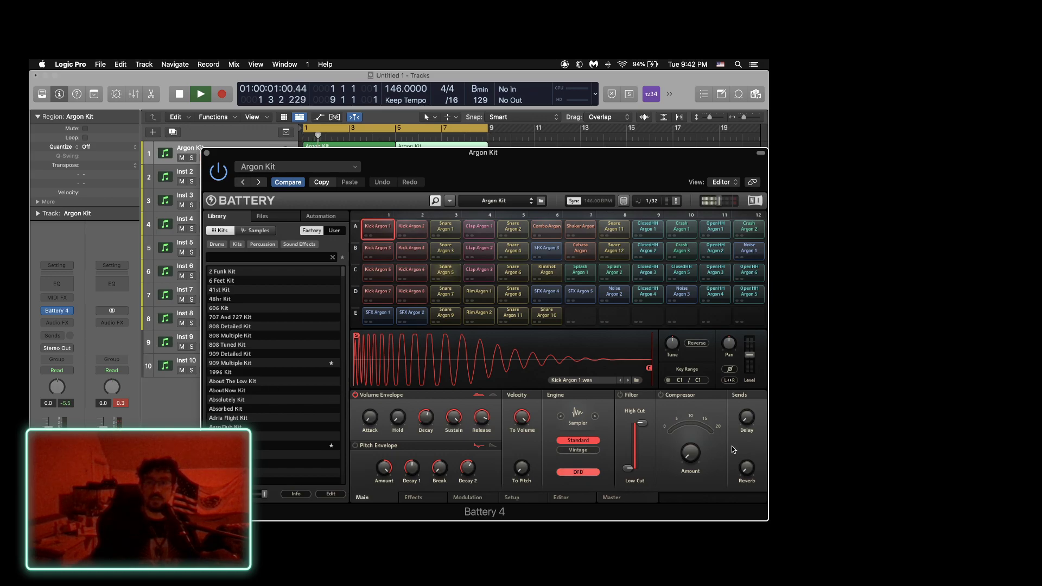
click(648, 271)
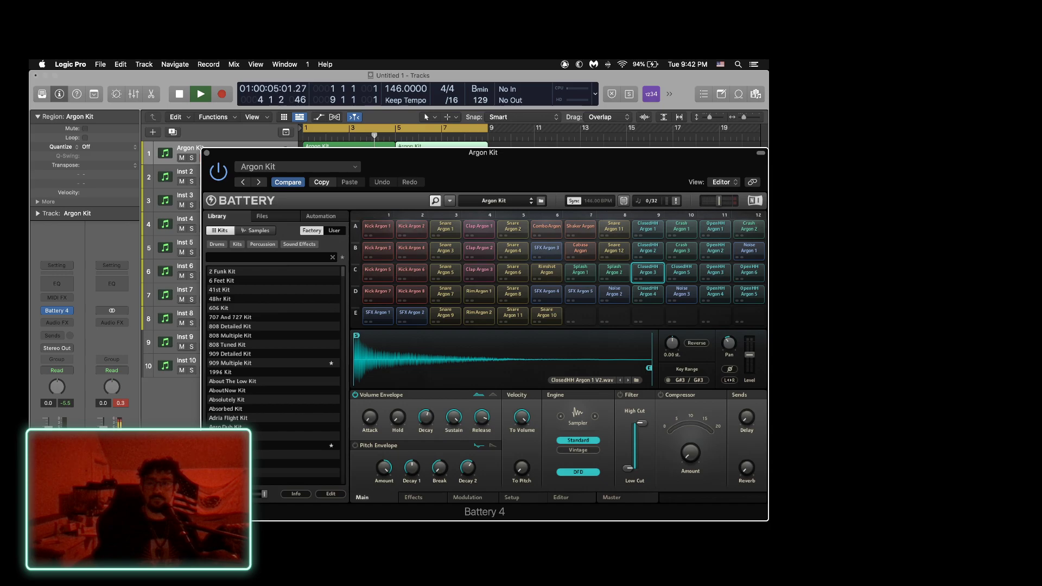
drag(671, 343, 672, 337)
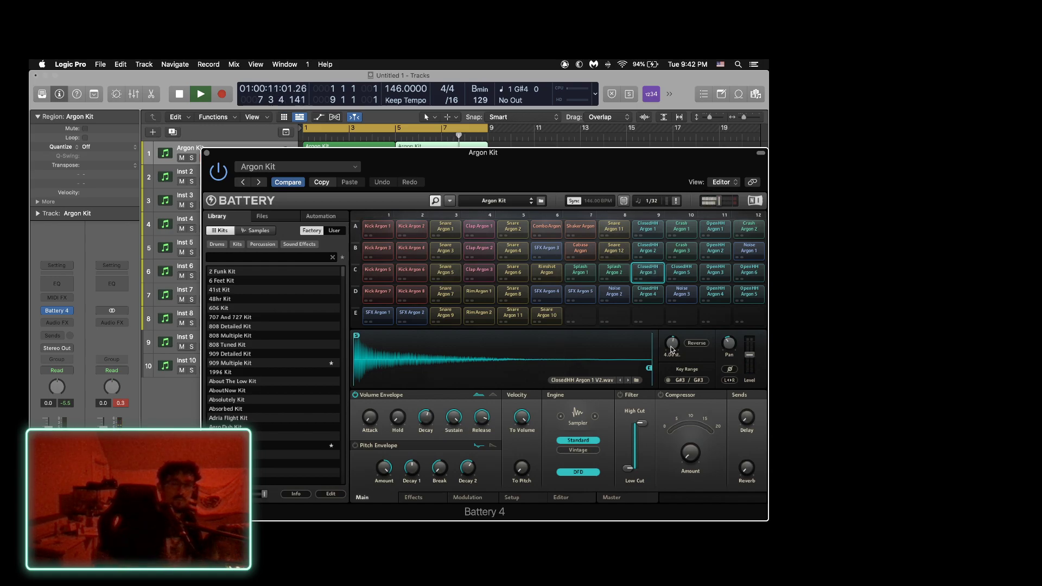
drag(676, 348, 676, 354)
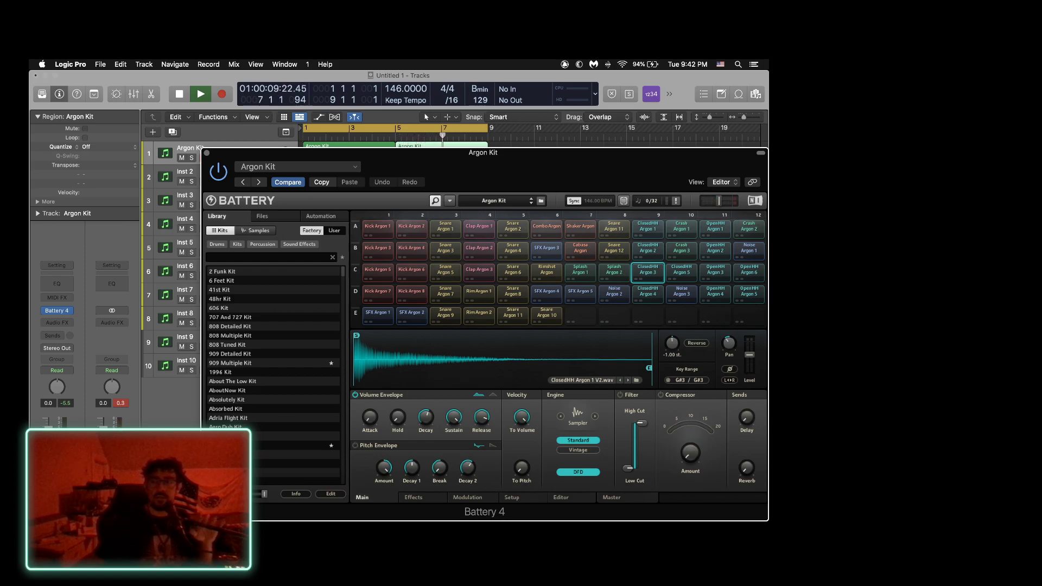
drag(672, 342, 672, 350)
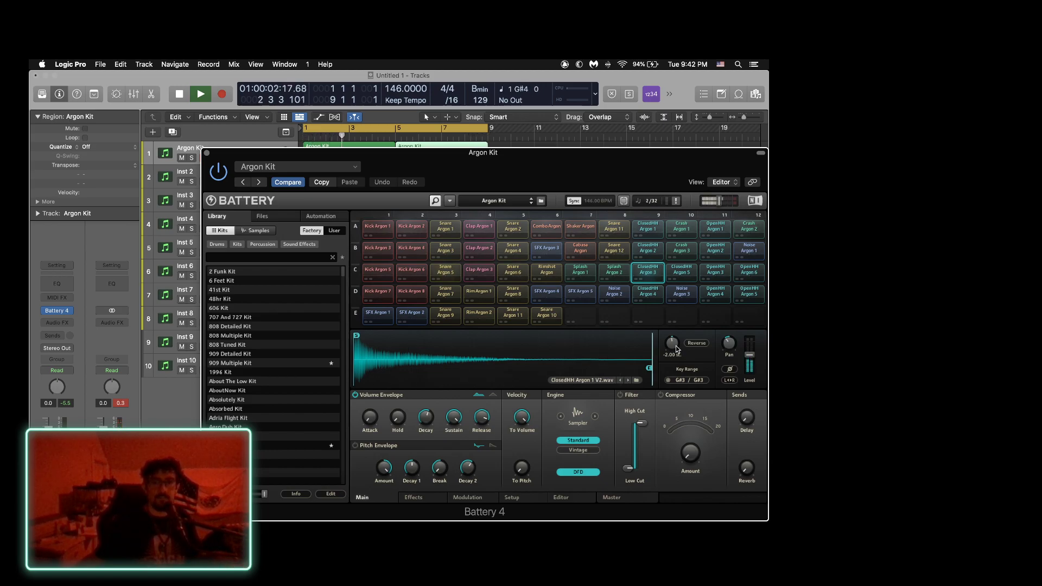
click(206, 153)
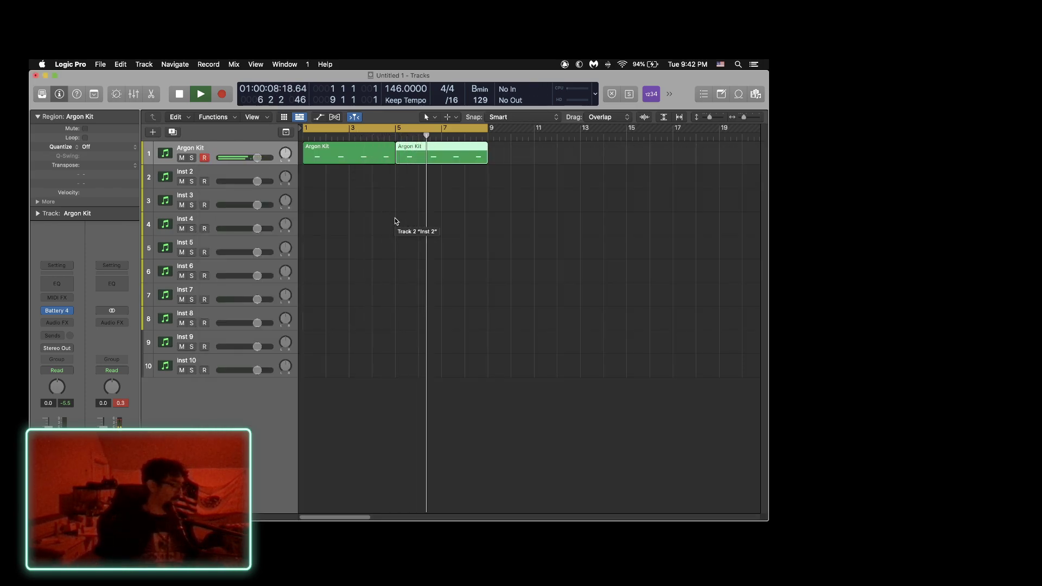
Inspect the Kick Argon 1 cell's tuning in Battery 4, and stop the playback.
mouse_move(64, 310)
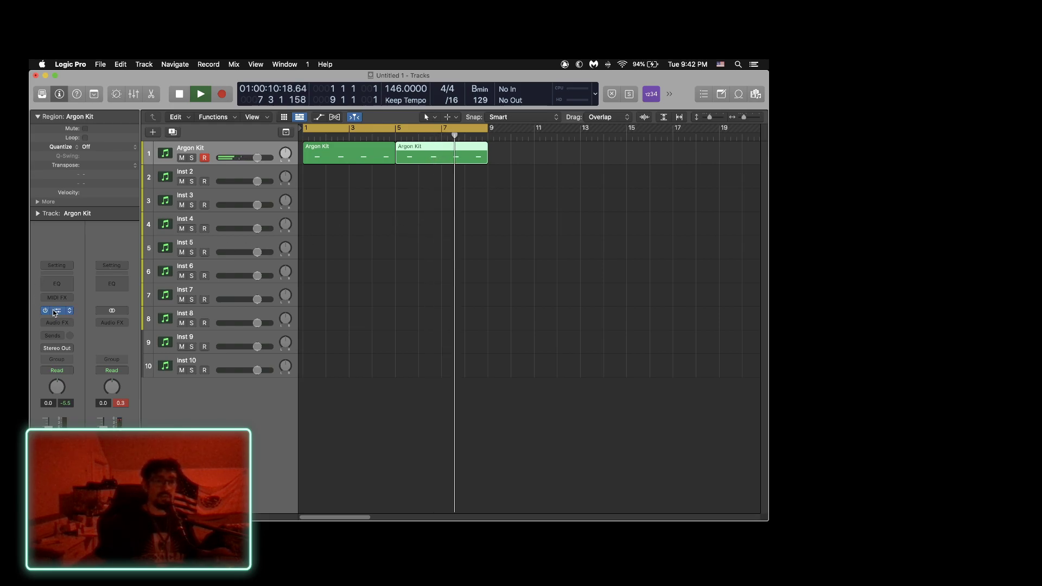
click(64, 310)
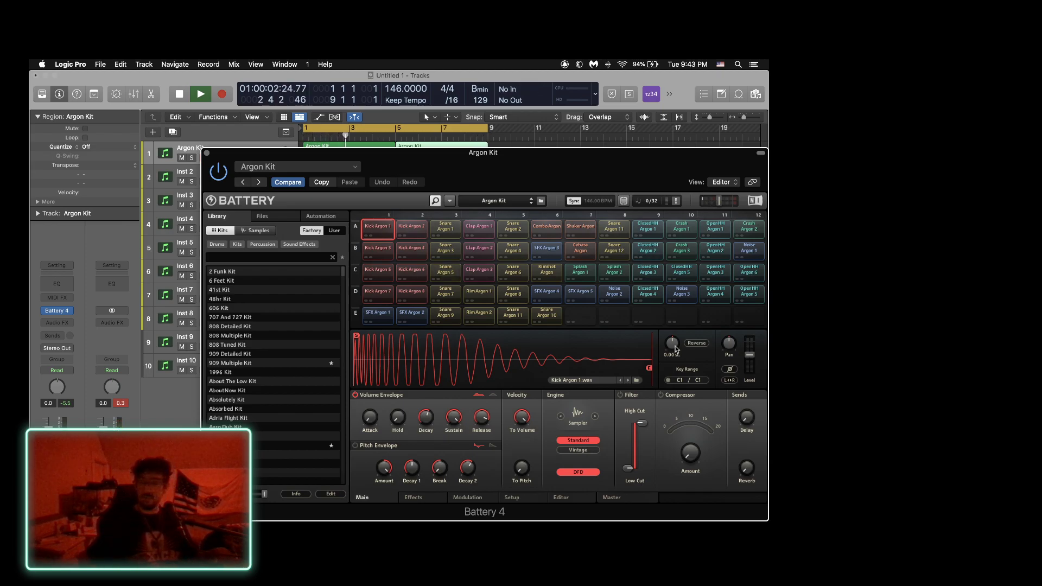
click(206, 154)
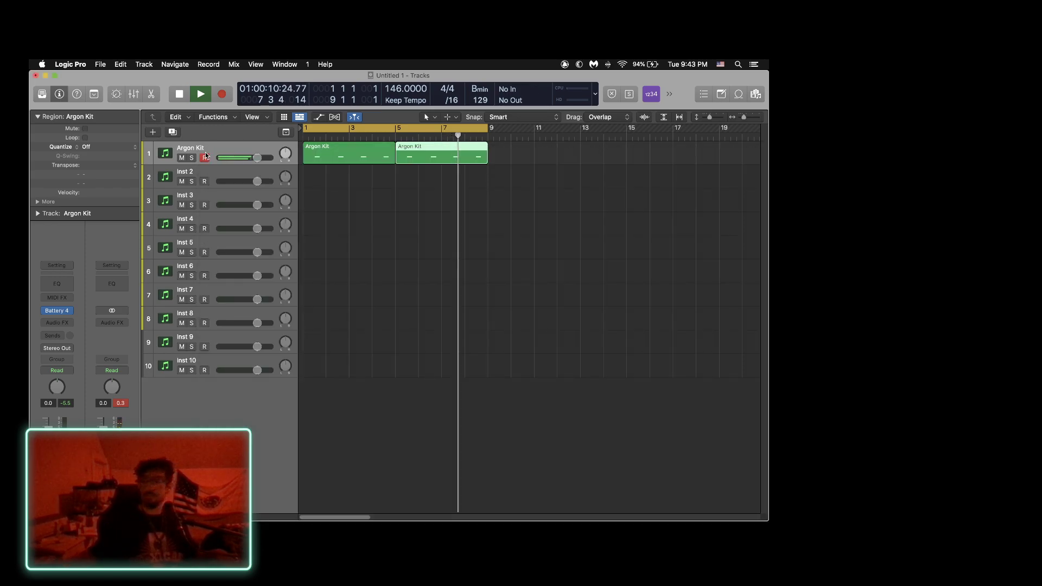
key(space)
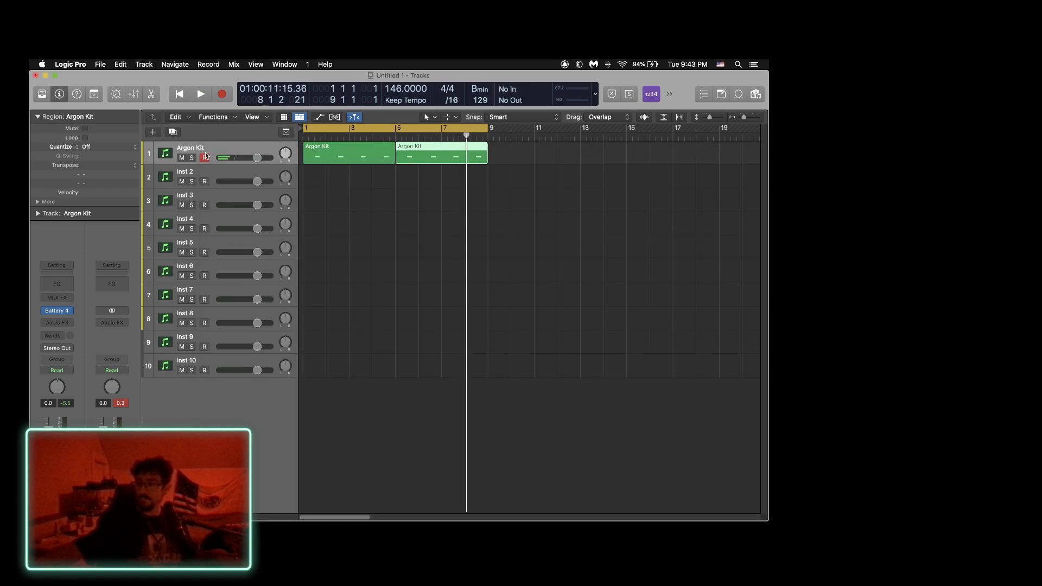
key(r)
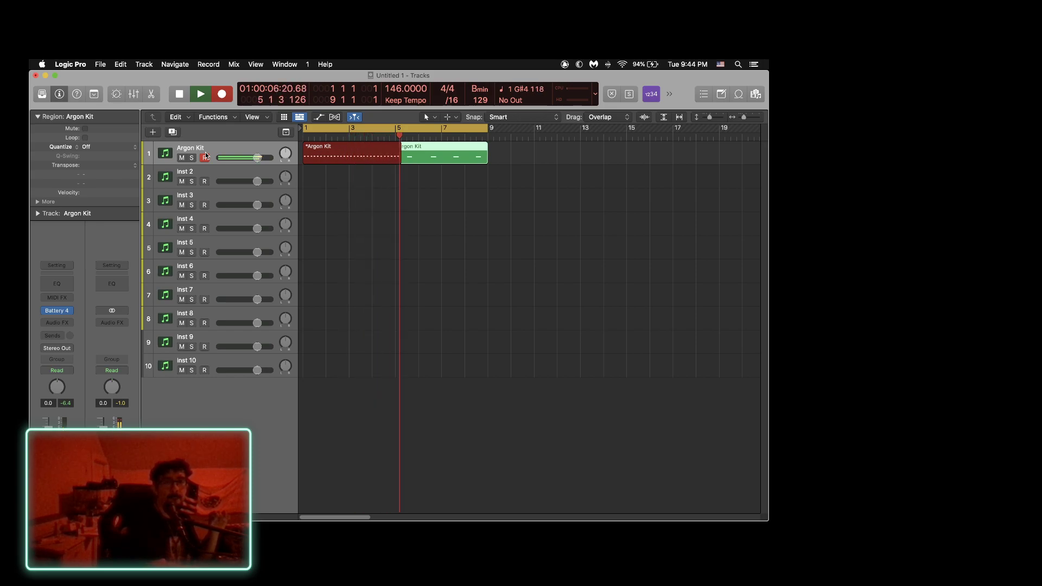
key(space)
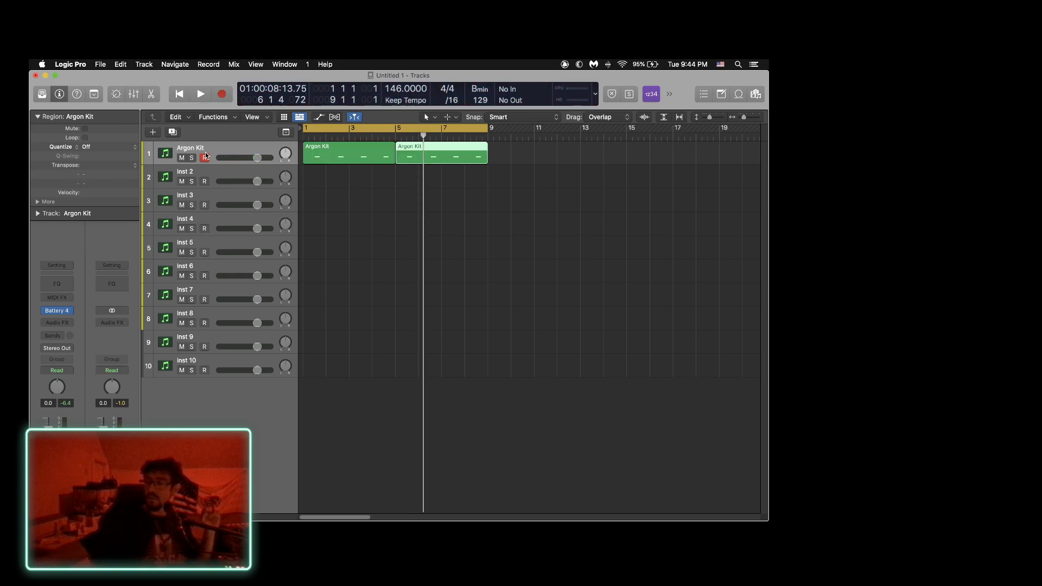
key(r)
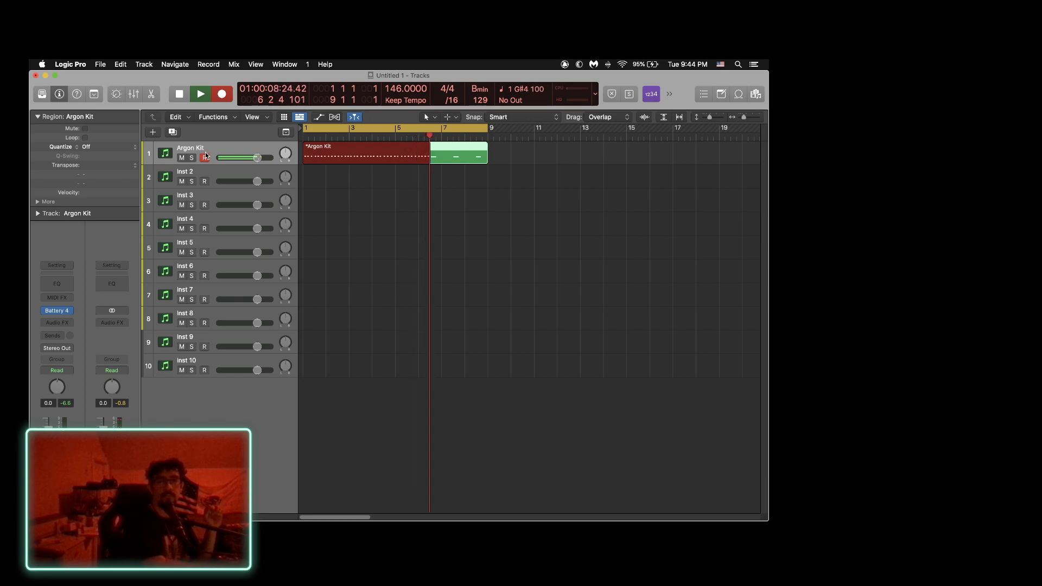
key(space)
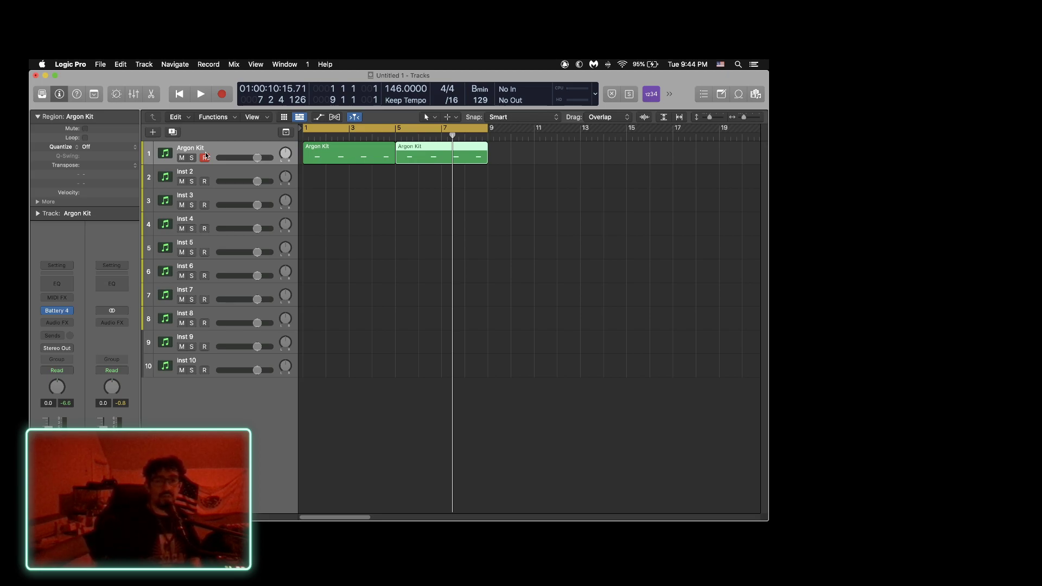
Record eight bars of steady closed hi-hat hits on the Argon Kit track from bar 1.
key(r)
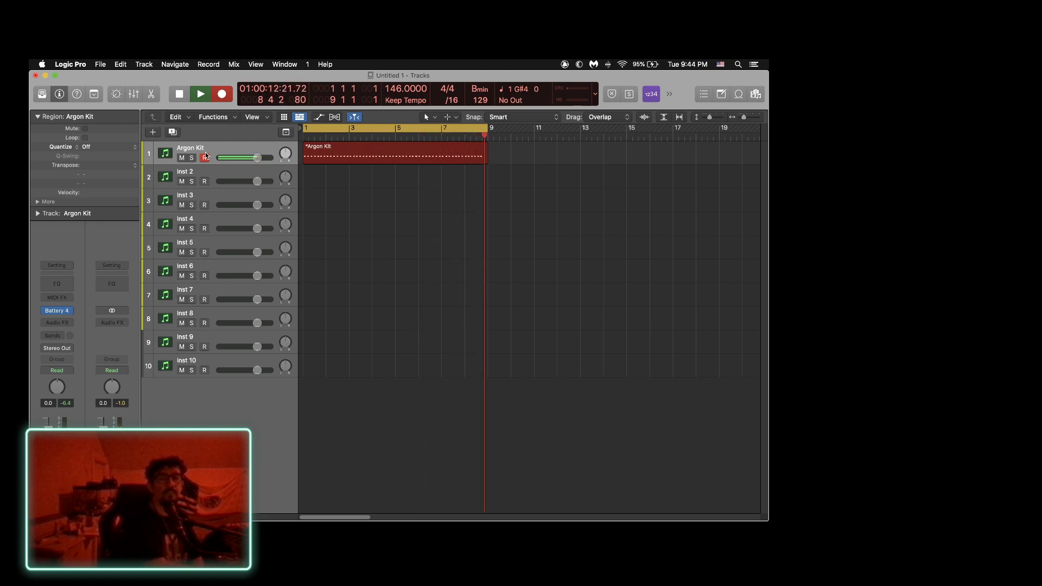
key(space)
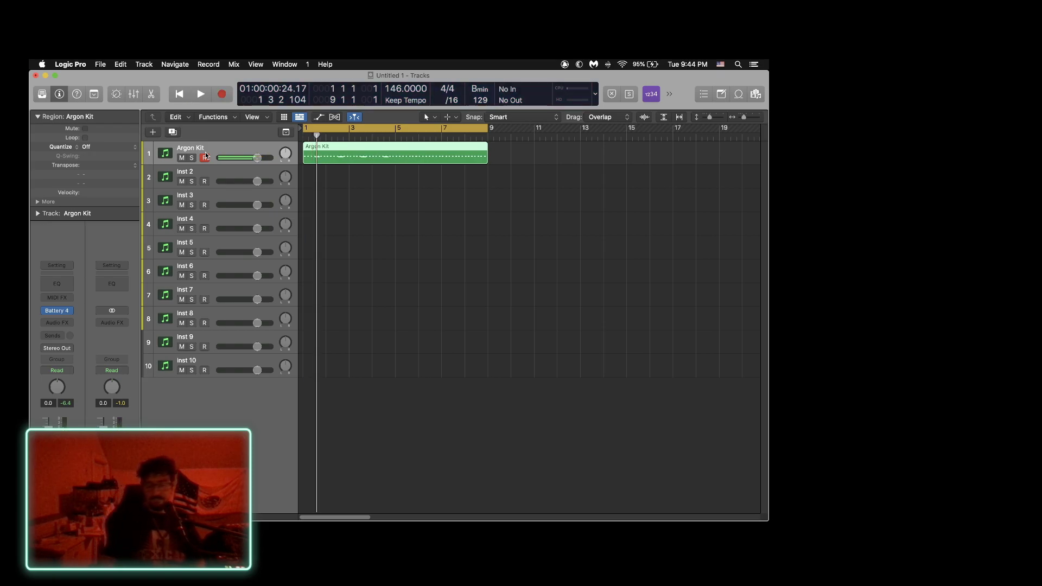
Quantize all the G#4 hi-hat notes of the Argon Kit region to 1/8 Note in the Piano Roll.
key(super+4)
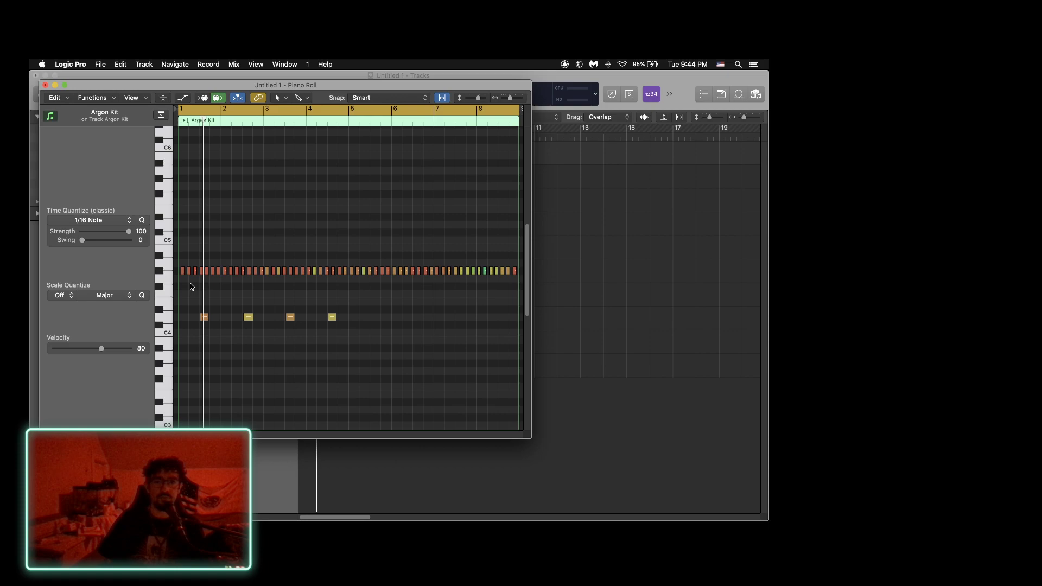
click(159, 270)
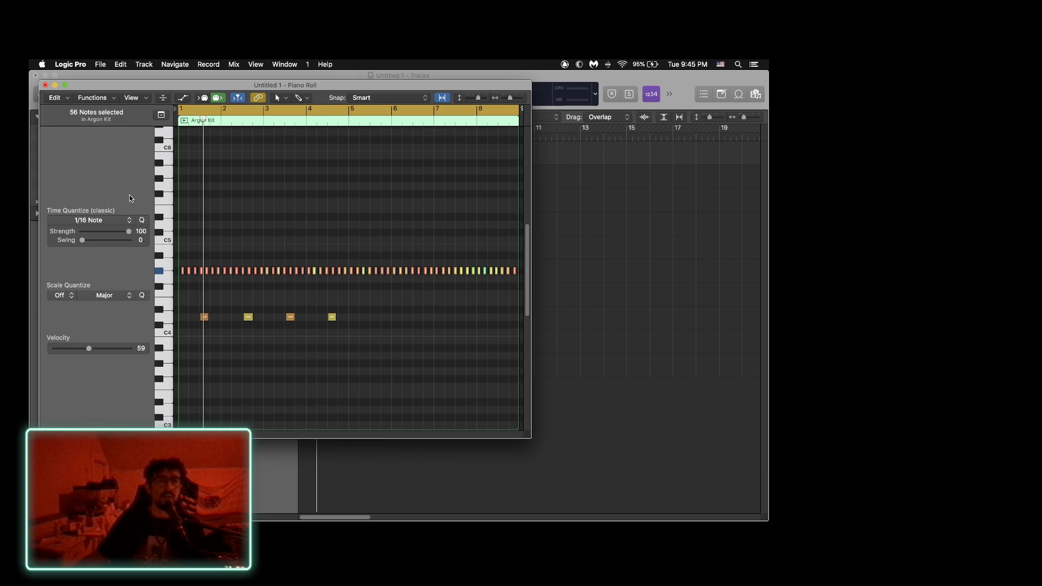
click(237, 293)
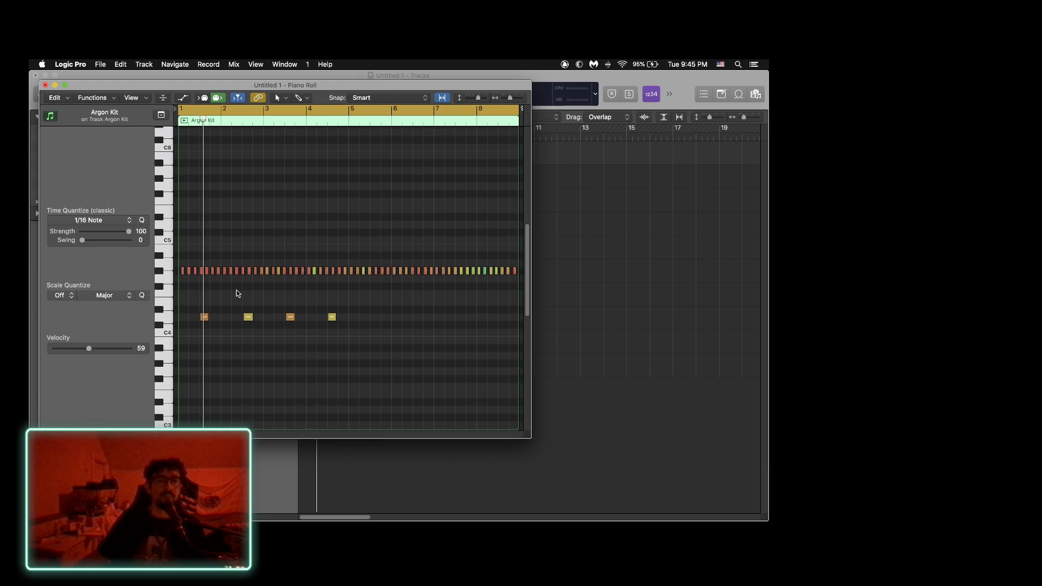
click(129, 221)
click(111, 269)
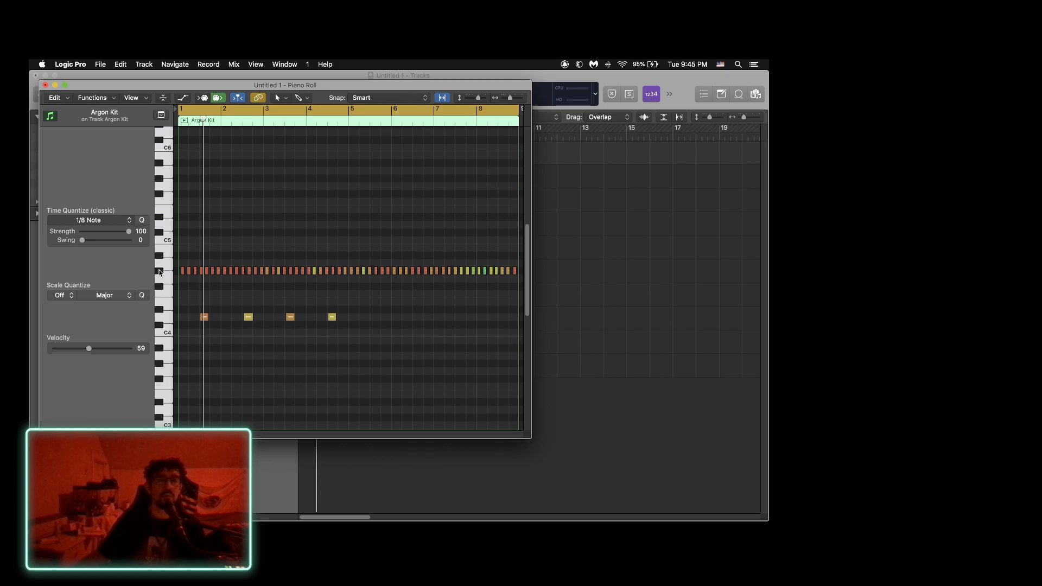
click(159, 272)
click(143, 220)
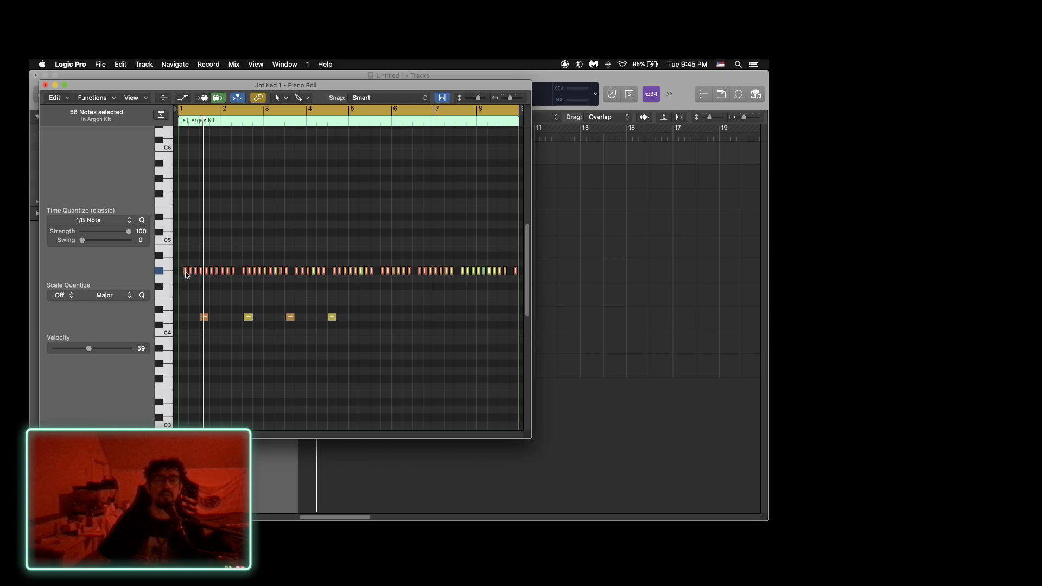
Shift the hi-hat notes to start at 1 1 1 1, and fill the gaps so the row runs evenly through bar 8.
drag(184, 271, 181, 271)
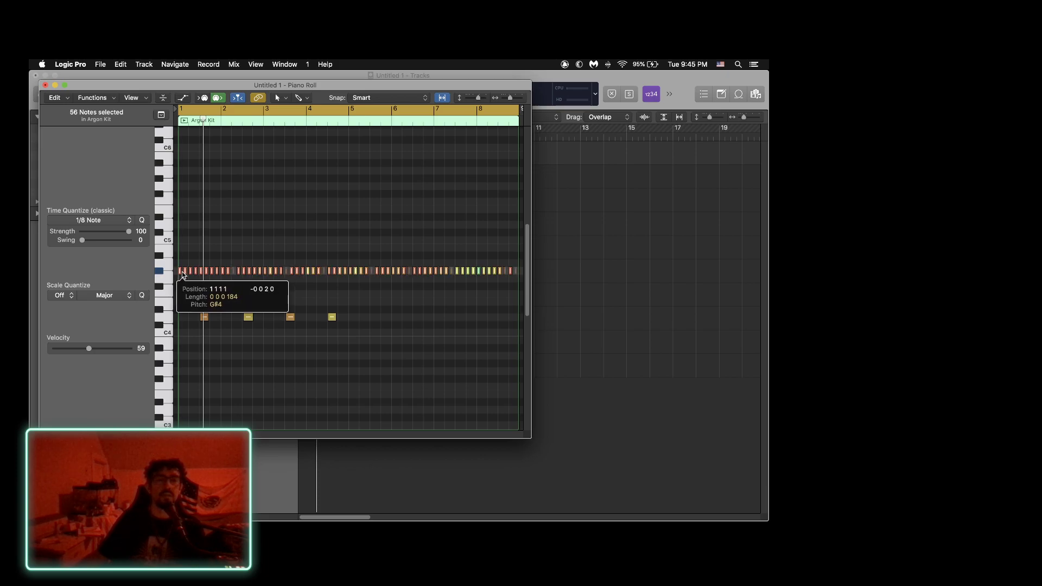
click(194, 281)
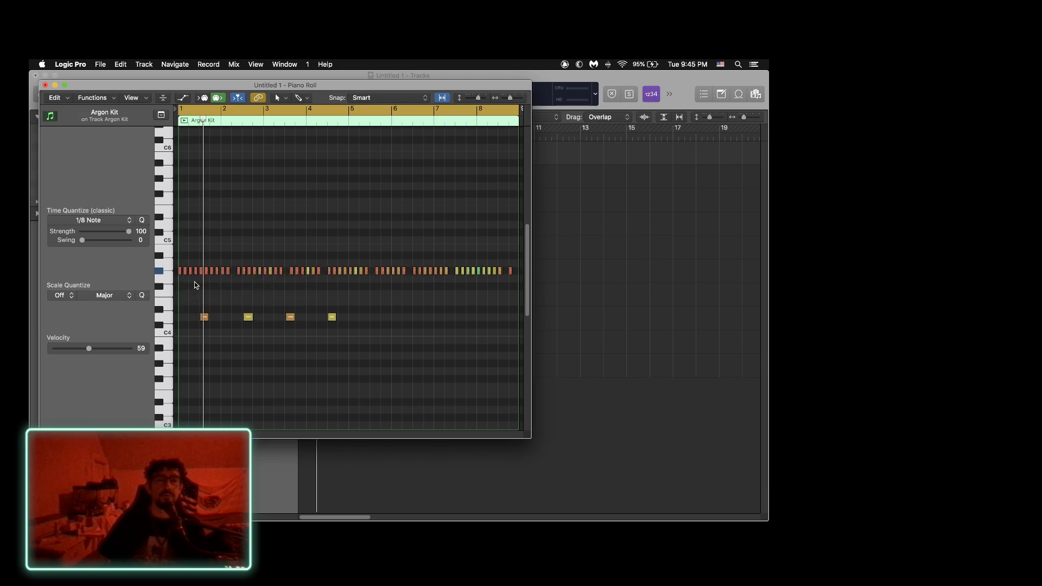
click(236, 271)
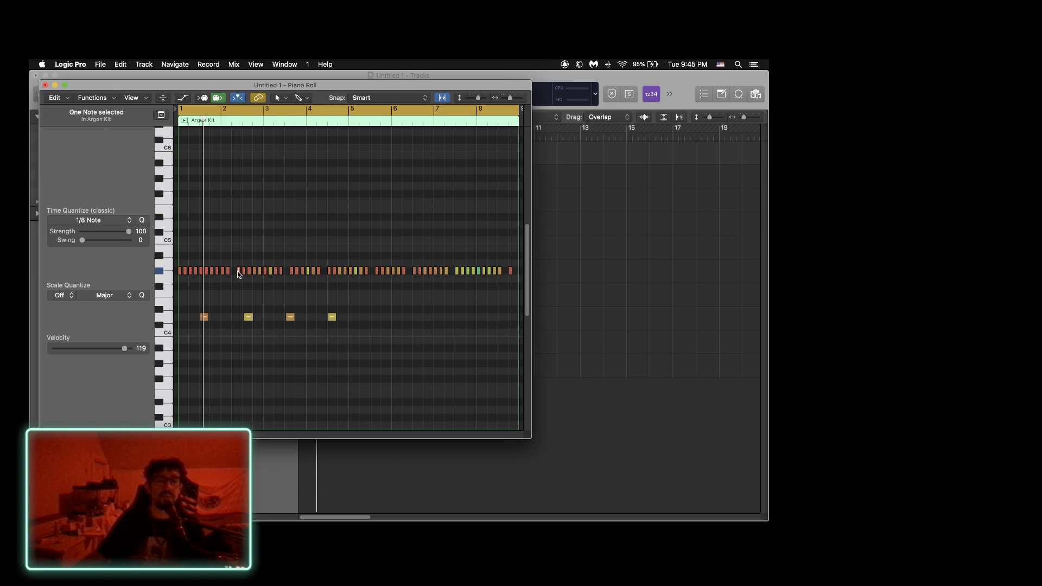
drag(236, 271, 325, 271)
drag(331, 272, 518, 282)
click(507, 287)
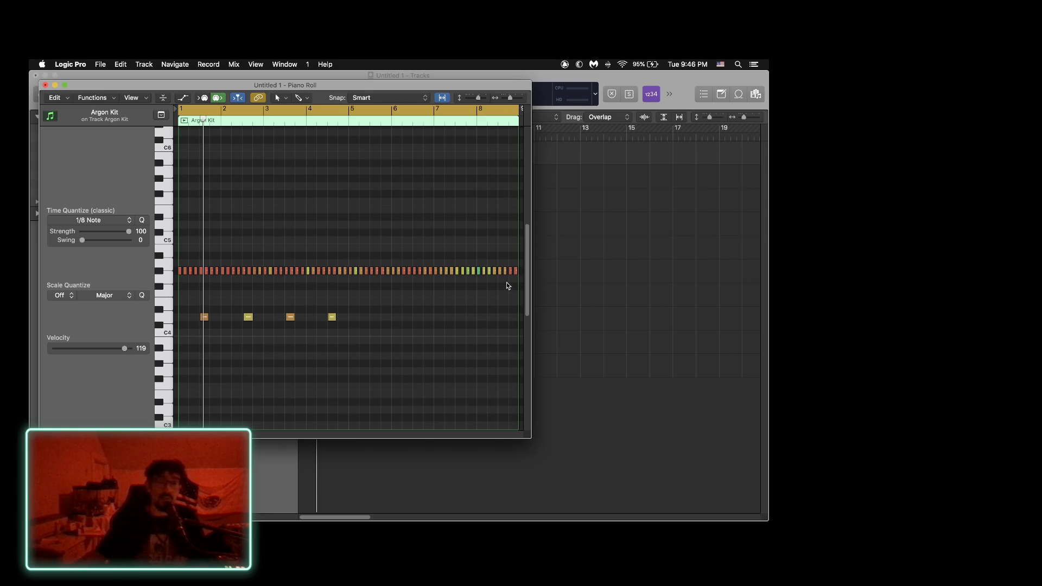
click(45, 85)
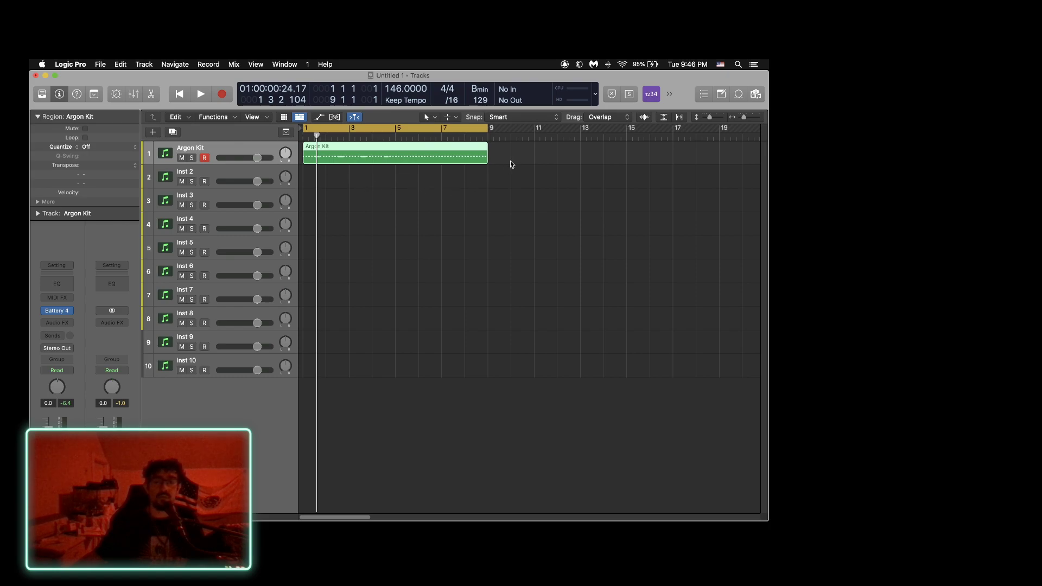
Return the playhead to the start, and set the Kick Argon 6 cell's envelope sustain to -5.3 dB with a shorter release.
key(super+a)
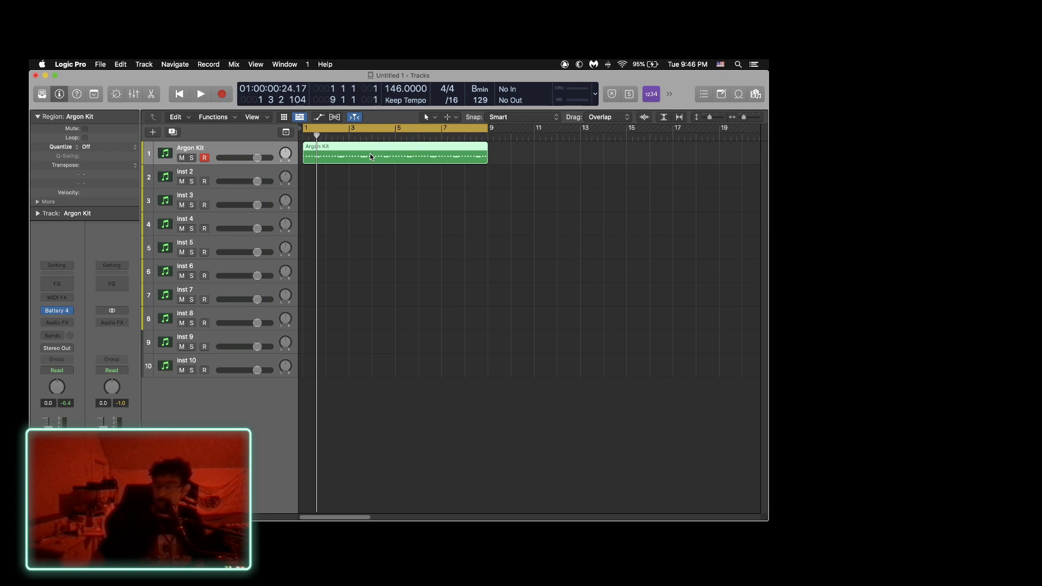
key(Return)
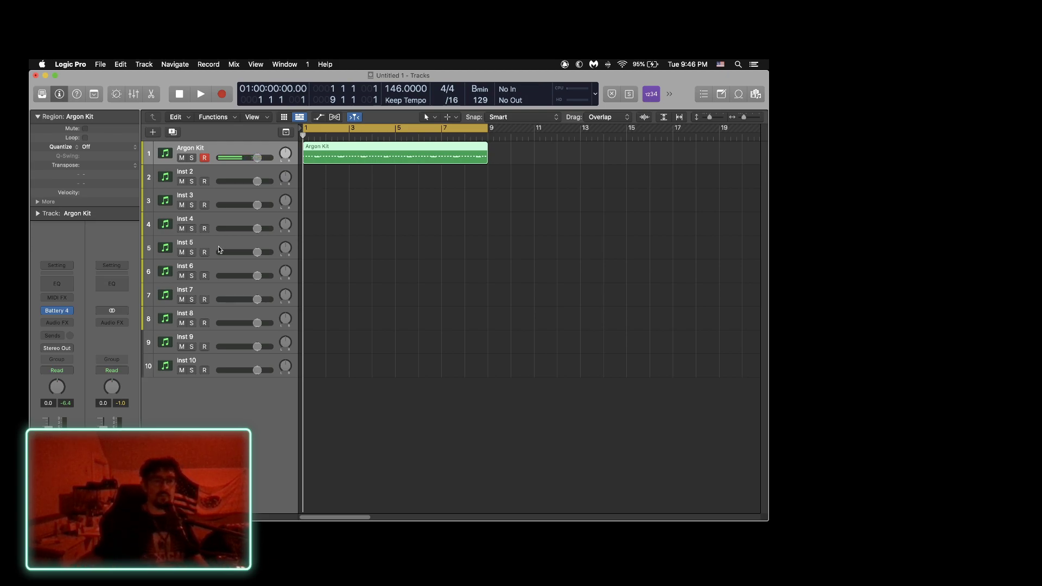
click(56, 310)
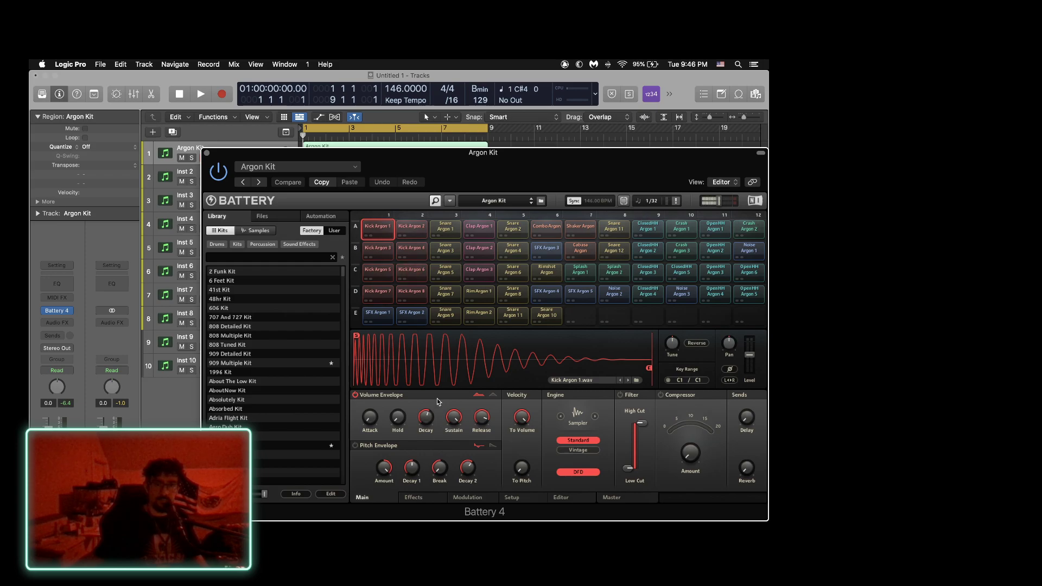
click(416, 274)
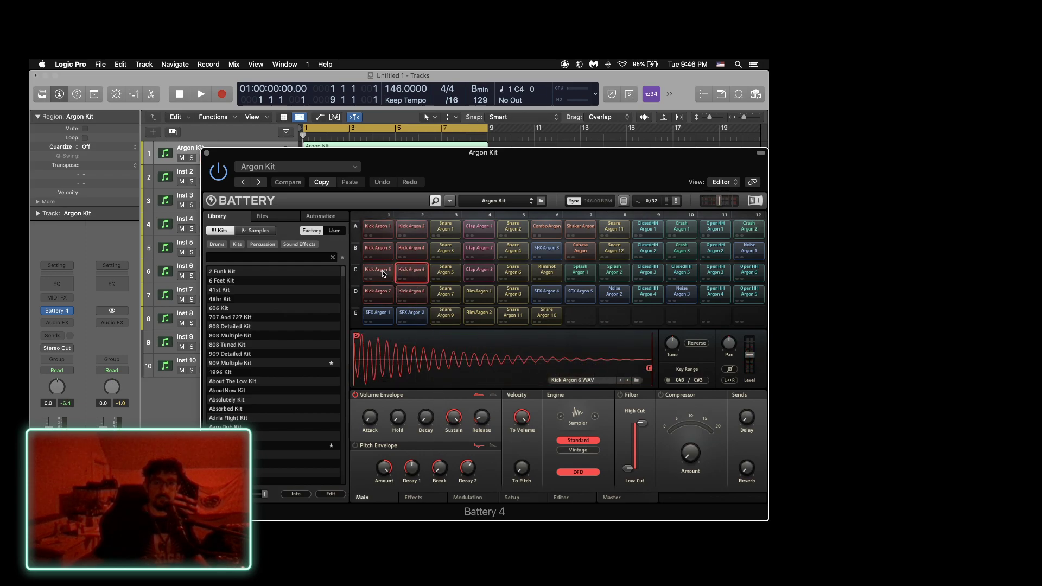
click(401, 274)
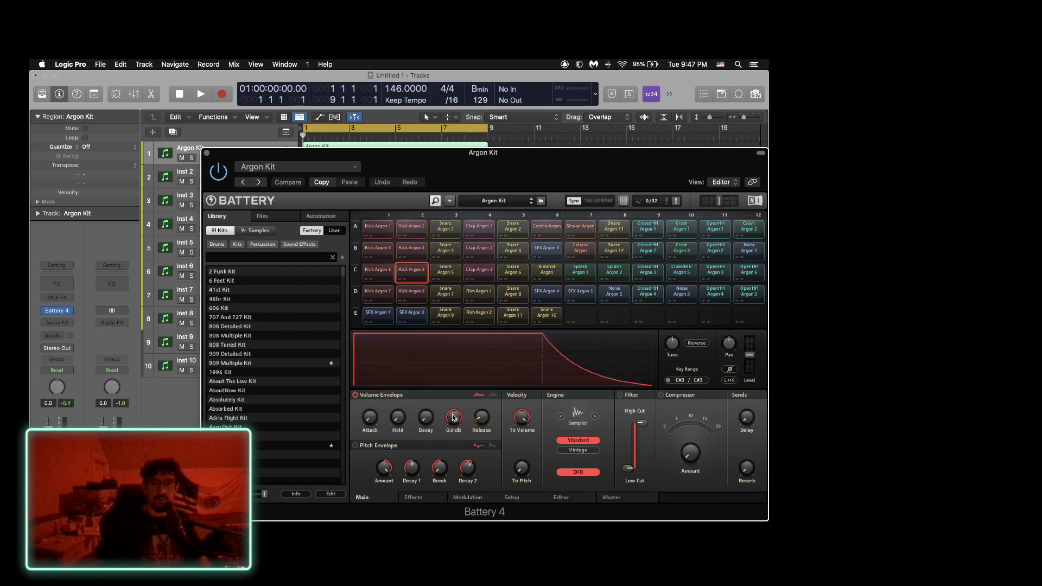
drag(454, 416, 455, 434)
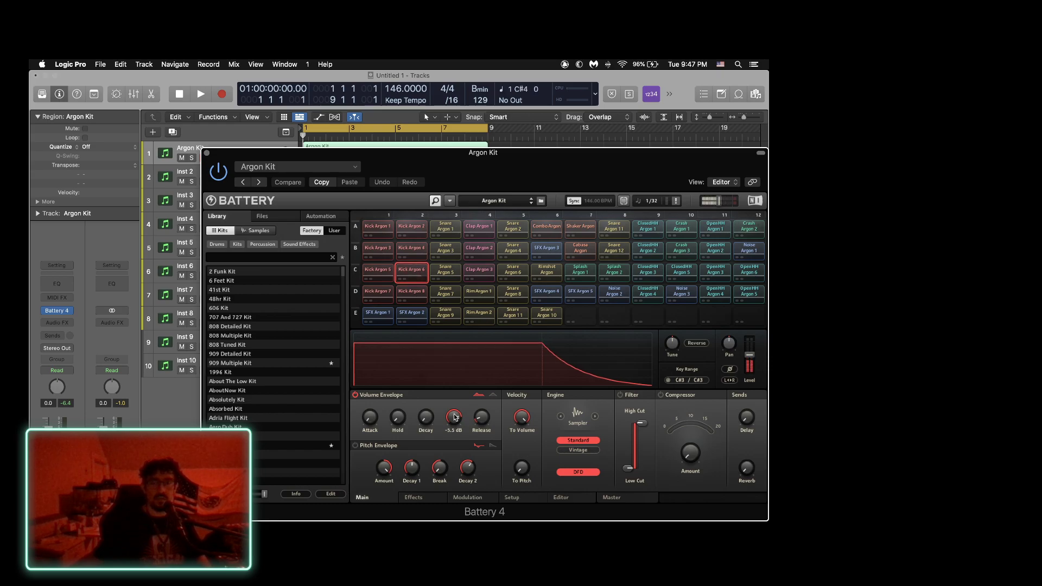
drag(481, 417, 481, 391)
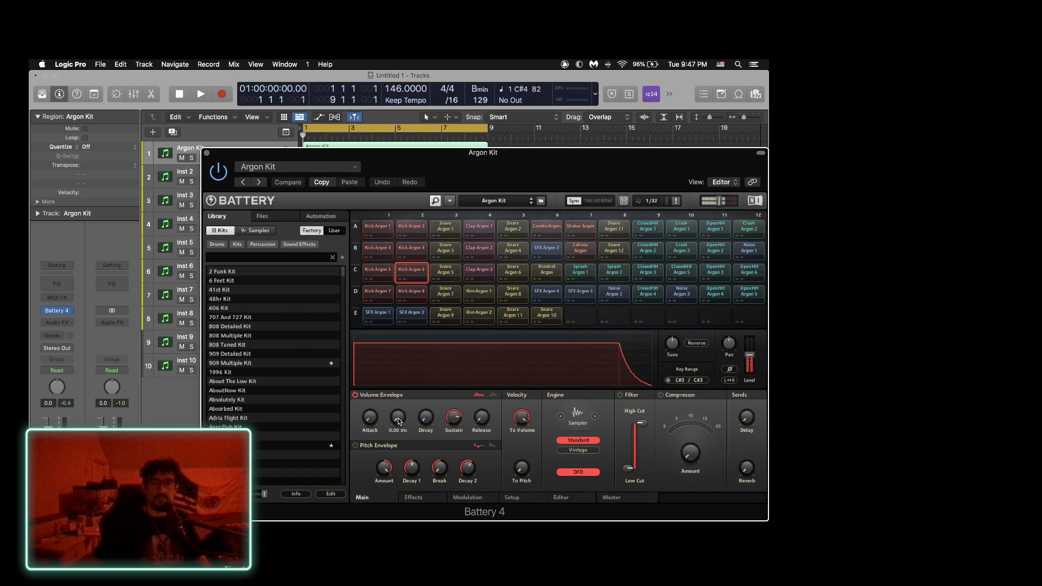
Replace the Kick Argon 6 cell's sample with Kick Argon 5.wav.
mouse_move(571, 373)
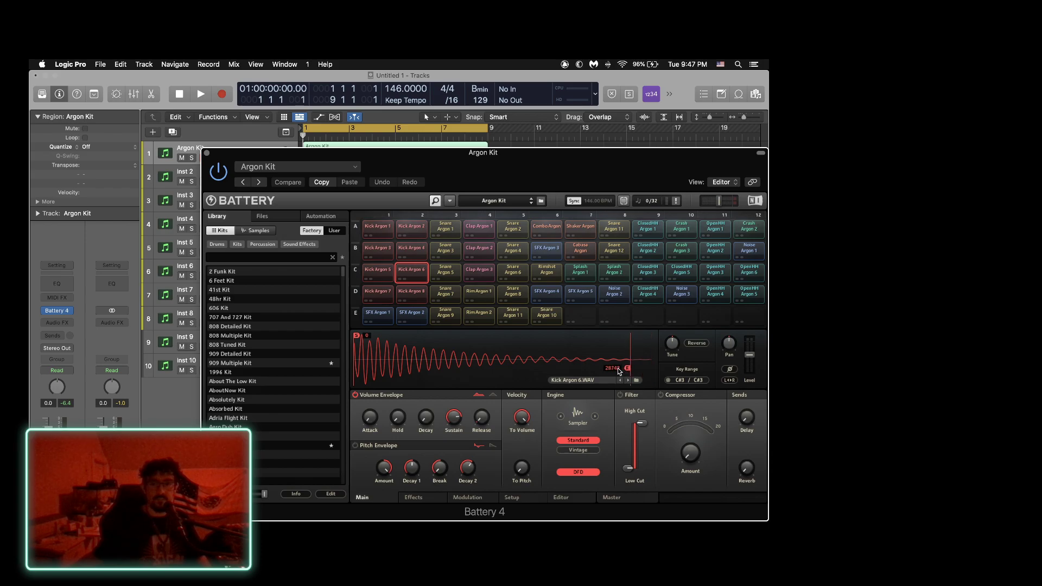
drag(619, 372, 504, 369)
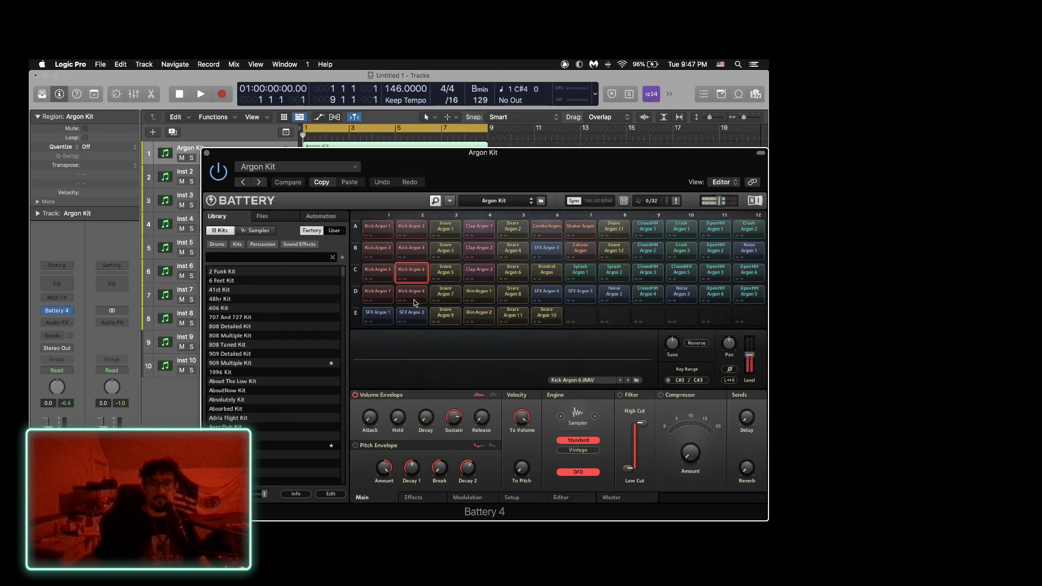
click(386, 273)
click(404, 273)
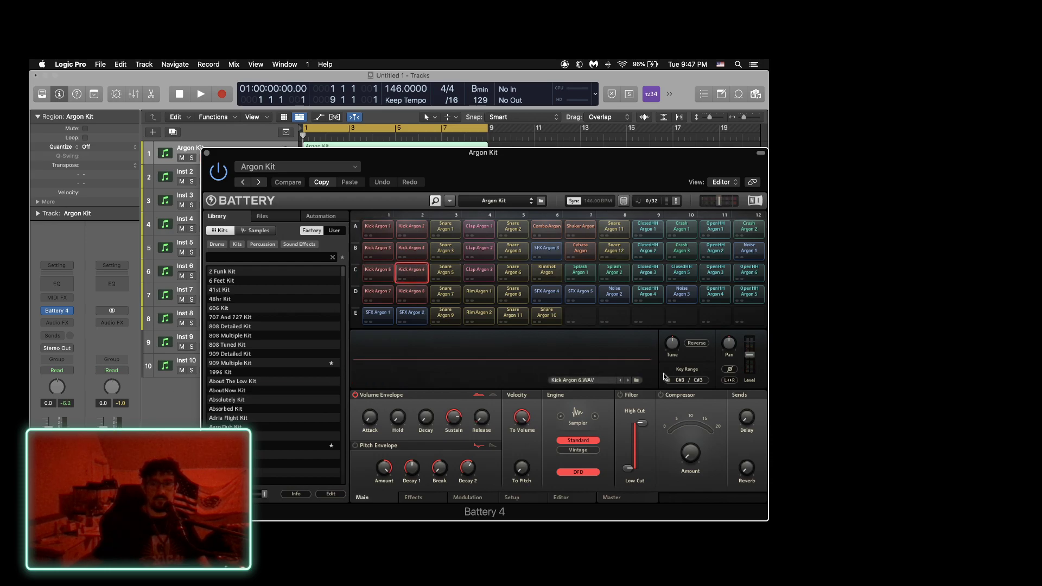
click(628, 381)
click(621, 381)
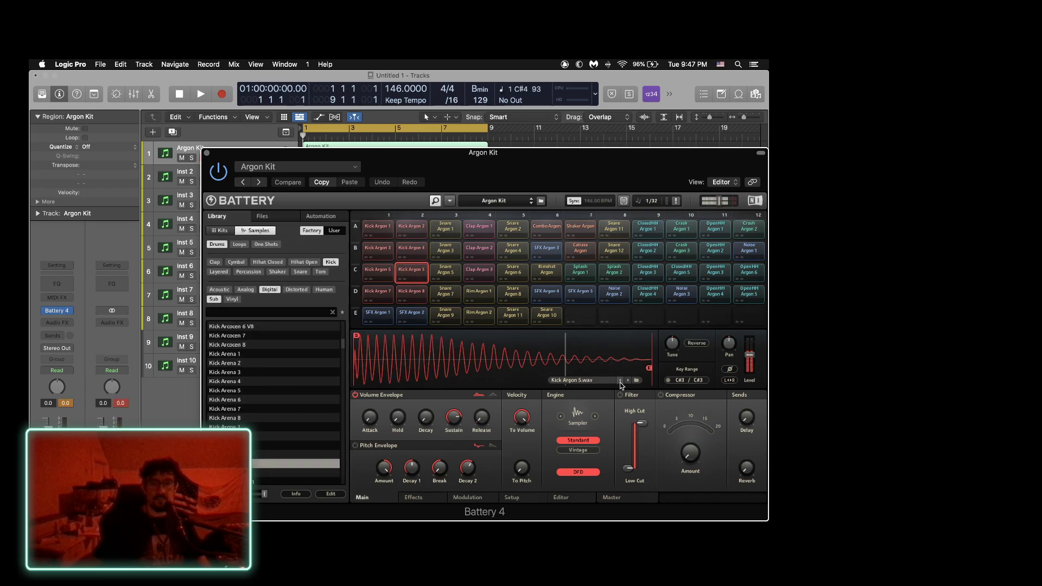
Try an attack-hold-decay volume envelope on the kick cell, with a faded decay and a 2.3 ms attack.
click(493, 396)
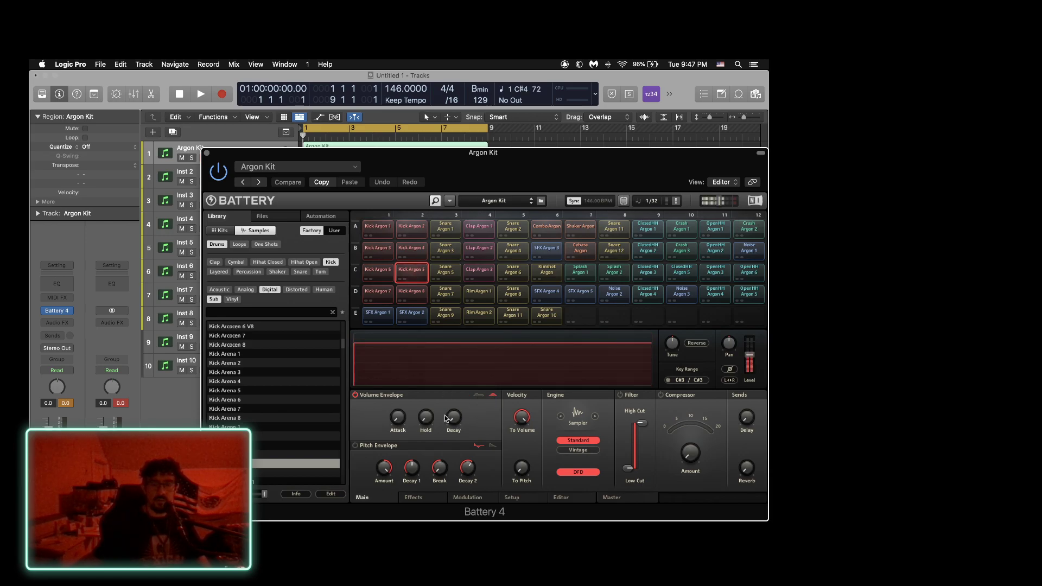
drag(426, 417, 453, 415)
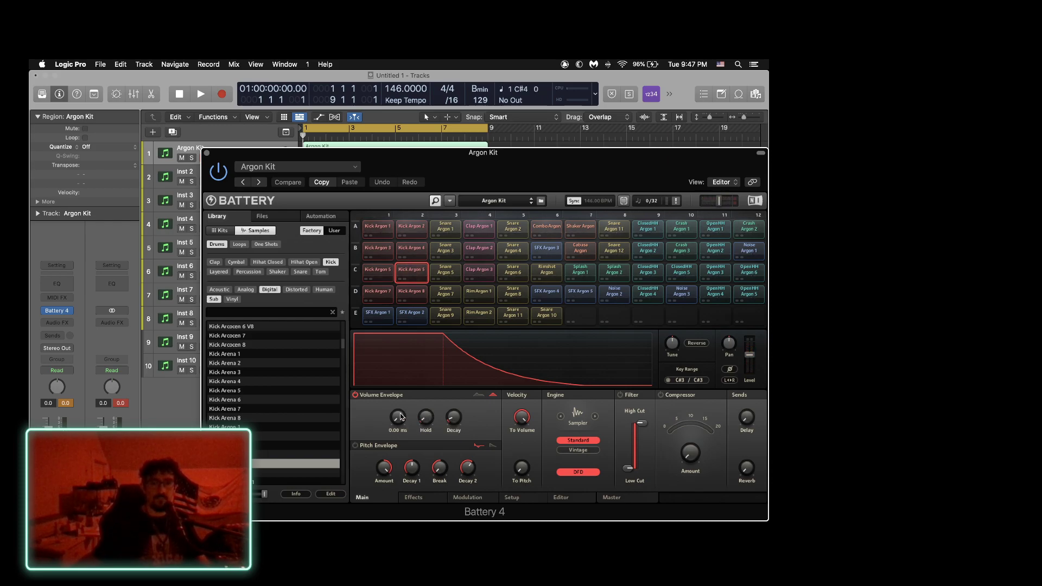
scroll(400, 417, up, 2)
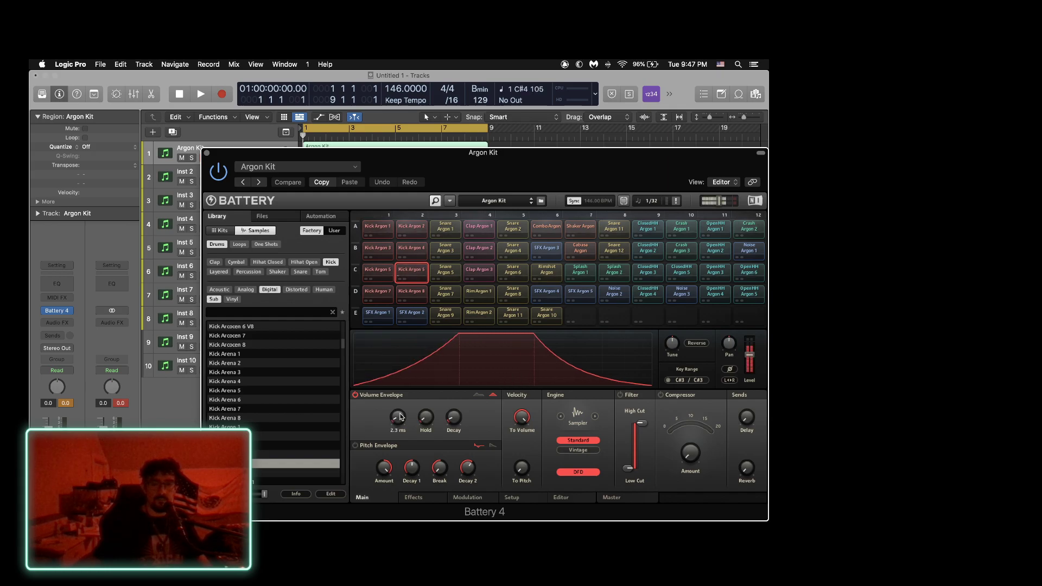
Return the kick's volume envelope to the type with sustain and release, with attack, hold and decay at 0 ms and sustain at maximum.
click(477, 395)
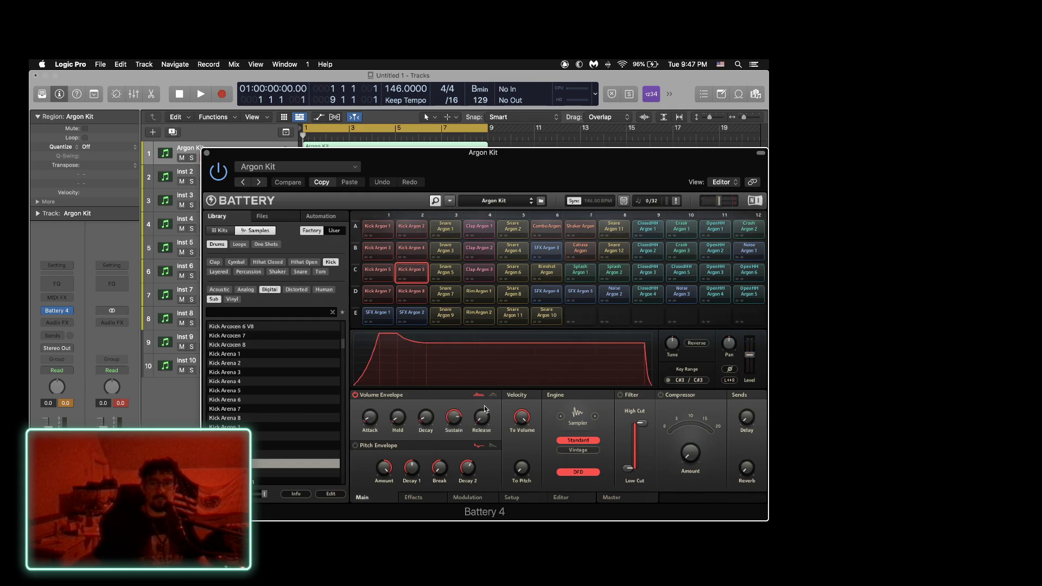
scroll(397, 417, down, 2)
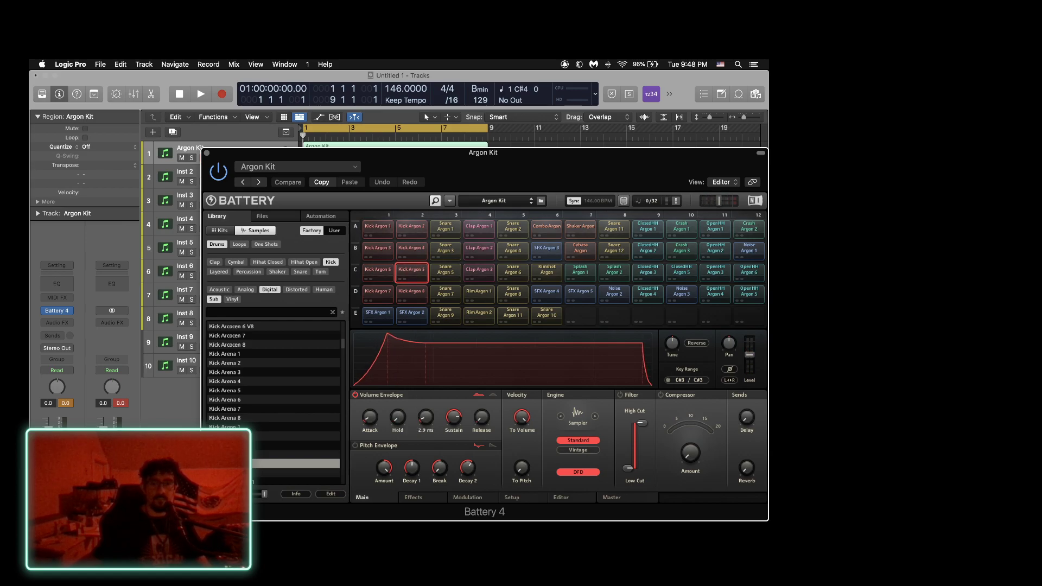
scroll(426, 416, down, 3)
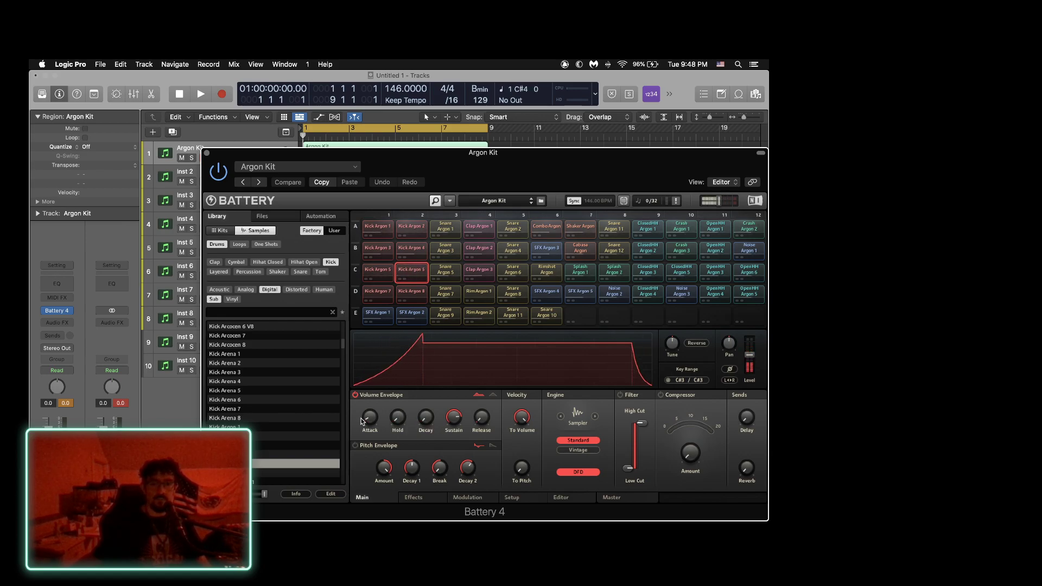
scroll(369, 417, down, 3)
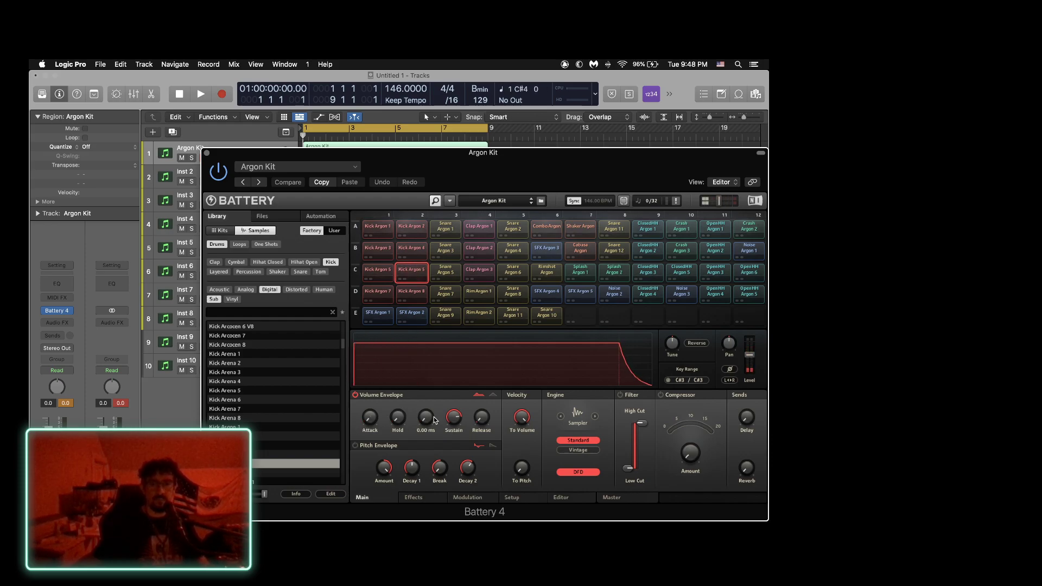
scroll(454, 417, down, 5)
scroll(455, 417, down, 10)
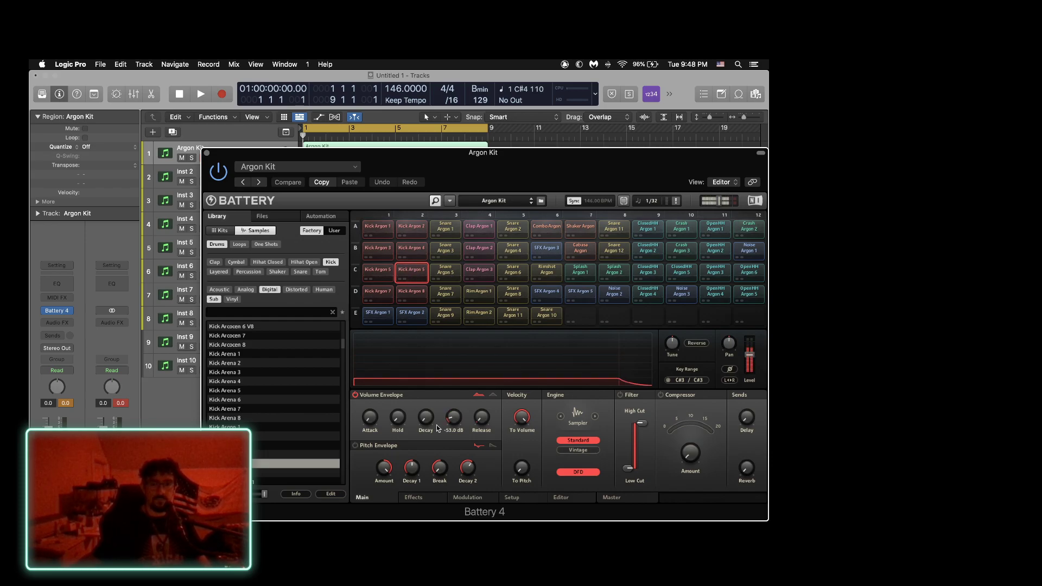
drag(455, 419, 454, 381)
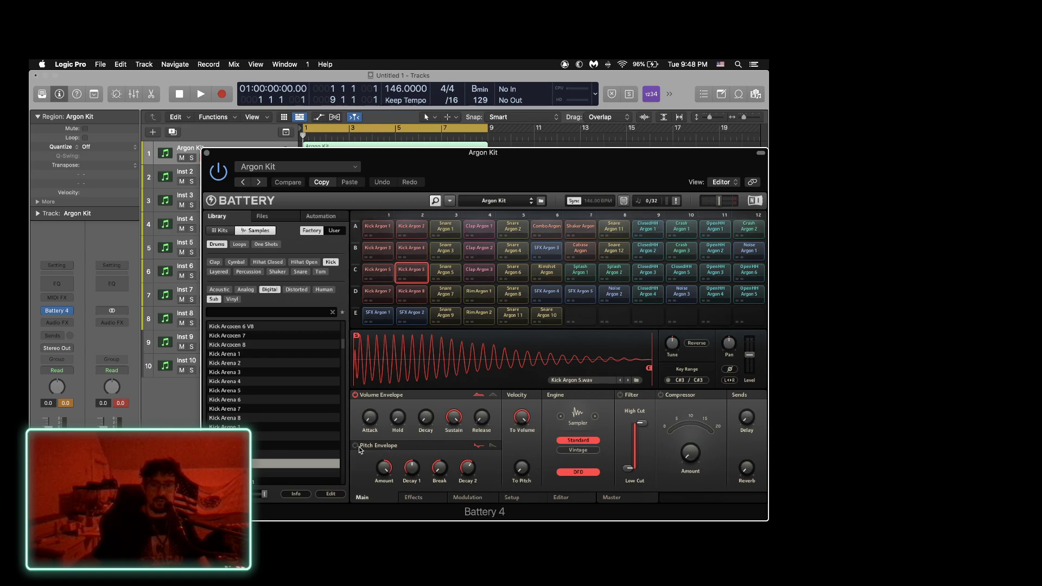
Audition the kick and examine its effects, modulation, setup and sample editing options plus the kit's master settings.
key(w)
key(w)
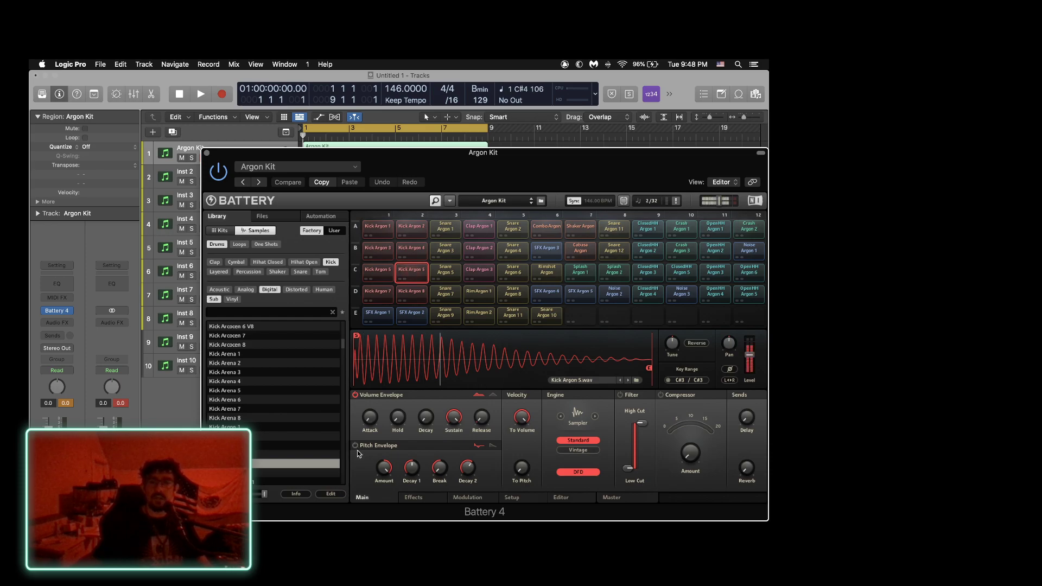
click(420, 500)
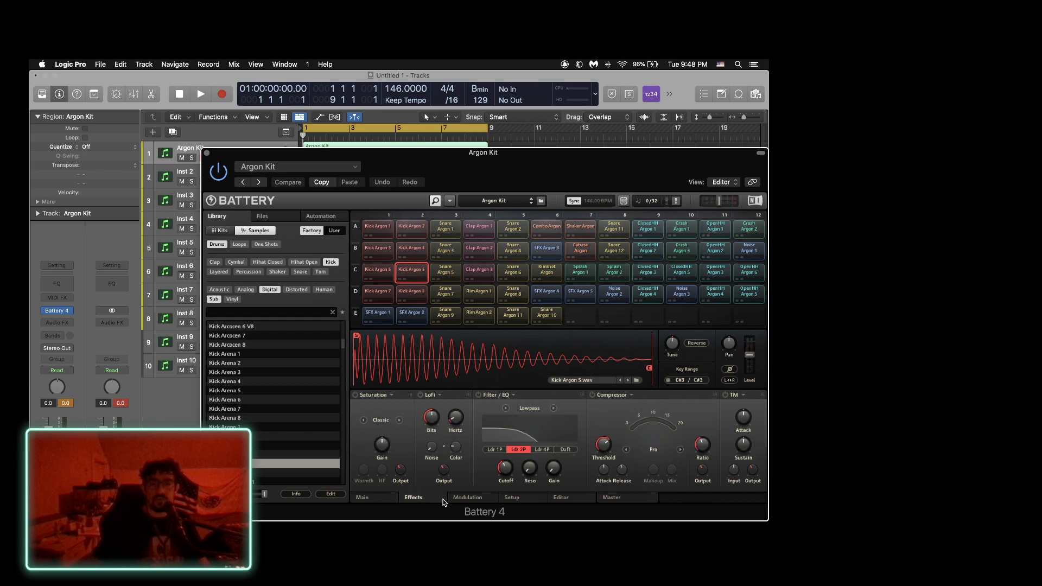
click(460, 499)
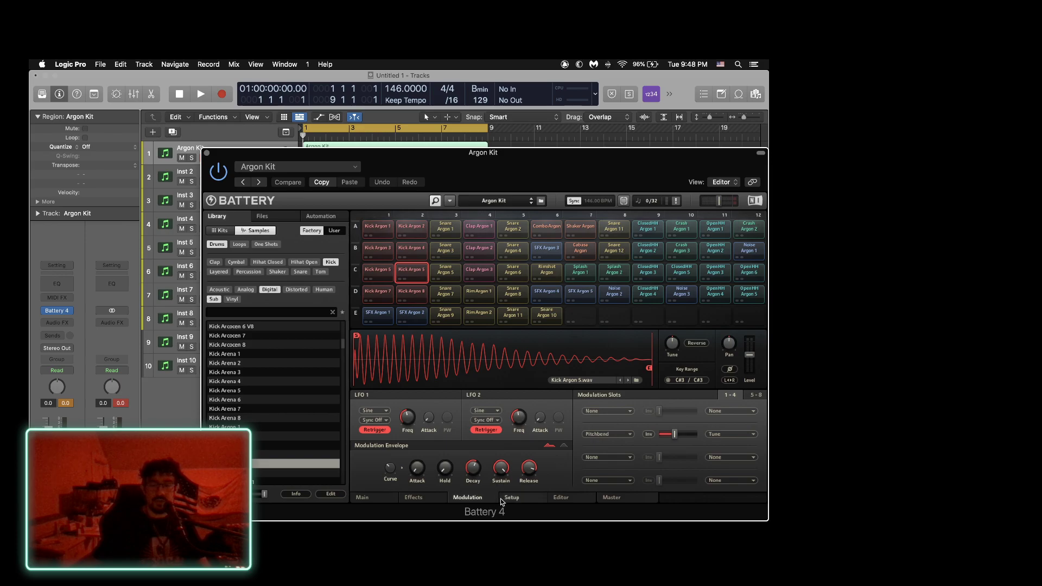
click(526, 498)
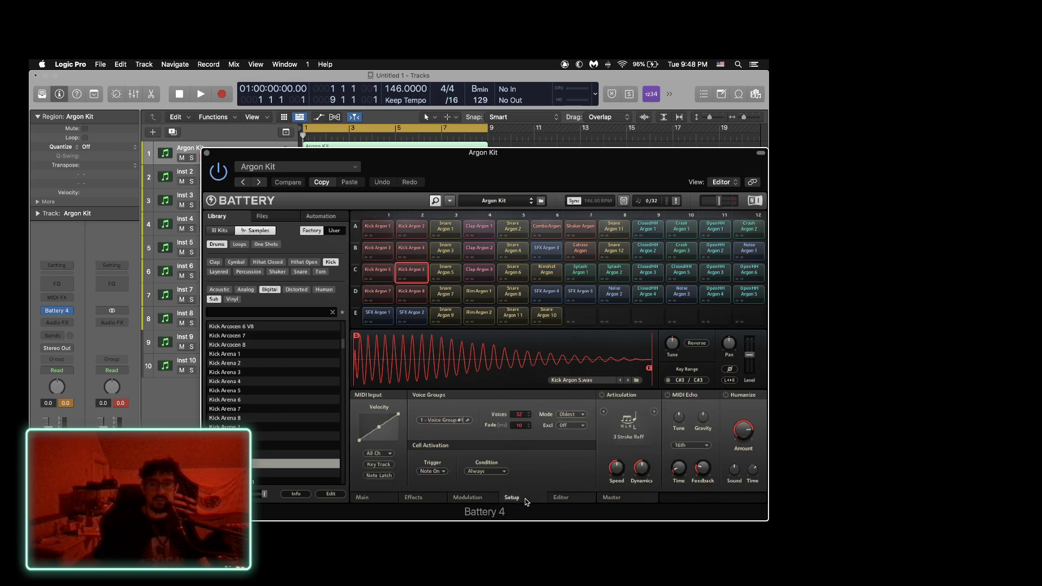
click(568, 502)
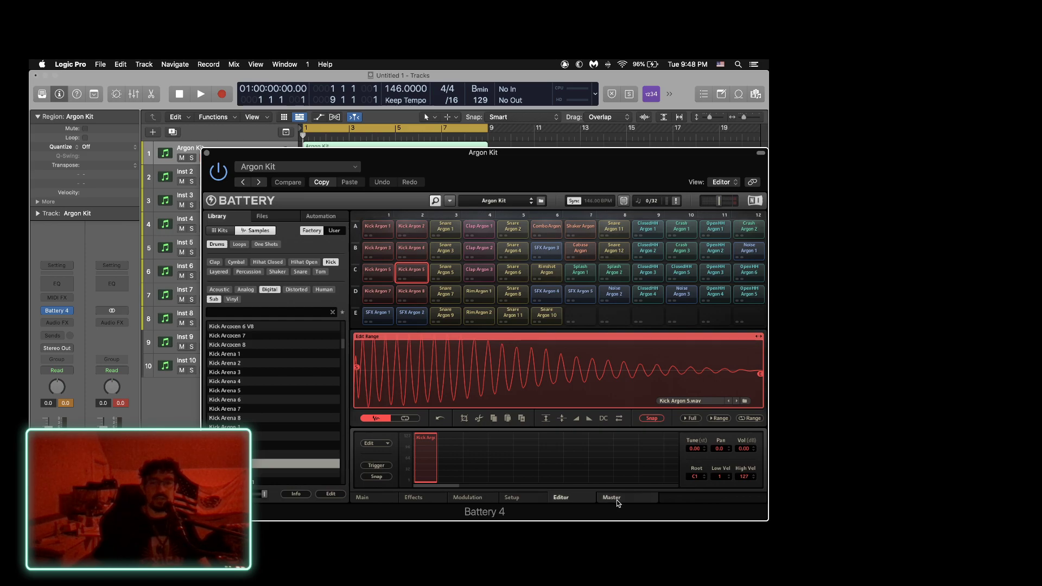
click(617, 500)
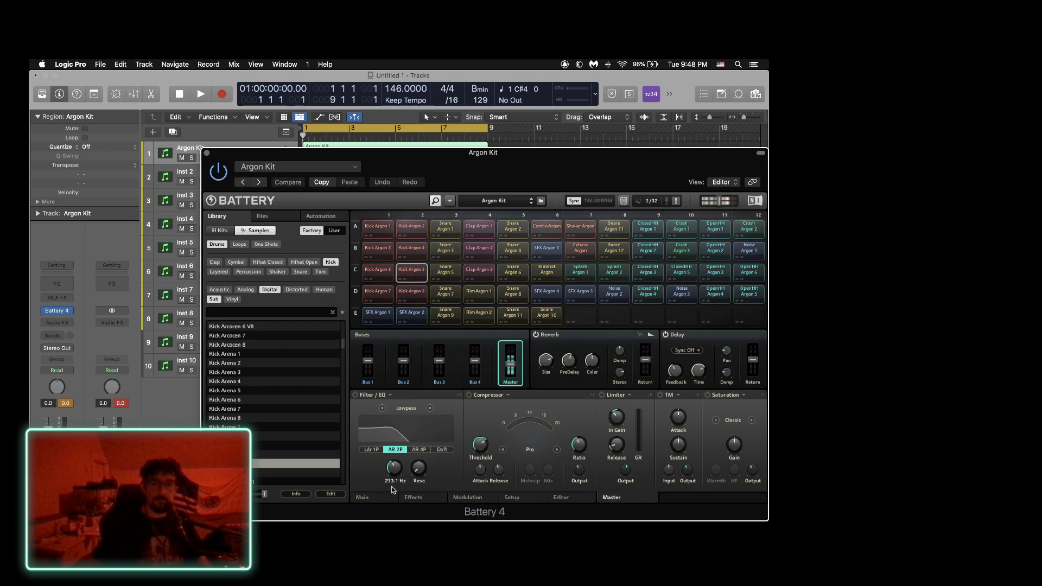
click(364, 498)
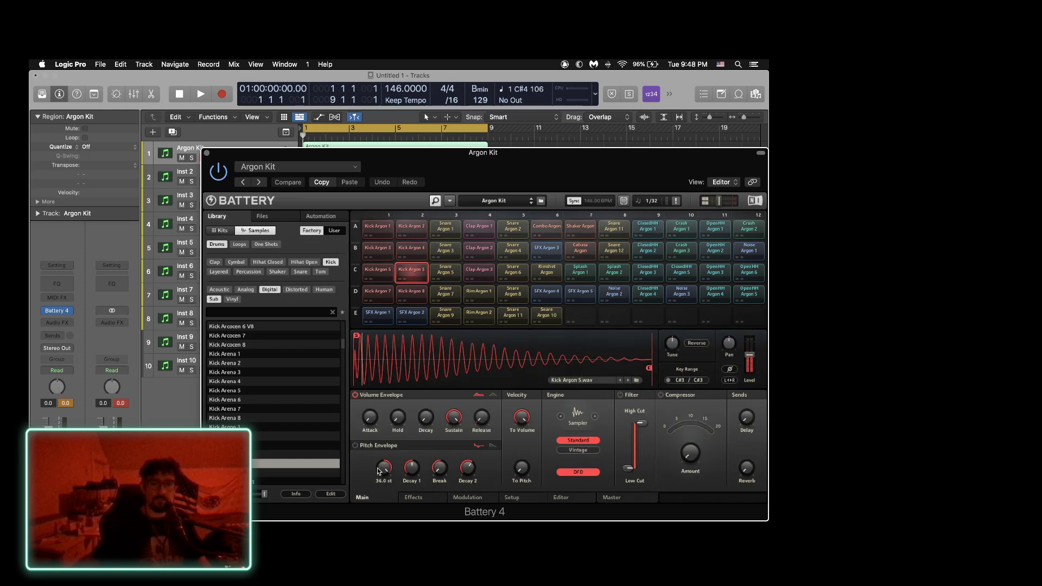
Try slower volume envelope attacks on the kick, up to 4.7 s, and bring the attack back to zero.
mouse_move(366, 409)
mouse_down()
mouse_move(366, 390)
mouse_move(372, 422)
mouse_up()
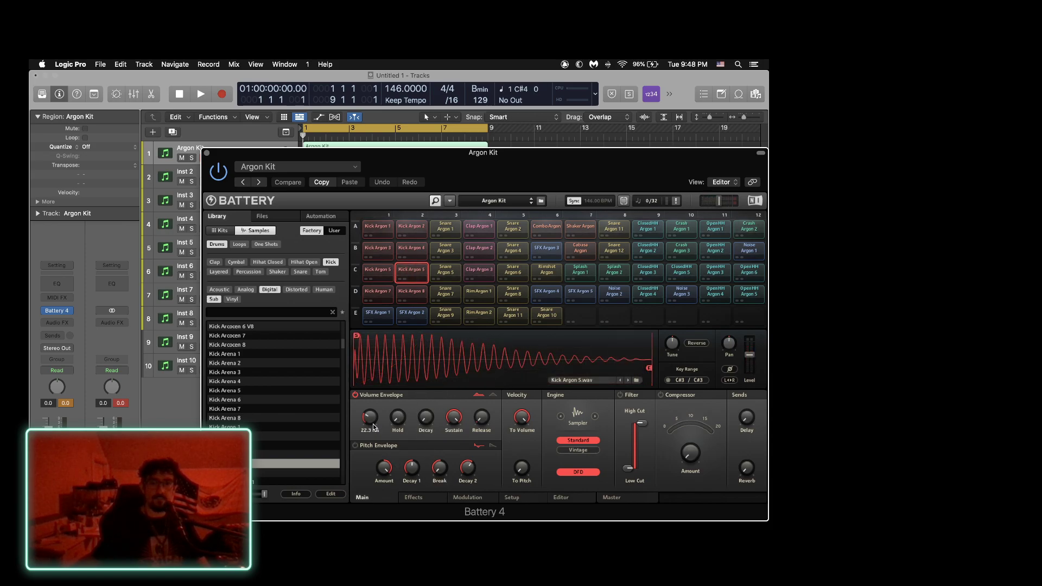
drag(373, 424, 373, 428)
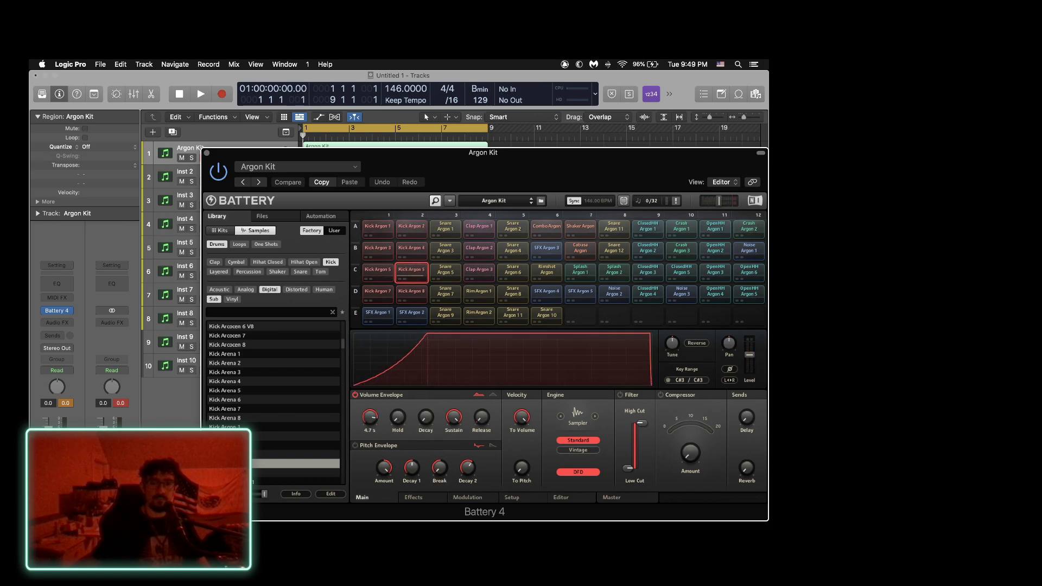
drag(372, 423, 372, 430)
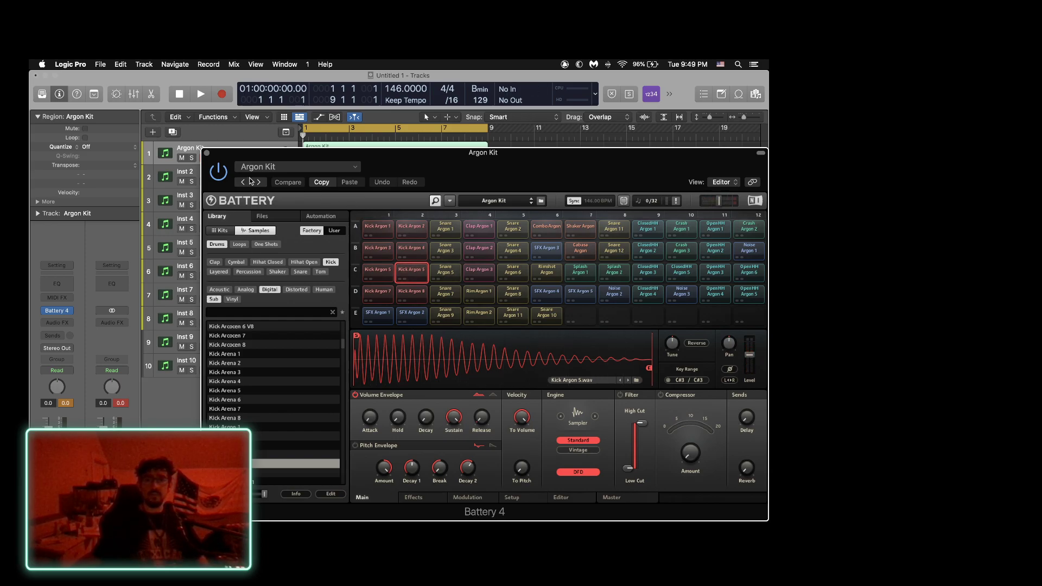
Play back the Argon Kit loop and insert a stereo Battery 4 instrument on the Inst 2 track.
click(206, 153)
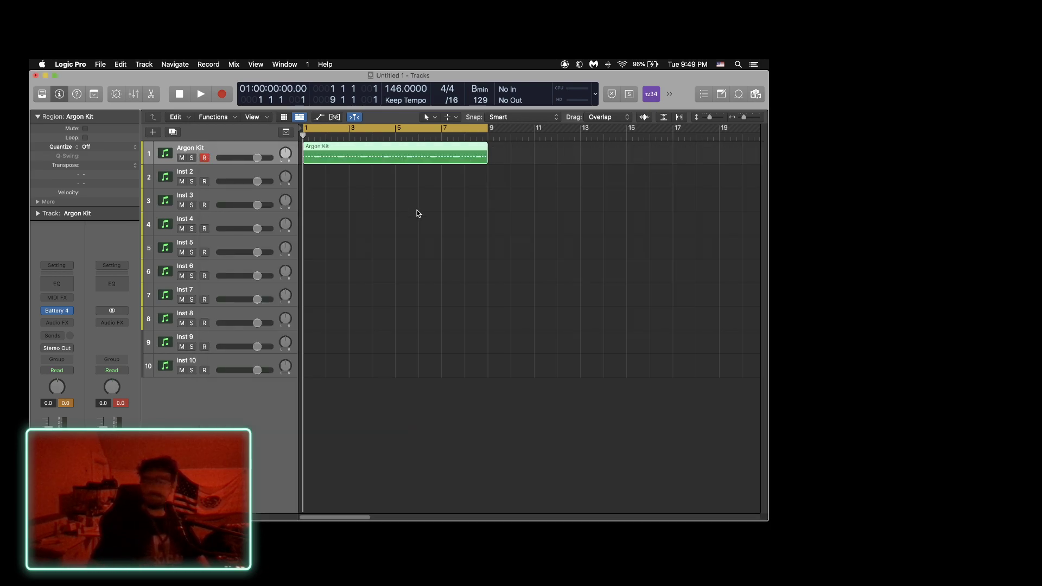
key(space)
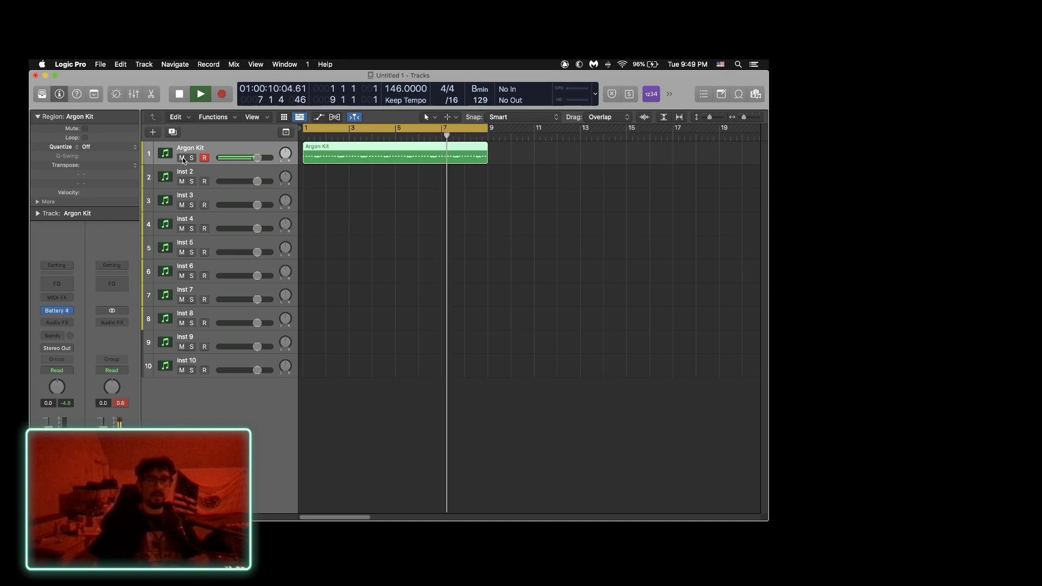
click(214, 168)
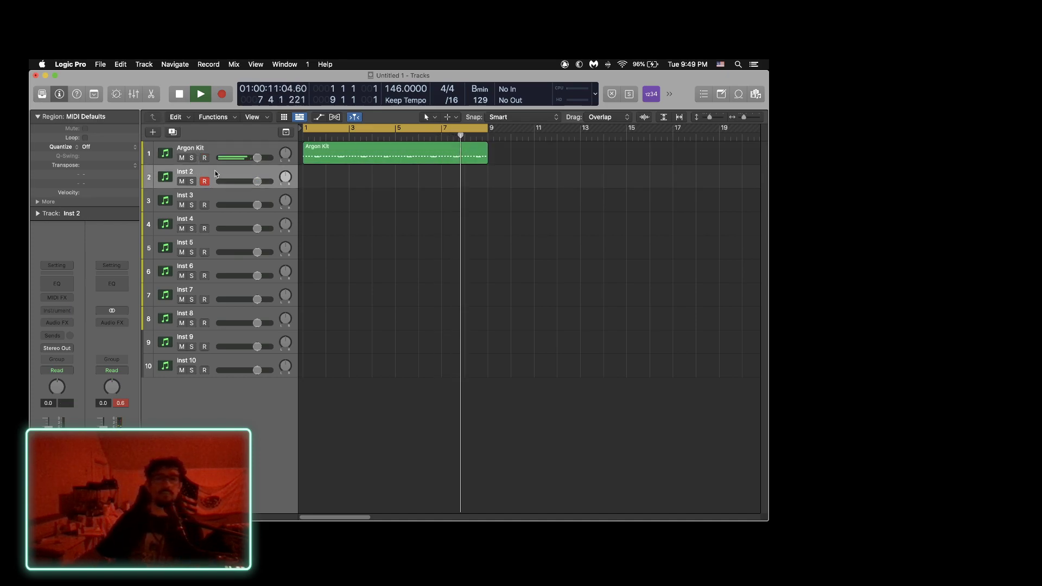
click(57, 310)
mouse_move(139, 341)
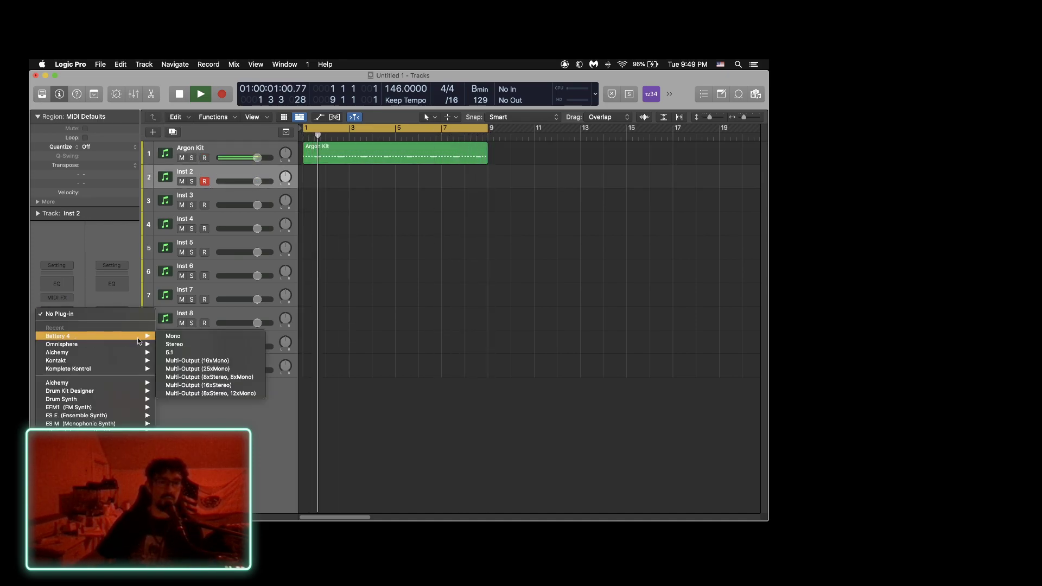
click(181, 346)
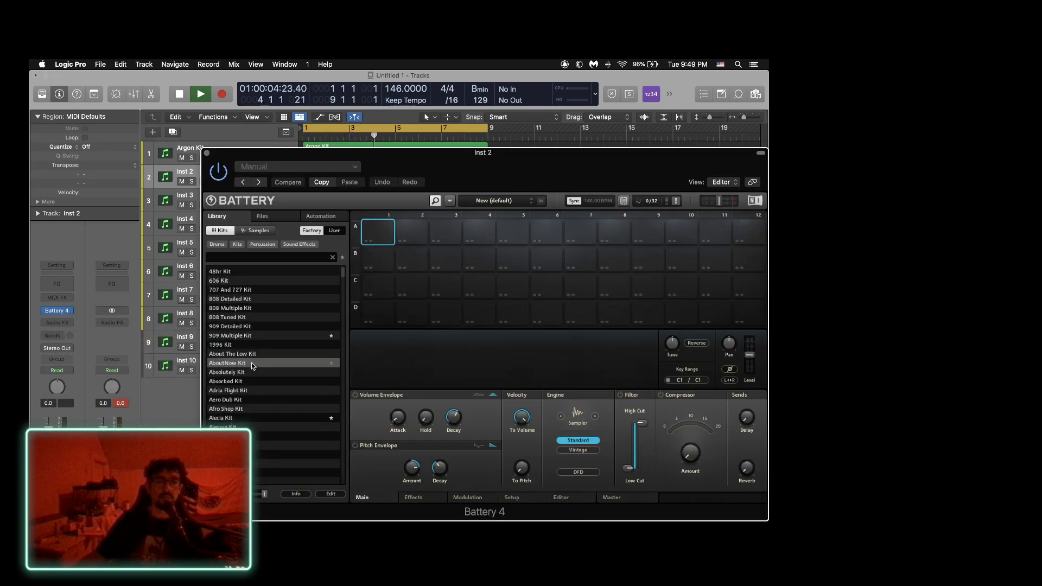
Load the Captain Jack Kit on the second track after trying the Capsized Kit, and audition it over the loop.
scroll(253, 366, down, 15)
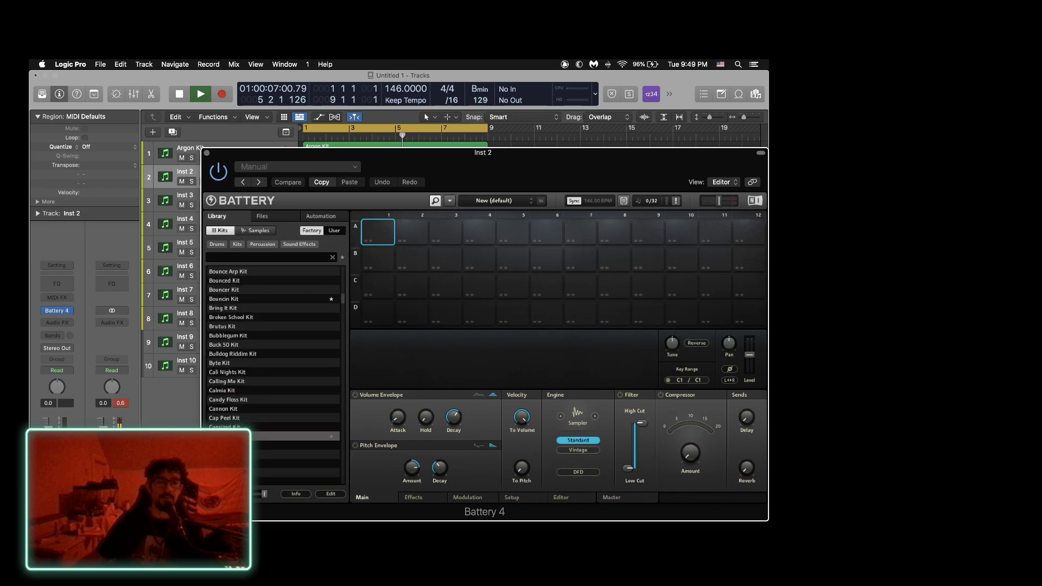
double_click(244, 427)
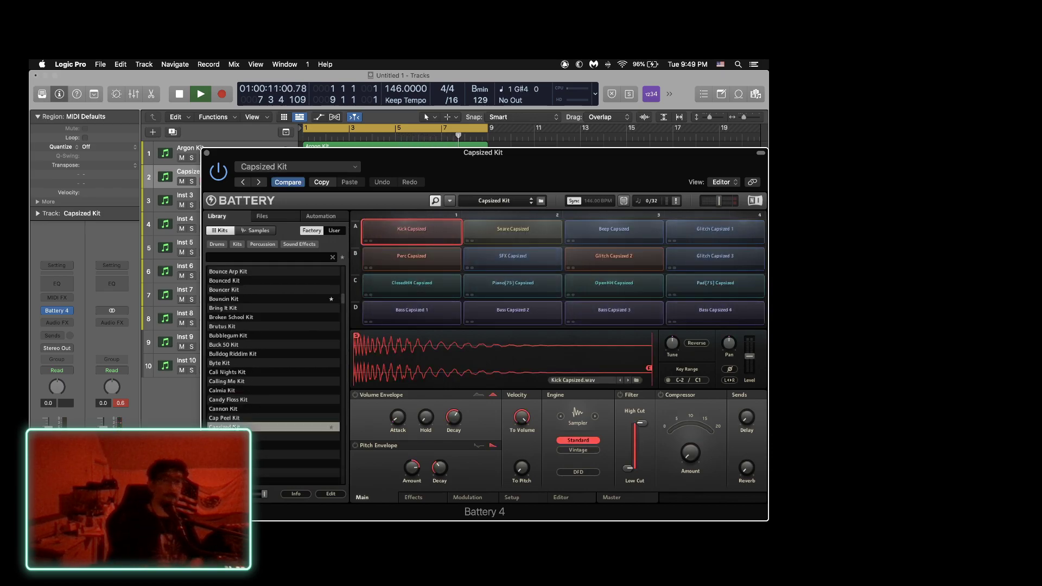
double_click(261, 439)
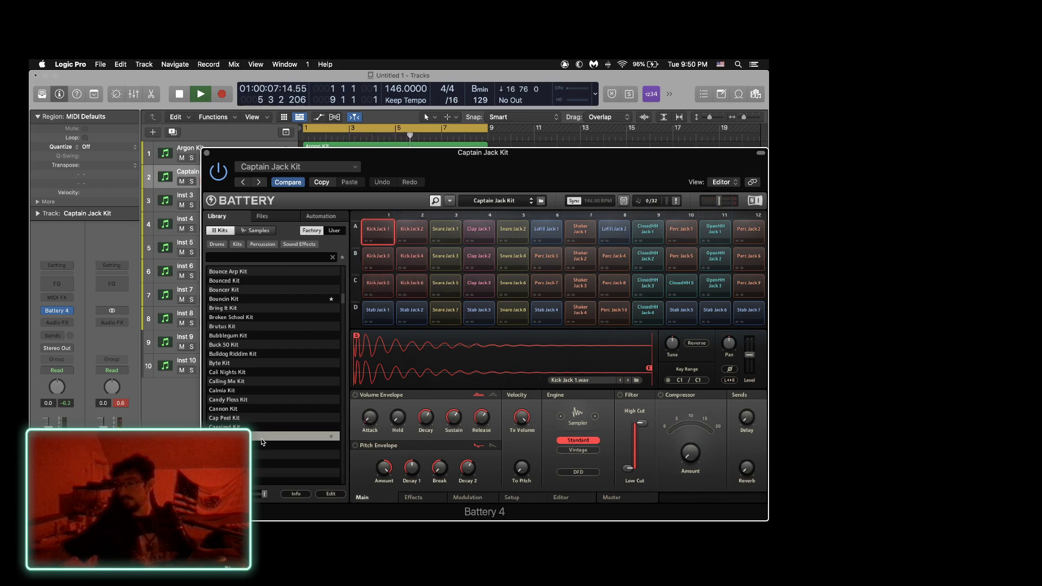
key(k)
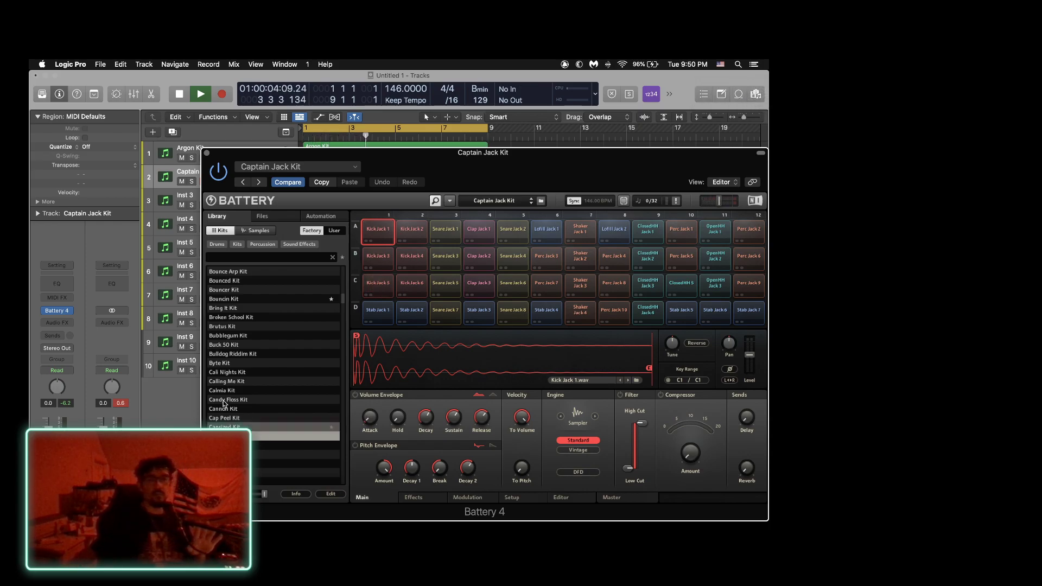
click(206, 154)
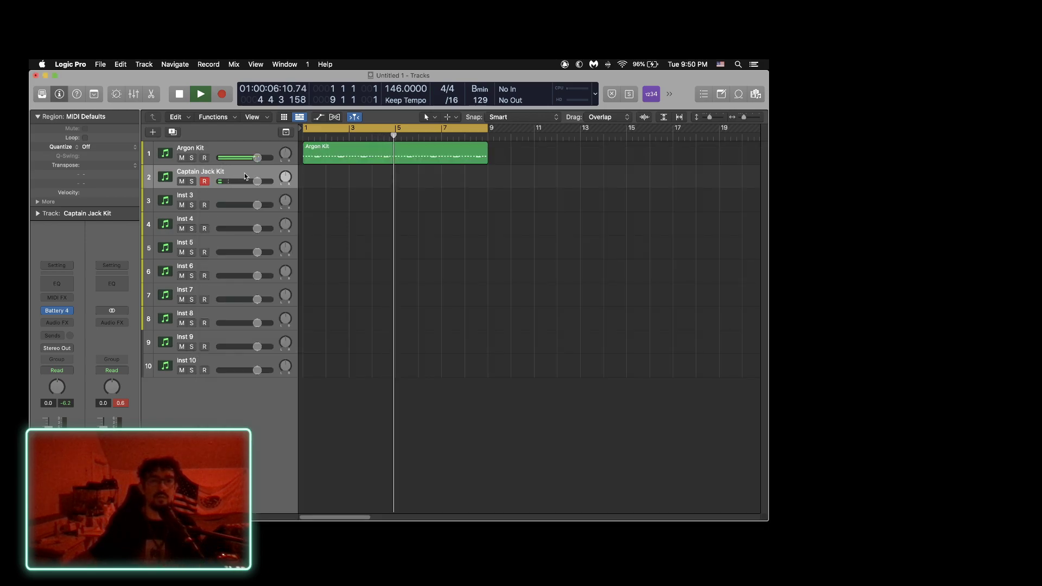
Show note velocities for the Argon Kit region in the Piano Roll and raise all the lower-row D4 notes to velocity 111.
click(237, 148)
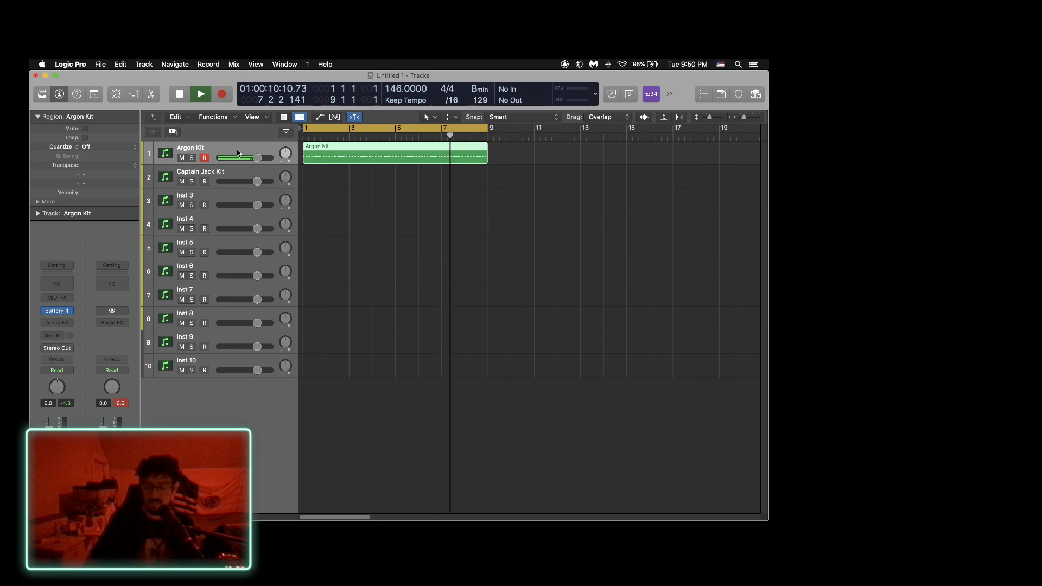
key(super+4)
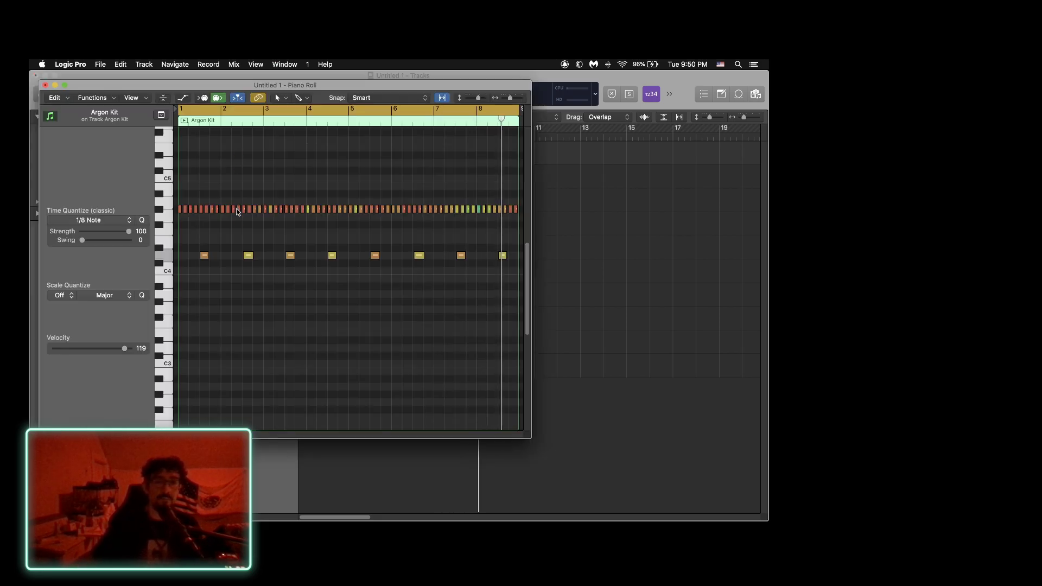
key(a)
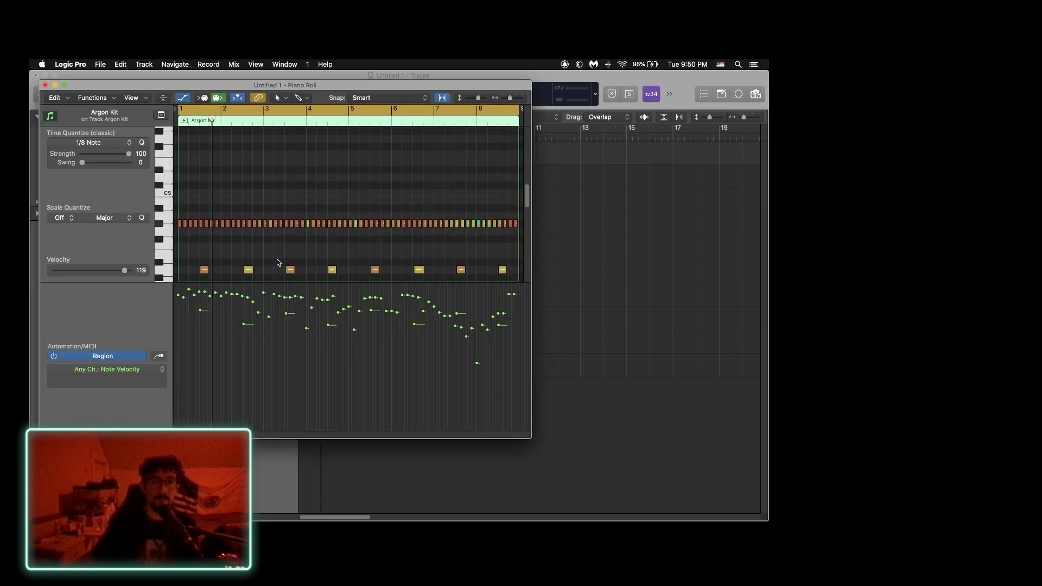
key(super+a)
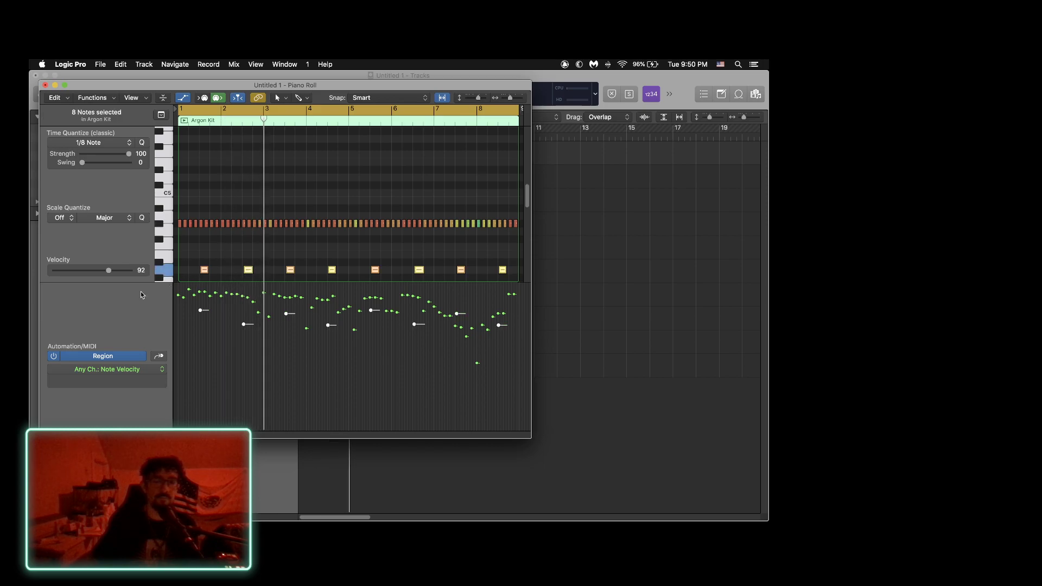
drag(108, 270, 121, 270)
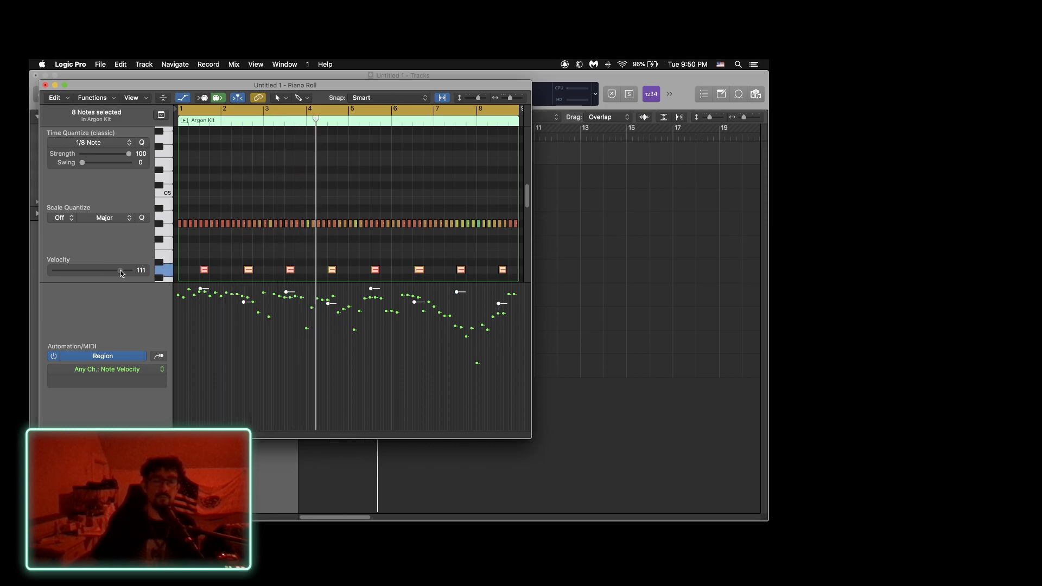
Lower the velocity of the whole upper row of rapid Argon Kit notes to 37 and close the Piano Roll.
click(158, 224)
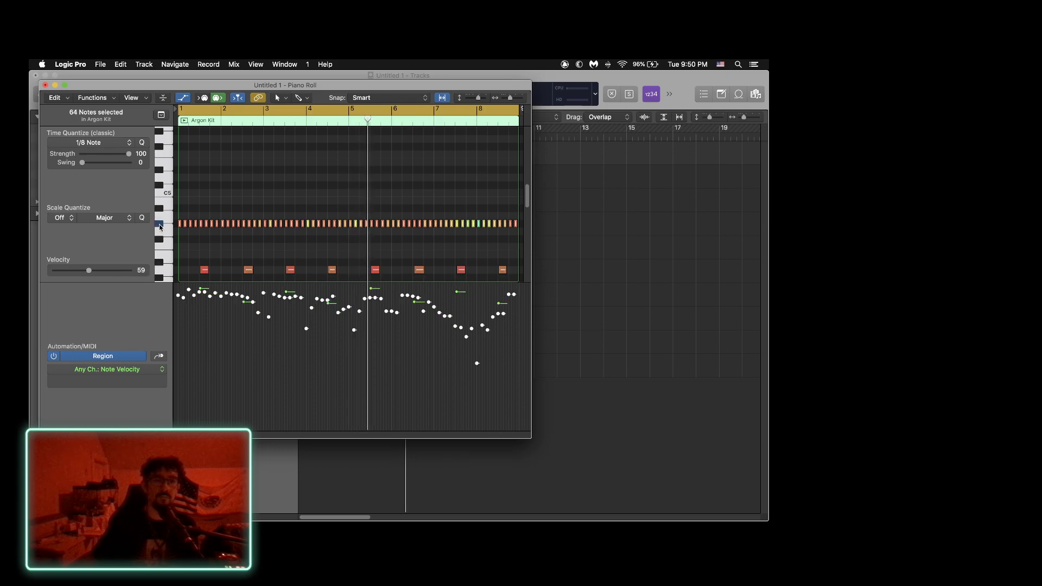
drag(88, 272, 75, 272)
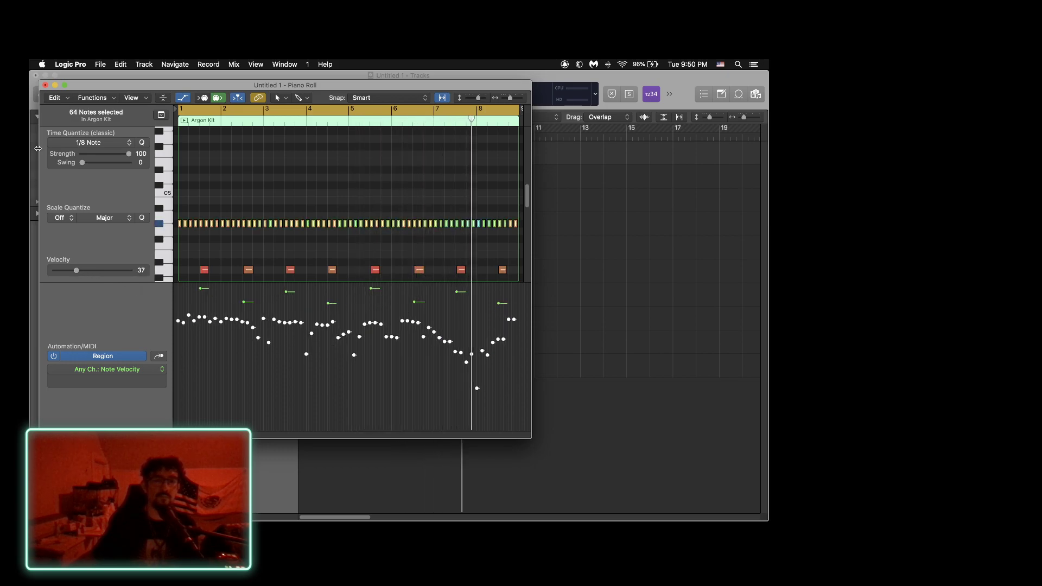
key(super+w)
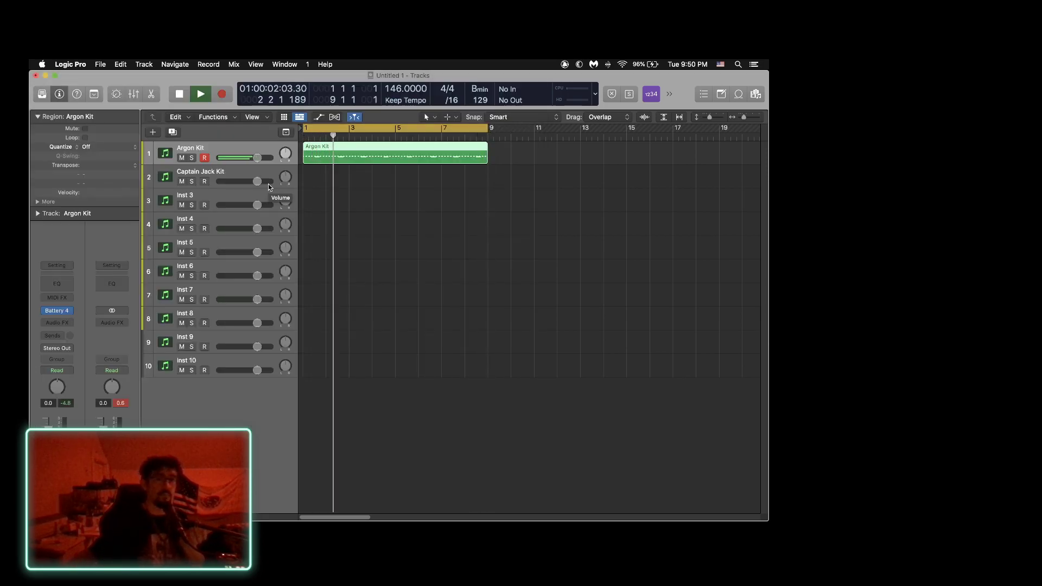
Select the Captain Jack Kit track and rehearse a pattern over the Argon Kit loop before stopping playback.
click(237, 173)
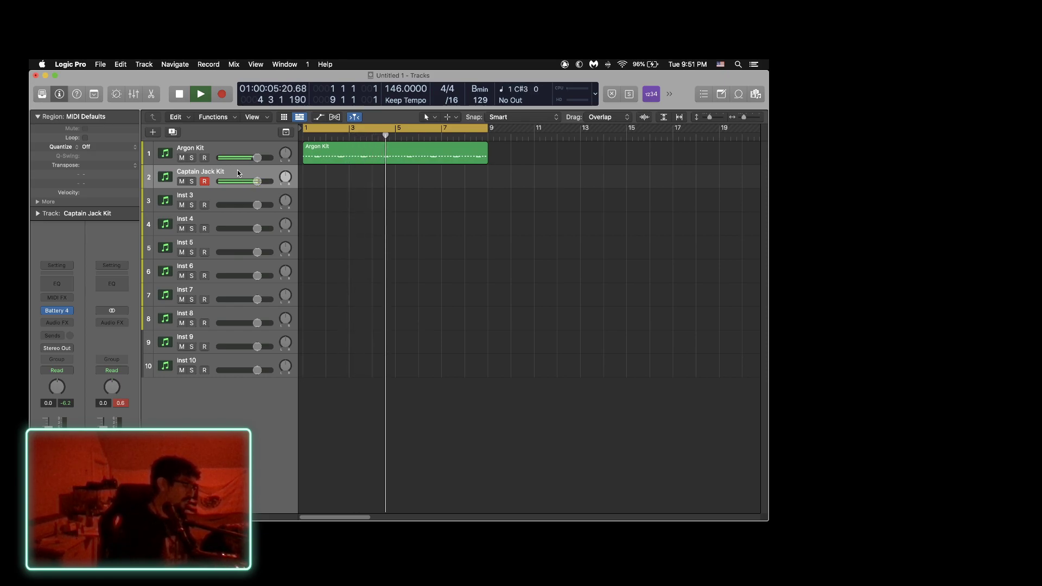
key(space)
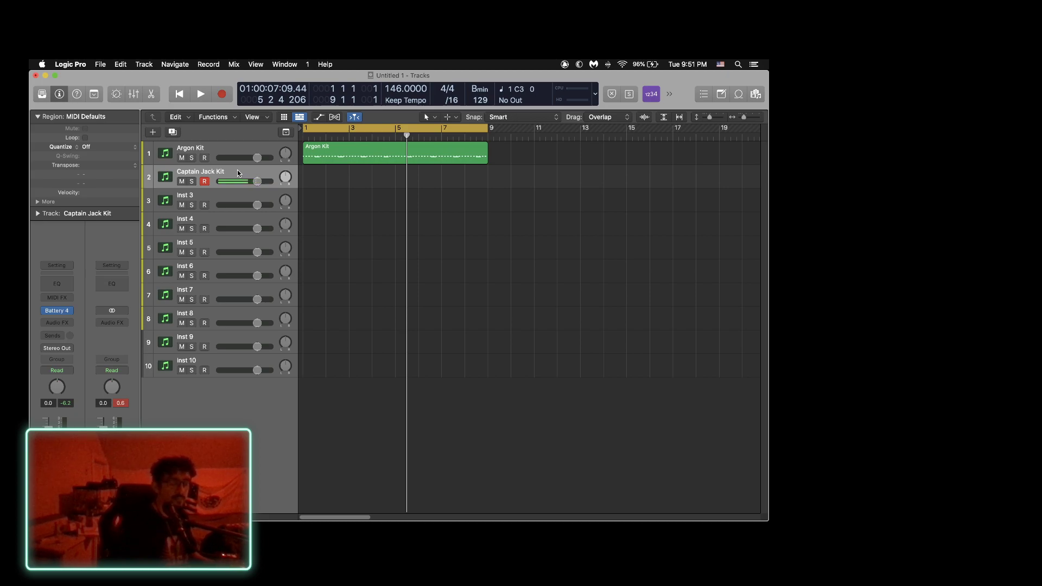
key(r)
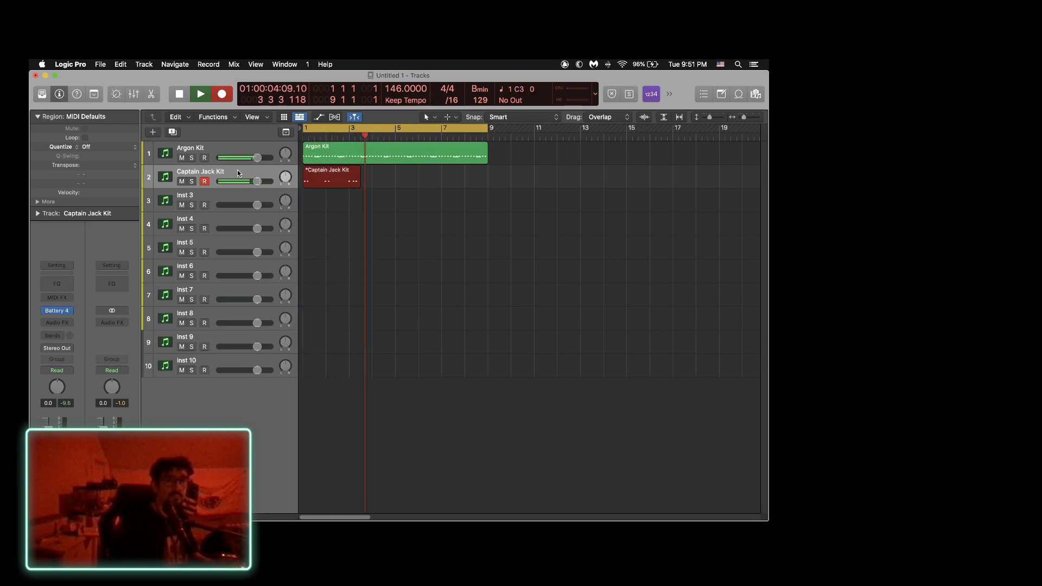
key(space)
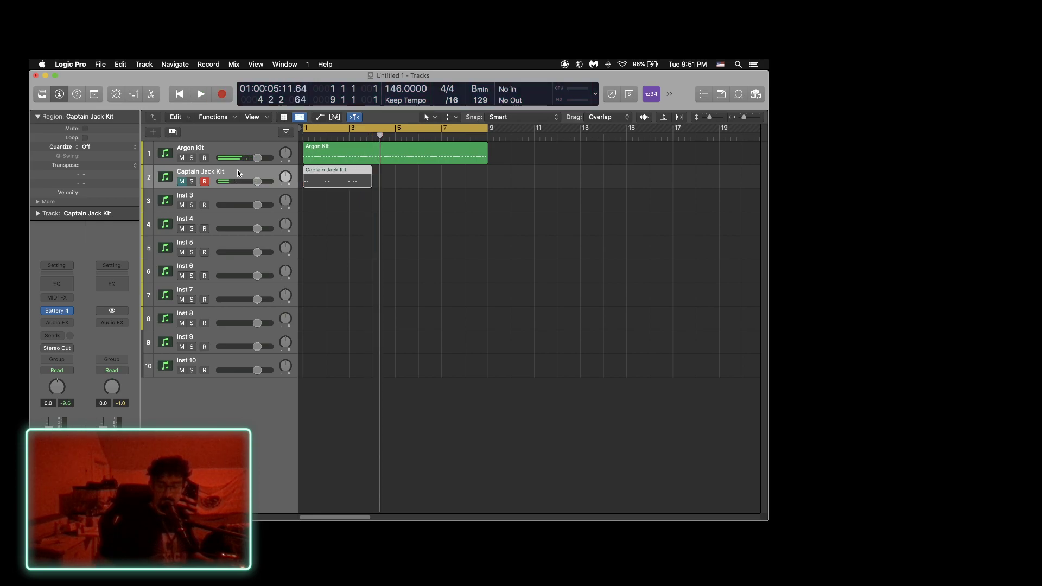
key(Delete)
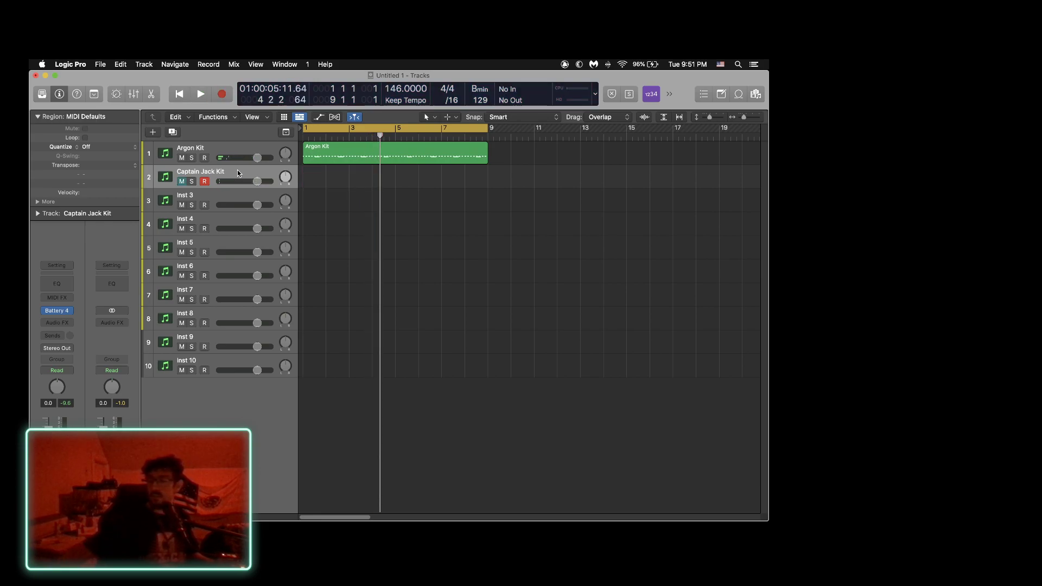
key(r)
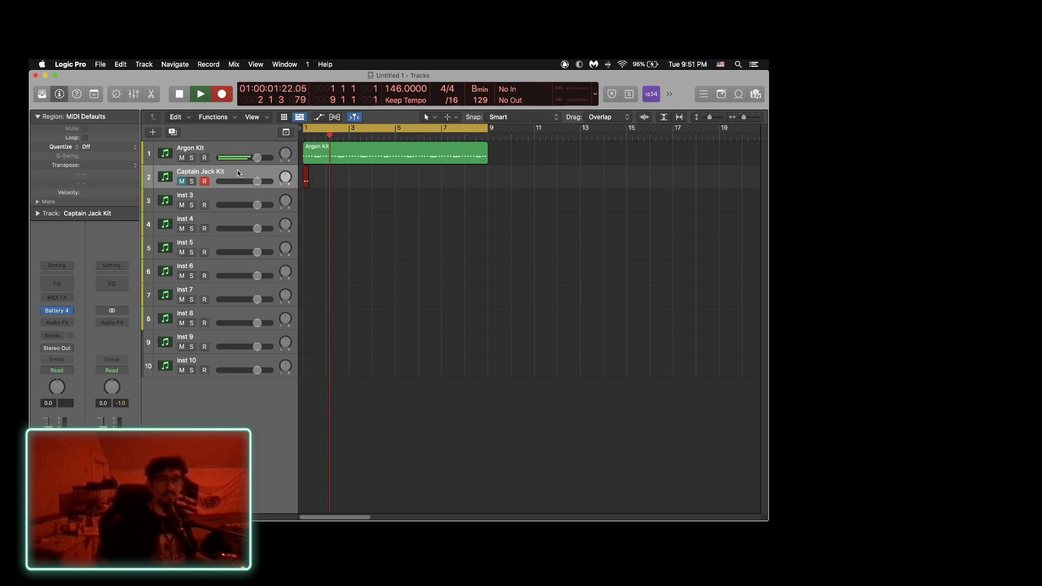
key(space)
key(Delete)
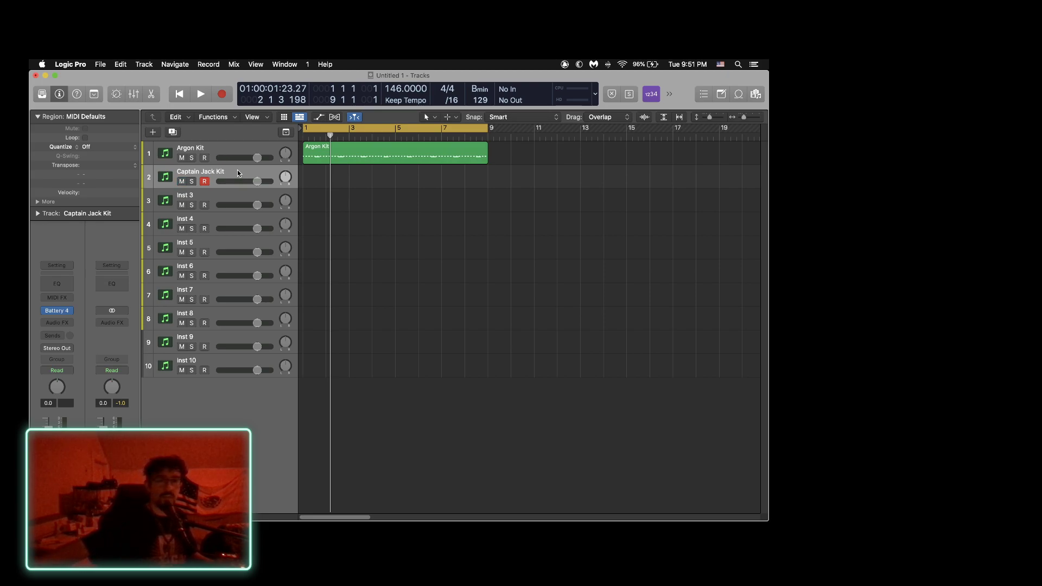
key(r)
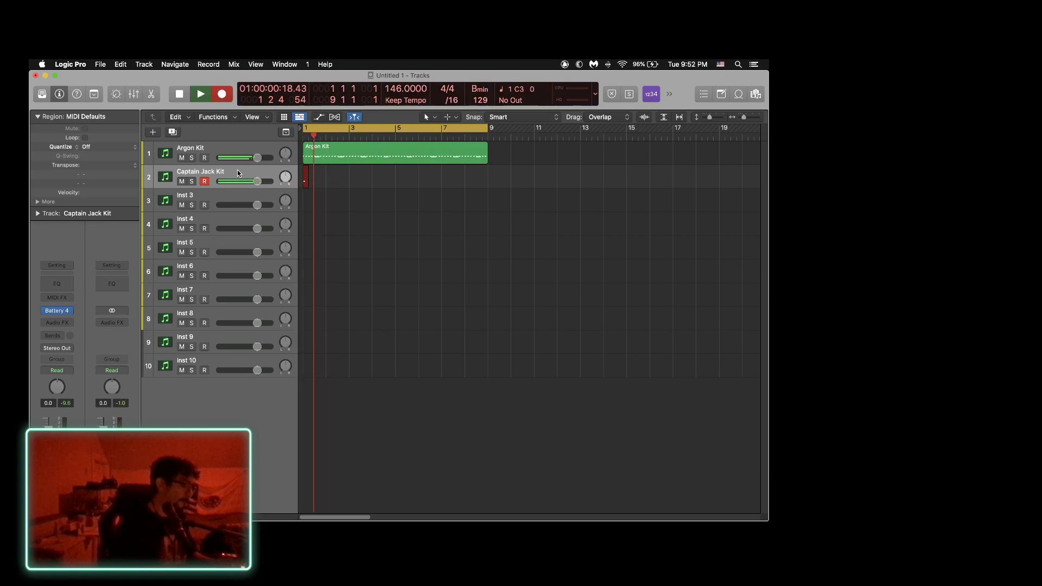
key(space)
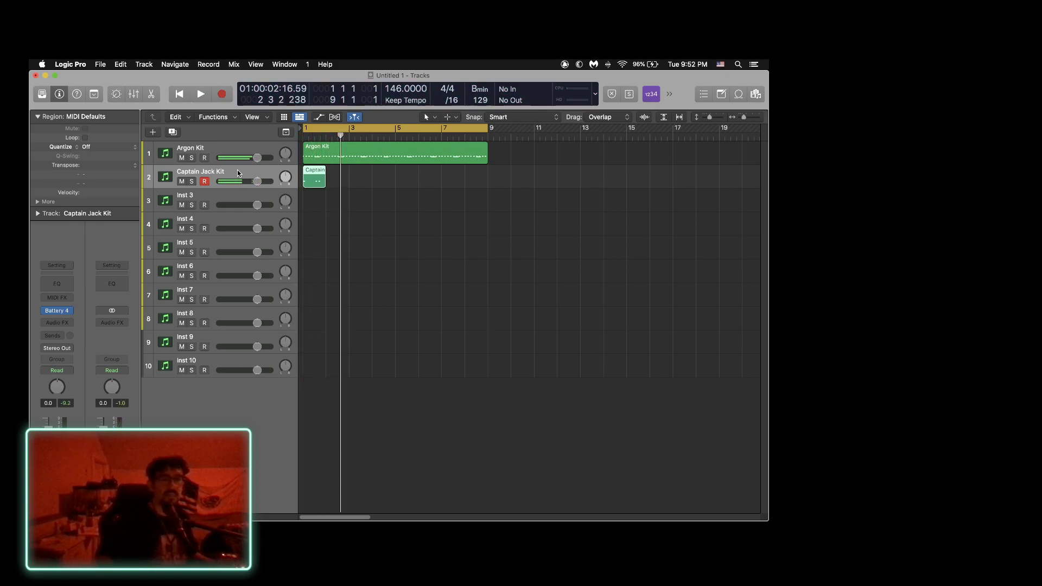
key(Delete)
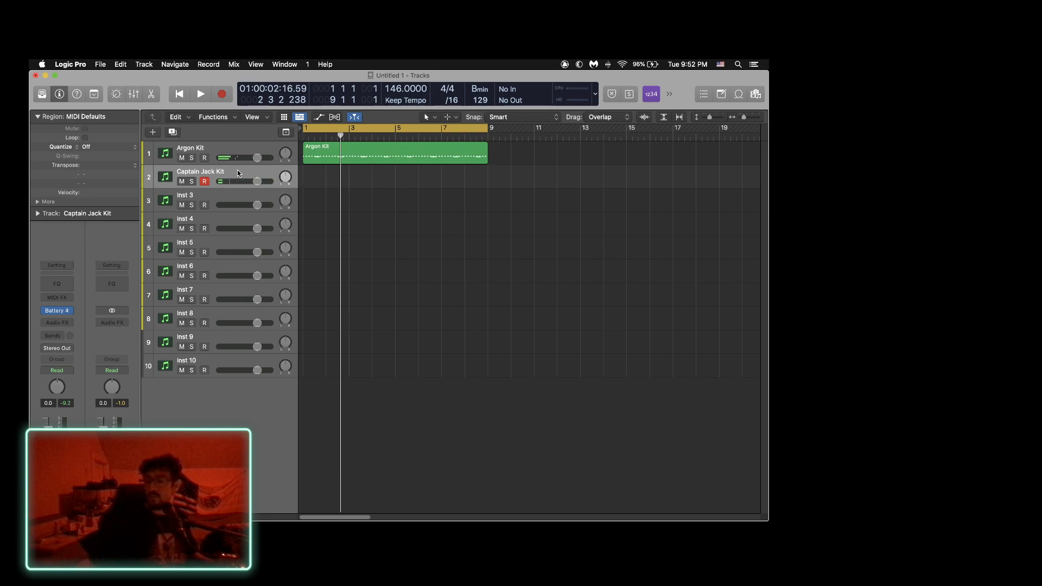
key(r)
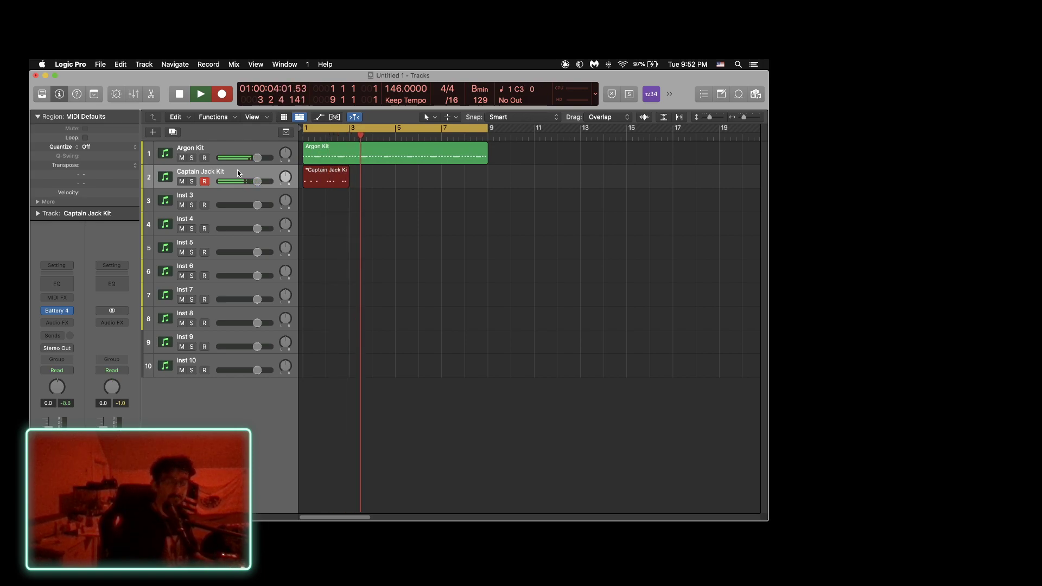
key(space)
key(super+z)
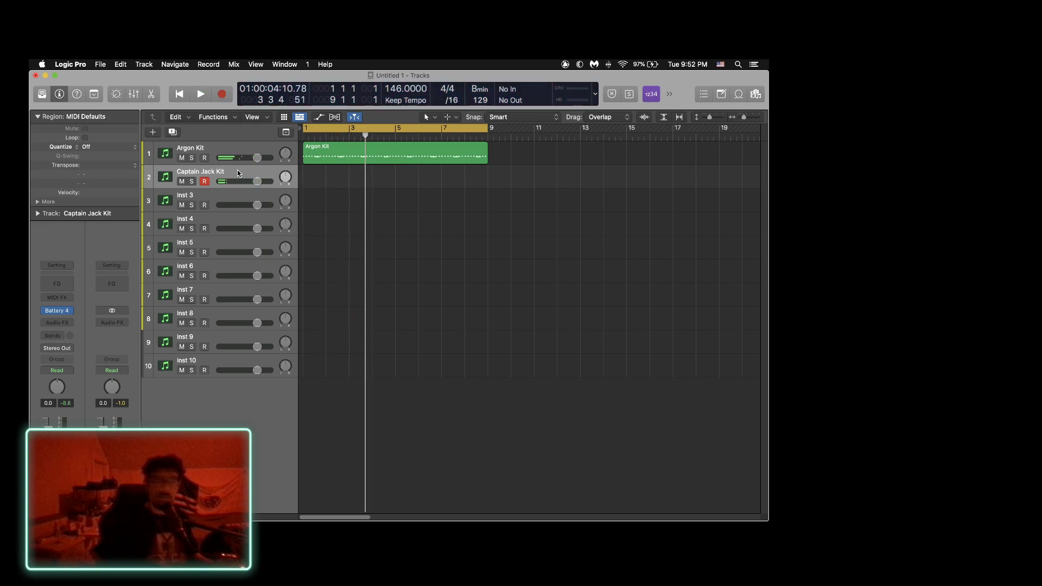
Record a four-bar drum pattern on the Captain Jack Kit track from bar 1 and play it back.
key(r)
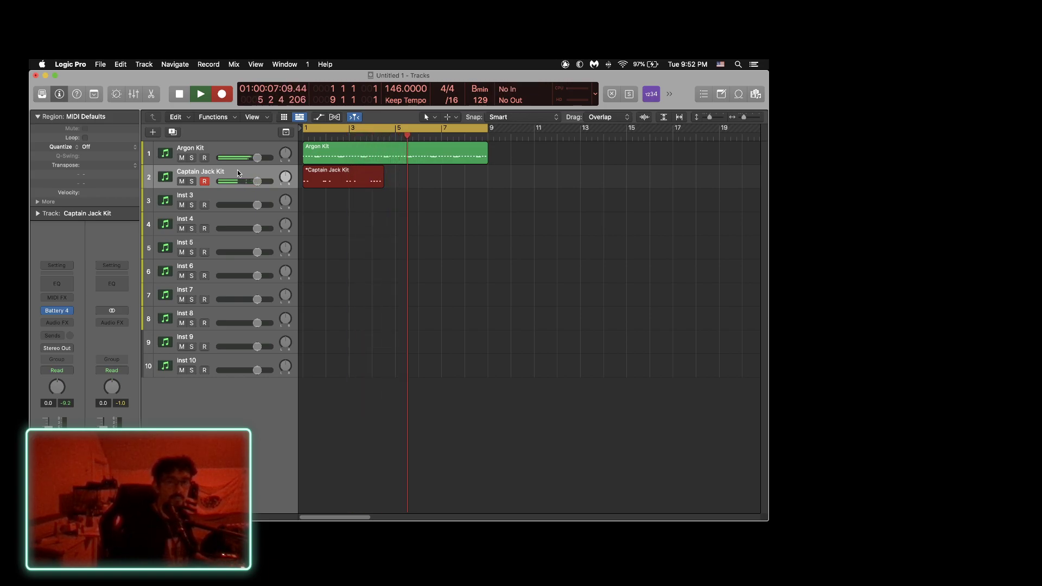
key(space)
key(space)
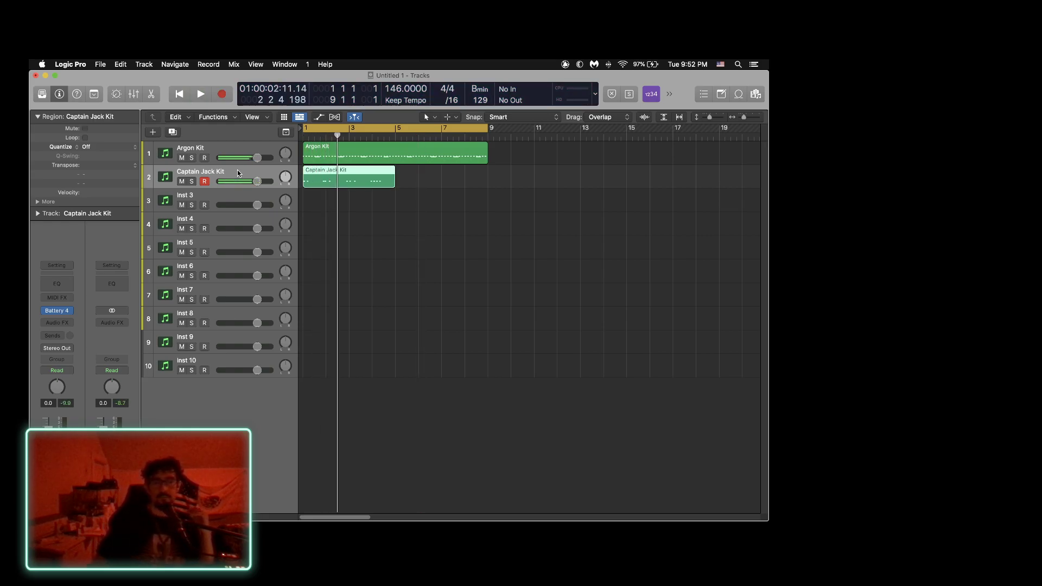
Raise the velocity of the Captain Jack Kit's C#3 note late in bar 1 and move the following C3 note to bar 2's downbeat.
key(super+4)
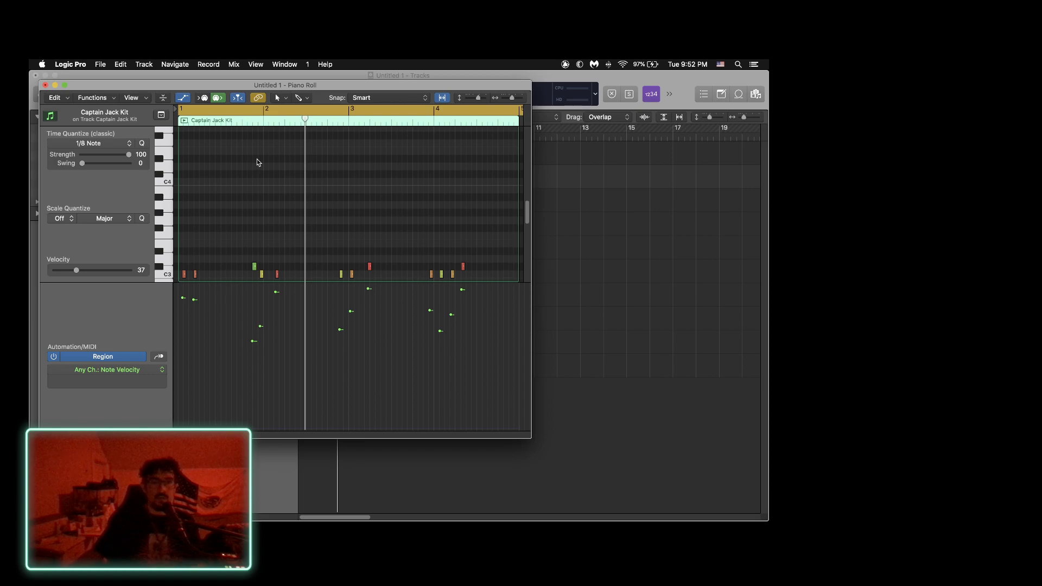
scroll(307, 245, down, 3)
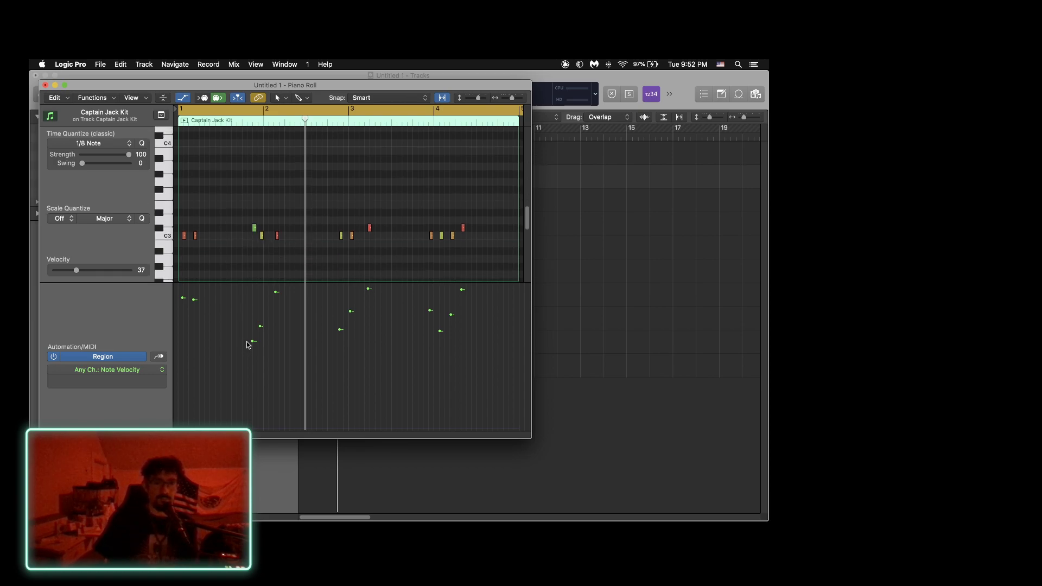
drag(253, 341, 257, 310)
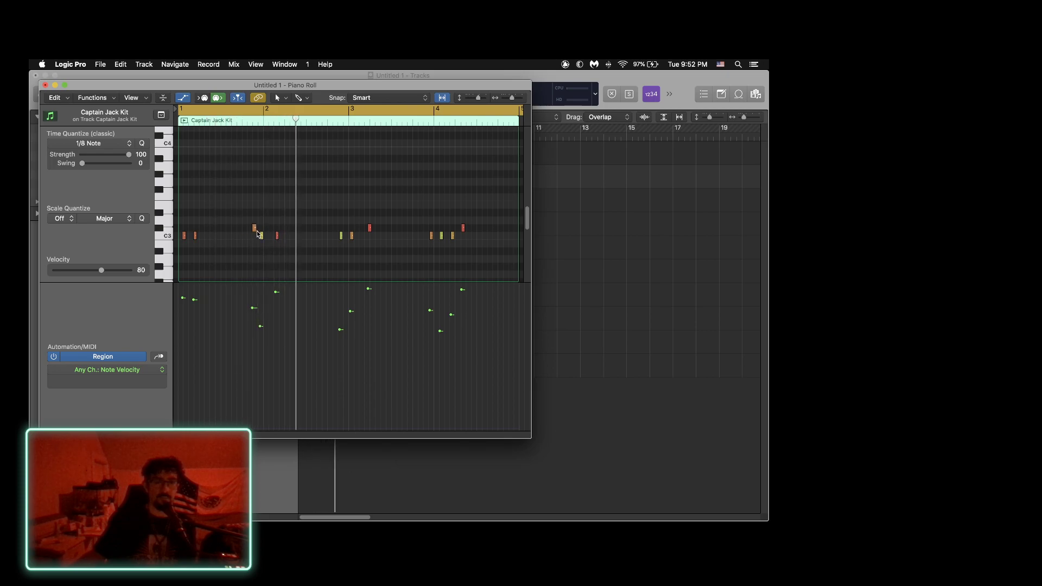
drag(246, 214, 250, 237)
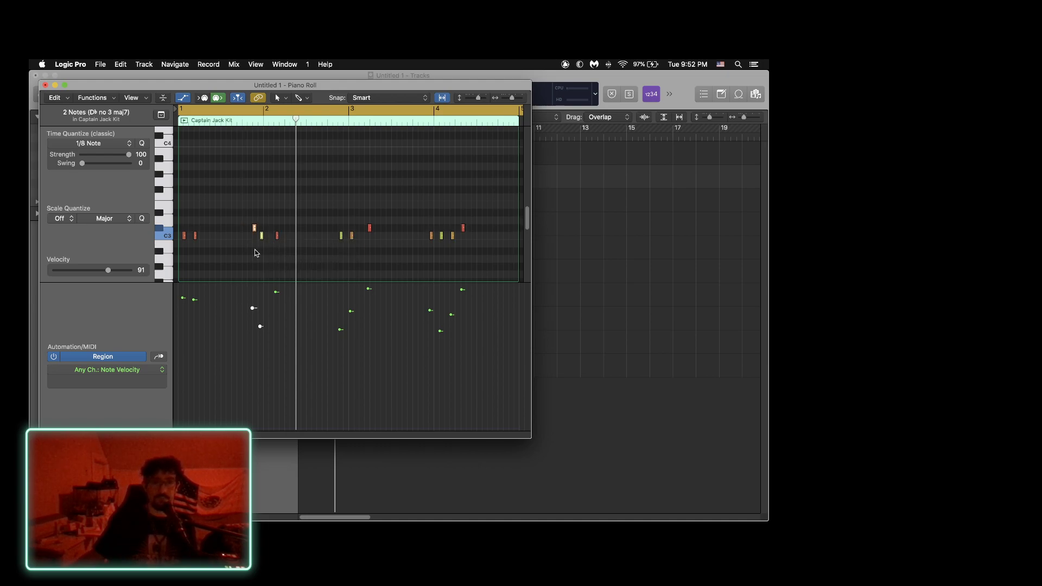
drag(263, 240, 267, 238)
key(space)
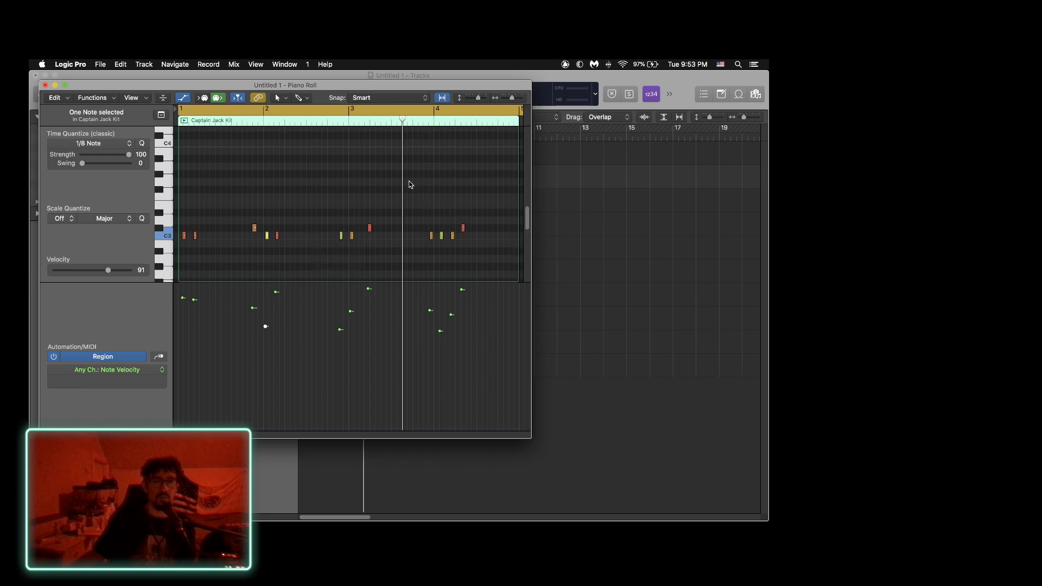
Set notes to snap to absolute values, quantize all Captain Jack Kit notes to 1/8 notes, and play the result.
click(417, 102)
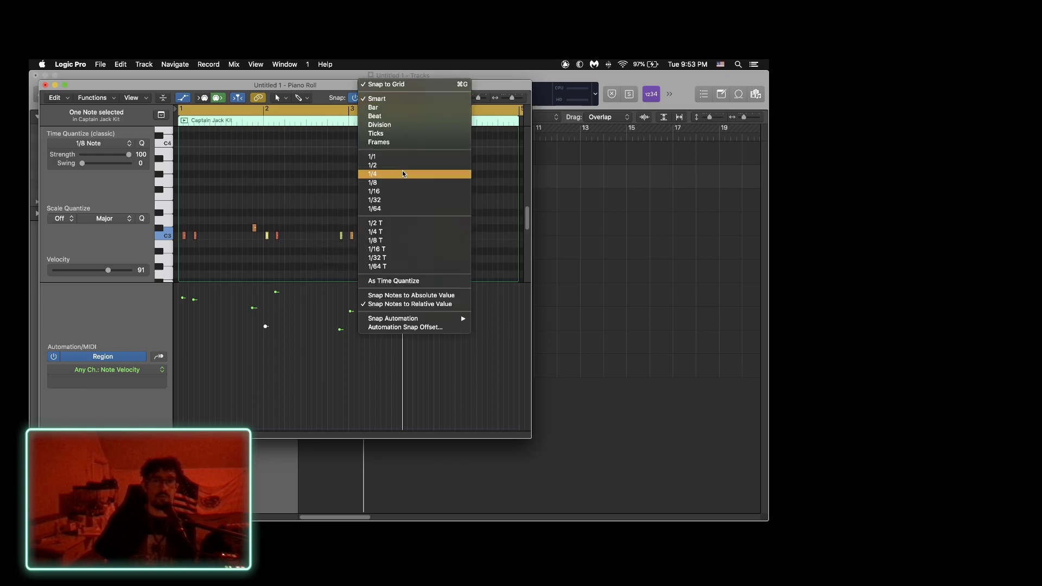
click(414, 295)
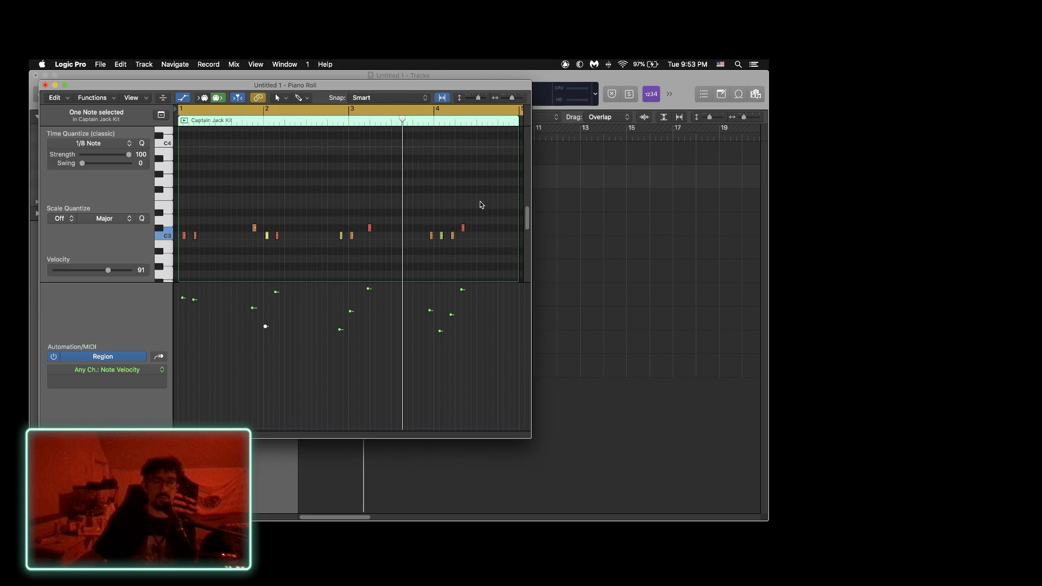
drag(488, 205, 184, 259)
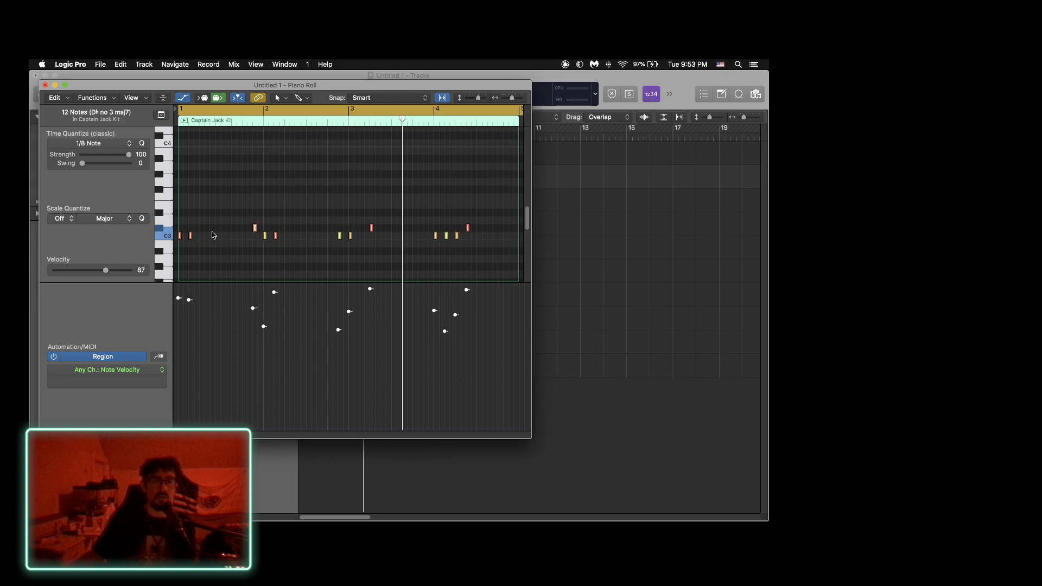
key(space)
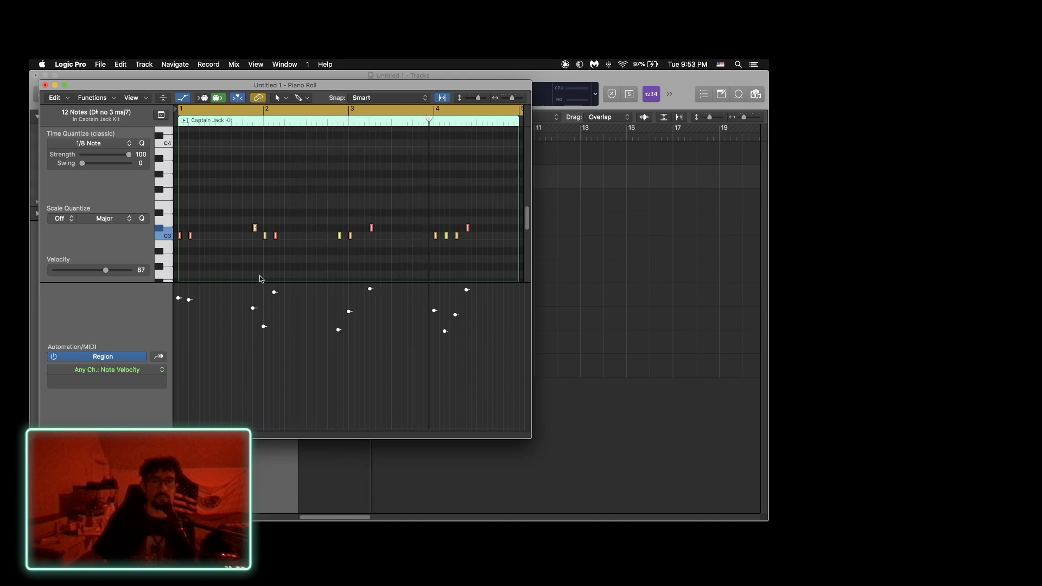
Copy bar 3's first C3 note to just after that bar's C#3 hit, and duplicate bar 4's C#3 hit twice toward the bar's end.
click(373, 244)
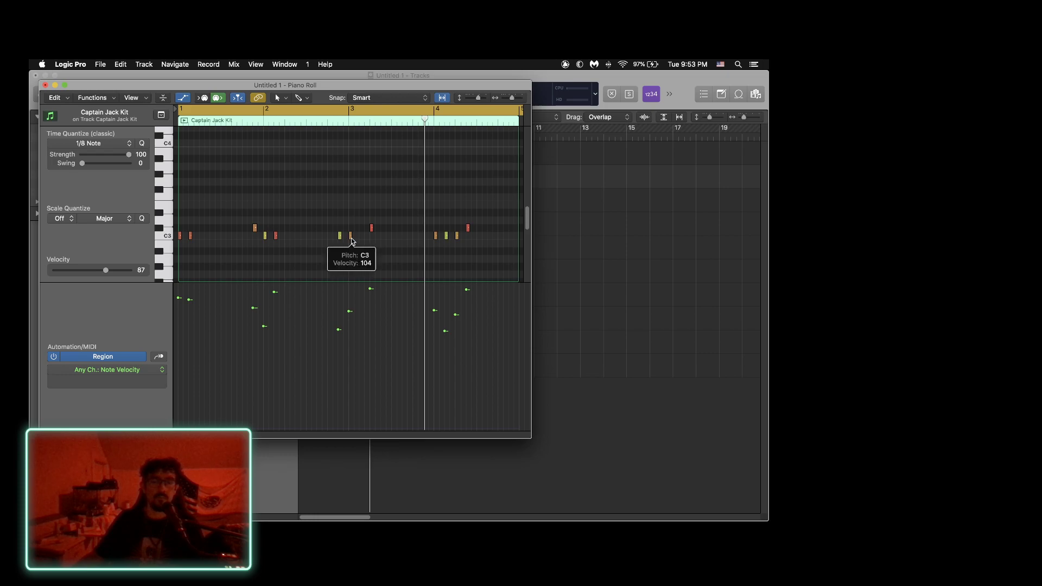
drag(351, 239, 362, 238)
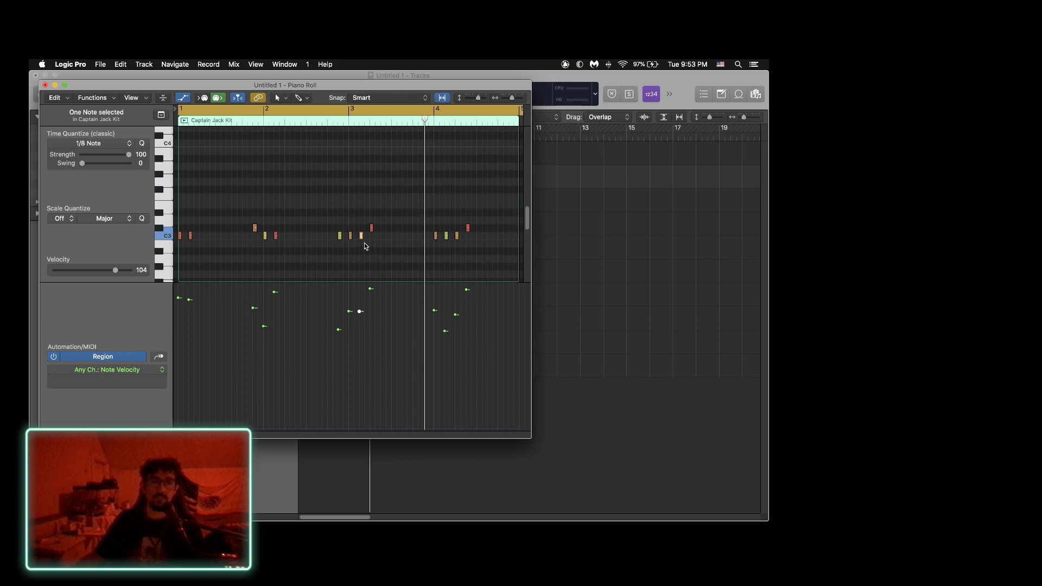
drag(362, 239, 382, 239)
key(space)
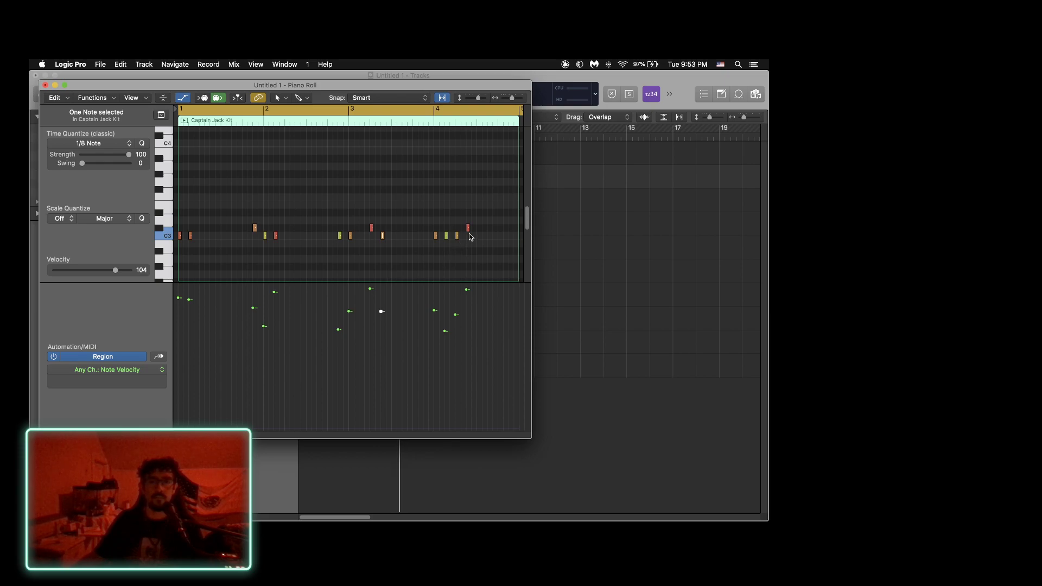
drag(470, 232, 500, 232)
key(space)
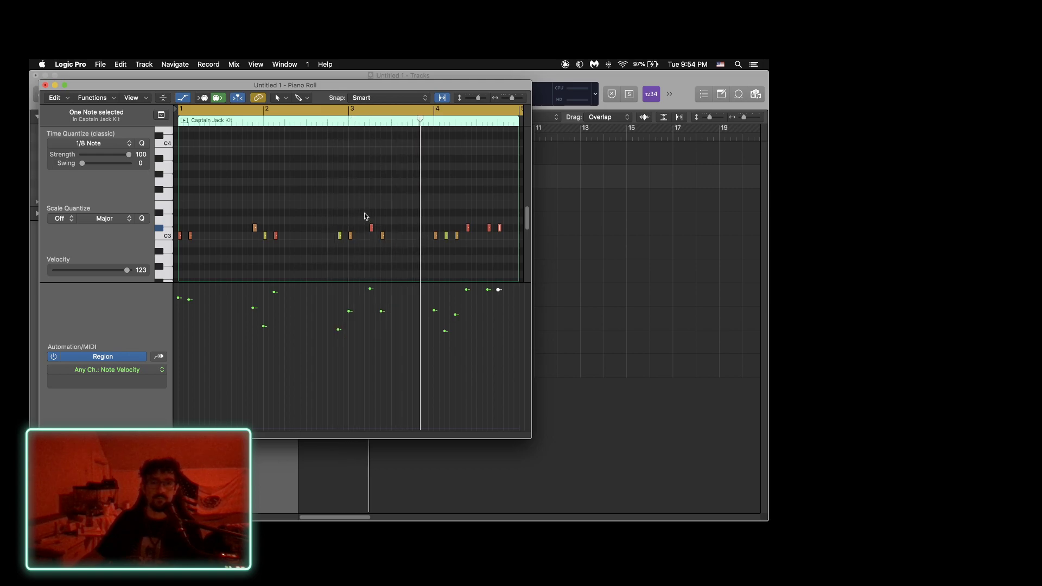
Try shifting bar 3's C#3 hit and the C3 note after it slightly earlier, play the pattern, and shift them back.
mouse_move(365, 214)
mouse_down()
mouse_move(395, 245)
mouse_move(367, 231)
mouse_up()
click(389, 252)
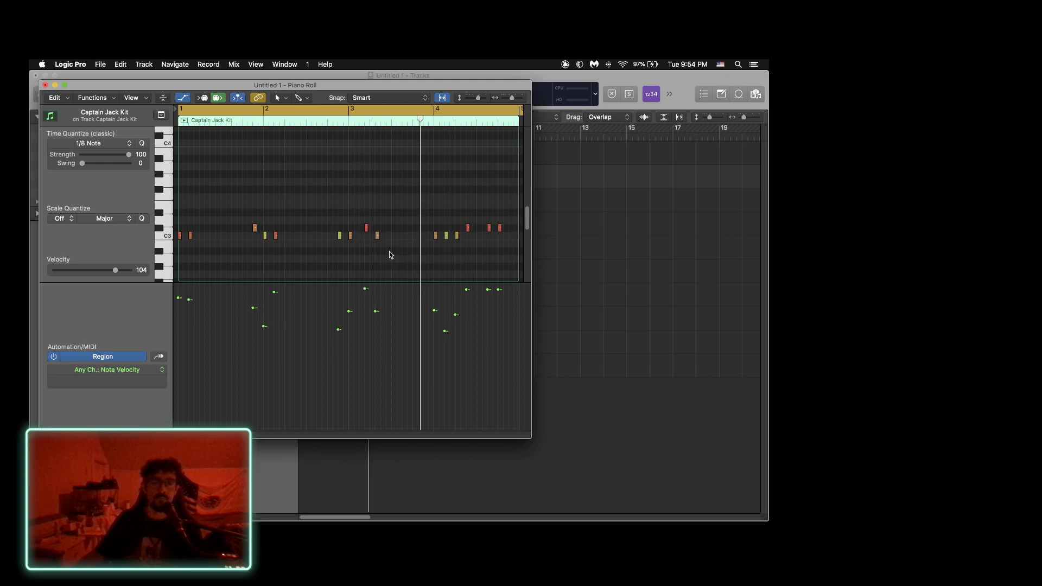
key(space)
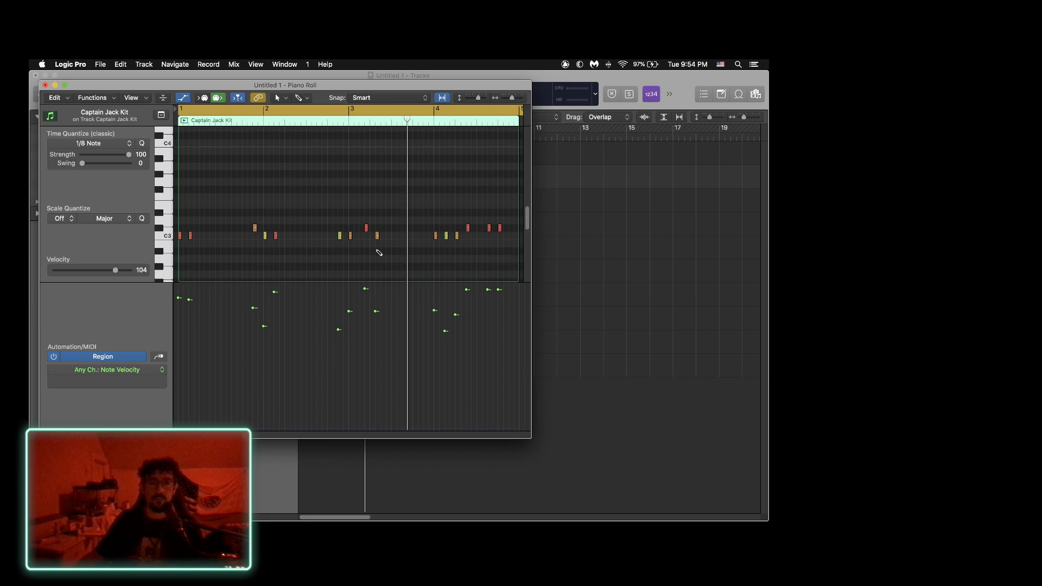
key(super+shift+z)
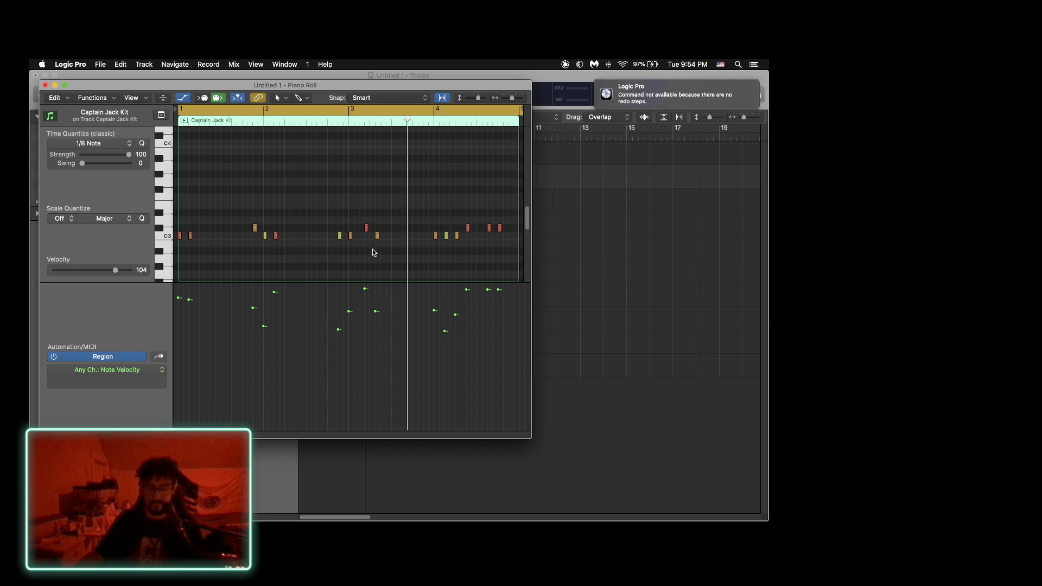
key(alt+Right)
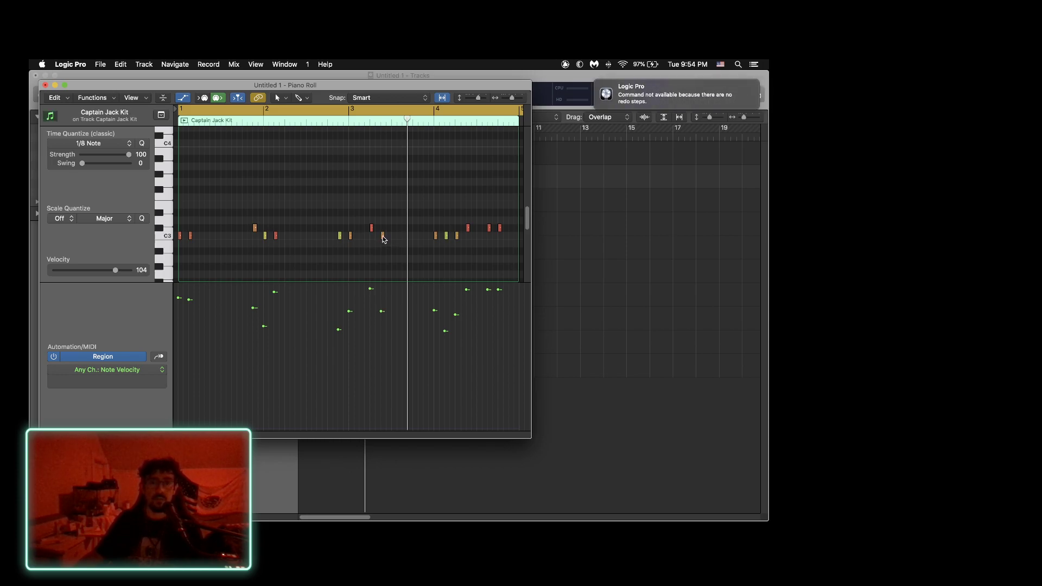
Lower bar 3's C#3 hit to C3, raise the C3 note after it to C#3, and play the pattern.
click(372, 228)
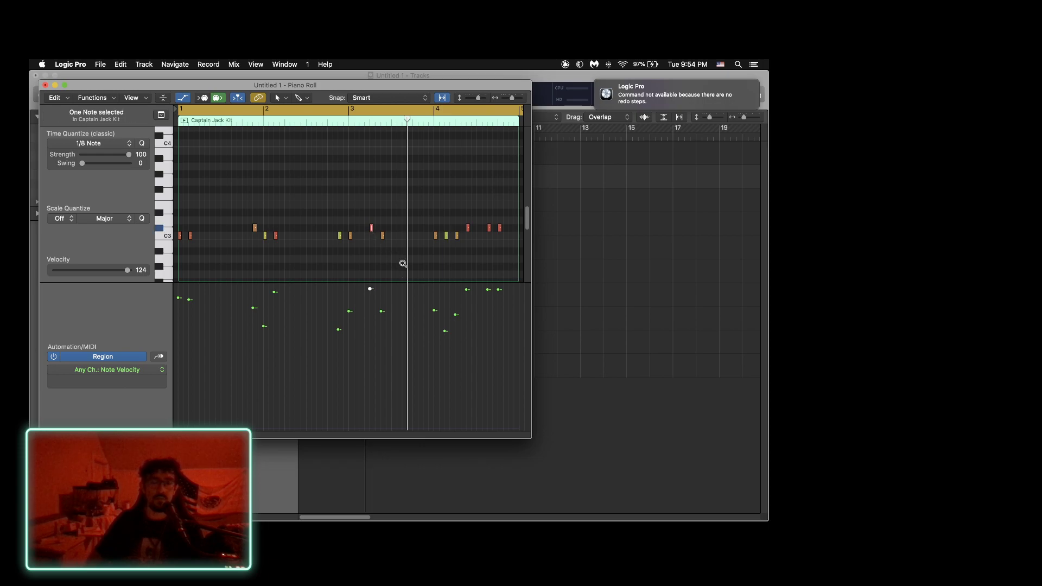
key(alt+Down)
key(Right)
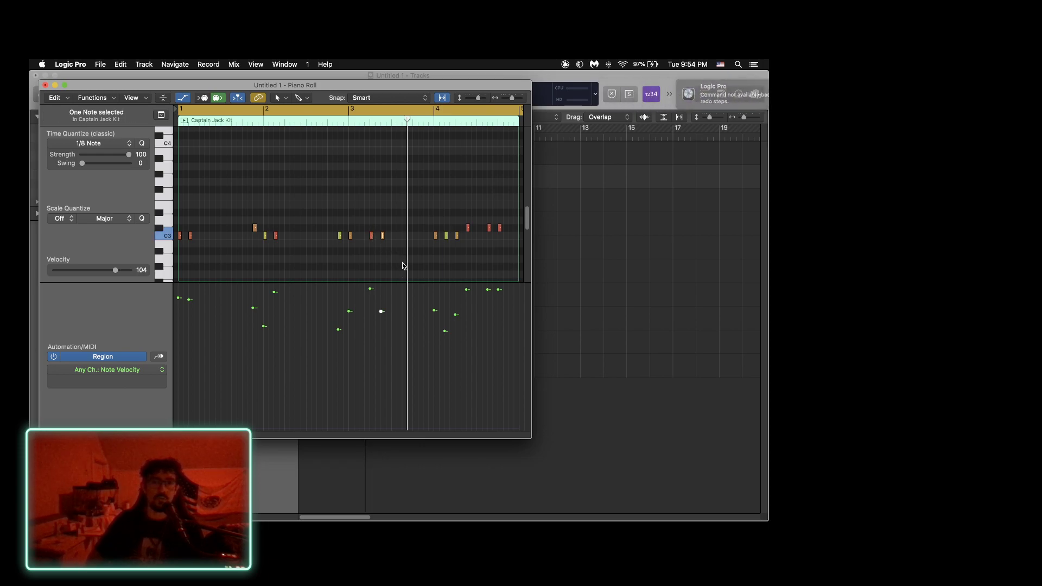
key(alt+Up)
key(space)
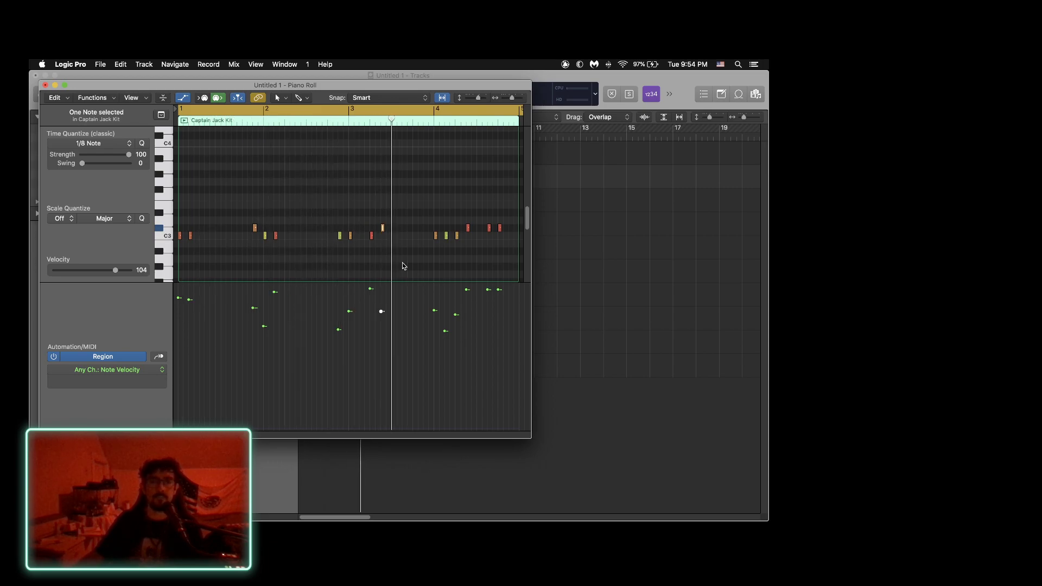
Try bar 3's C#3 note slightly later and then just after the preceding C3 hit, playing each version.
key(space)
click(392, 260)
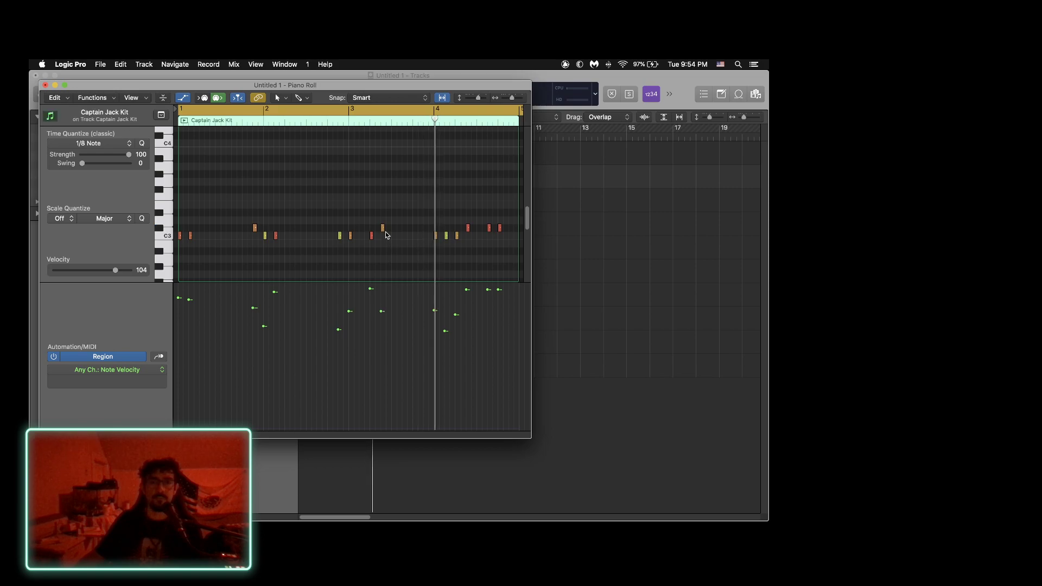
drag(383, 228, 387, 230)
key(space)
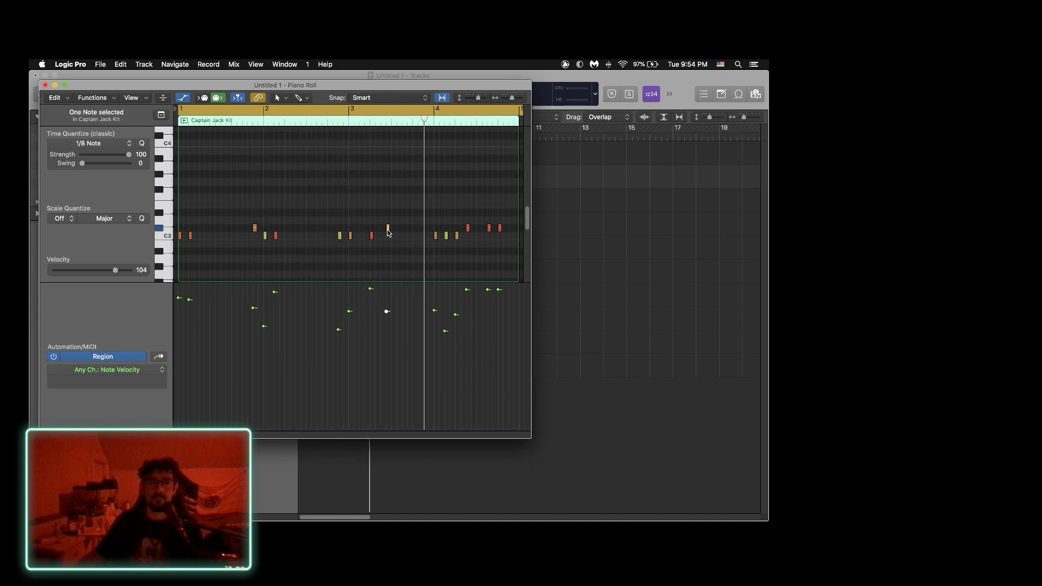
drag(389, 232, 377, 232)
key(space)
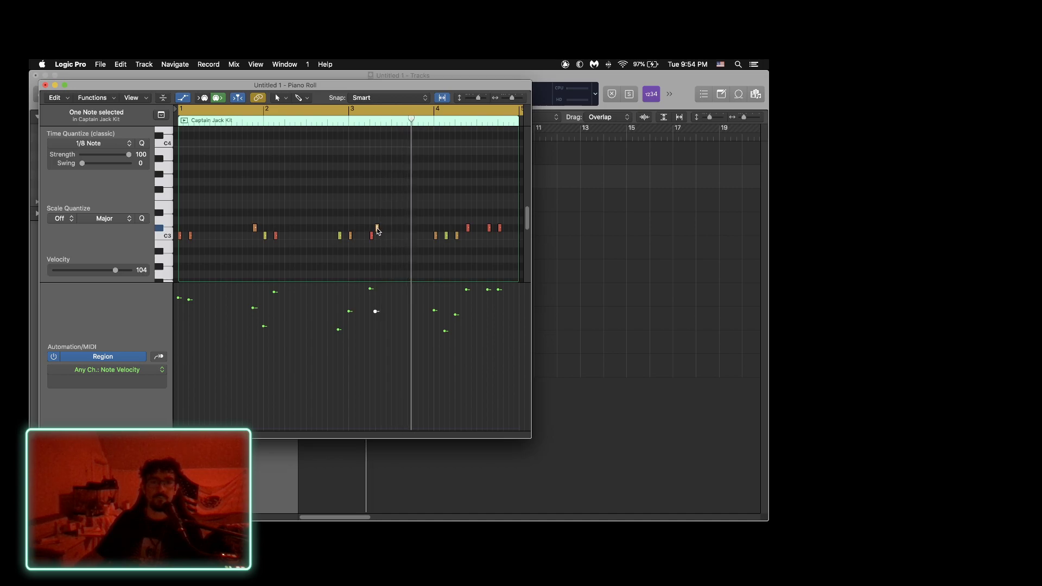
Lower bar 3's C#3 note back to C3, move it to position 3 3 3 1, and play the pattern.
drag(378, 231, 384, 239)
key(space)
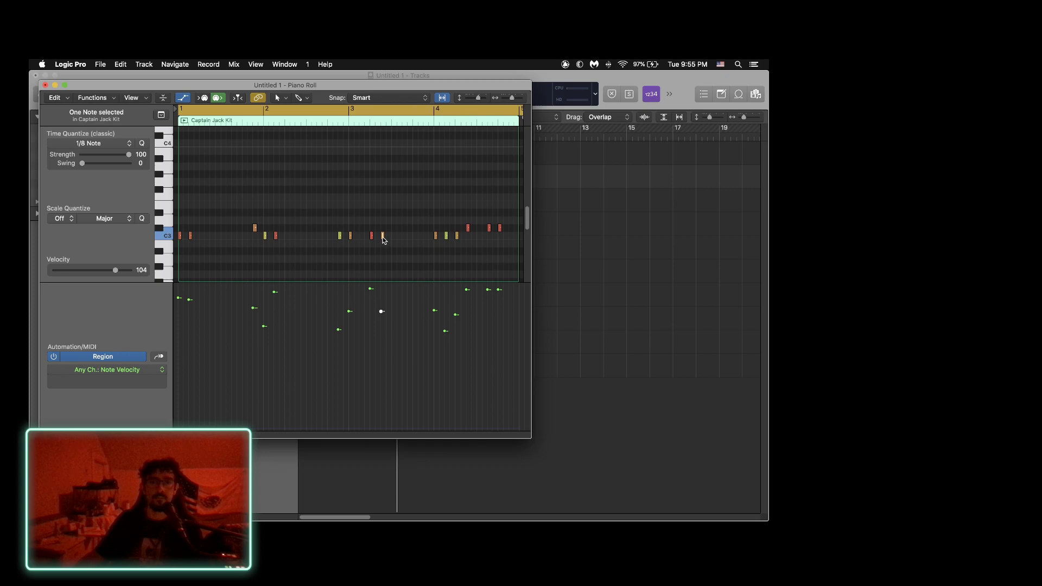
drag(384, 240, 407, 271)
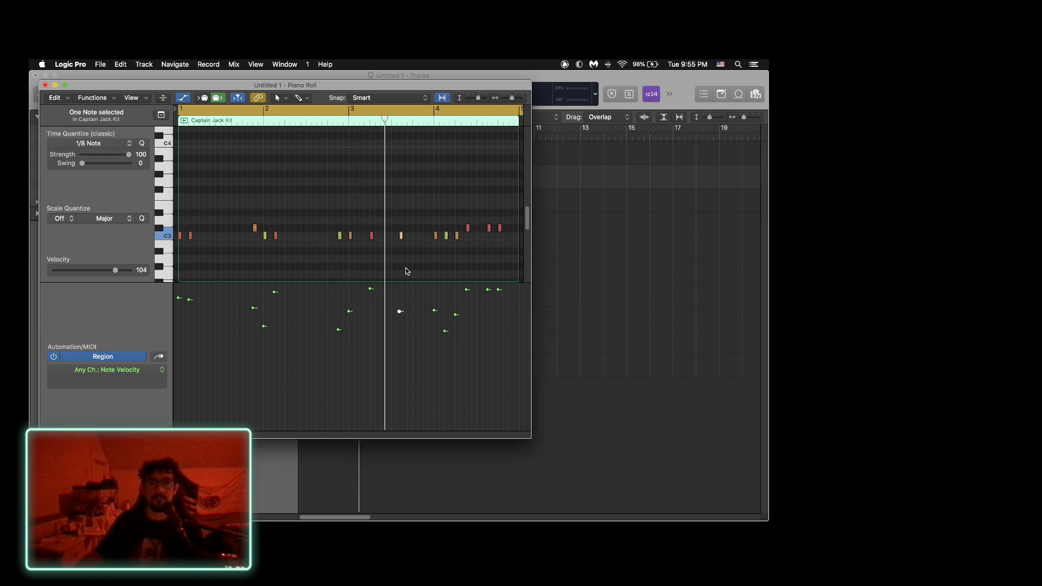
key(space)
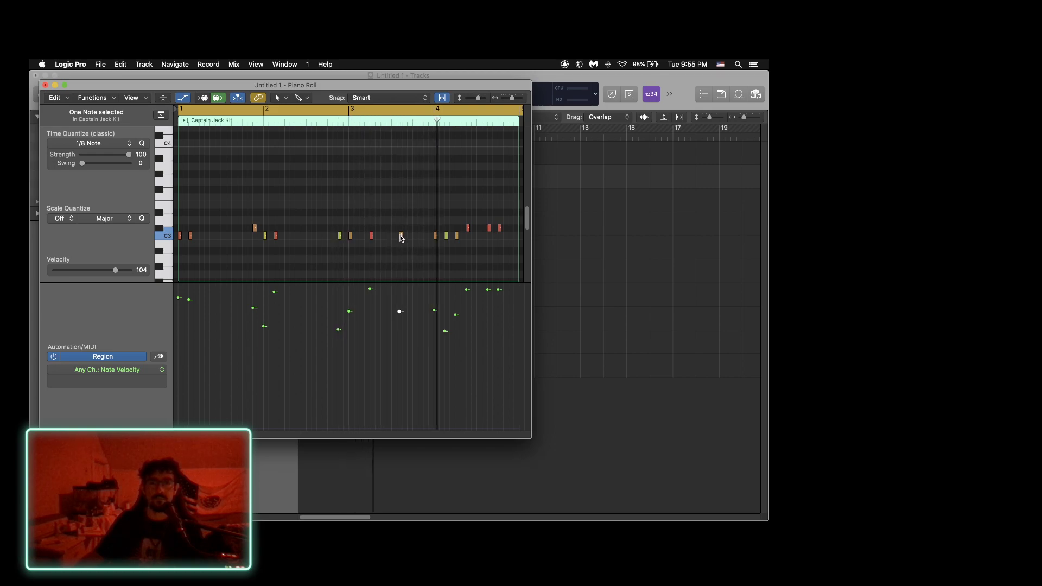
drag(401, 235, 404, 235)
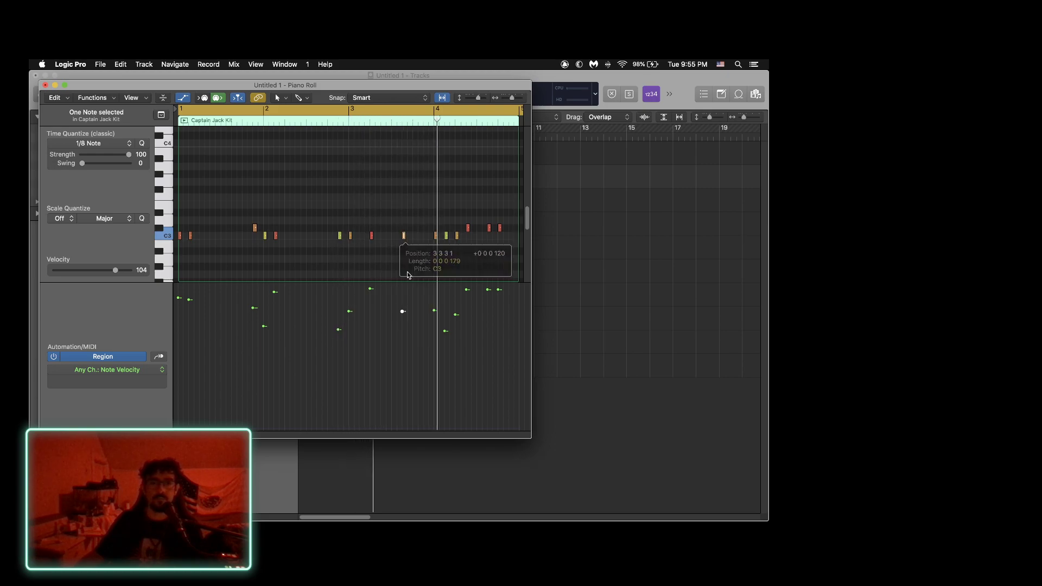
key(space)
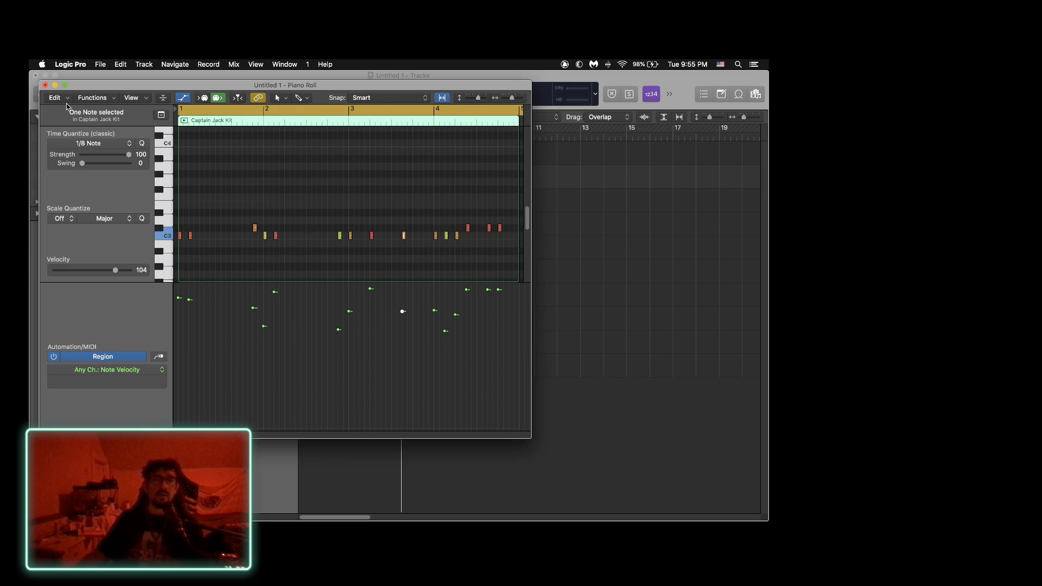
Duplicate the four-bar Captain Jack Kit region at bar 5 and join both copies into one eight-bar region.
click(46, 85)
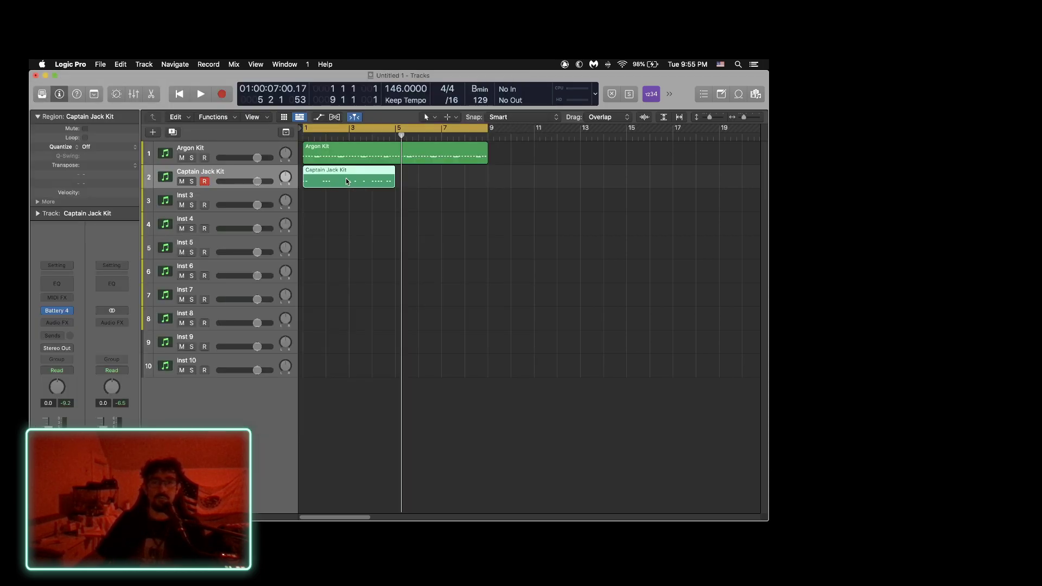
mouse_move(346, 180)
mouse_down()
mouse_move(426, 202)
mouse_move(441, 189)
mouse_move(348, 180)
mouse_up()
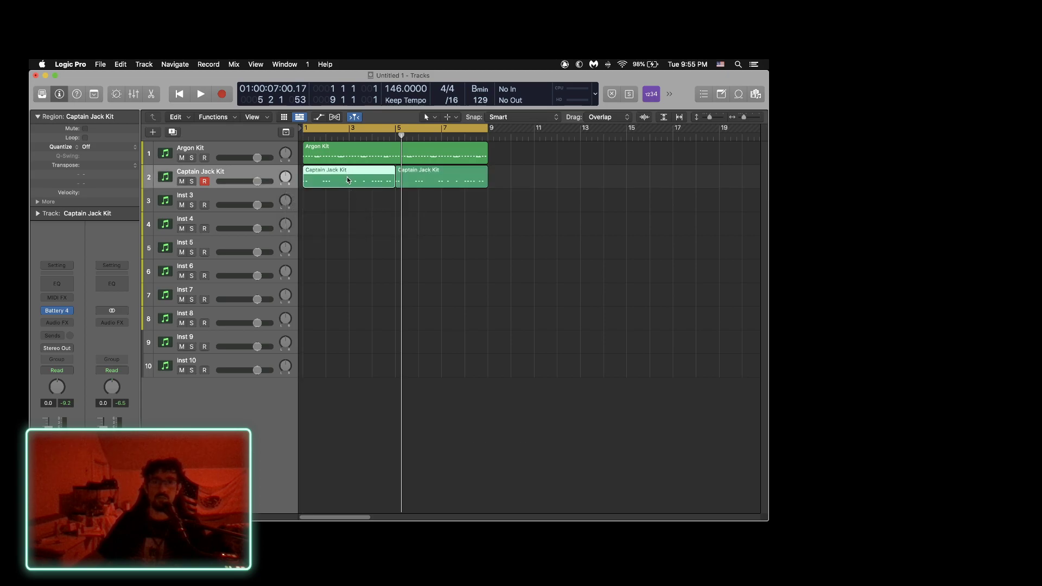
click(490, 180)
drag(490, 180, 370, 173)
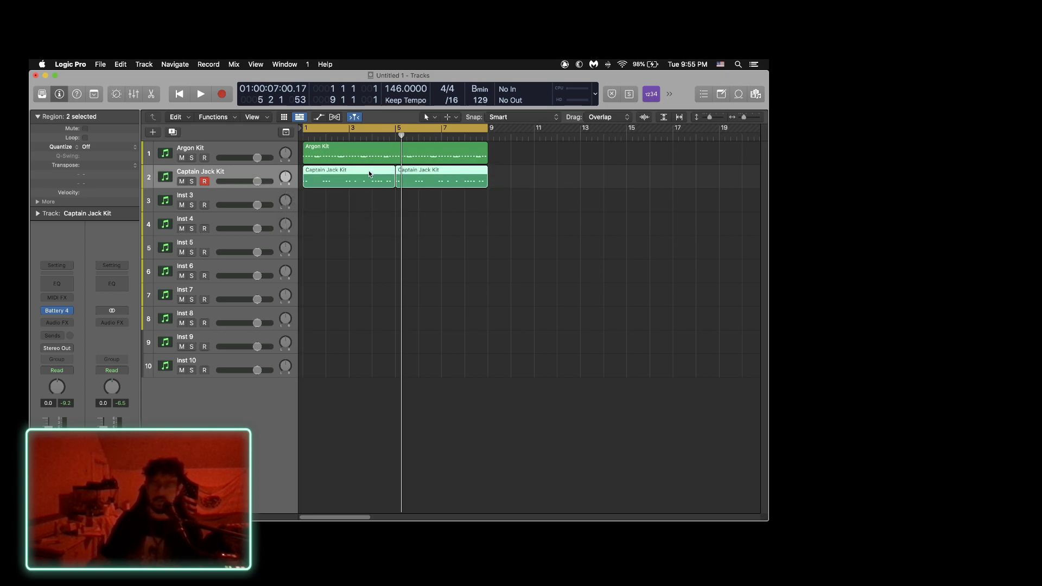
key(super+j)
In the joined Captain Jack Kit region, delete bar 3's second C3 note and move its last C3 note to C#3 just before bar 4.
double_click(368, 171)
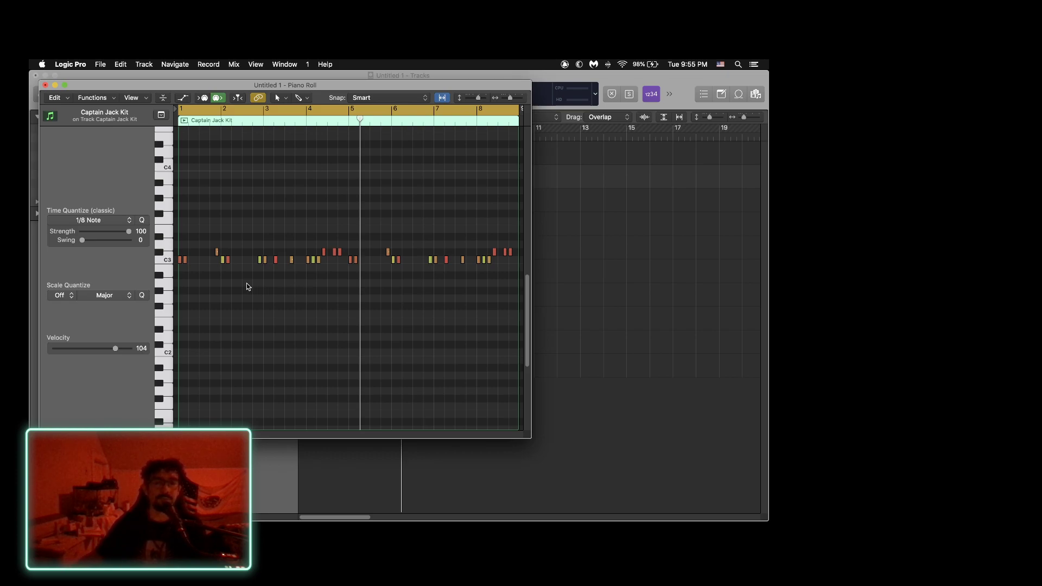
key(Return)
key(space)
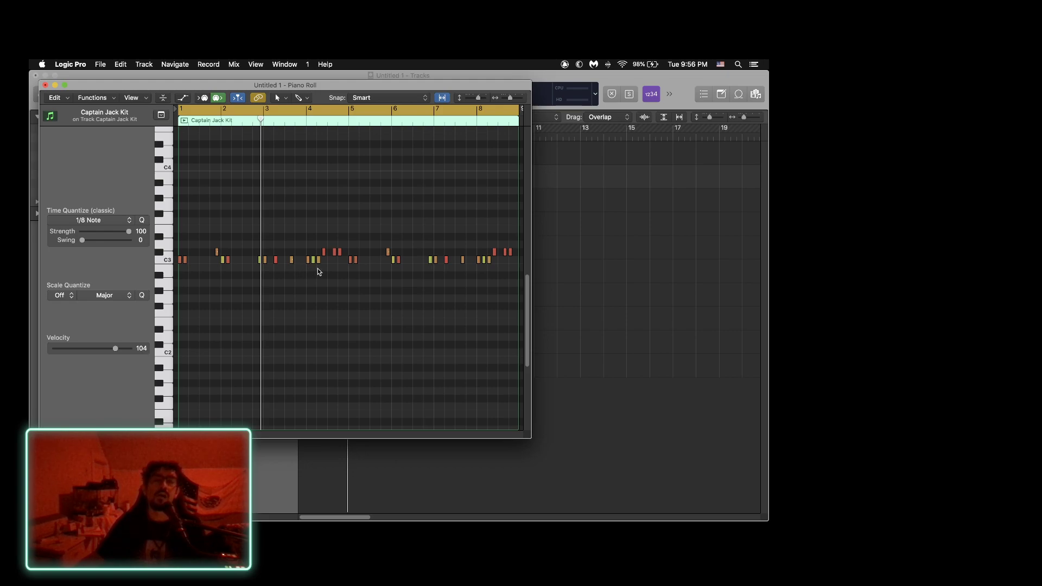
click(276, 260)
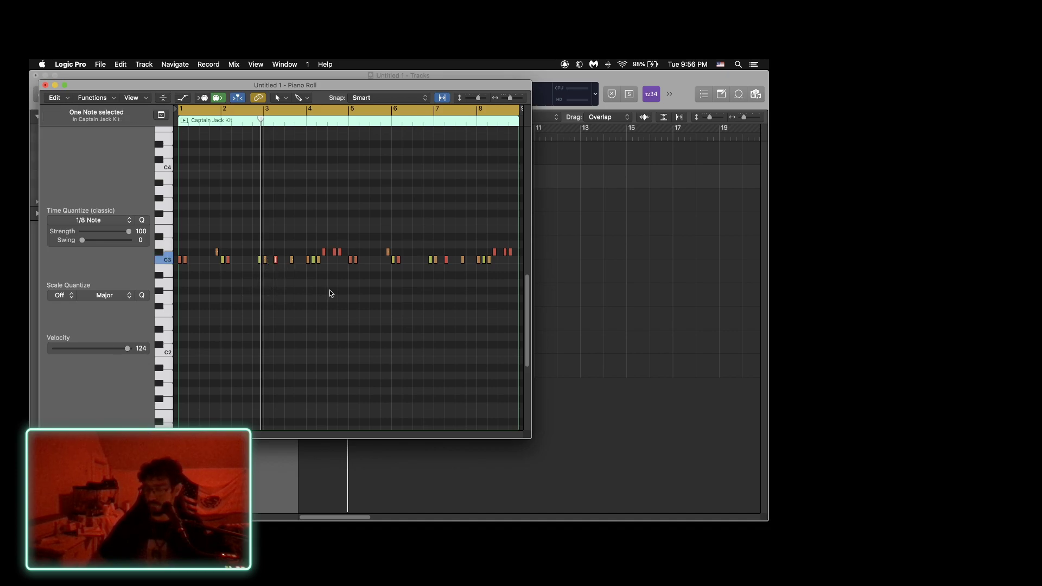
key(BackSpace)
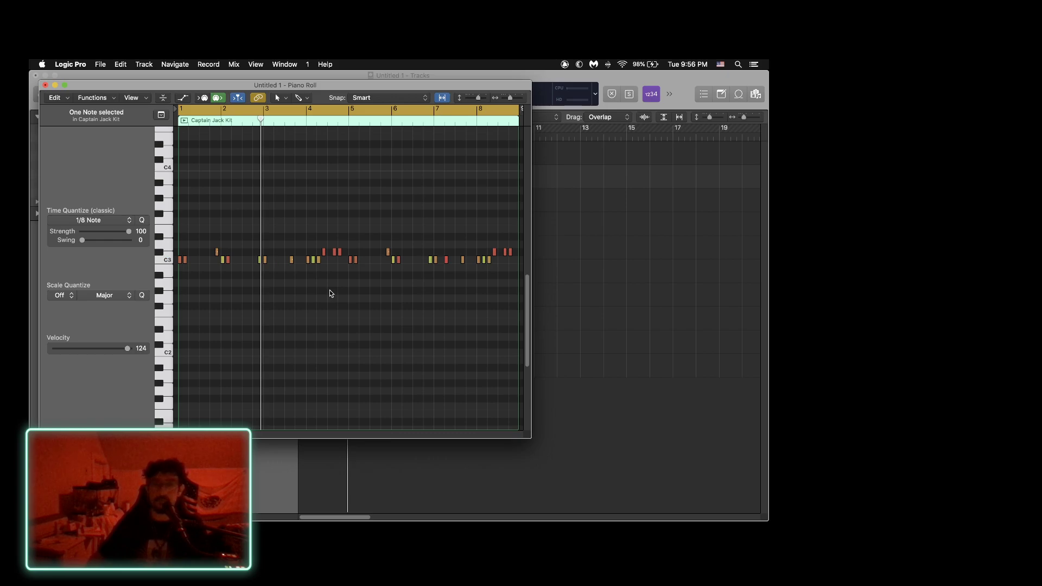
click(291, 261)
drag(291, 264, 302, 265)
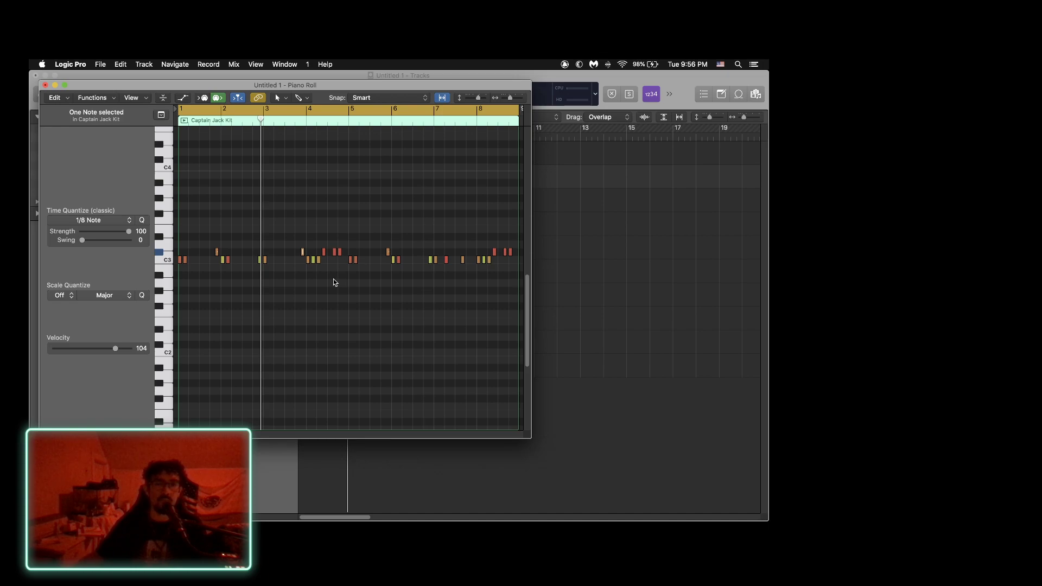
Delete bar 4's second C3 note and its first two C#3 hits, playing back the eight-bar pattern.
click(312, 261)
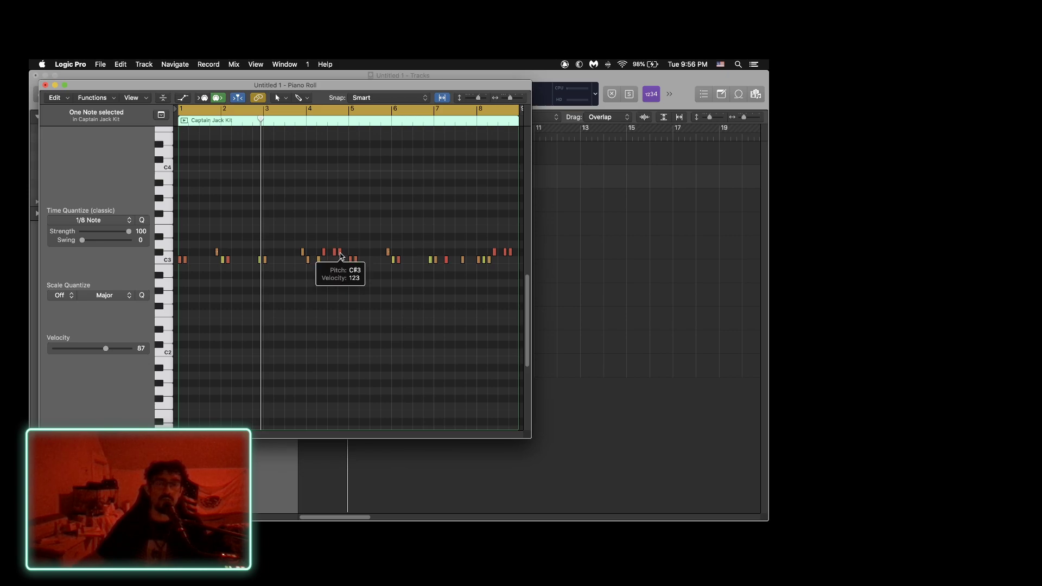
key(Delete)
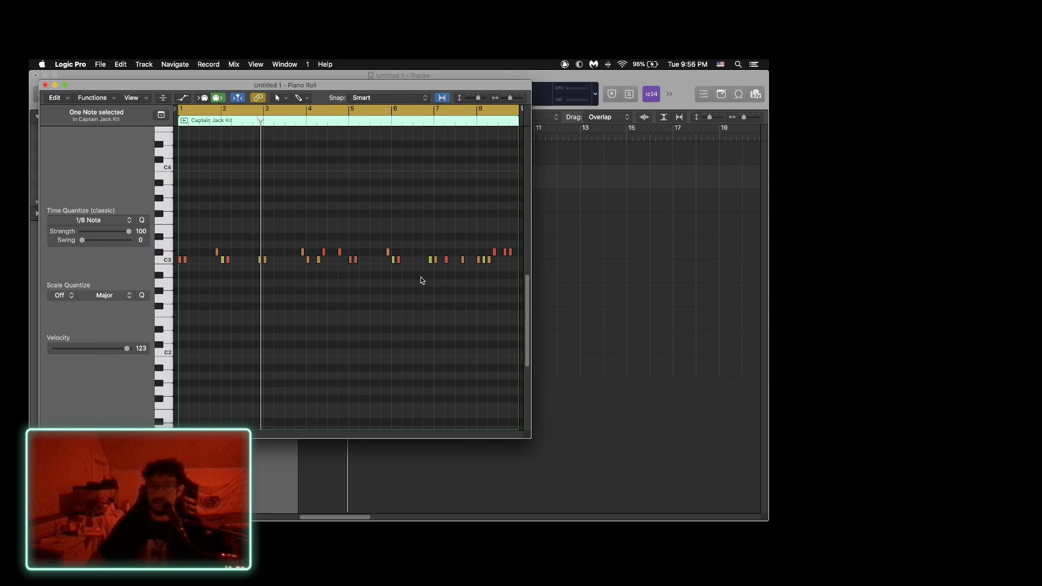
key(space)
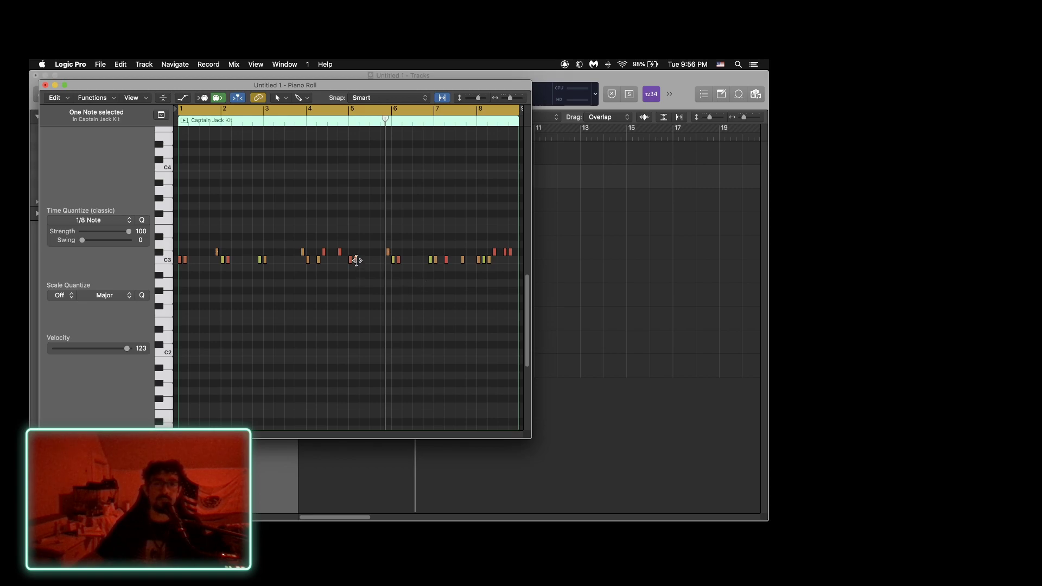
mouse_move(355, 261)
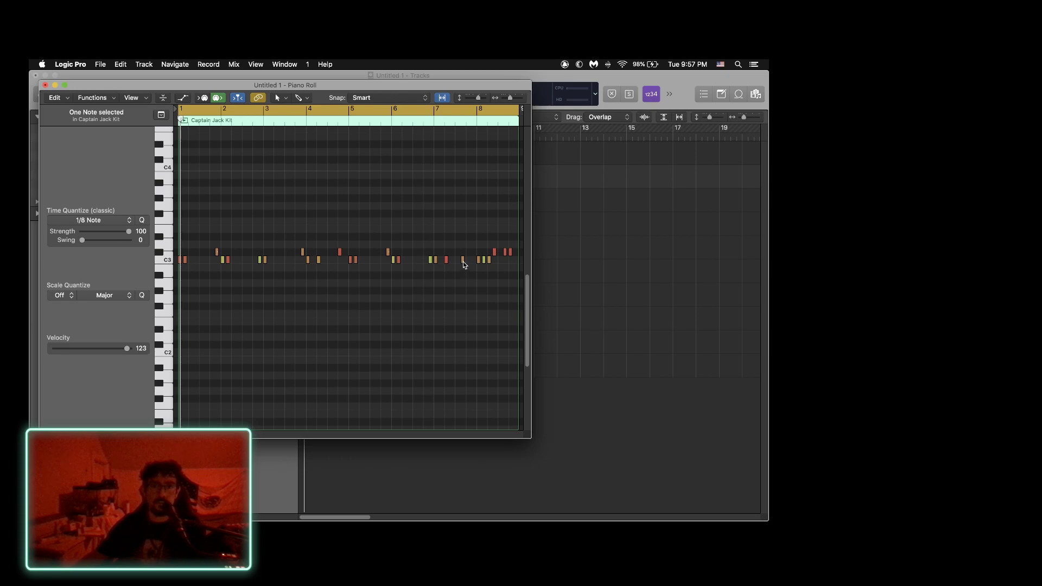
Try bar 7's last C3 note at position 7 4 1 1, raise it to C#3, and play the pattern.
mouse_move(463, 261)
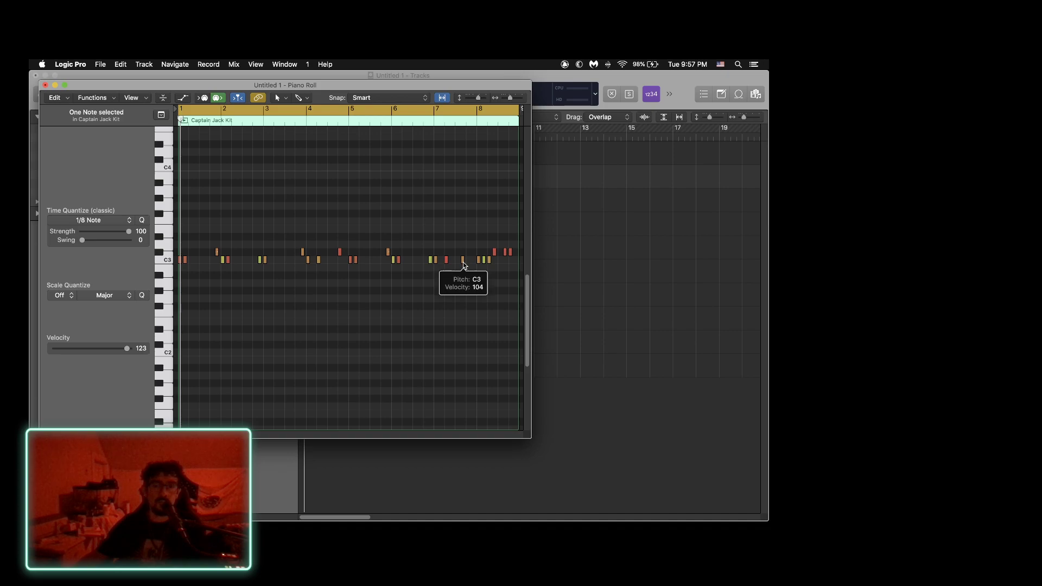
click(464, 261)
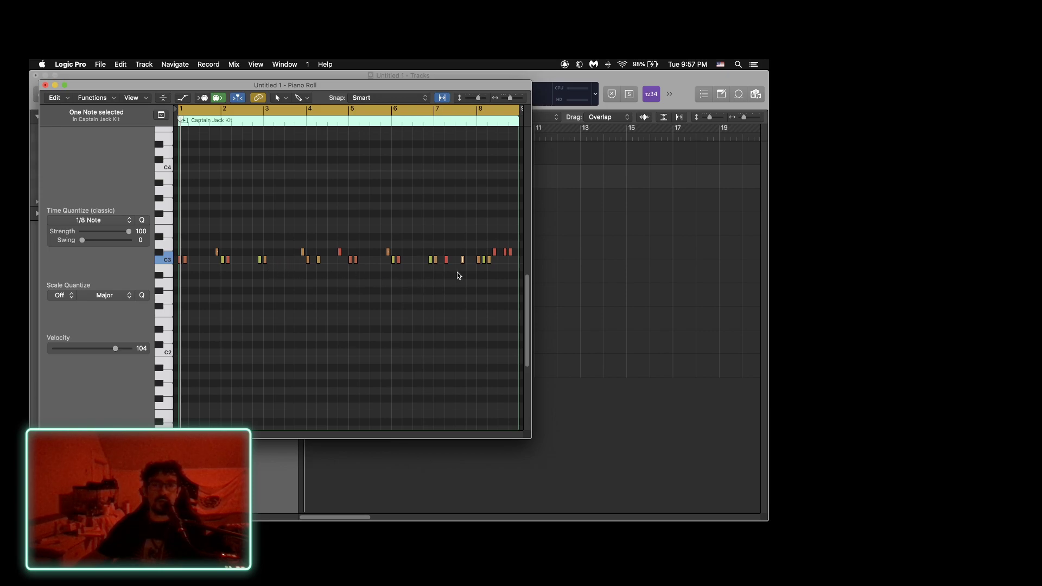
mouse_move(463, 264)
drag(463, 264, 463, 261)
key(space)
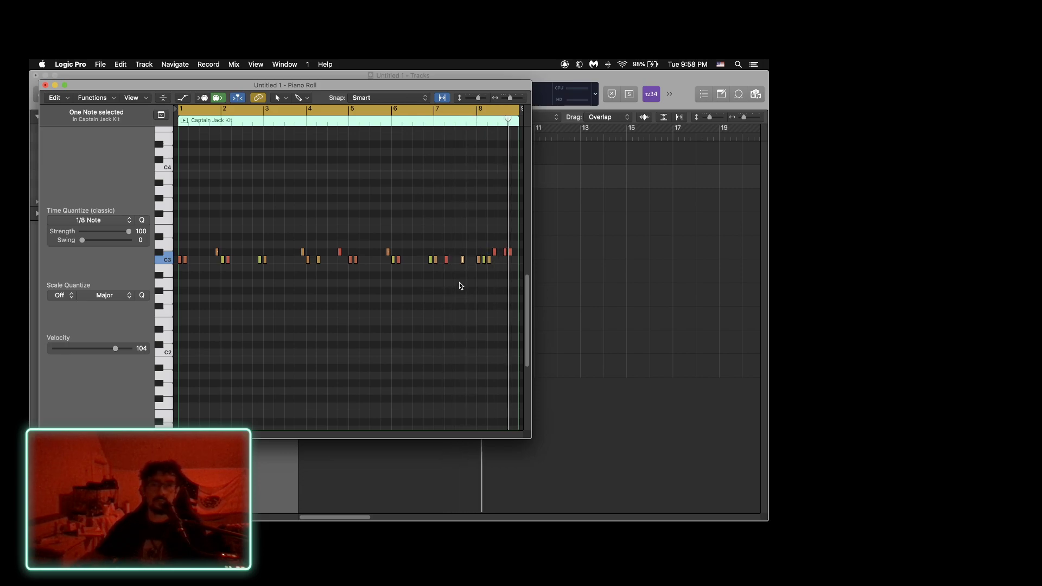
key(space)
drag(464, 263, 470, 264)
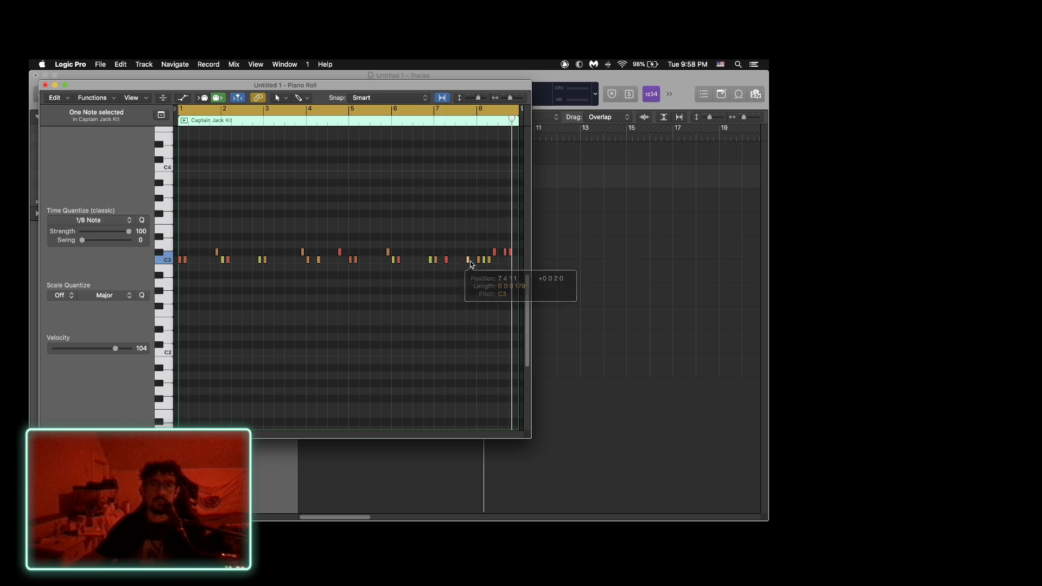
key(space)
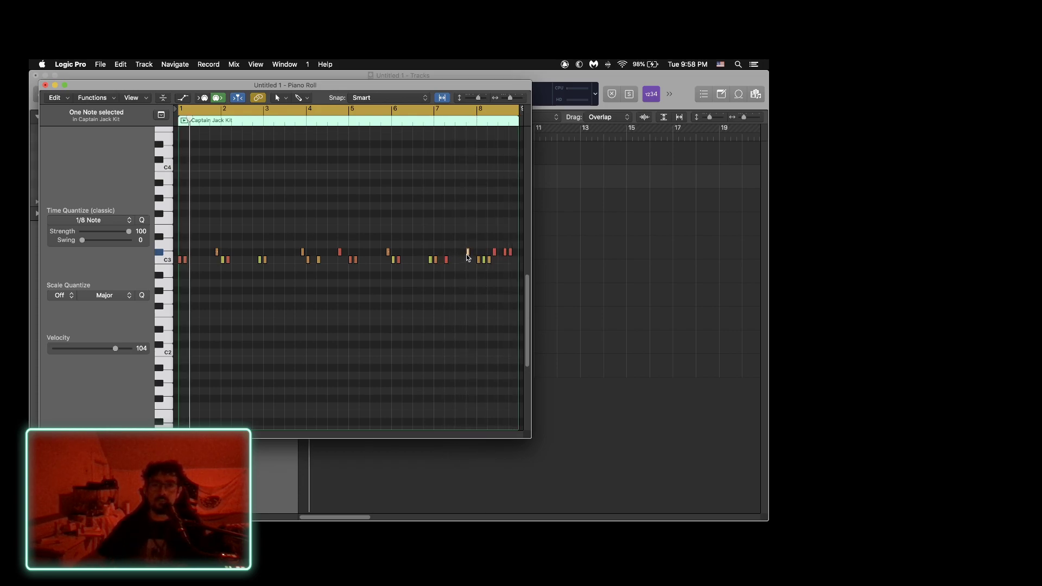
Try shifting bar 7's C#3 note earlier and later, and delete it from the pattern.
mouse_move(467, 252)
drag(468, 253, 454, 252)
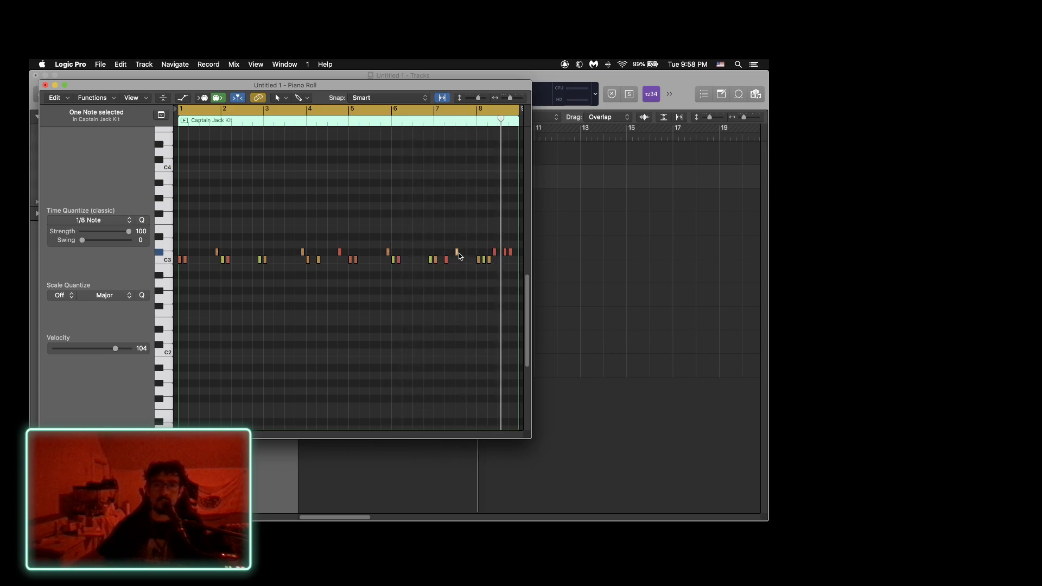
drag(457, 255, 466, 256)
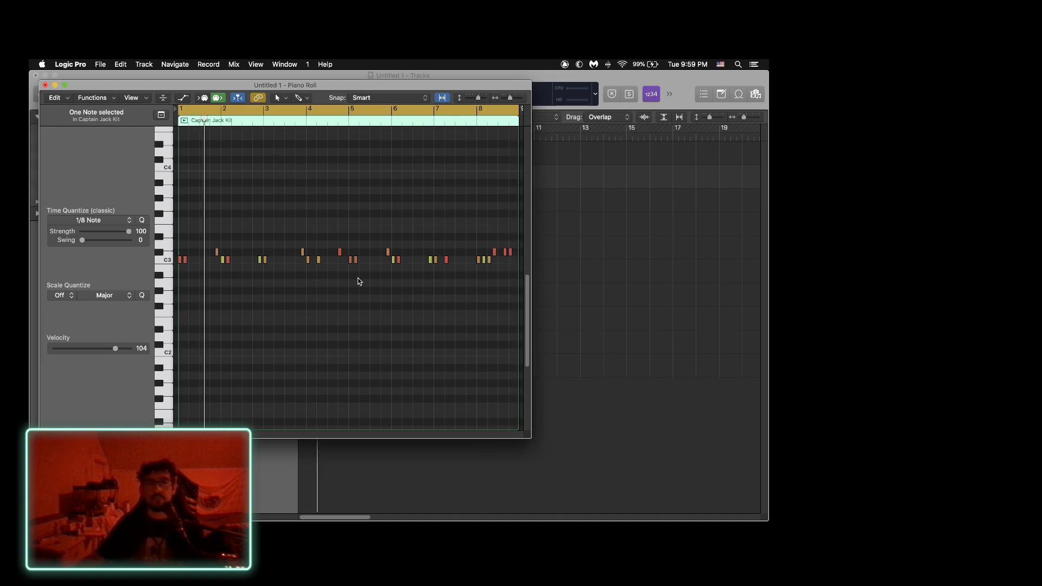
key(space)
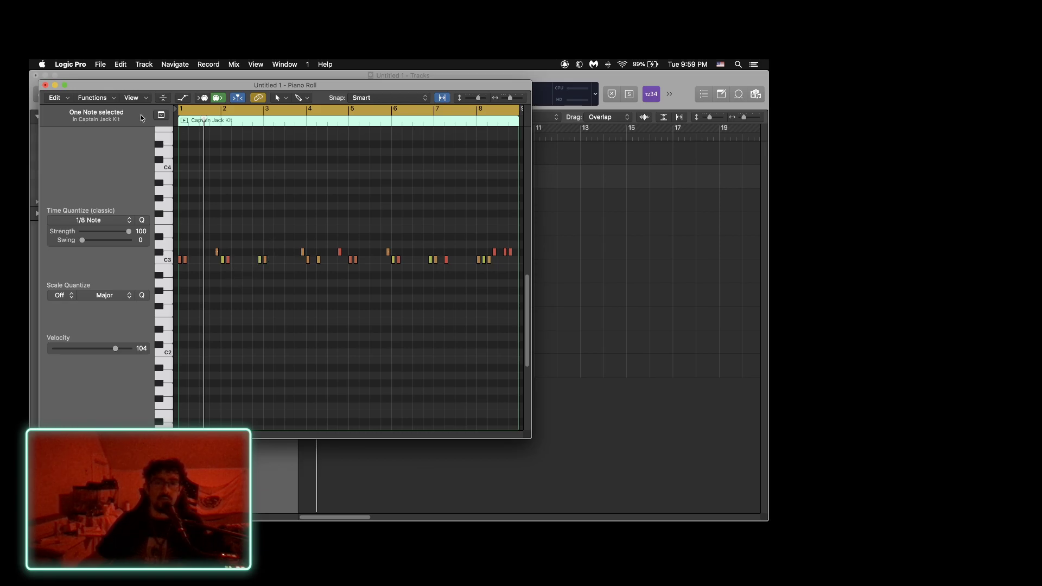
Repeat the Captain Jack Kit region from bar 9 and open the notes of its first region for editing.
click(45, 84)
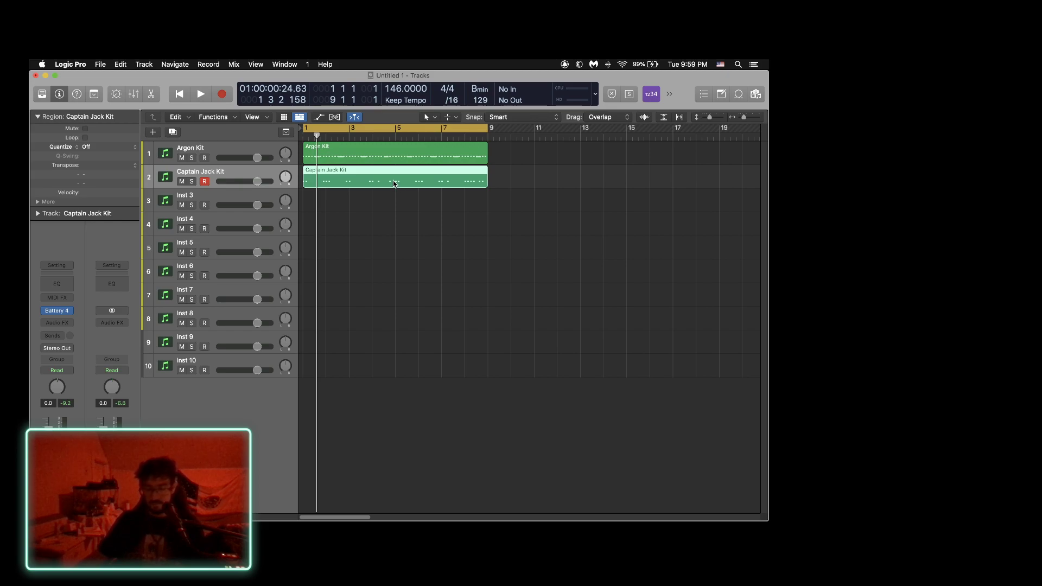
key(super+r)
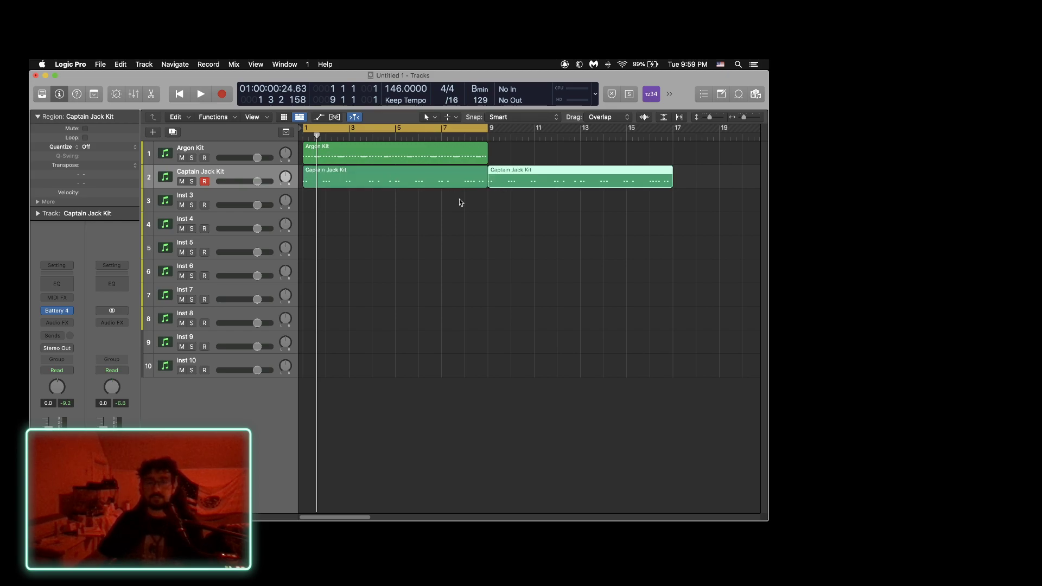
click(423, 182)
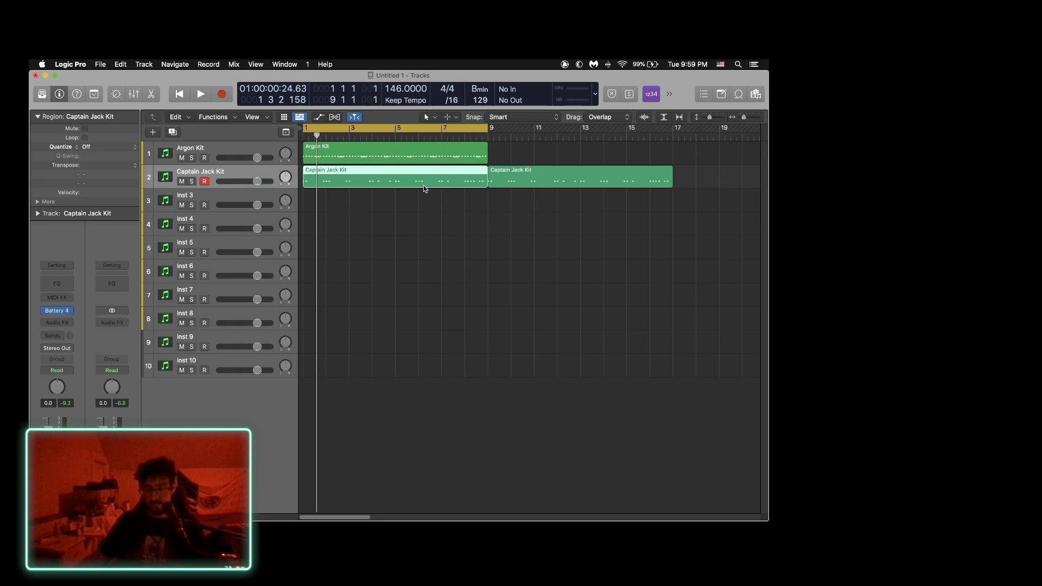
key(super+4)
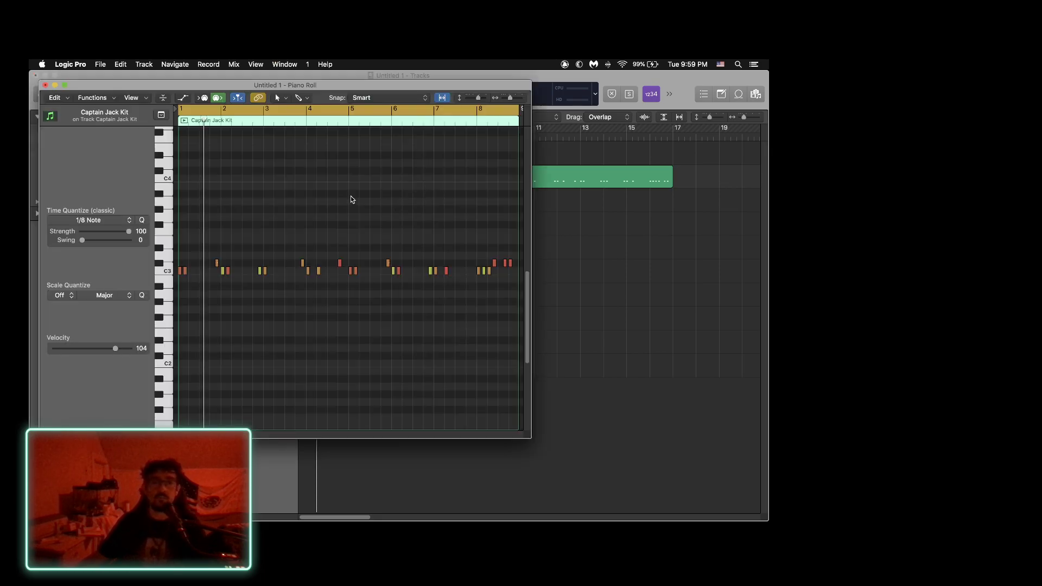
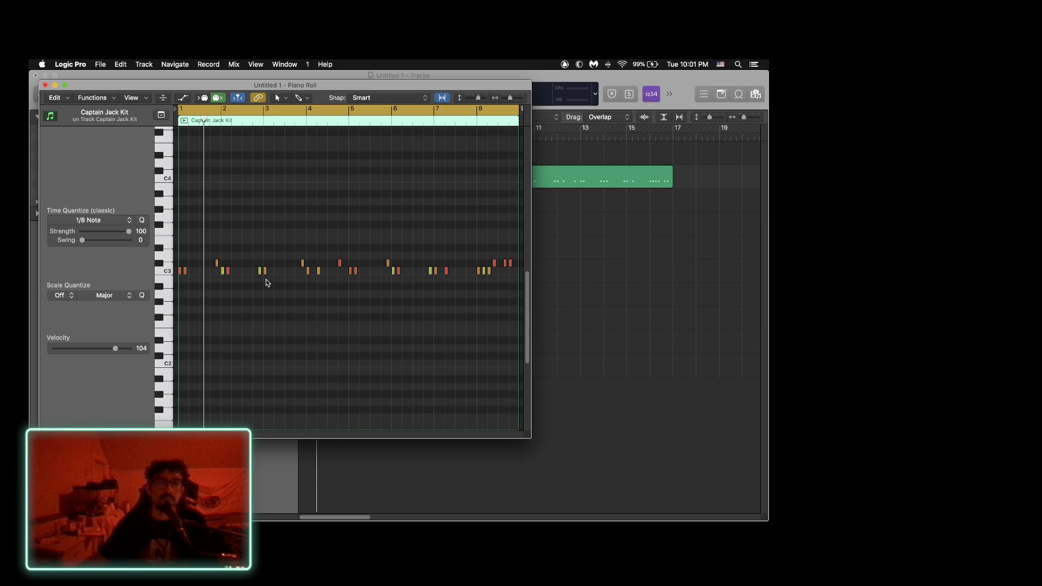
Move bar 1's second C3 note to bar 3 right after its first C3 note, and delete bar 8's second C3 and second C#3 notes.
mouse_move(185, 276)
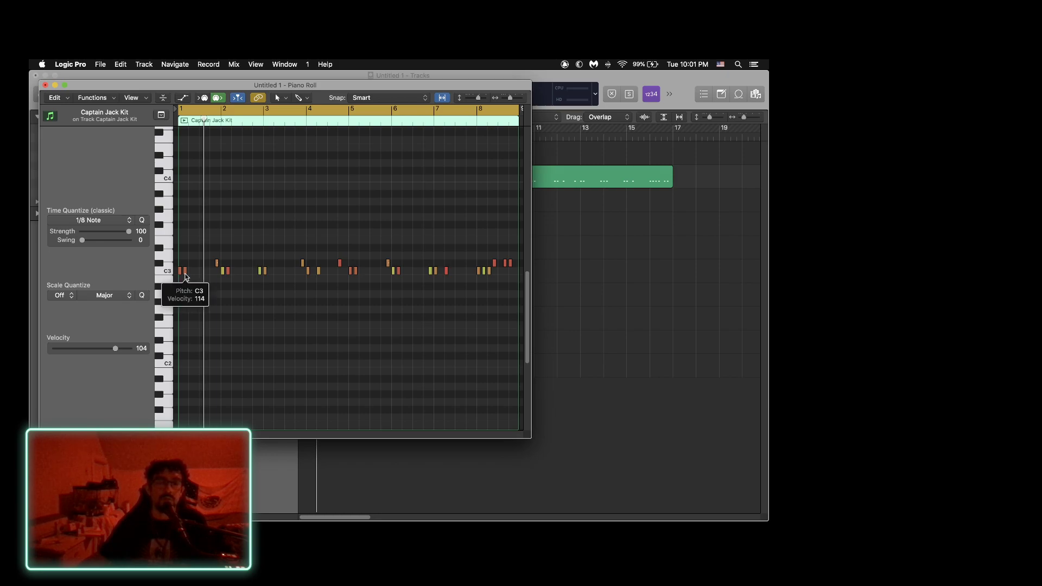
drag(186, 276, 272, 274)
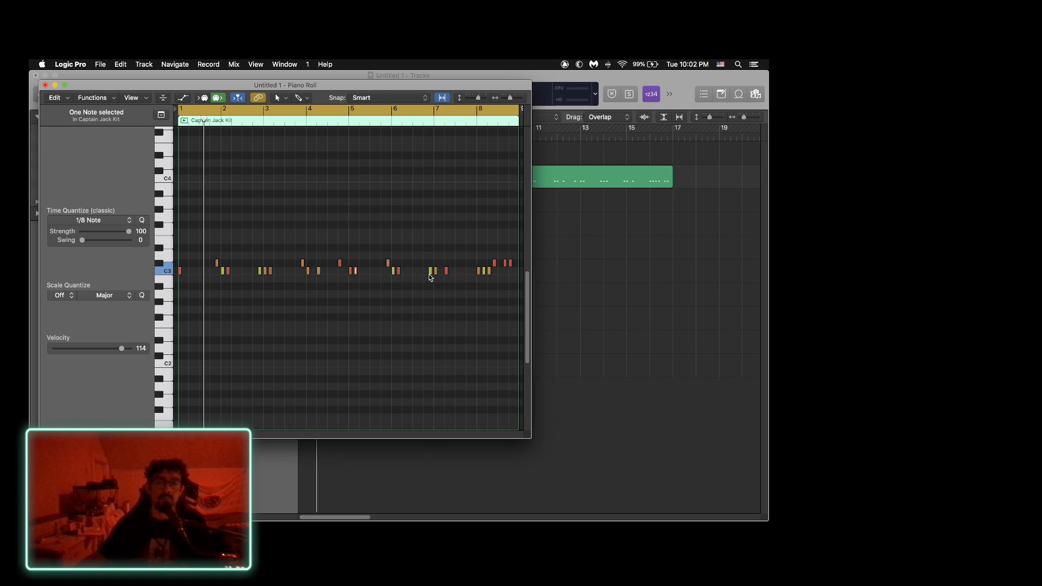
mouse_move(432, 275)
drag(483, 269, 484, 269)
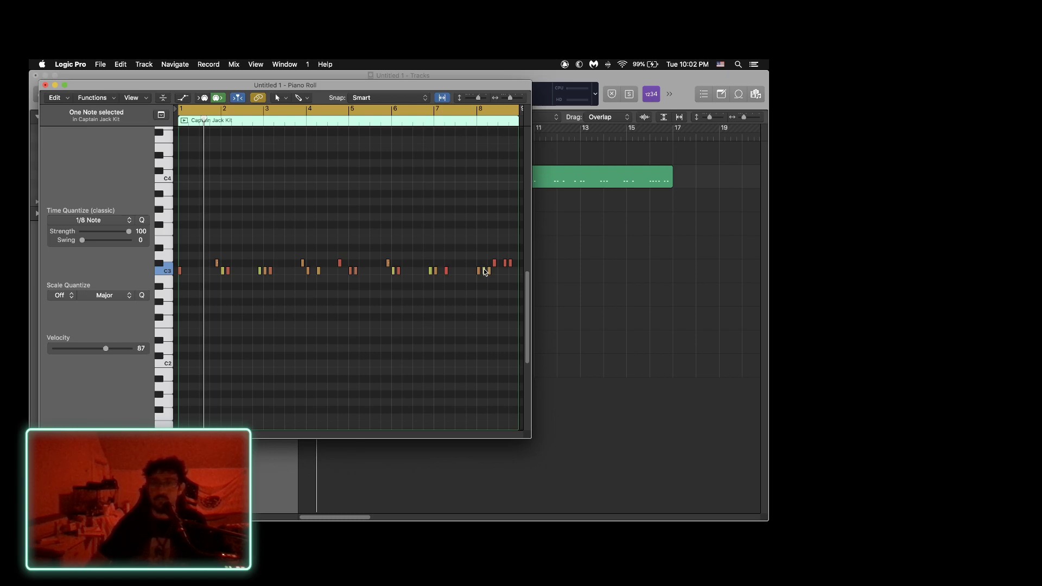
click(504, 264)
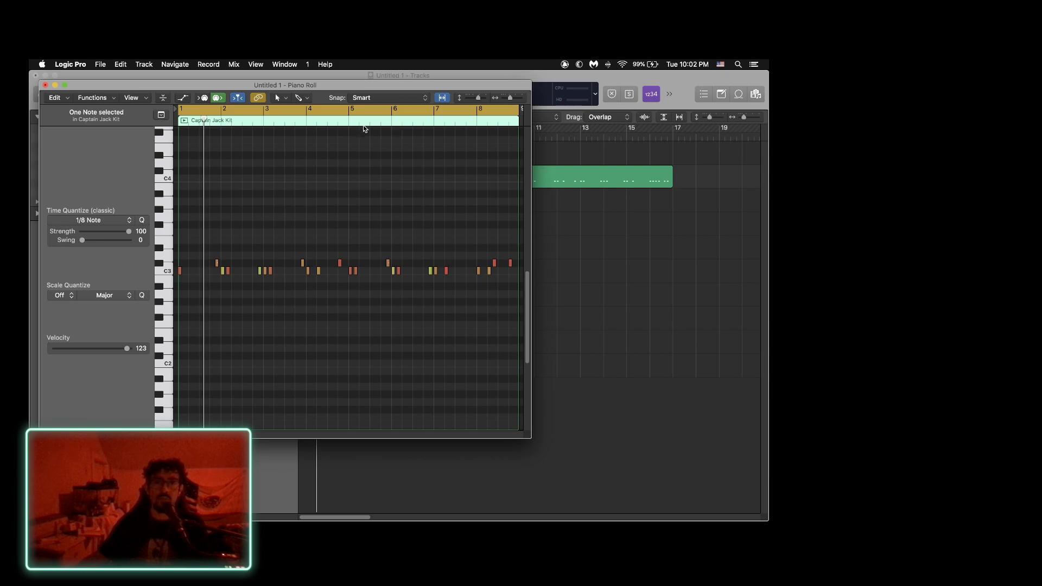
Play back the pattern, move bar 7's last C3 note an eighth note earlier, and delete bar 5's second C3 note.
double_click(345, 120)
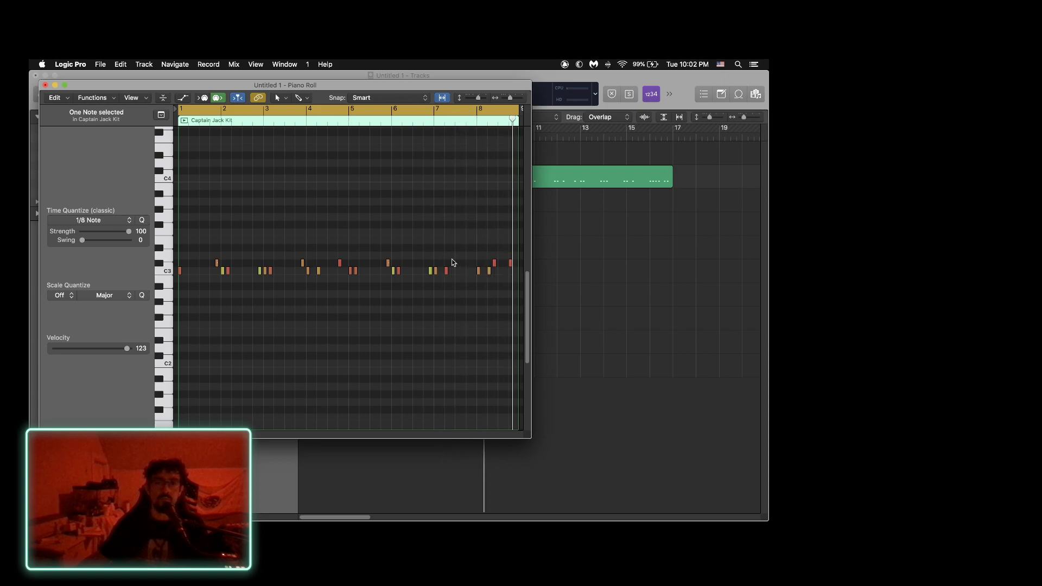
click(349, 119)
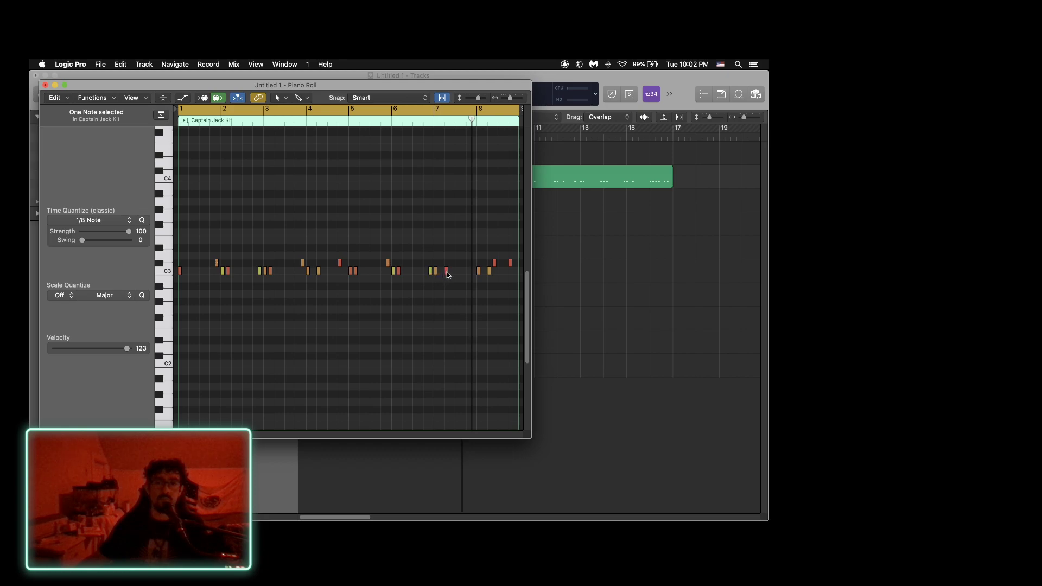
drag(449, 274, 443, 274)
click(347, 119)
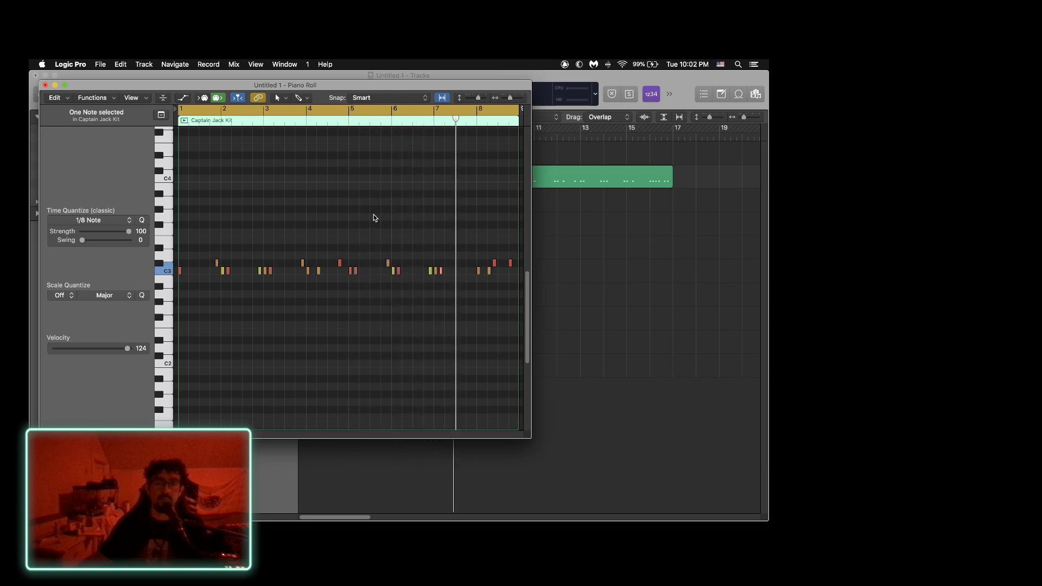
key(space)
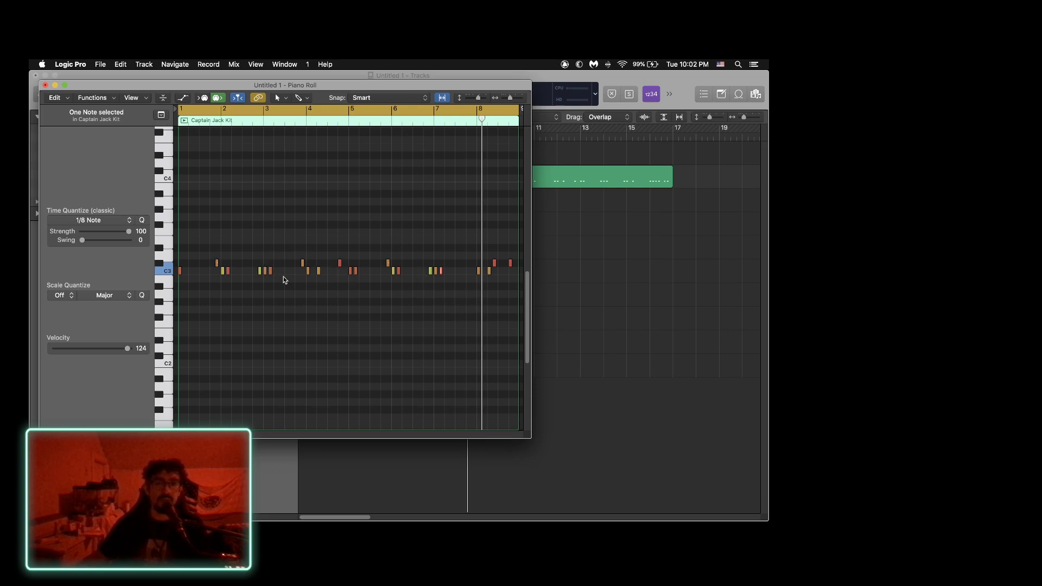
click(355, 271)
key(Delete)
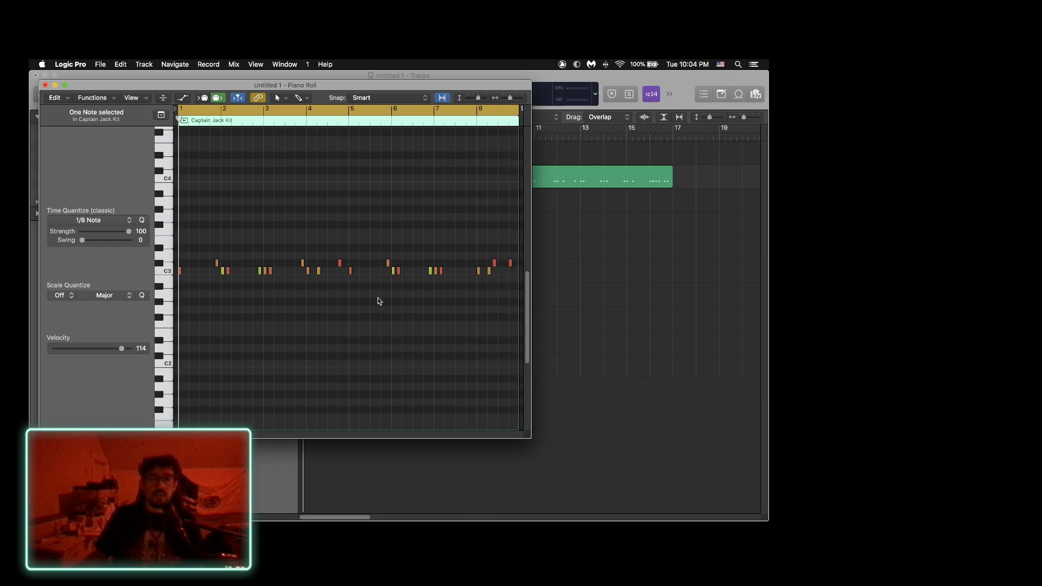
Join the two Captain Jack Kit regions into one sixteen-bar region and open its notes for editing.
click(45, 86)
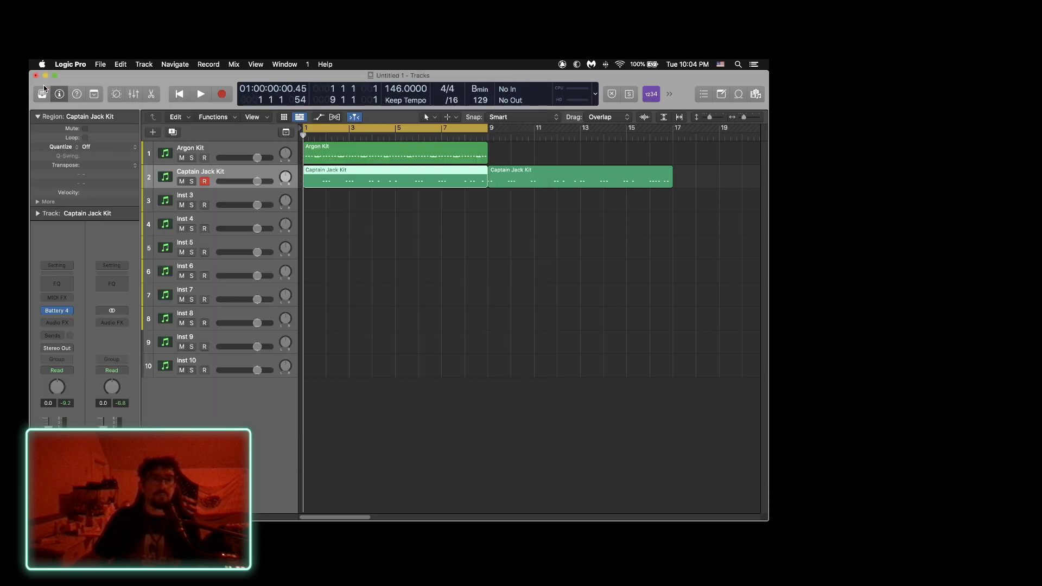
drag(550, 210, 479, 175)
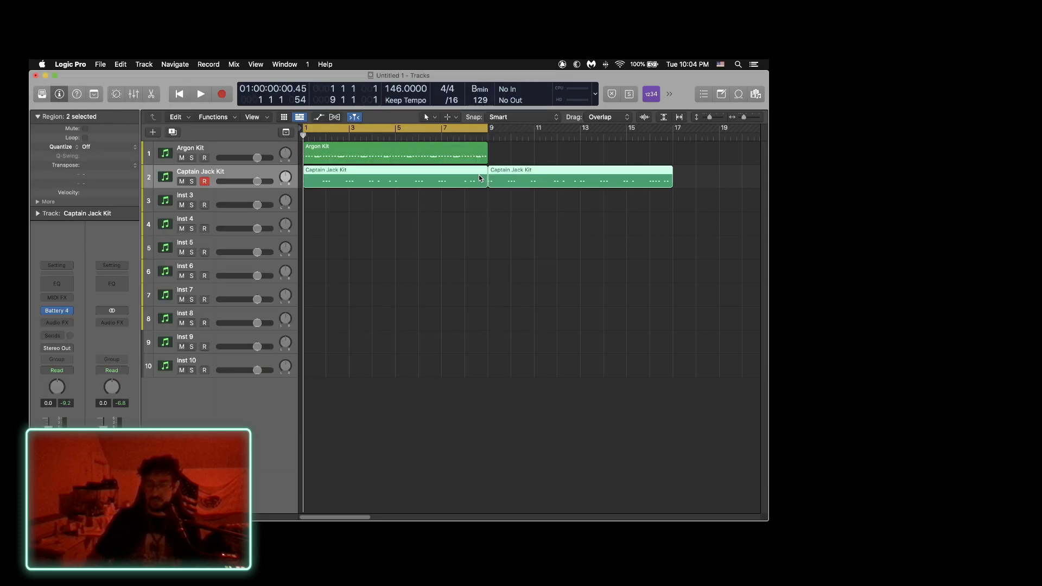
key(super+j)
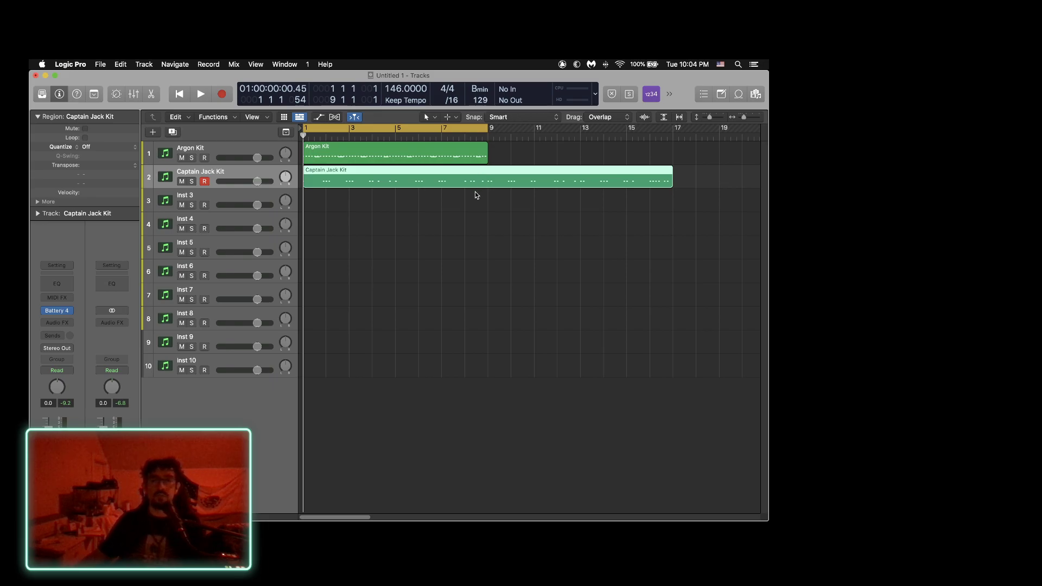
key(super+4)
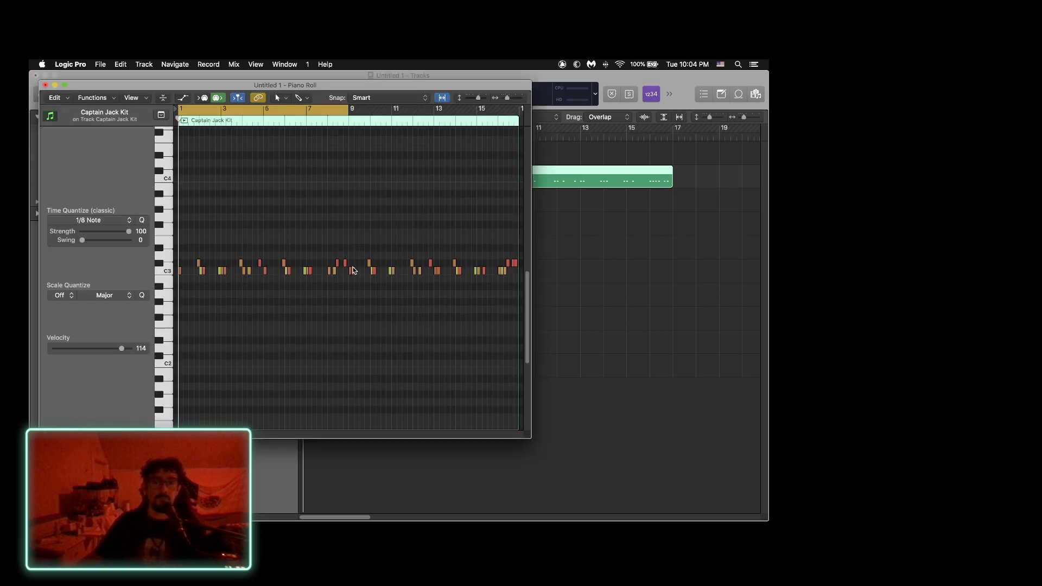
Keep bar 9's second C3 note, copy bar 10's second C3 note to just after bar 11's first one, and place the playhead at bar 11.
click(353, 271)
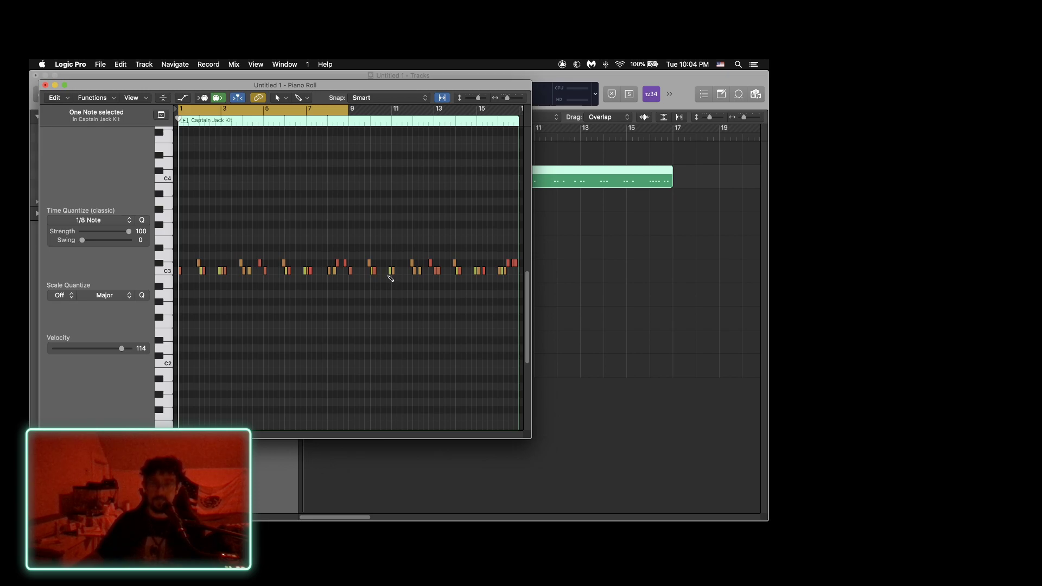
click(375, 274)
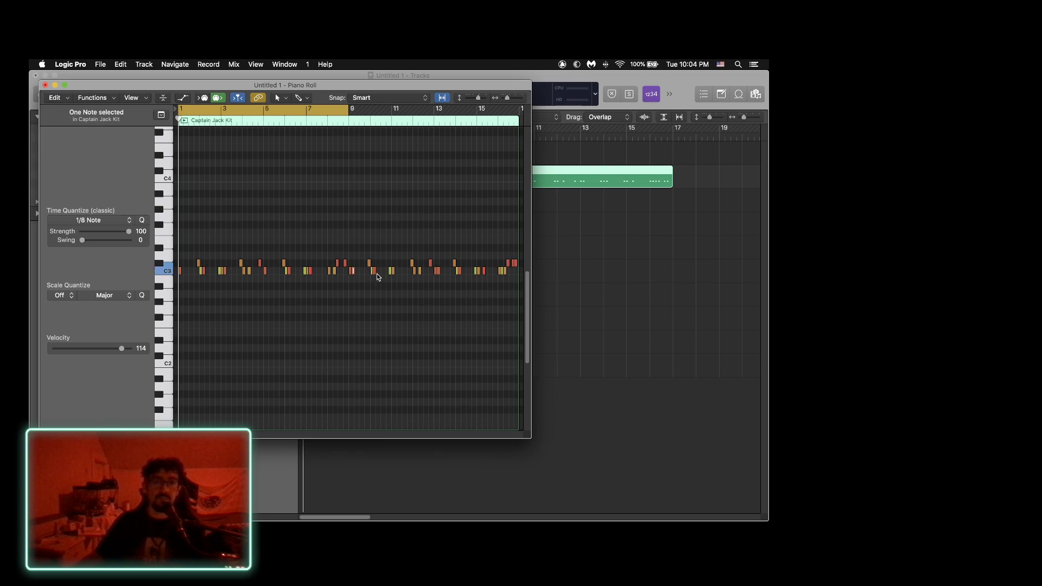
mouse_move(375, 274)
drag(376, 274, 401, 277)
click(393, 124)
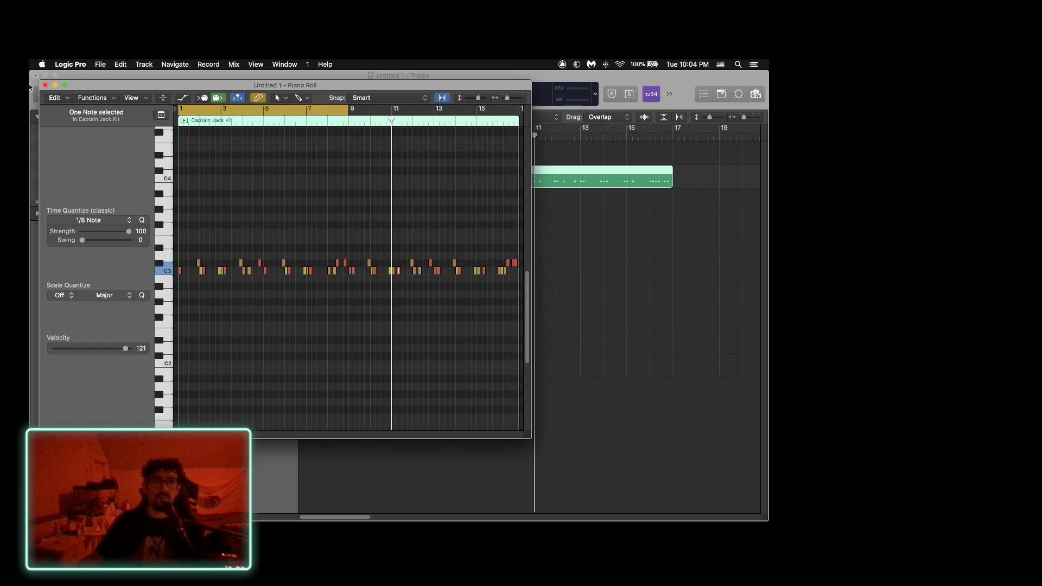
Repeat the Argon Kit region from bar 9 and, in the repeated region, copy bar 10's D4 note to the start of bar 11.
click(45, 85)
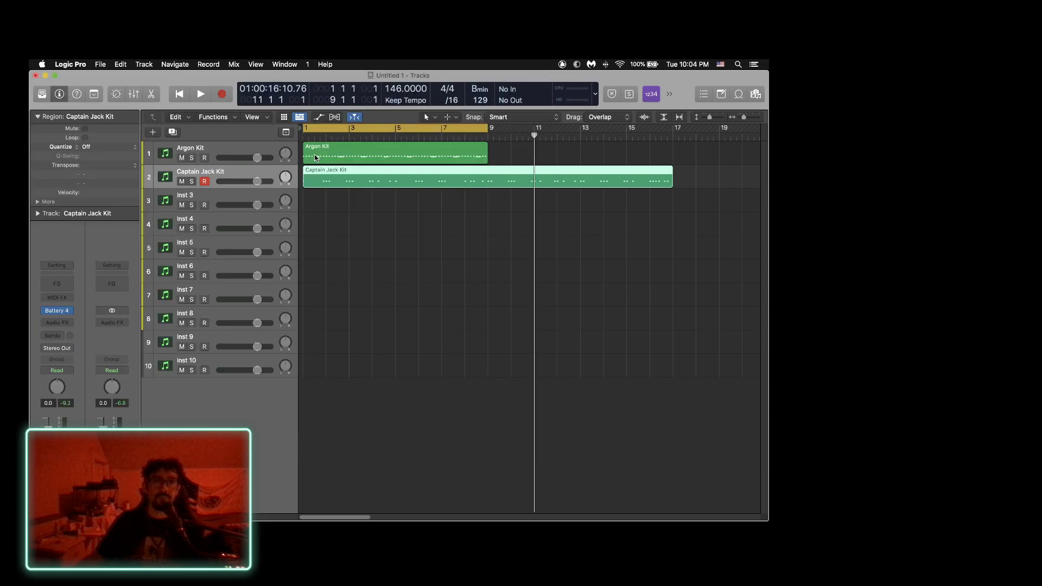
click(428, 155)
key(super+r)
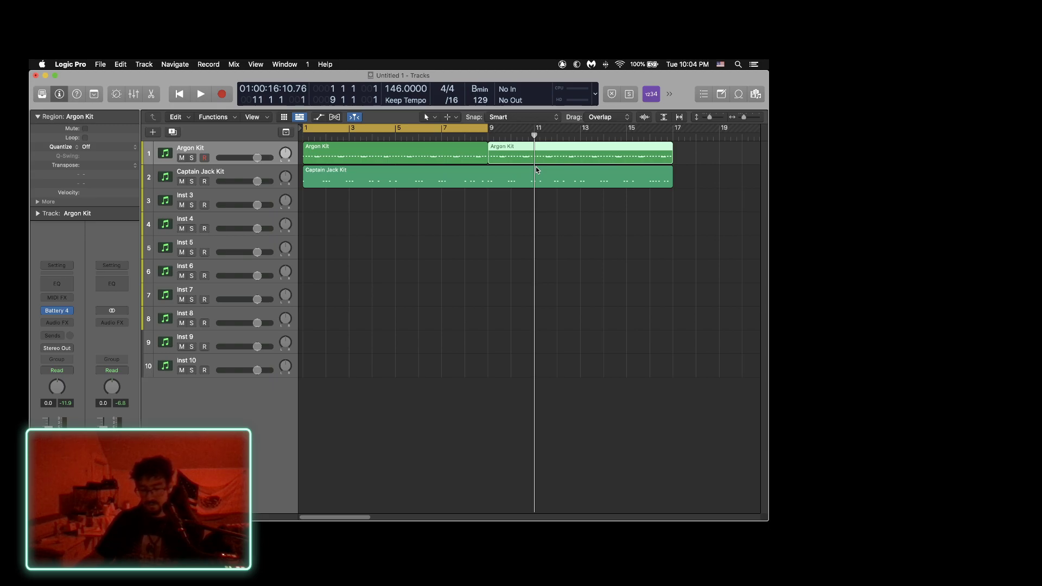
key(super+4)
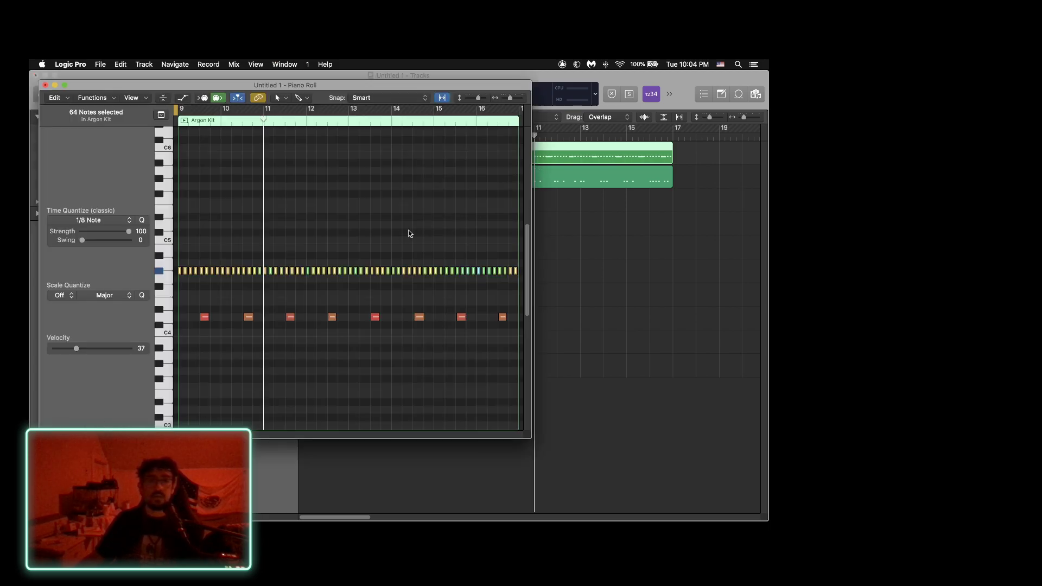
mouse_move(250, 320)
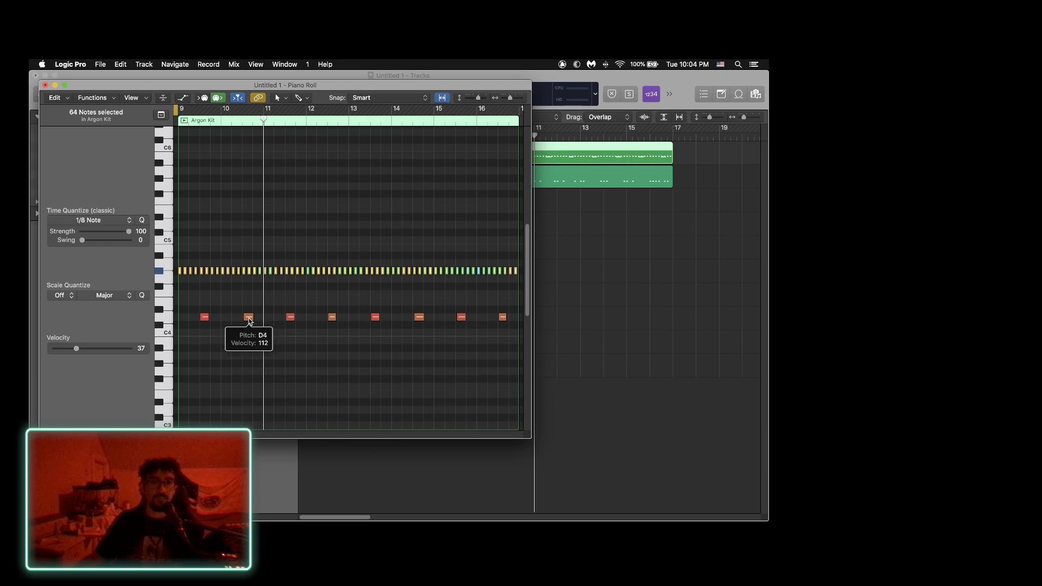
drag(249, 320, 268, 318)
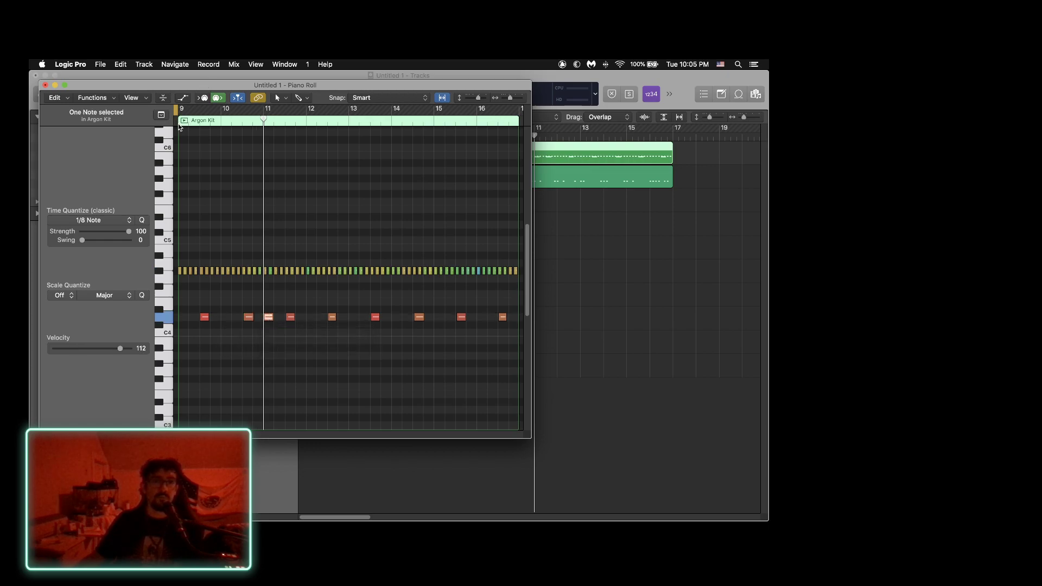
Return to the arrangement, turn off the eight-bar cycle, and play both kits from bar 9.
key(space)
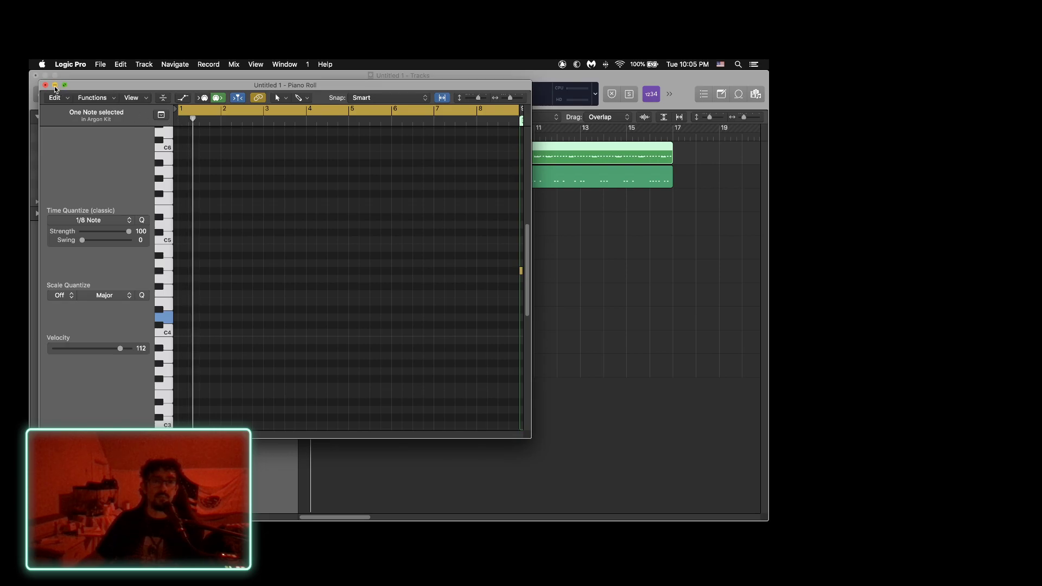
click(54, 86)
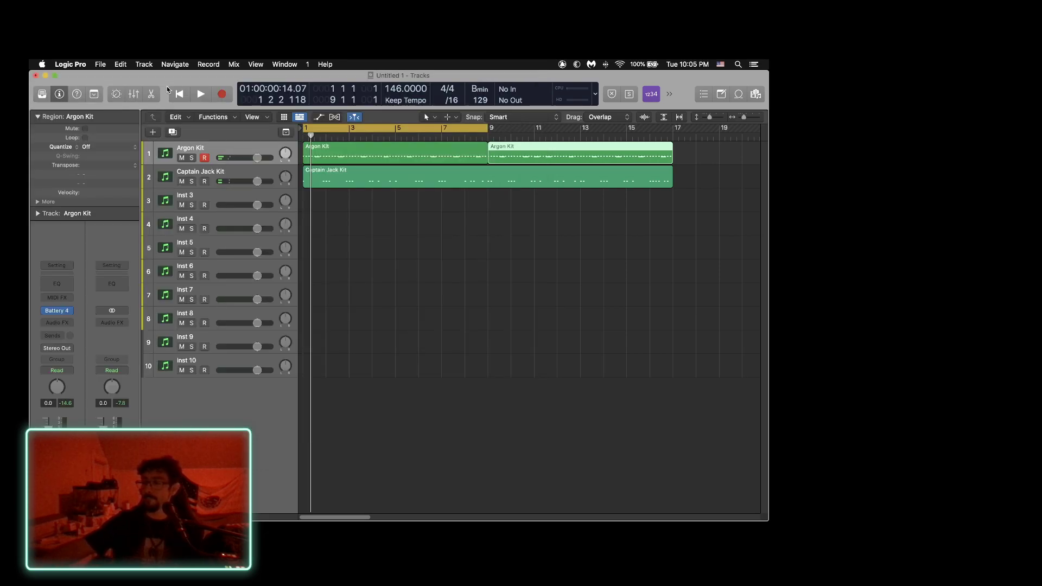
key(c)
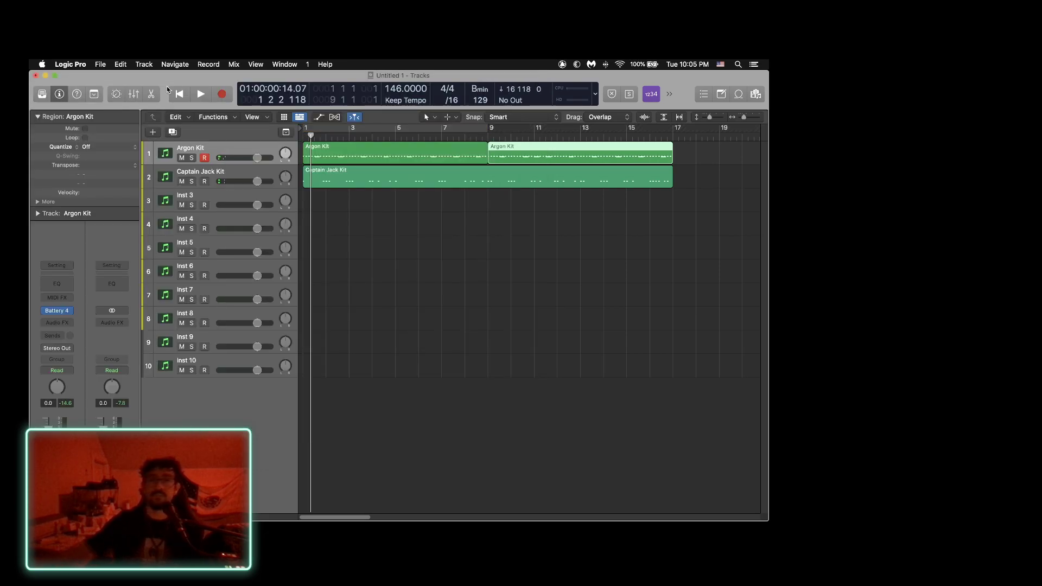
click(488, 135)
key(space)
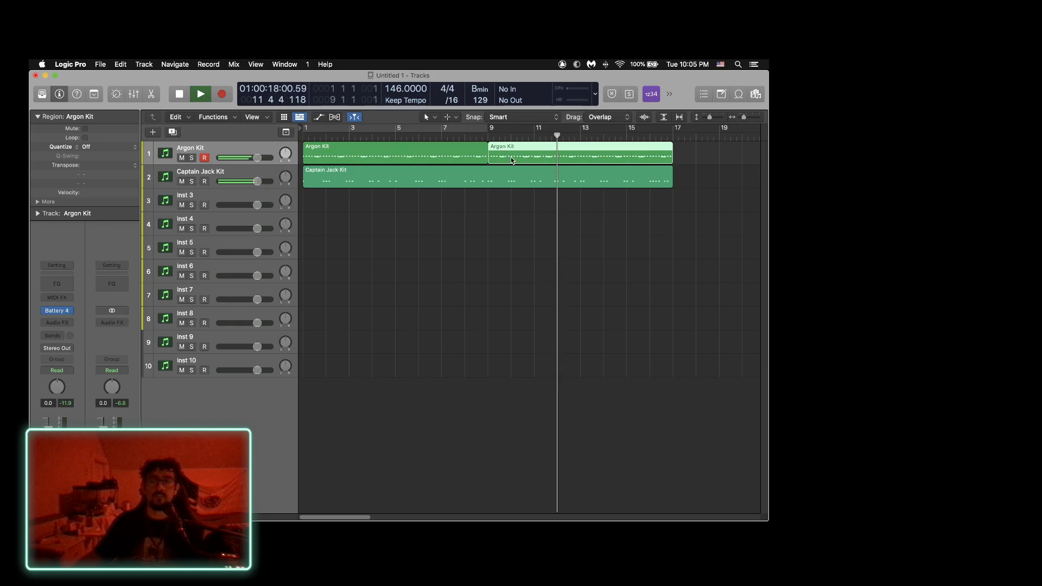
key(space)
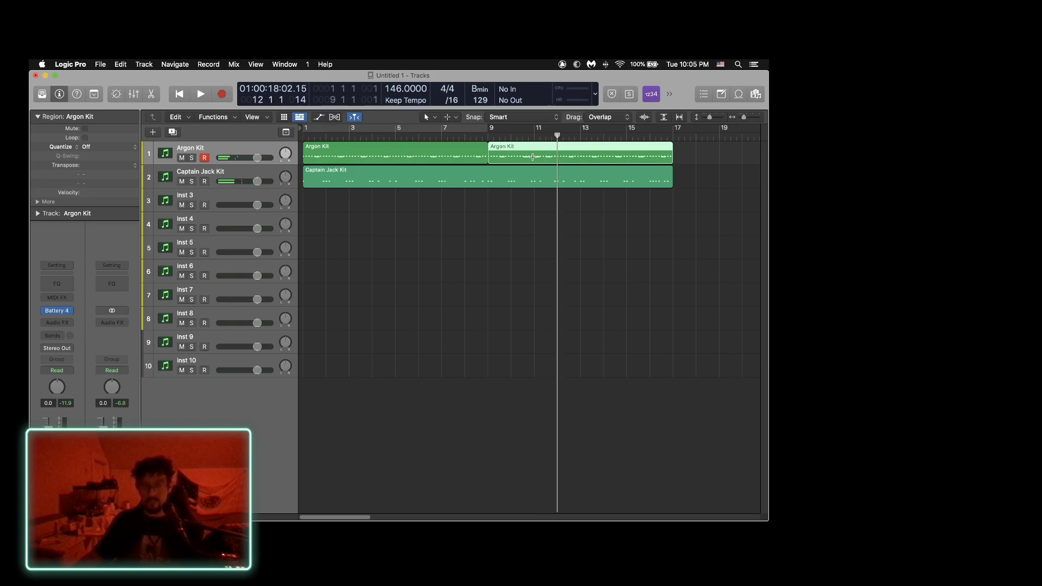
In the second Argon Kit region, shift the copied D4 note at bar 11 two eighth notes earlier, playing back between moves.
double_click(532, 157)
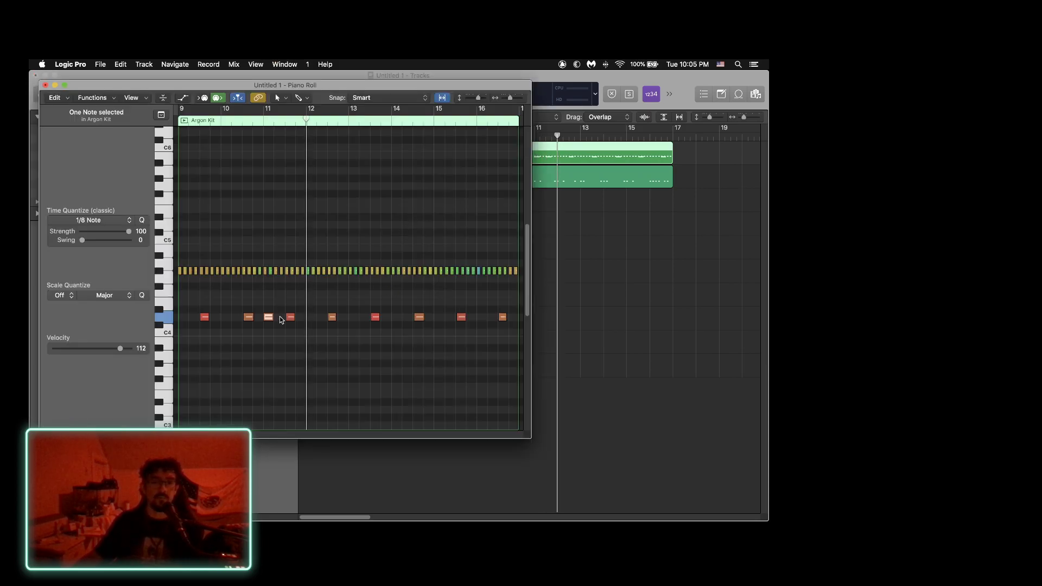
drag(266, 320, 262, 319)
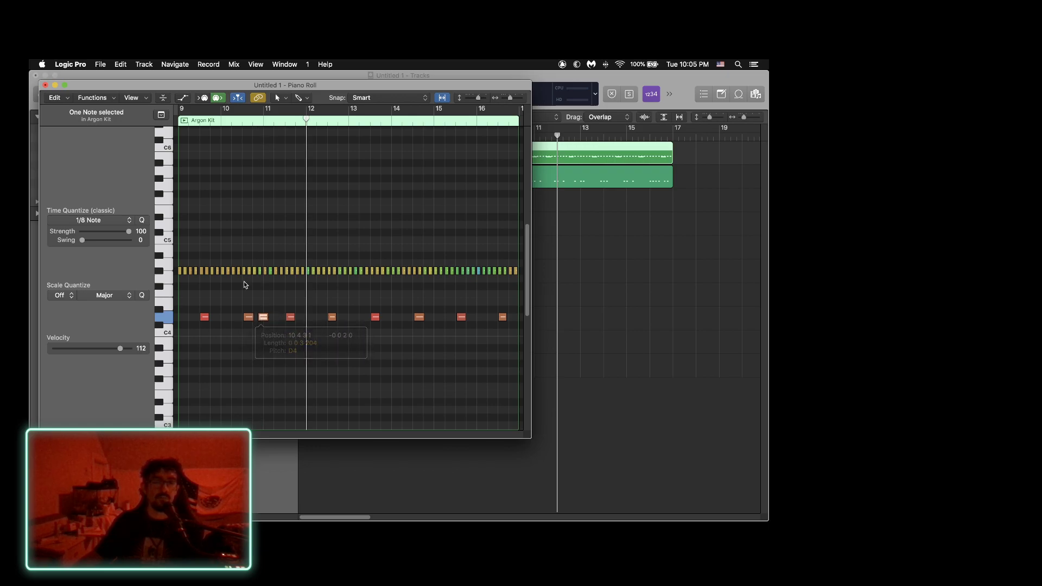
key(space)
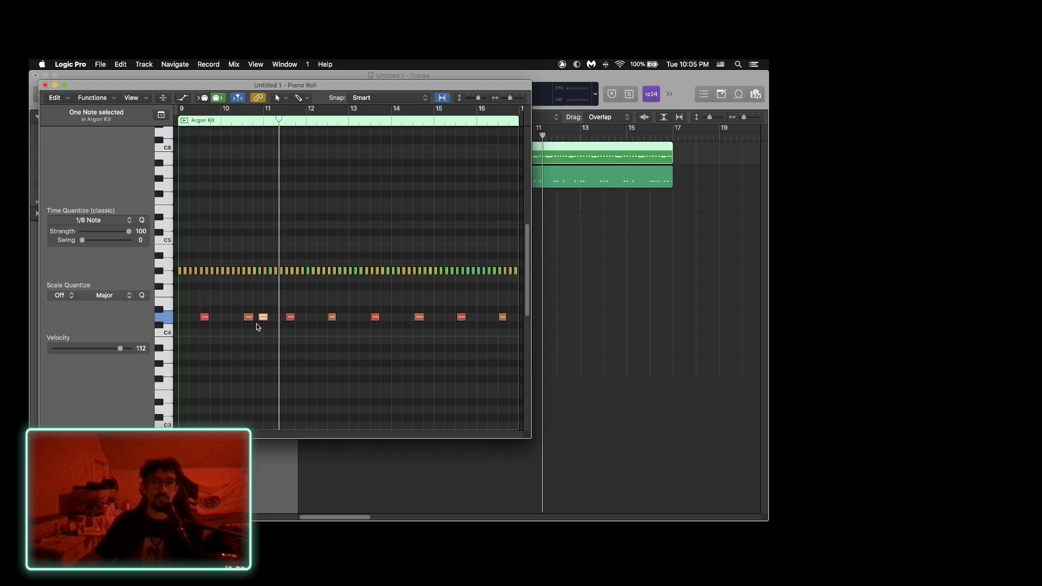
drag(264, 319, 259, 319)
click(179, 122)
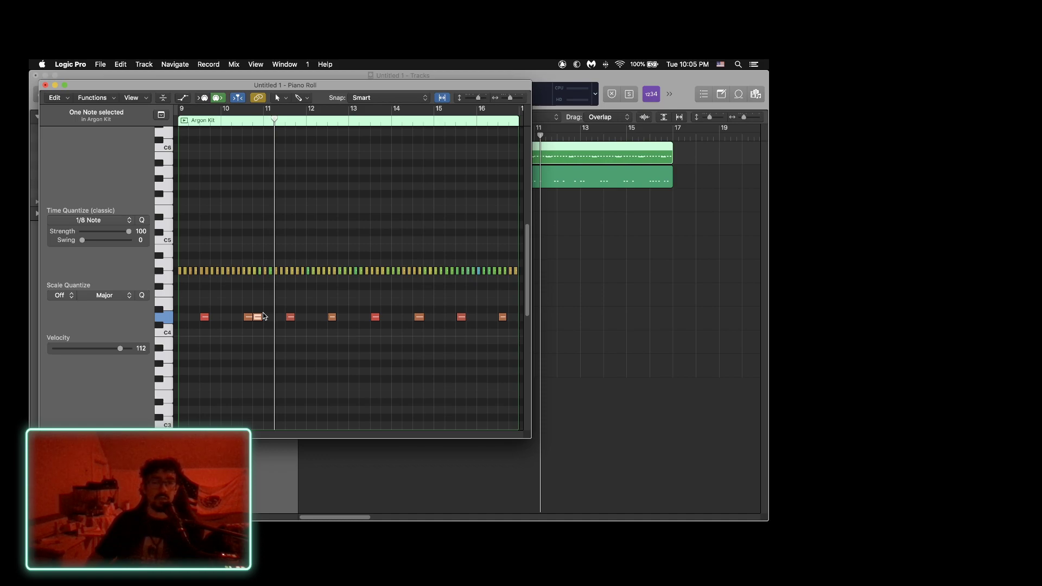
Delete the copied D4 note just before bar 11 in the second Argon Kit region.
key(Delete)
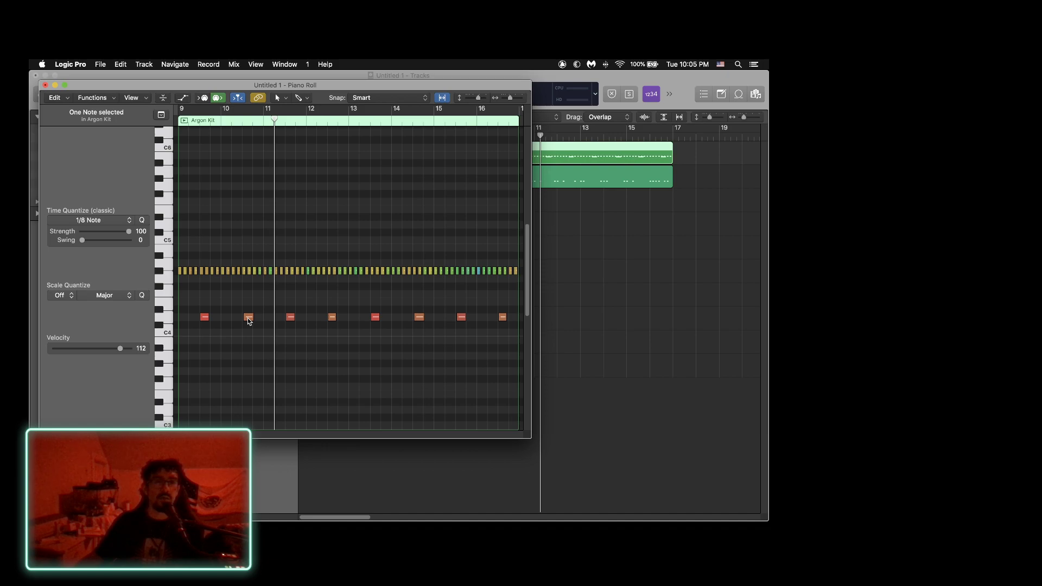
Try a copy of bar 10's D4 note at the start of bar 11 and play the region from bar 9.
click(249, 319)
drag(248, 319, 268, 319)
click(178, 124)
key(space)
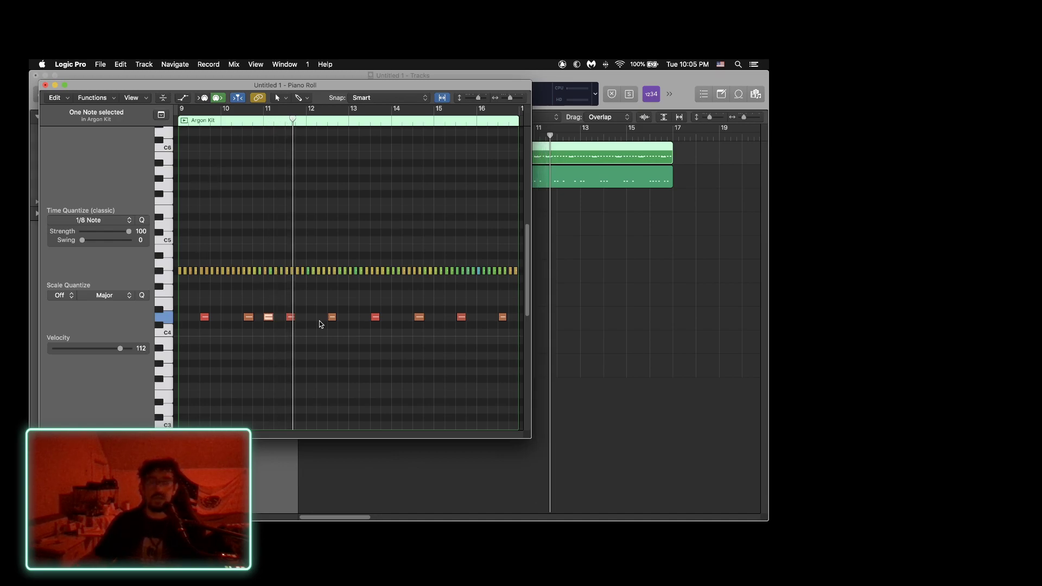
key(Delete)
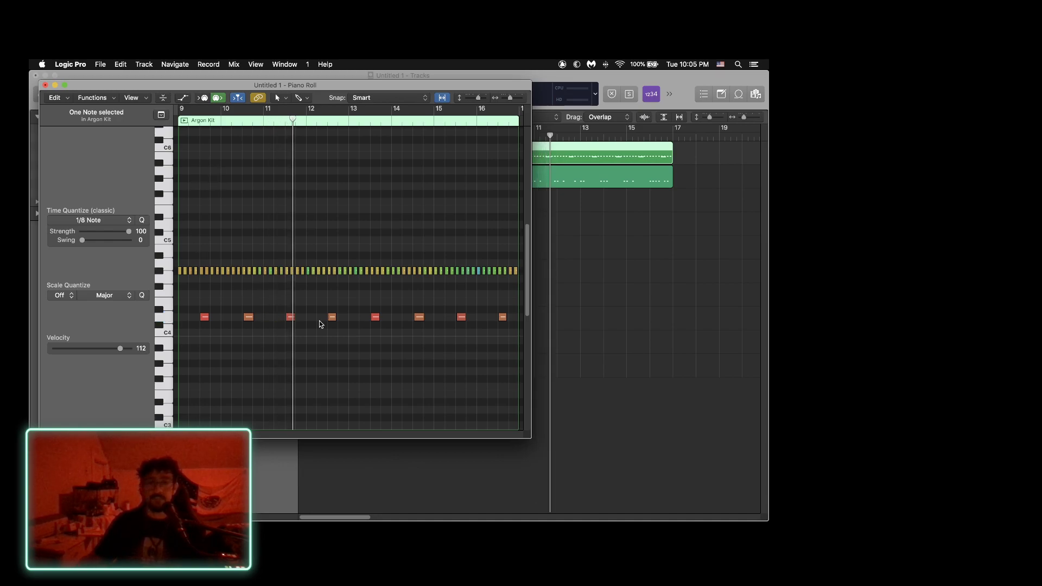
In the Captain Jack Kit region, move bar 11's last C3 note three eighth notes later and play back from bar 10.
click(45, 87)
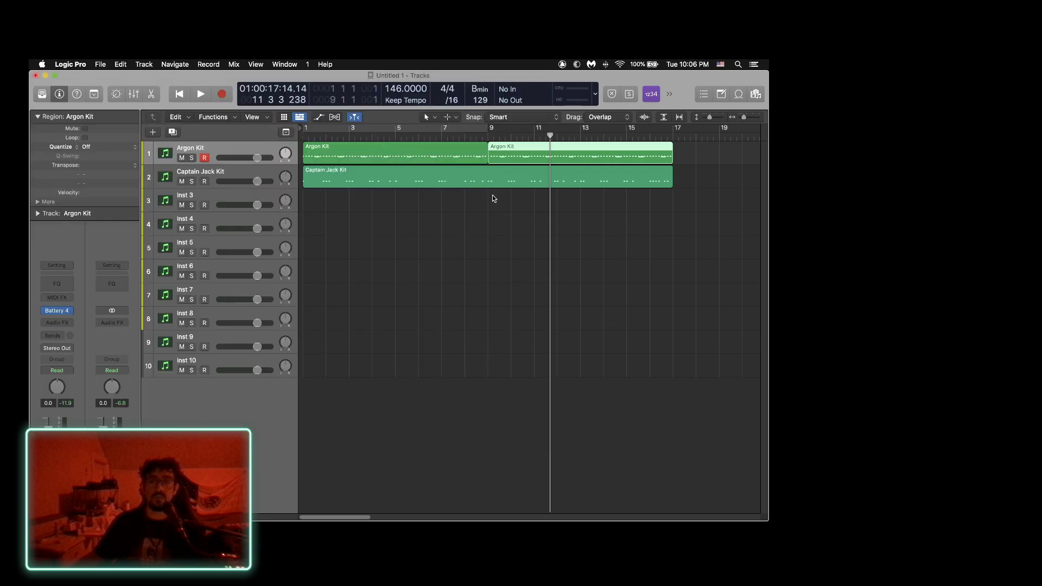
click(535, 185)
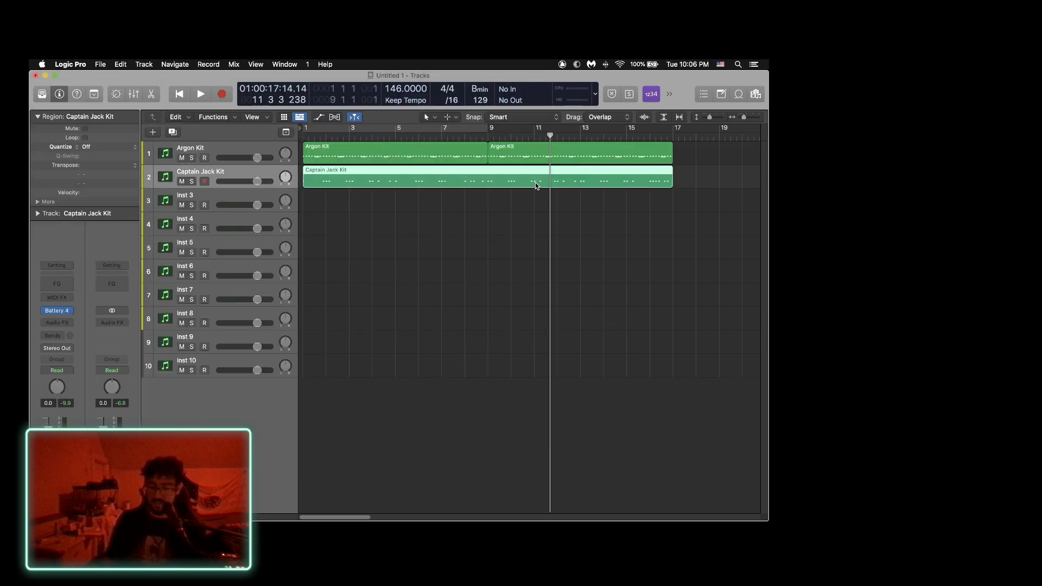
key(super+4)
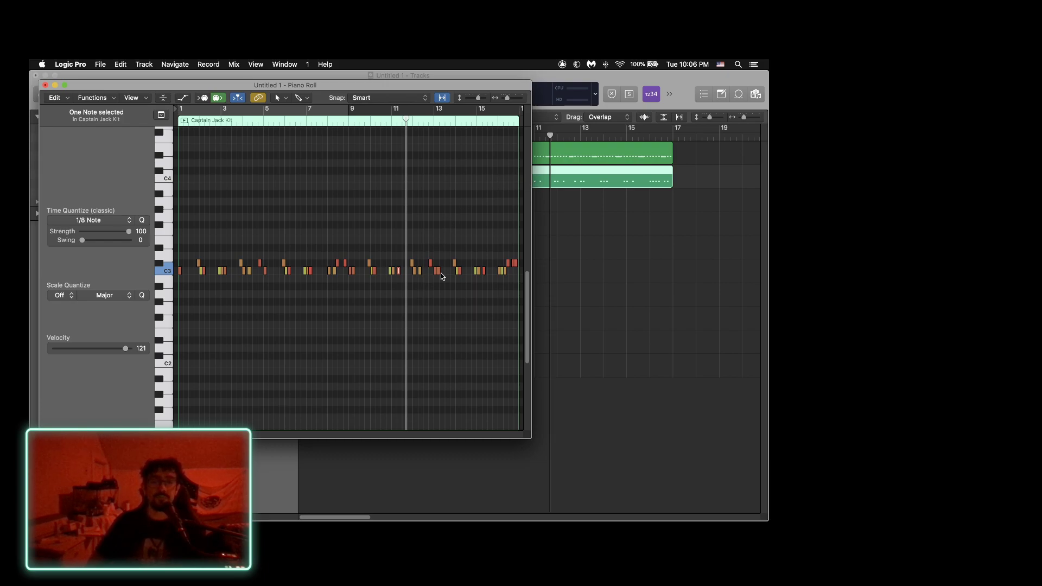
key(super+Right)
key(super+Right)
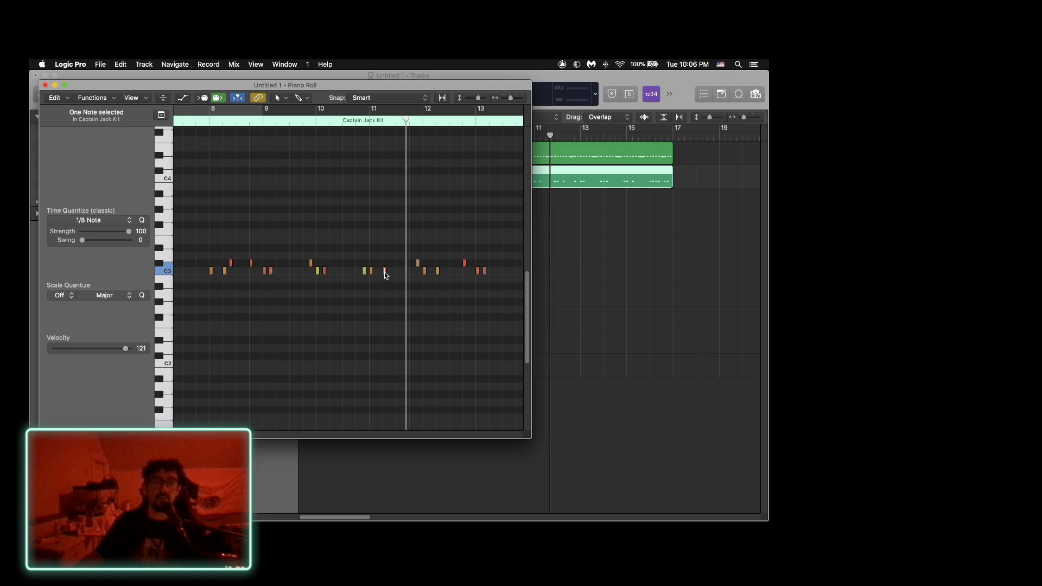
mouse_move(384, 272)
drag(385, 272, 404, 272)
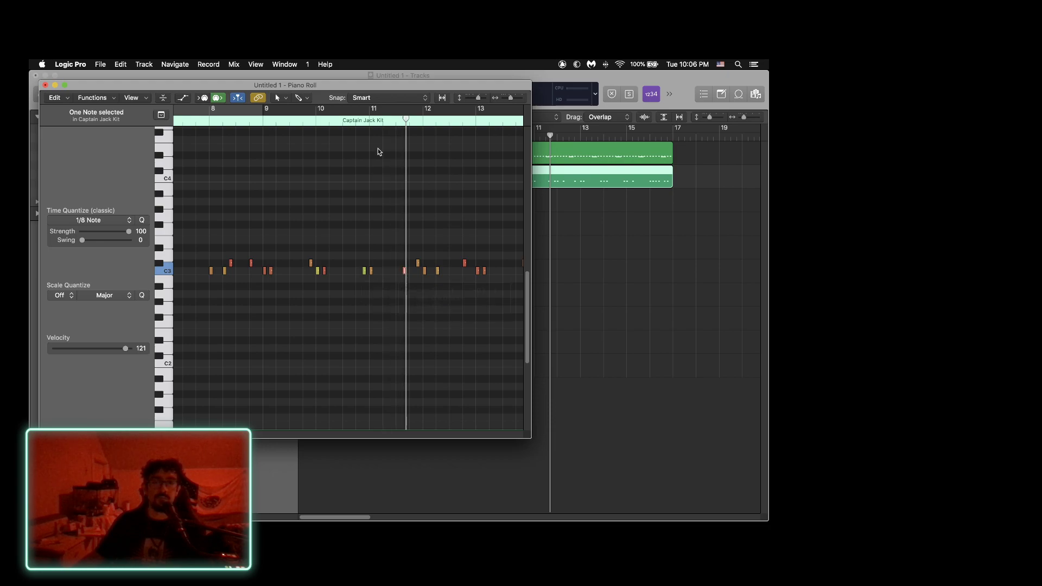
click(344, 123)
key(space)
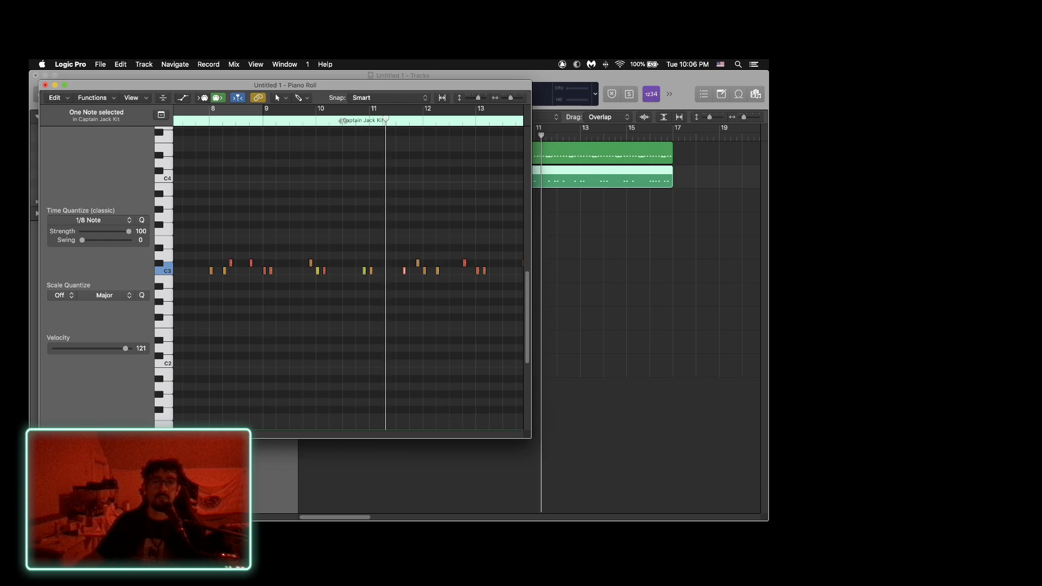
Raise the moved bar 11 note from C3 to C♯3 and play back from just before bar 11.
click(405, 275)
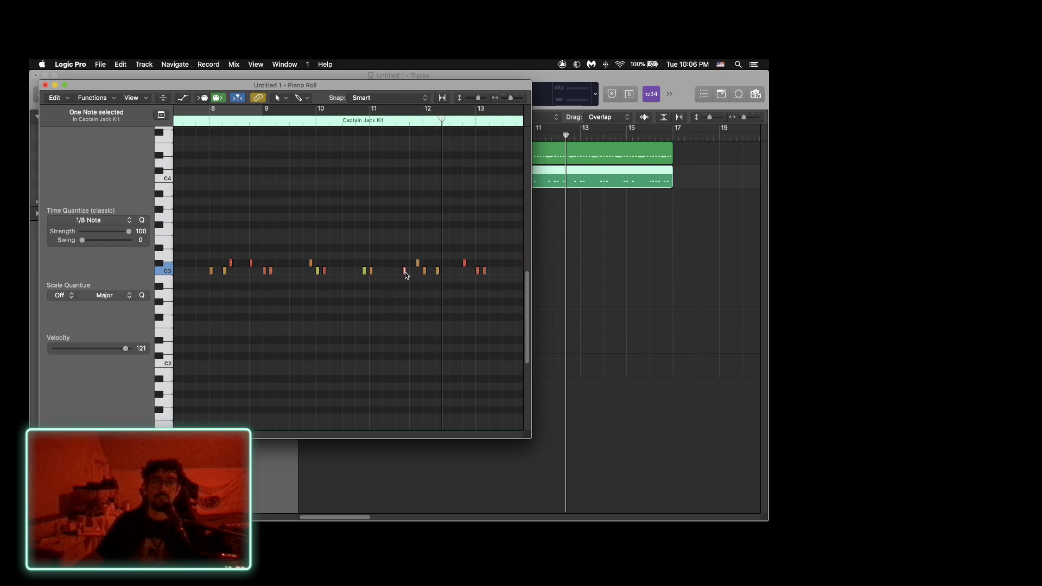
click(405, 272)
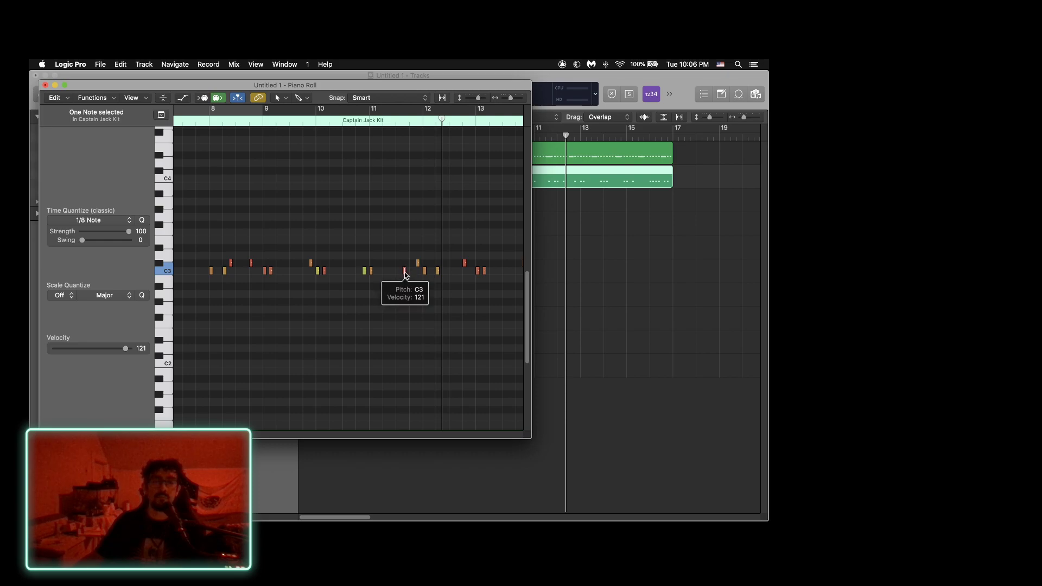
drag(405, 274, 405, 266)
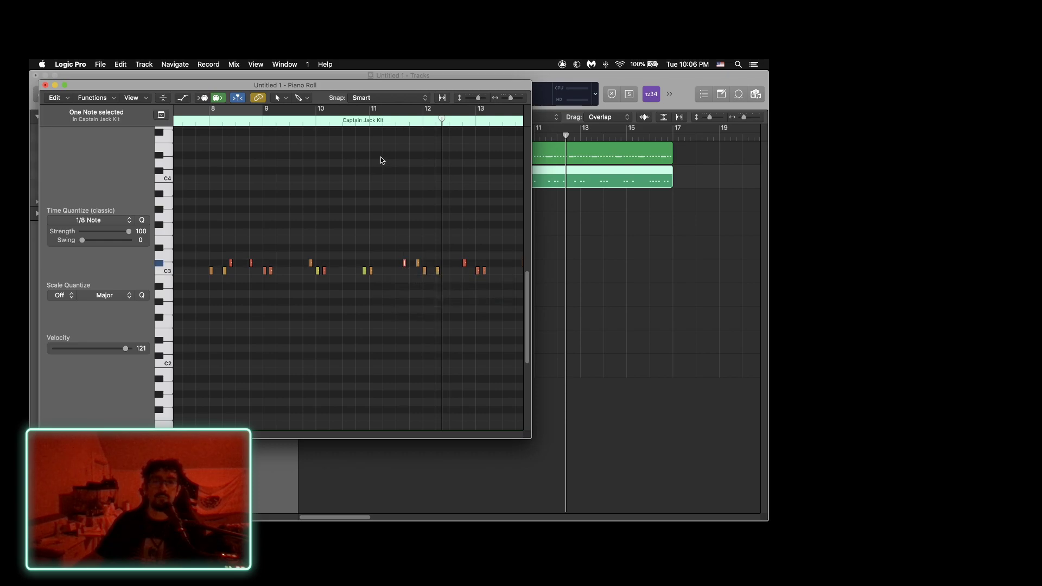
click(367, 122)
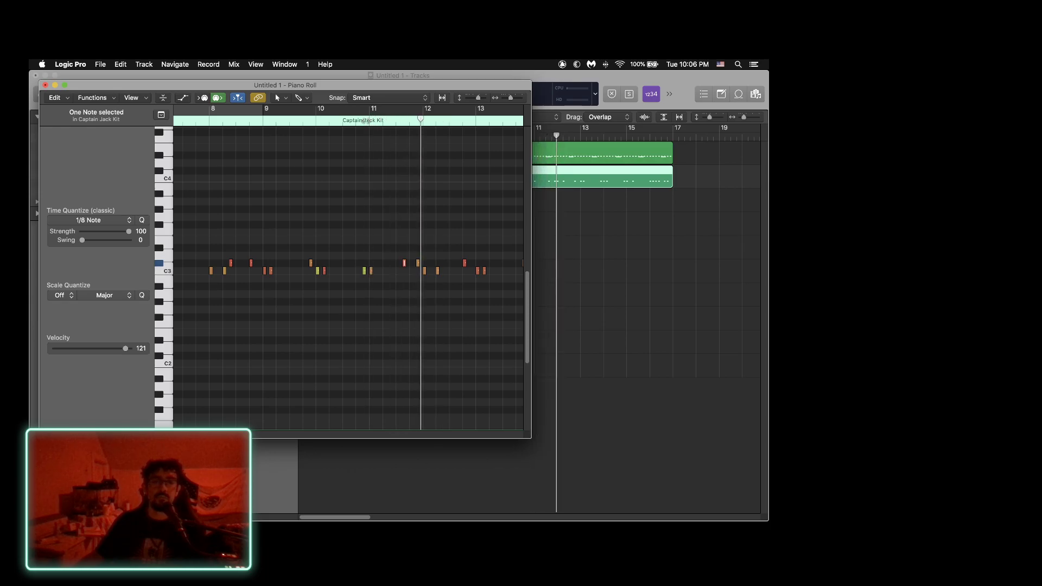
Try copying the second Argon Kit region's bar 11 D4 note to just before bar 12.
click(46, 85)
click(534, 154)
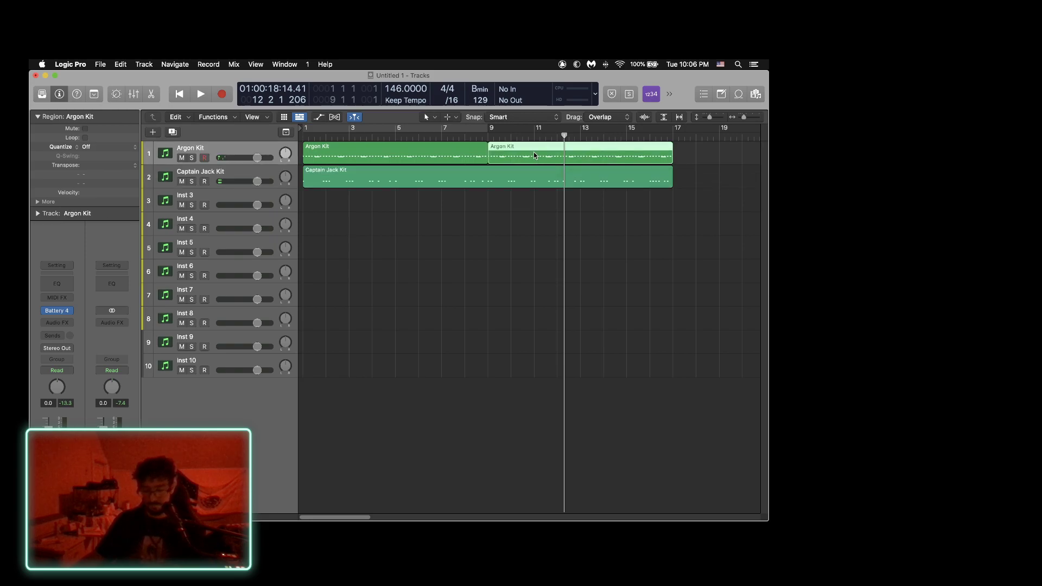
double_click(533, 152)
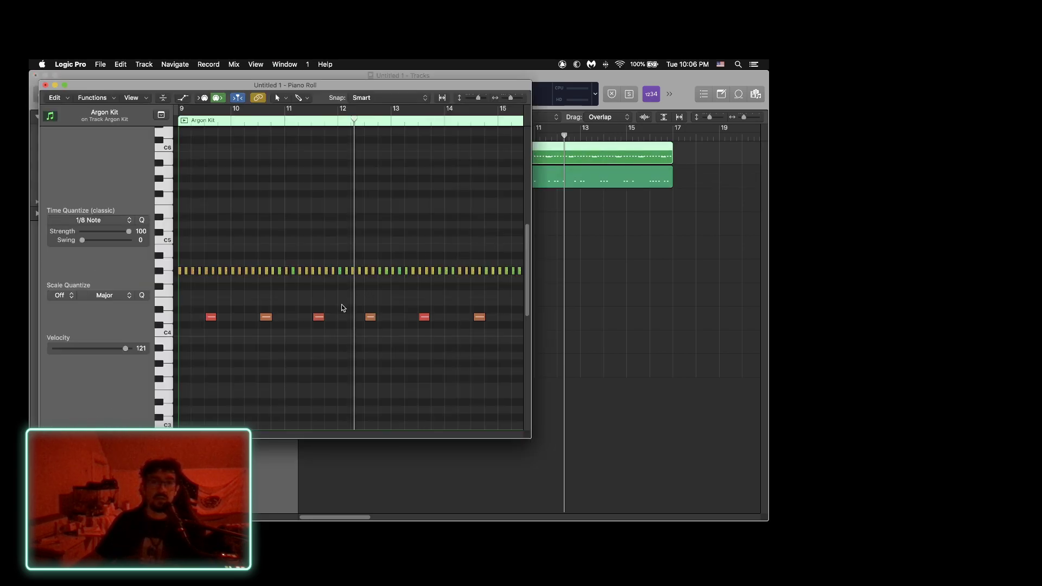
click(319, 318)
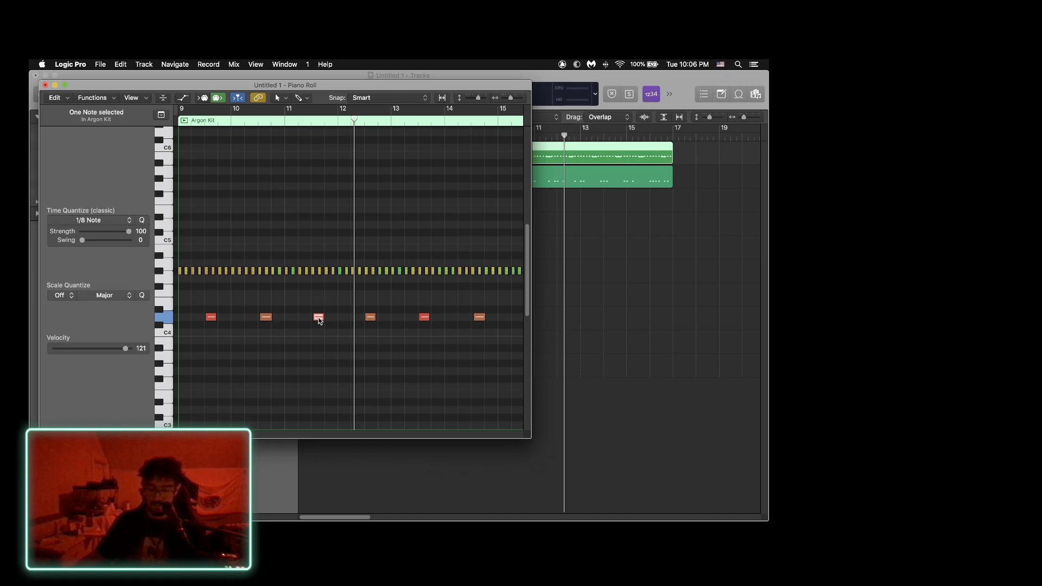
drag(320, 320, 339, 317)
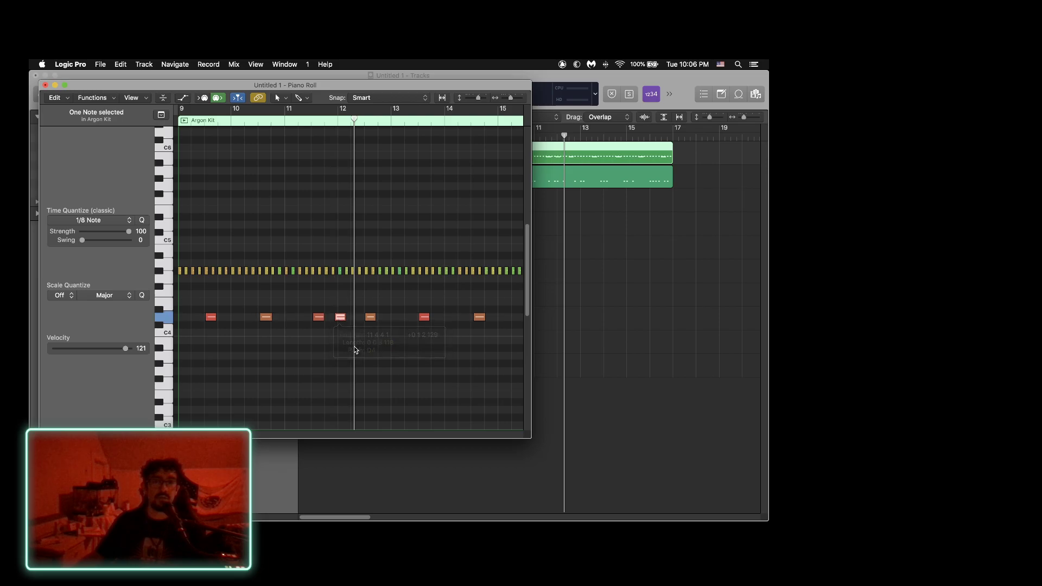
click(46, 86)
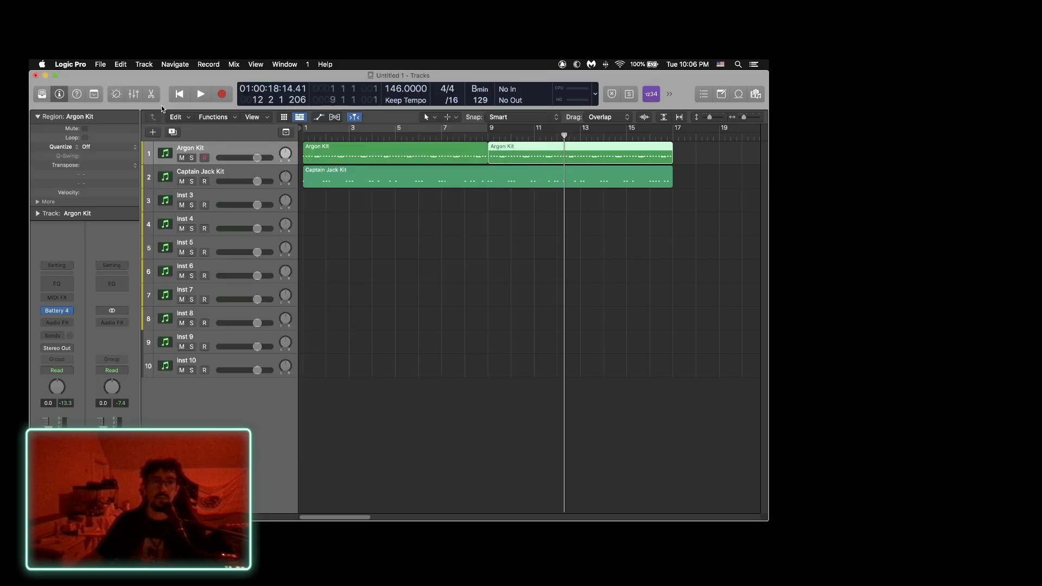
Place the playhead at beat 4 of bar 11, beside the raised C♯3 note in the Captain Jack Kit region.
click(605, 175)
key(super+4)
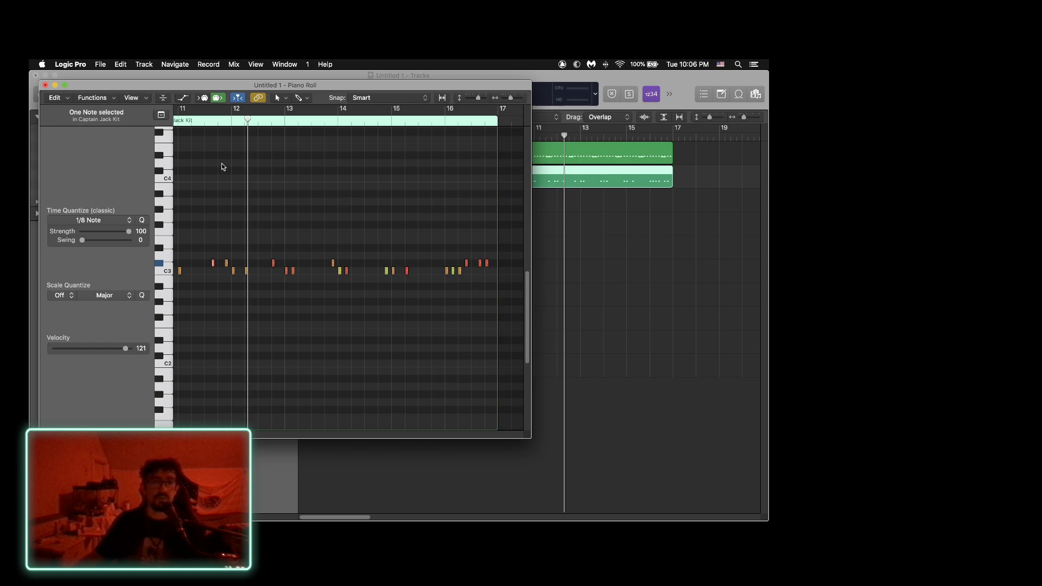
click(218, 123)
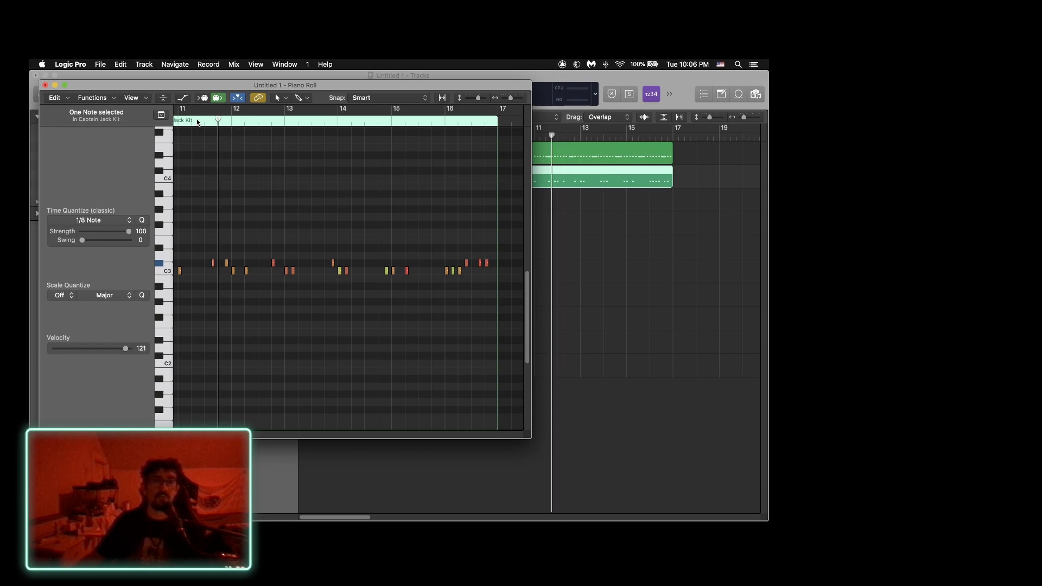
click(46, 85)
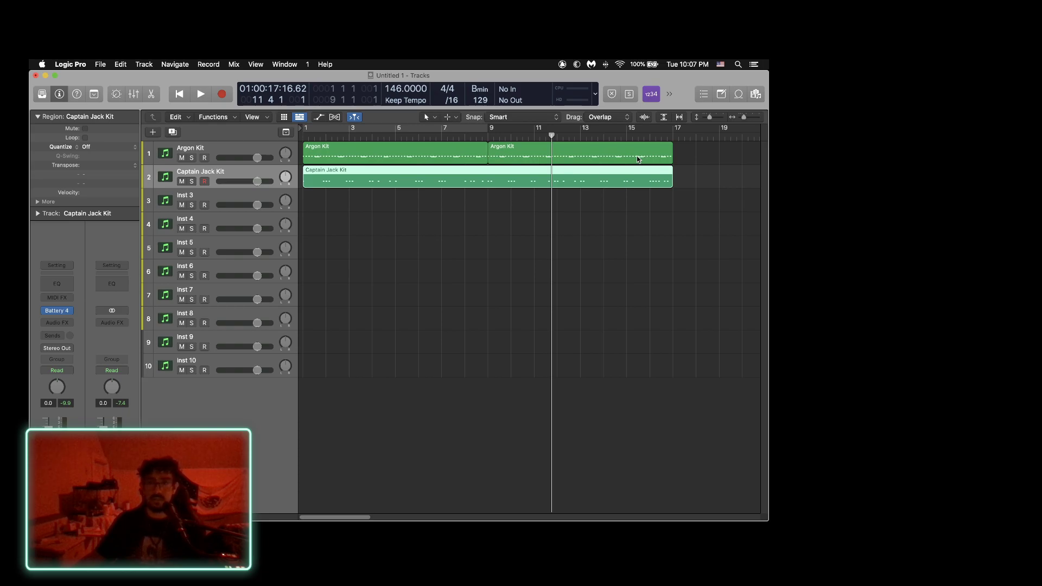
In the second Argon Kit region, copy bar 11's D4 note to beat 4, then shift the copy to bar 12's start, playing back each placement.
click(620, 156)
key(super+4)
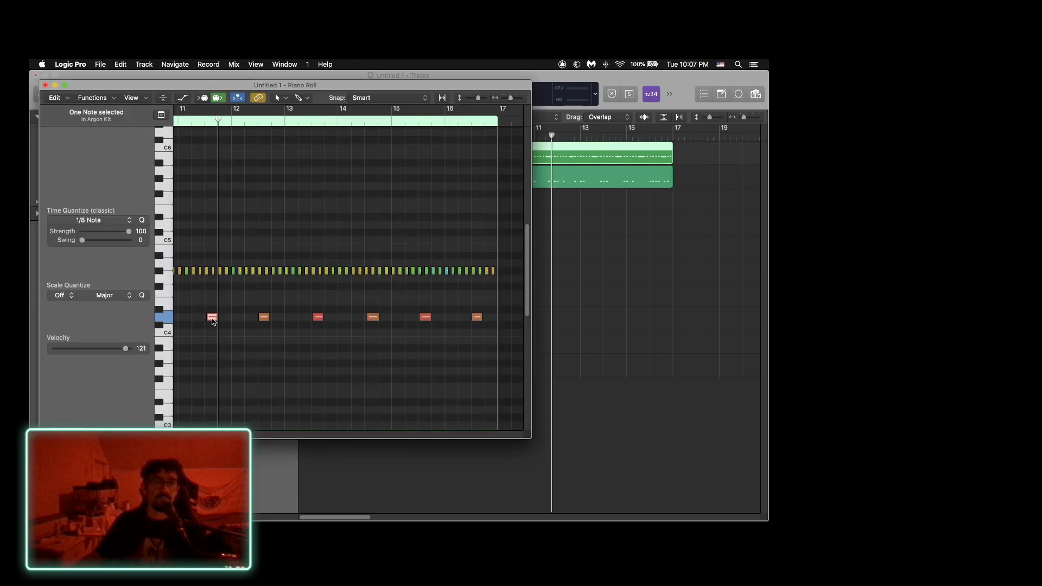
drag(212, 318, 222, 318)
scroll(224, 322, left, 3)
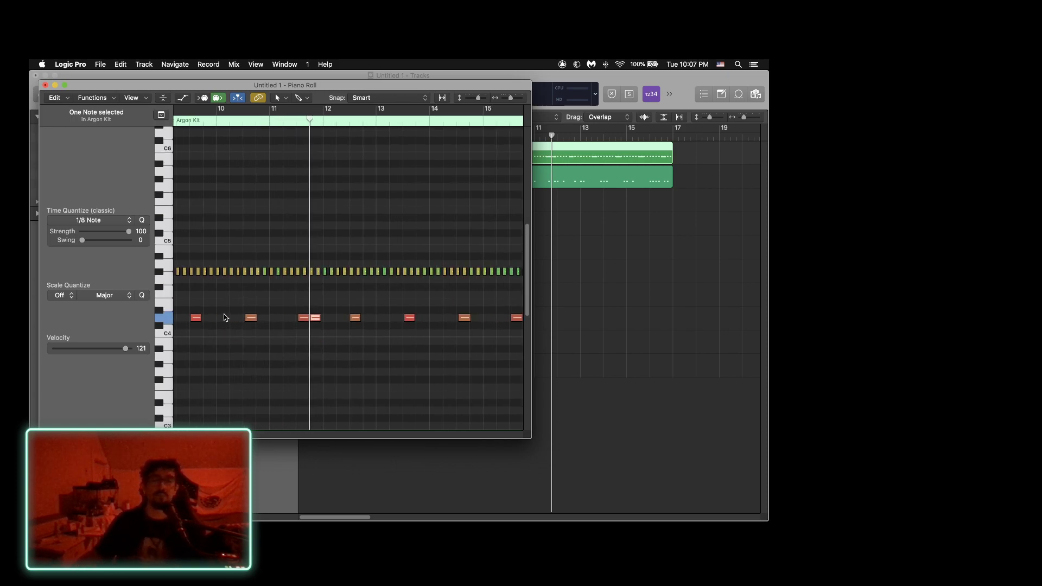
click(224, 122)
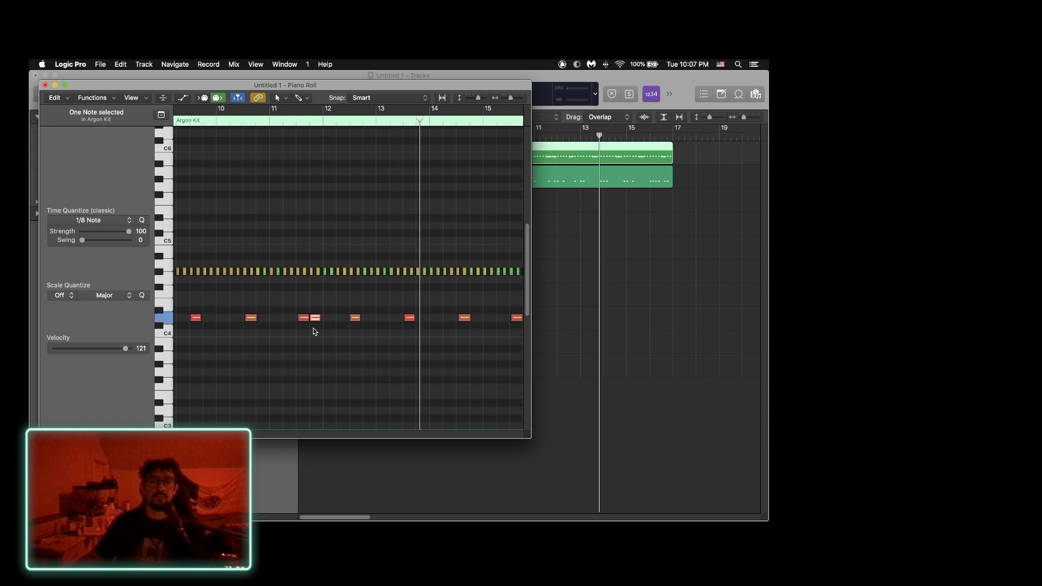
double_click(271, 122)
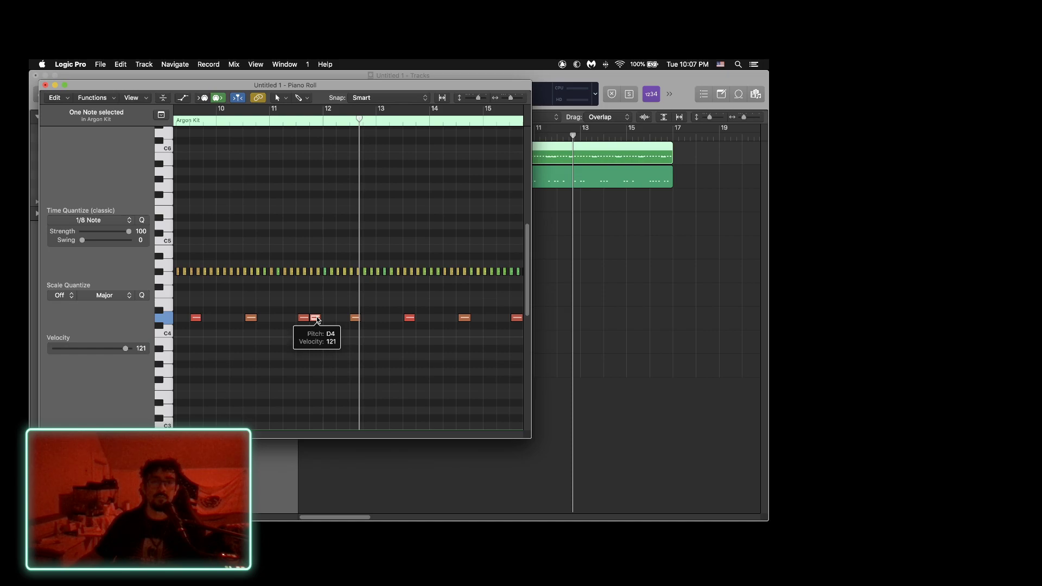
drag(319, 318, 330, 318)
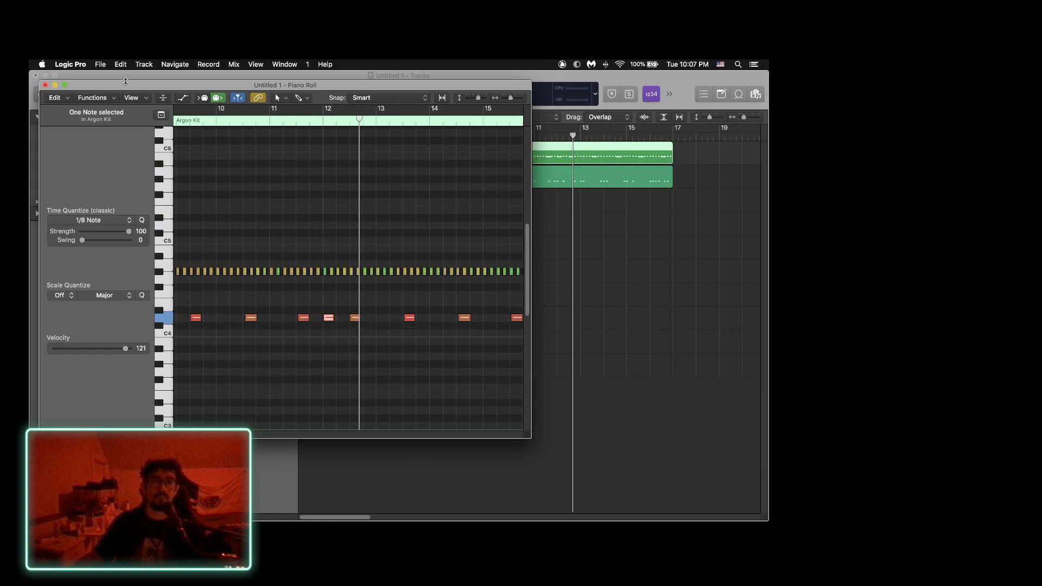
click(220, 124)
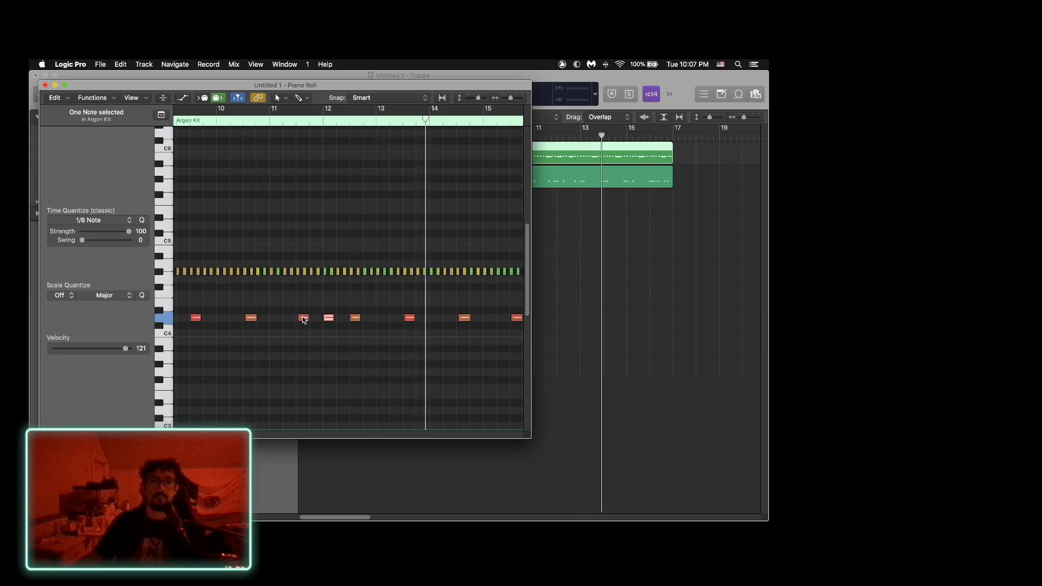
Try another copy of bar 11's D4 note at position 11 4 1 1 and play it back.
drag(303, 320, 315, 318)
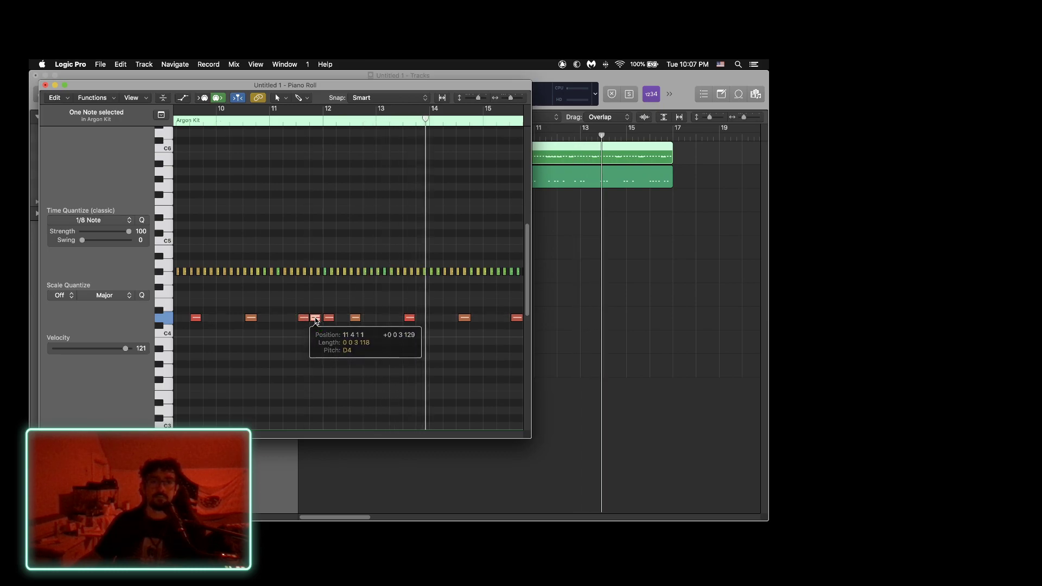
click(265, 125)
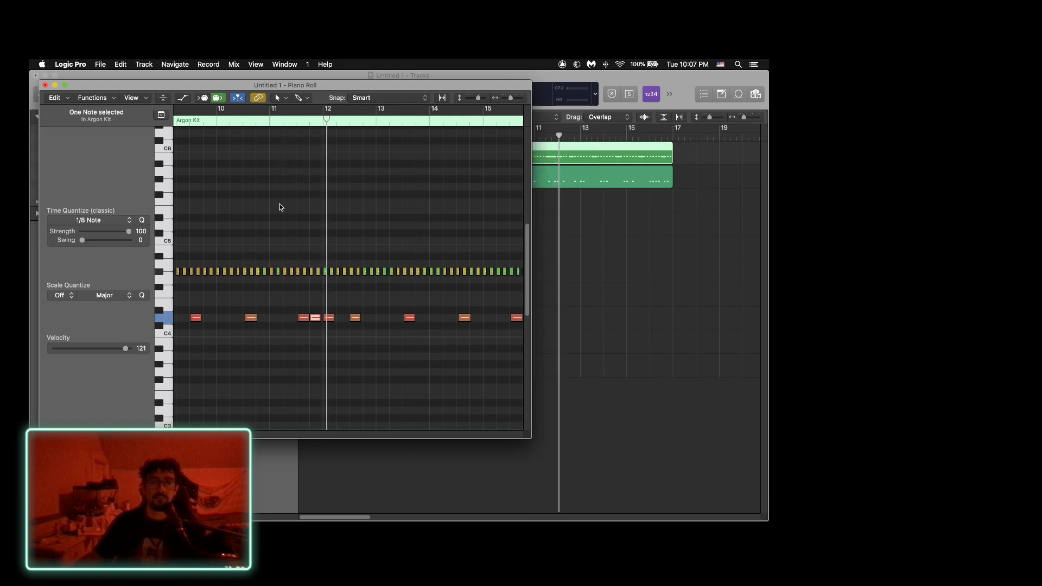
click(316, 318)
key(Delete)
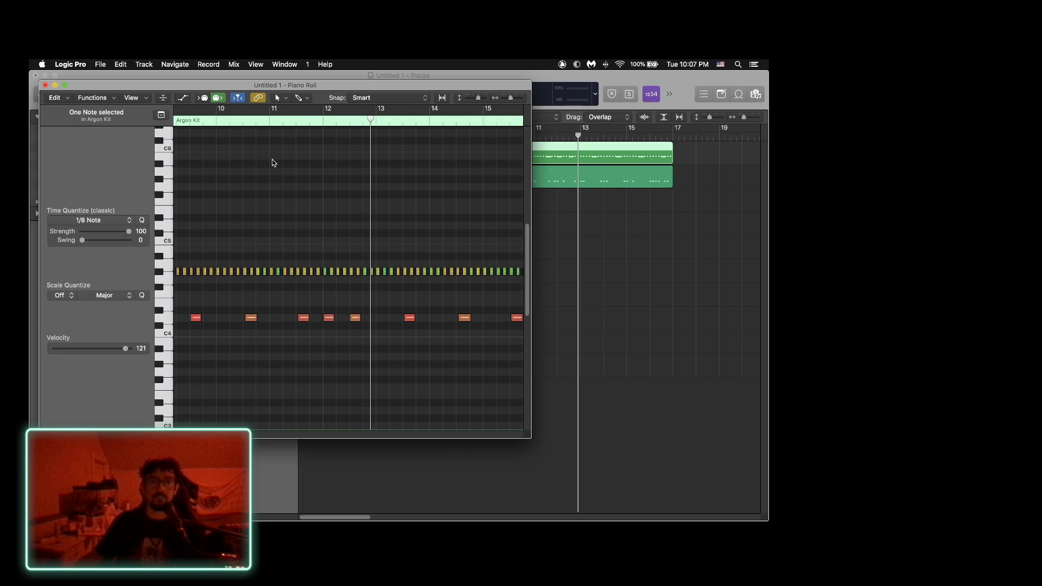
Open the Captain Jack Kit region's notes and delete the second C3 note in bar 9.
click(45, 85)
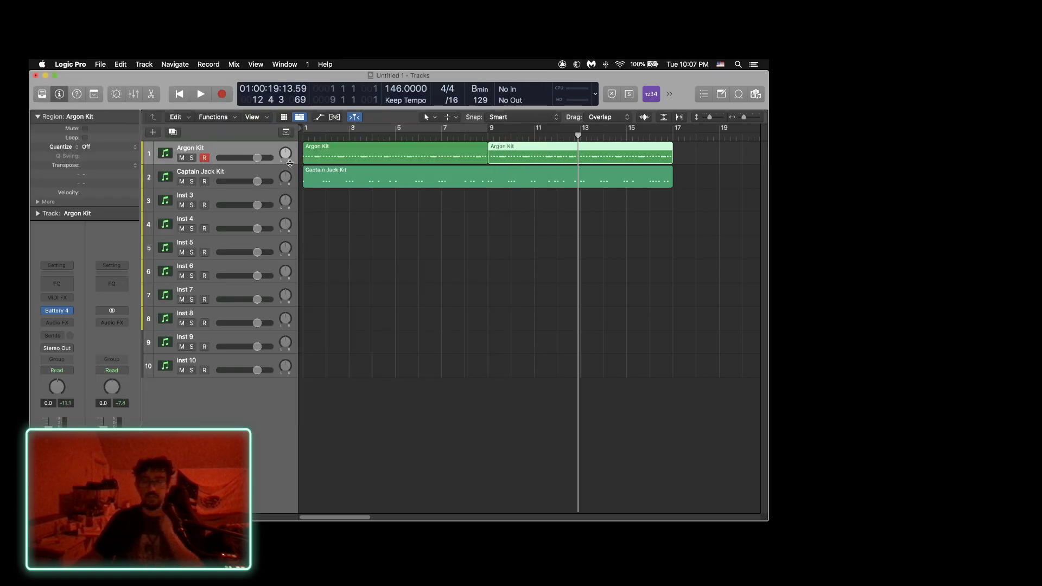
click(530, 173)
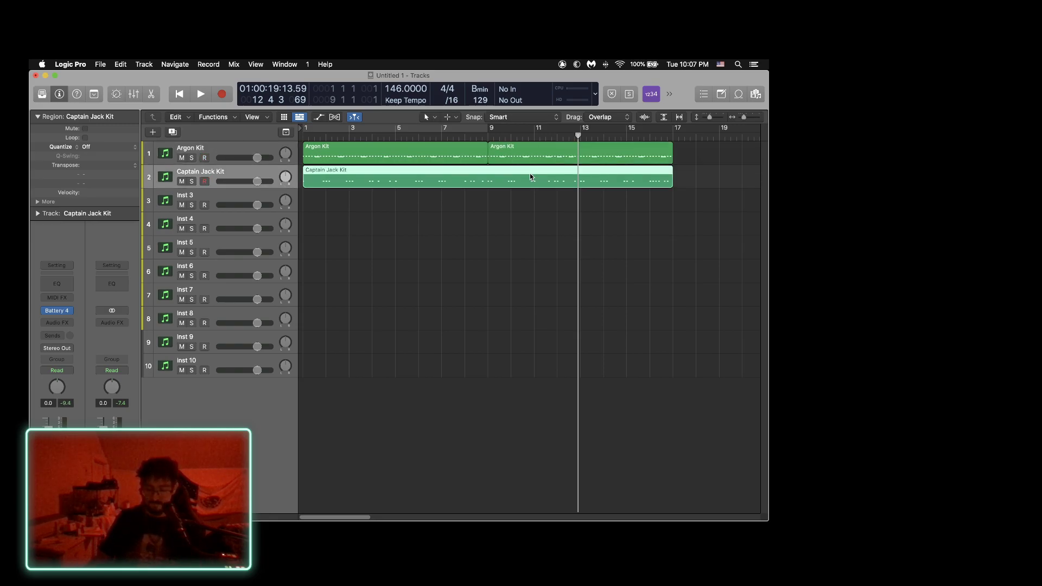
double_click(530, 174)
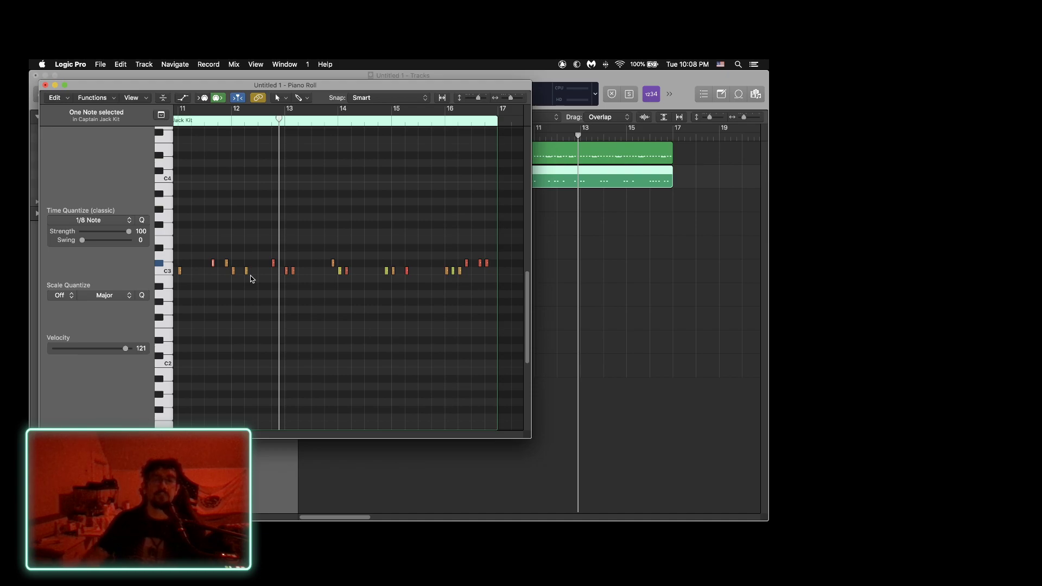
scroll(249, 275, left, 5)
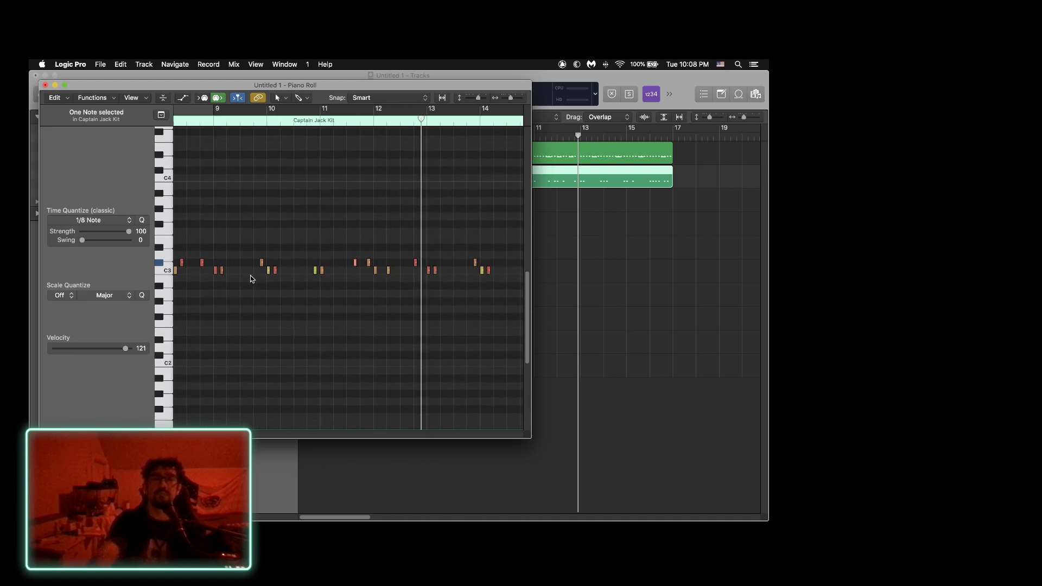
click(251, 315)
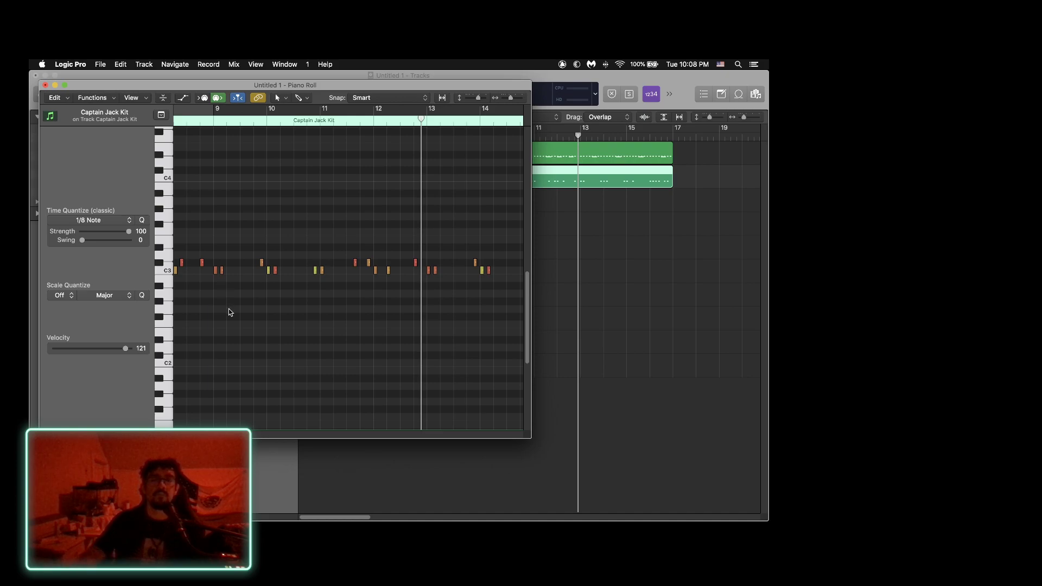
scroll(229, 312, left, 15)
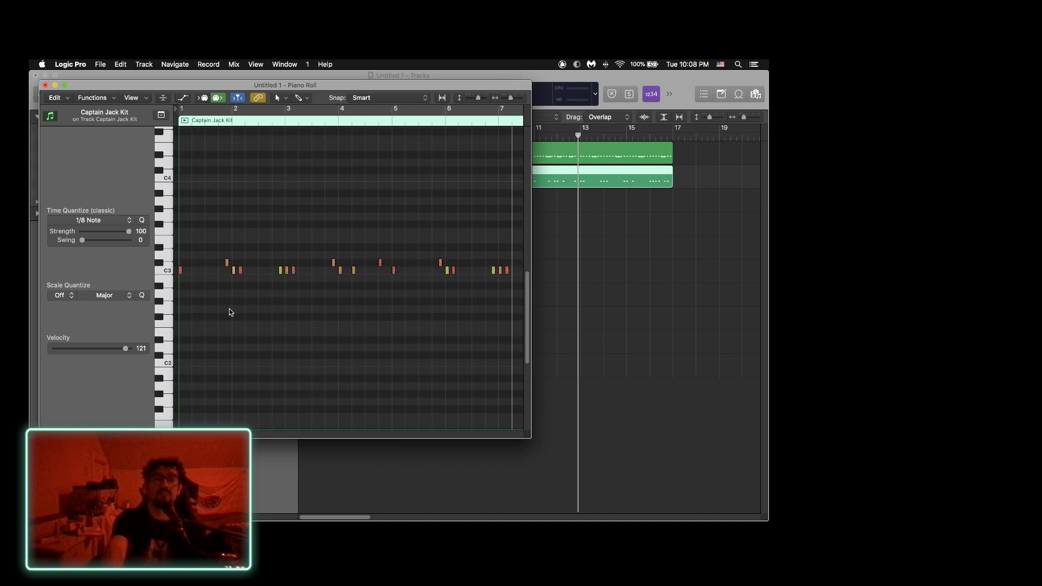
scroll(229, 312, right, 10)
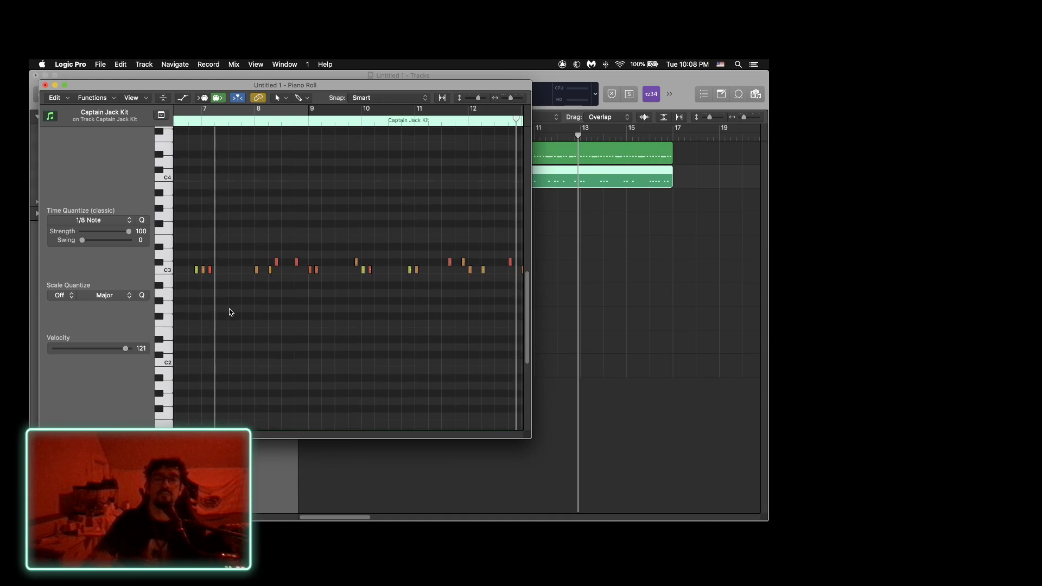
click(317, 271)
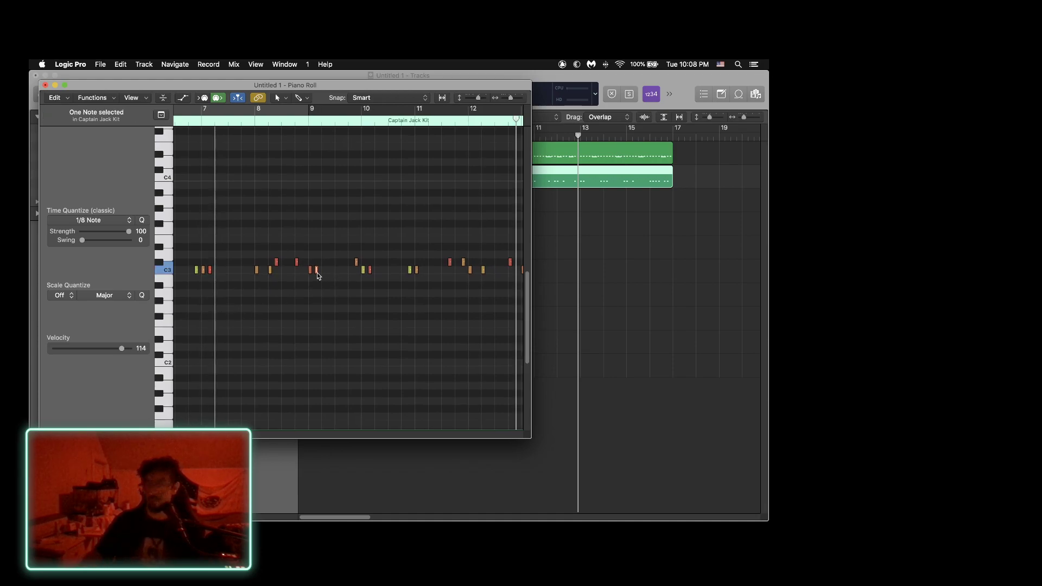
key(Delete)
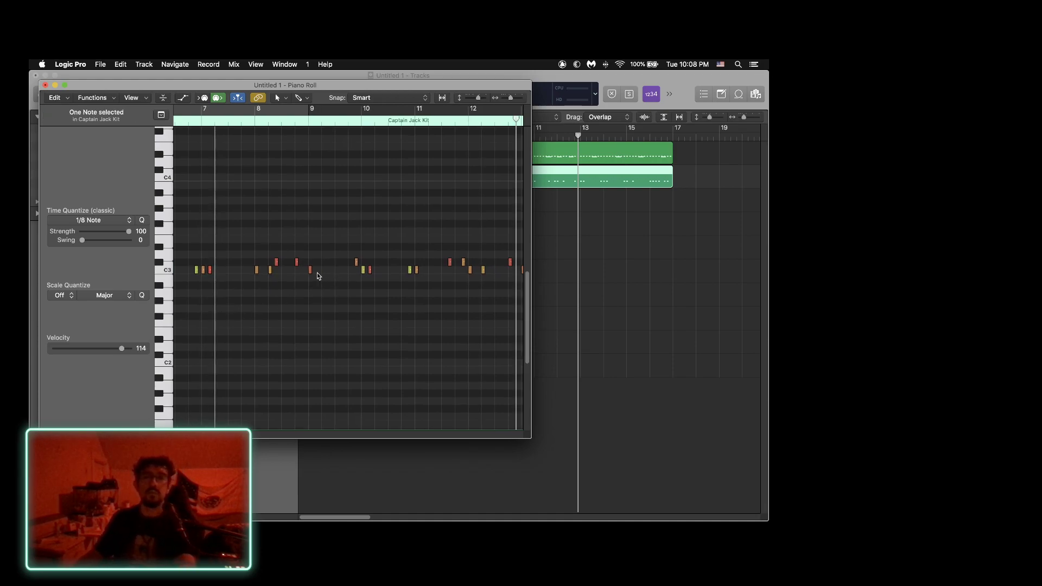
Delete the second C3 note in bar 13 of the Captain Jack Kit region and close the Piano Roll.
scroll(317, 273, right, 3)
scroll(320, 285, right, 1)
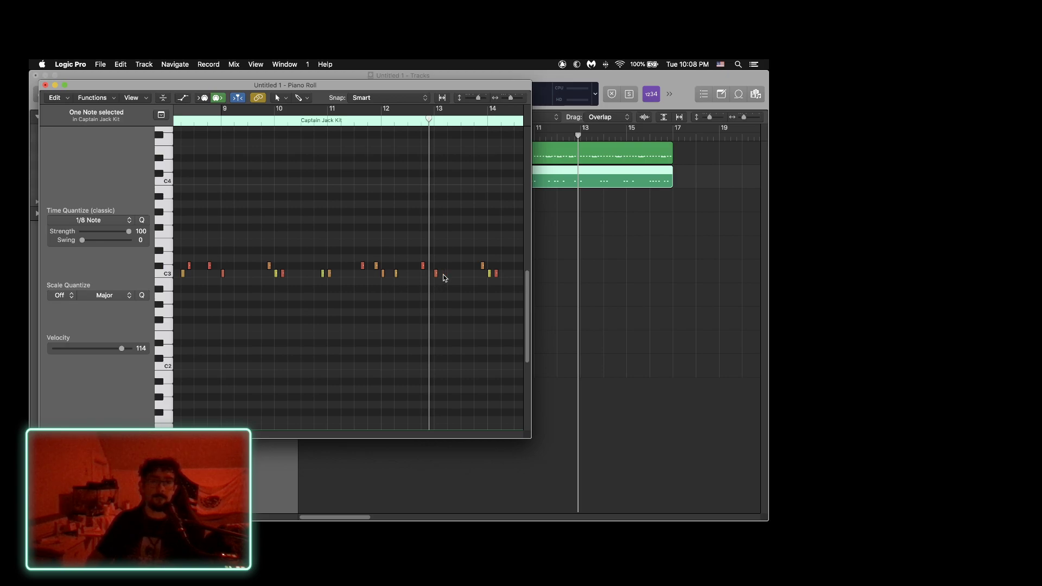
scroll(442, 275, right, 10)
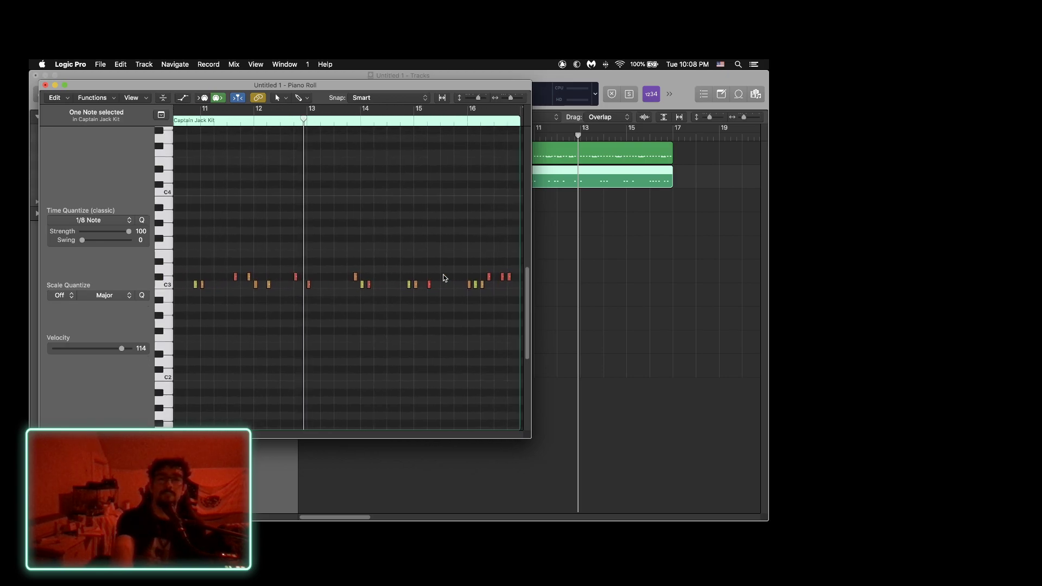
scroll(443, 275, right, 1)
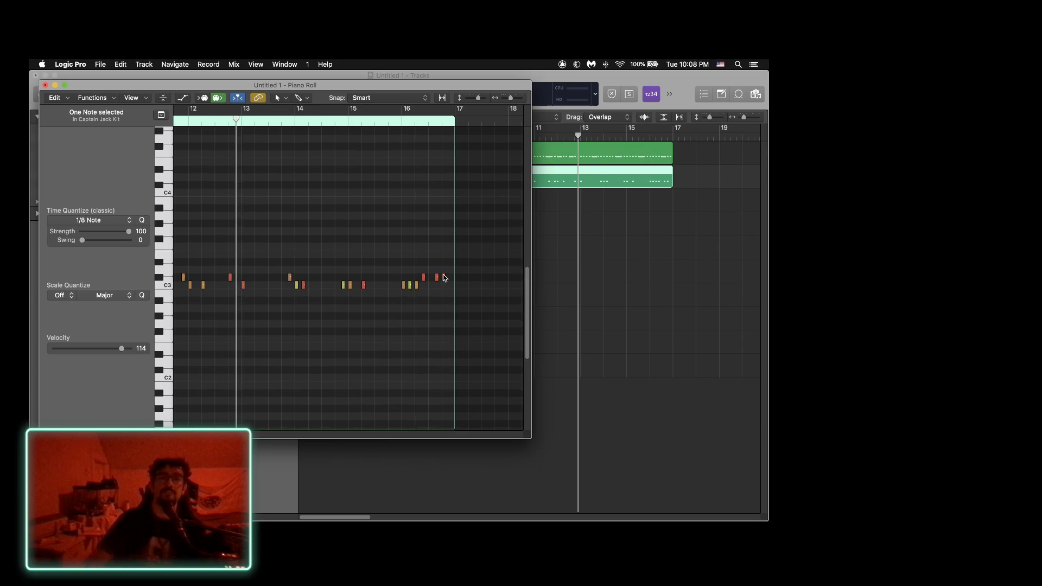
click(46, 85)
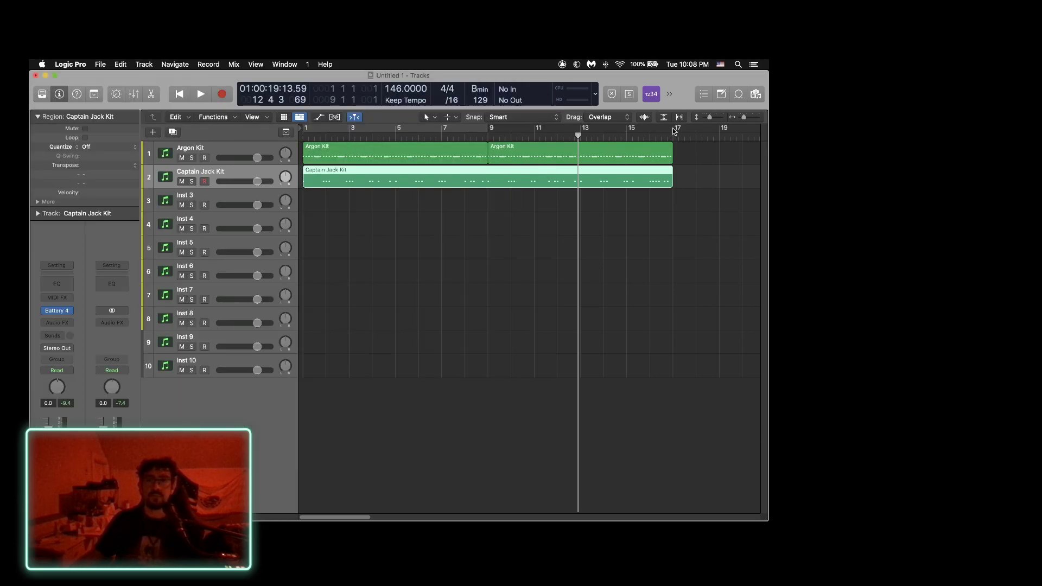
Set a cycle range from bar 1 to bar 17 and play the beat, selecting the Argon Kit track before stopping.
drag(673, 131, 287, 131)
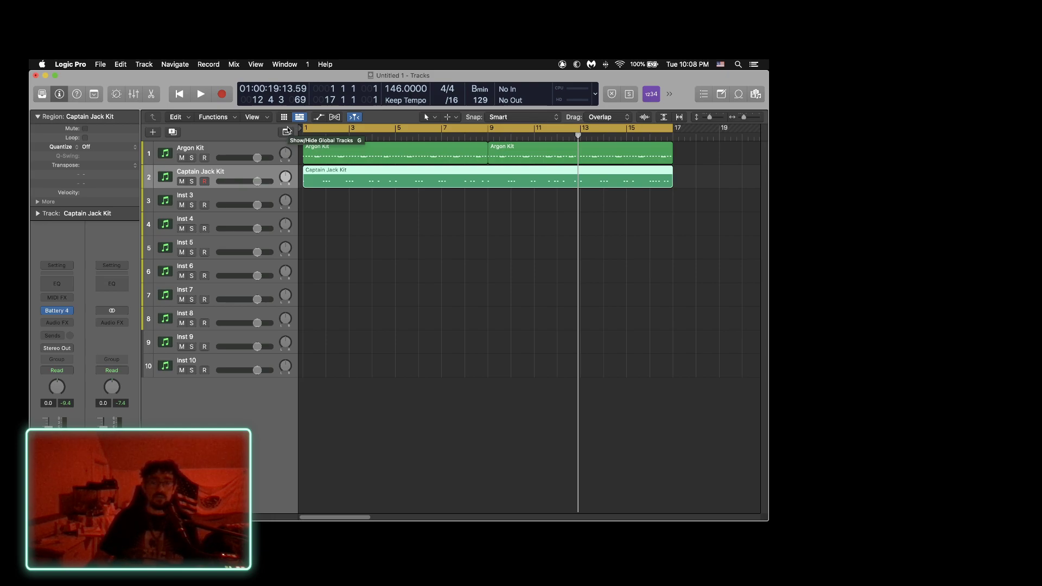
key(space)
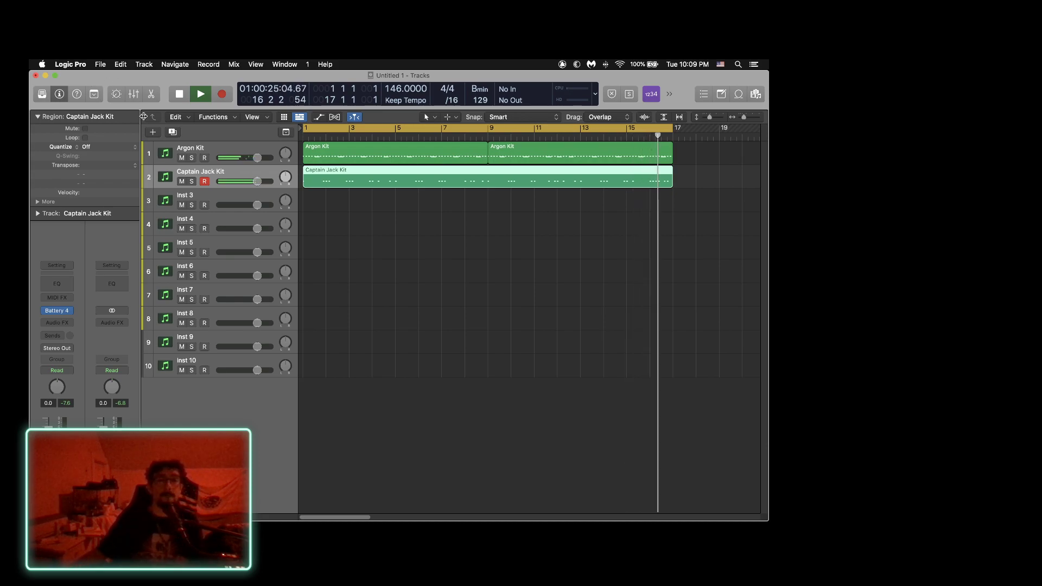
click(227, 144)
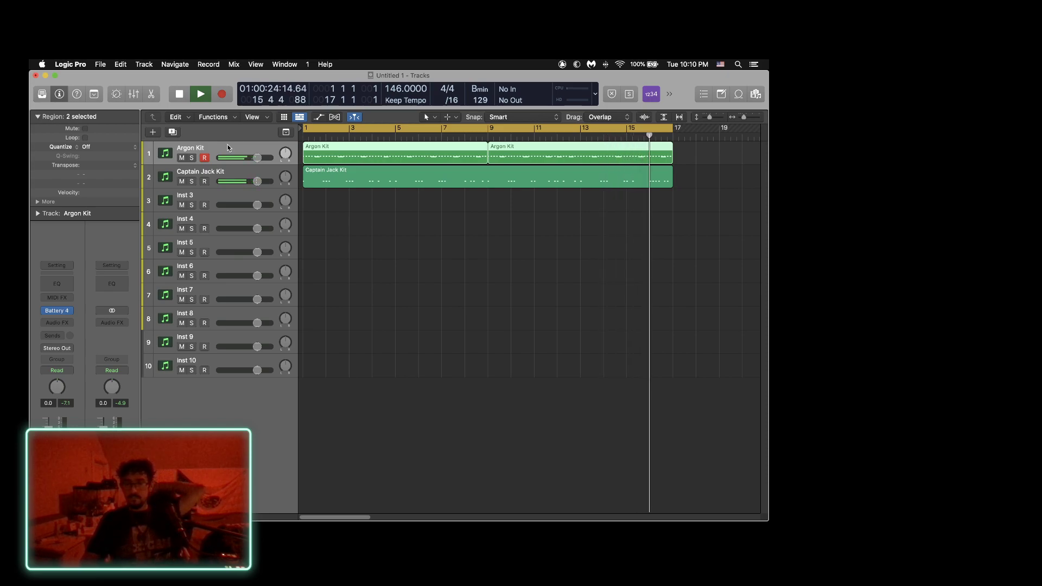
key(space)
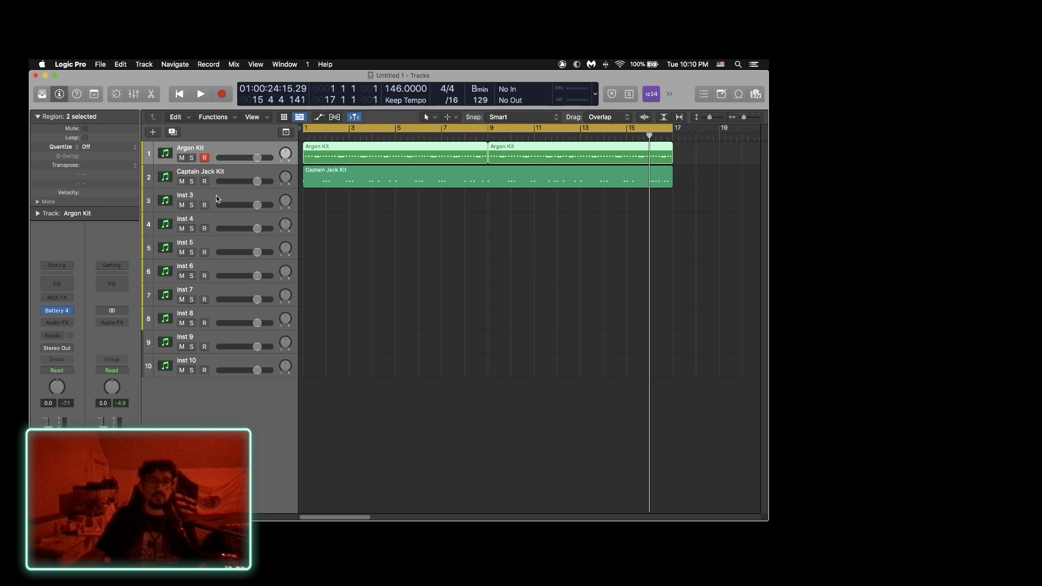
Open the first Argon Kit region's notes and delete bar 4's second G♯4 note, just before beat 2.
double_click(343, 161)
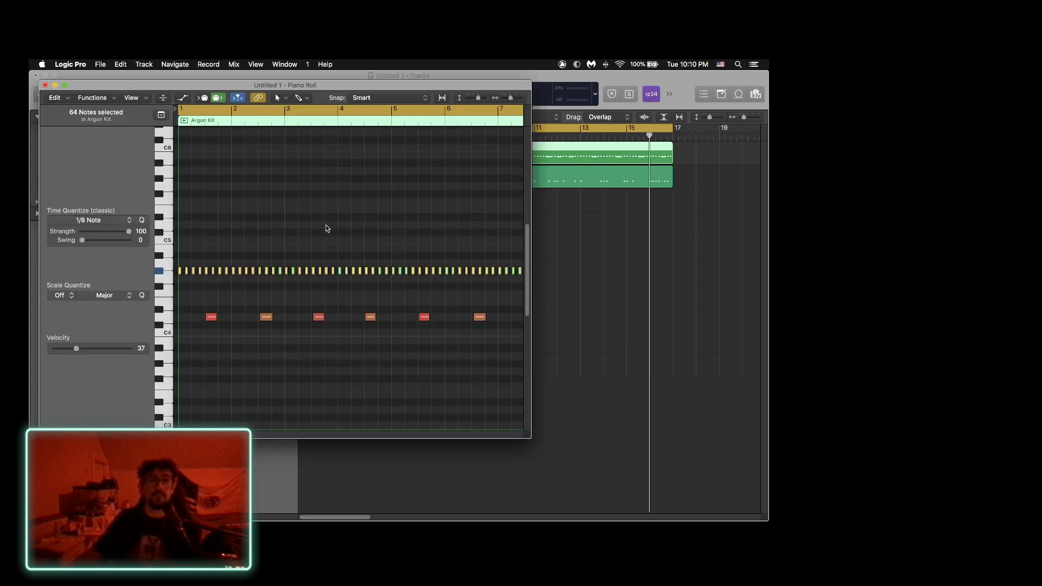
scroll(350, 229, up, 5)
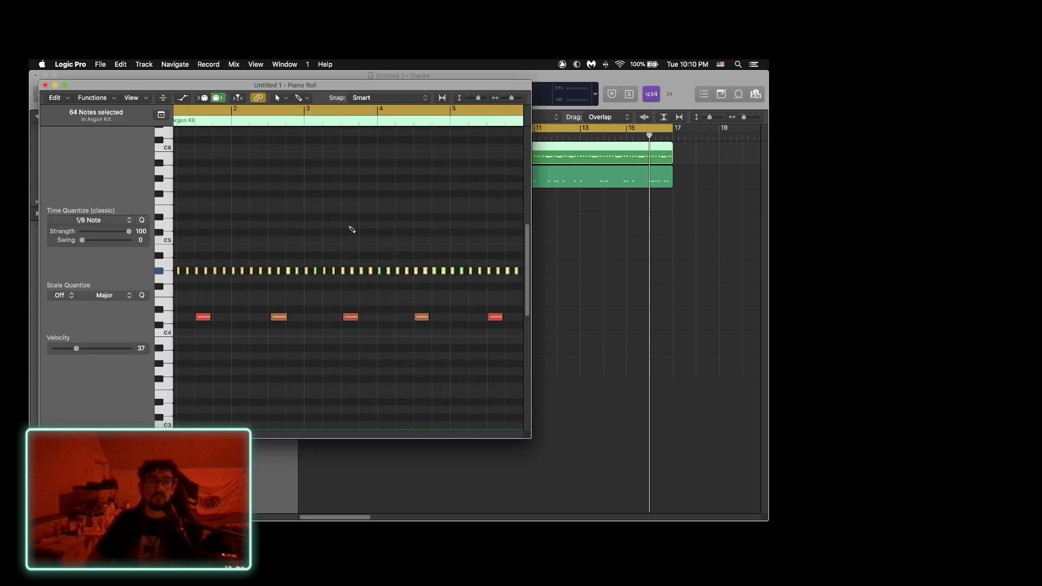
scroll(350, 229, left, 4)
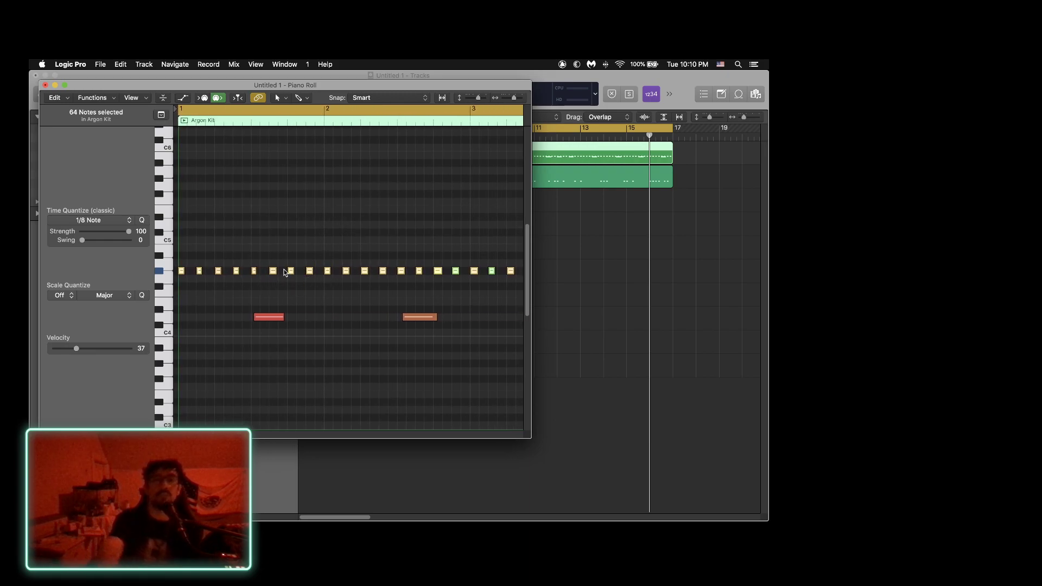
scroll(285, 272, right, 5)
scroll(285, 272, right, 2)
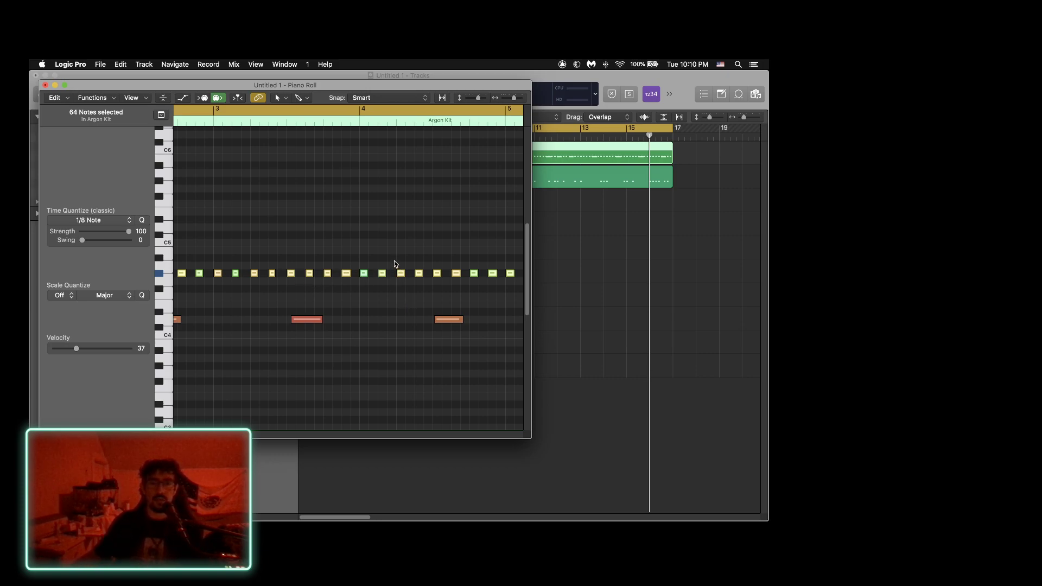
click(382, 273)
key(Delete)
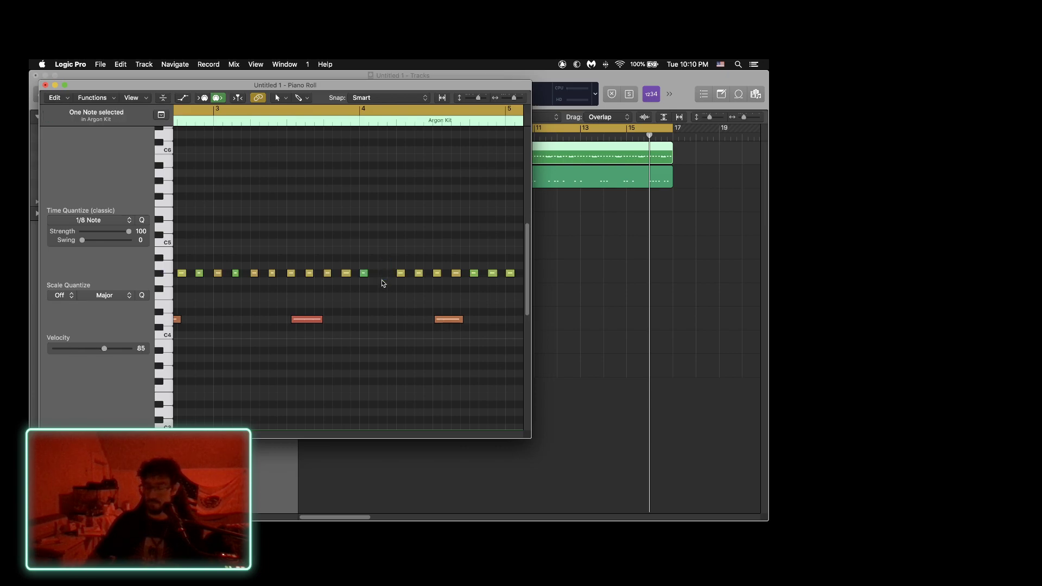
Try a roll by extending bar 4's first G♯4 note to beat 2, slicing it evenly with the Scissors tool and playing it back.
click(365, 273)
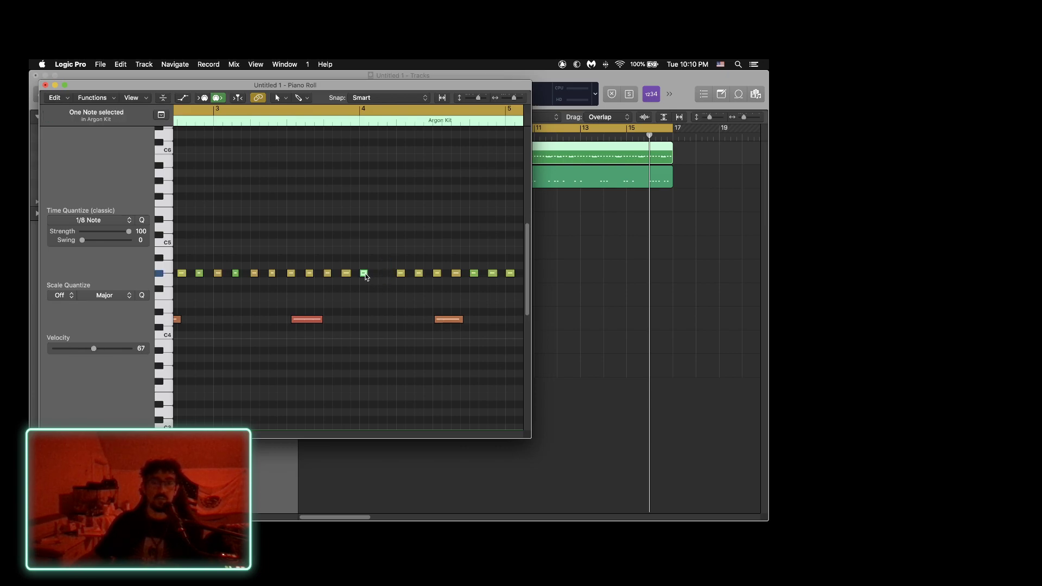
drag(366, 277, 394, 287)
click(306, 102)
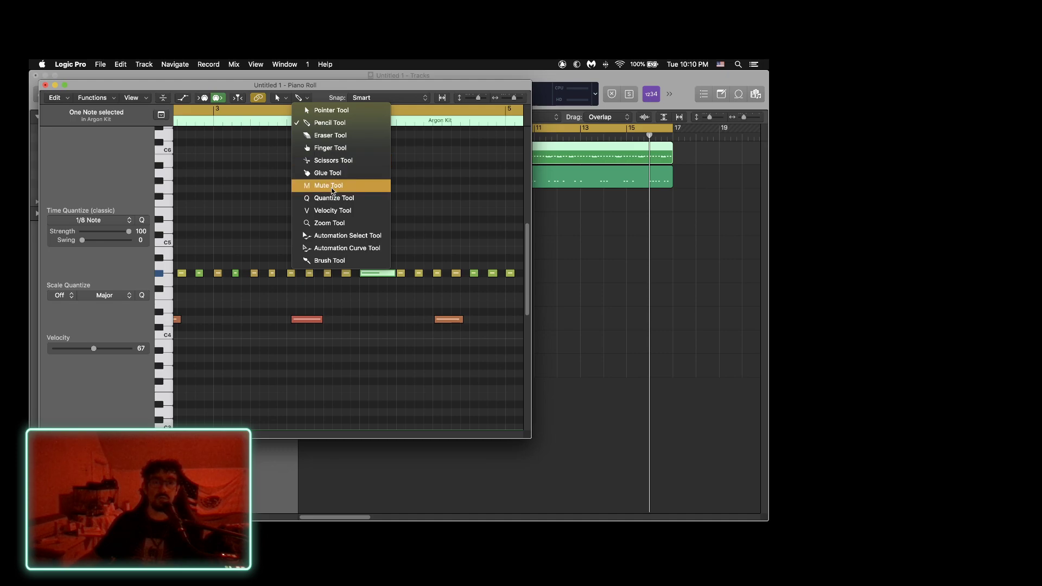
click(331, 161)
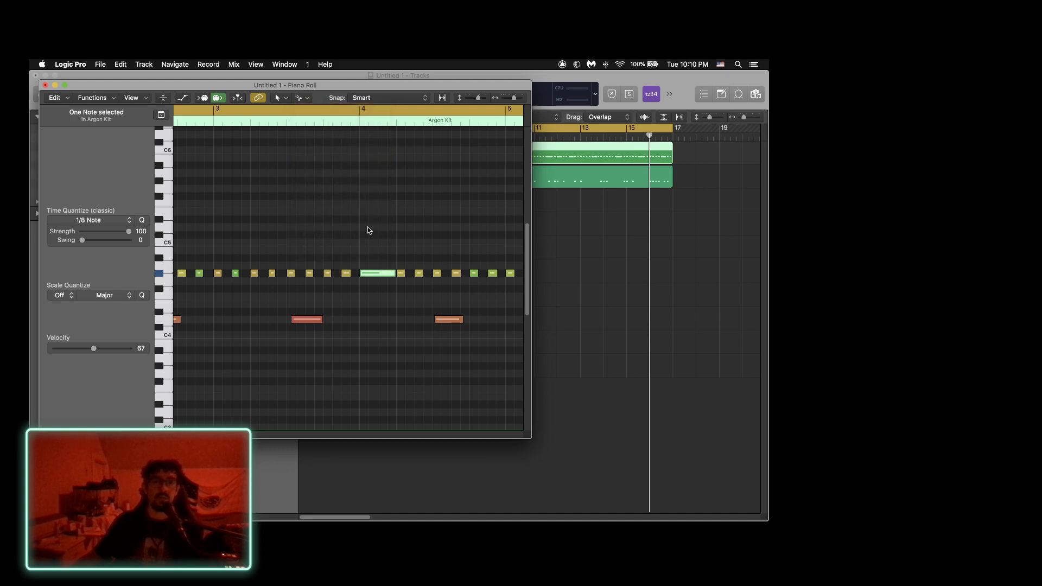
alt+click(364, 274)
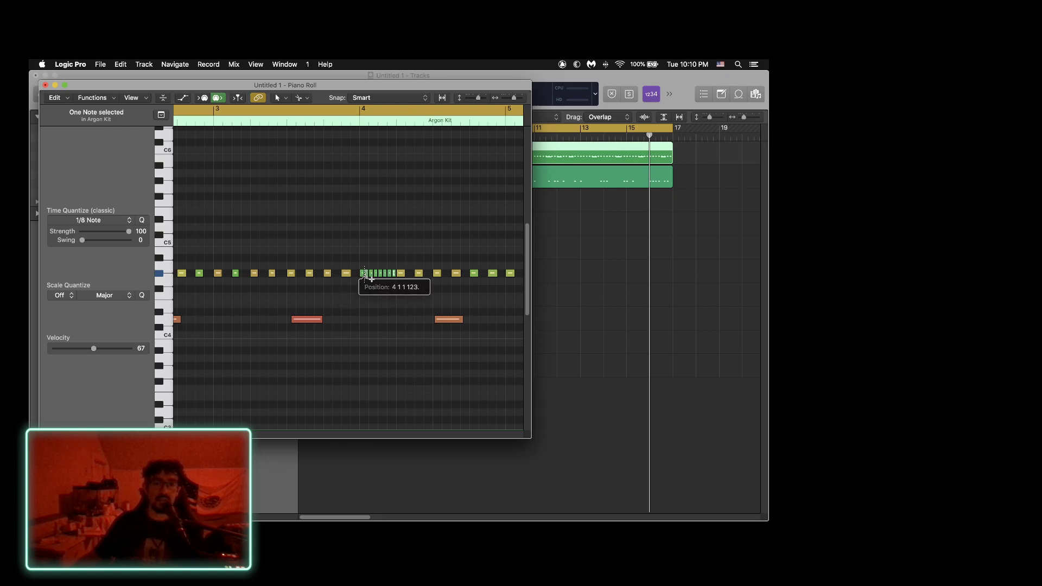
double_click(213, 124)
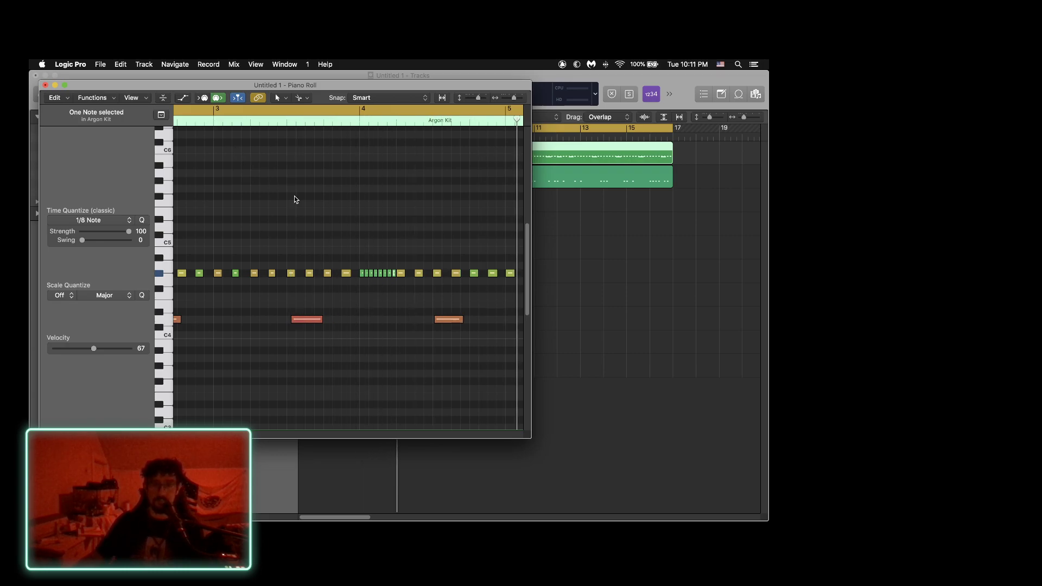
Undo the roll and the note deletion at the start of bar 4 in the first Argon Kit region.
key(super+z)
key(super+z)
super+click(382, 273)
Extend the G♯4 note at bar 4's beat 2 to the next note, slice it, play back from bar 3 and close the Piano Roll.
drag(405, 274, 410, 277)
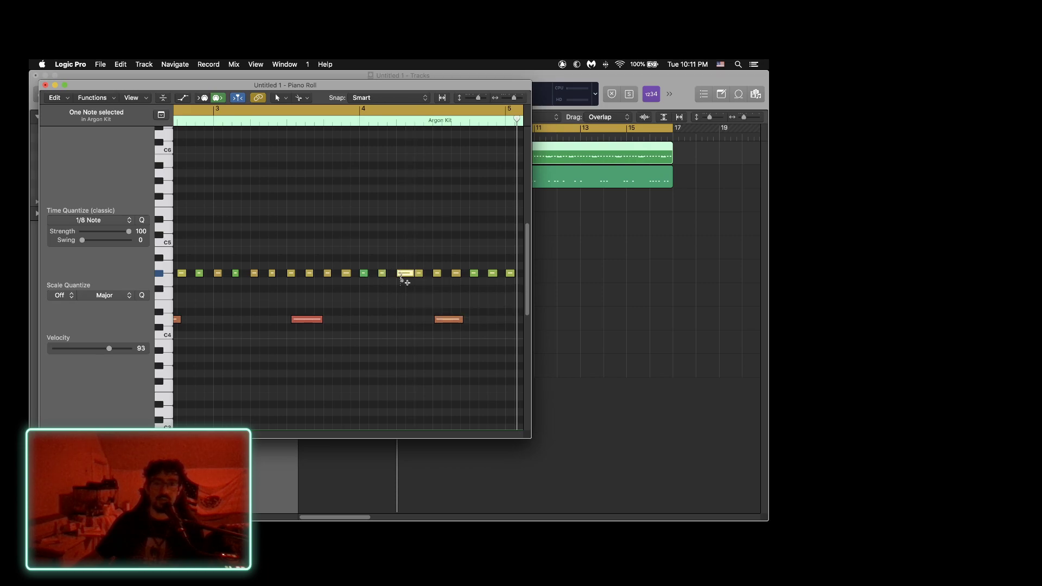
click(402, 274)
click(210, 120)
key(space)
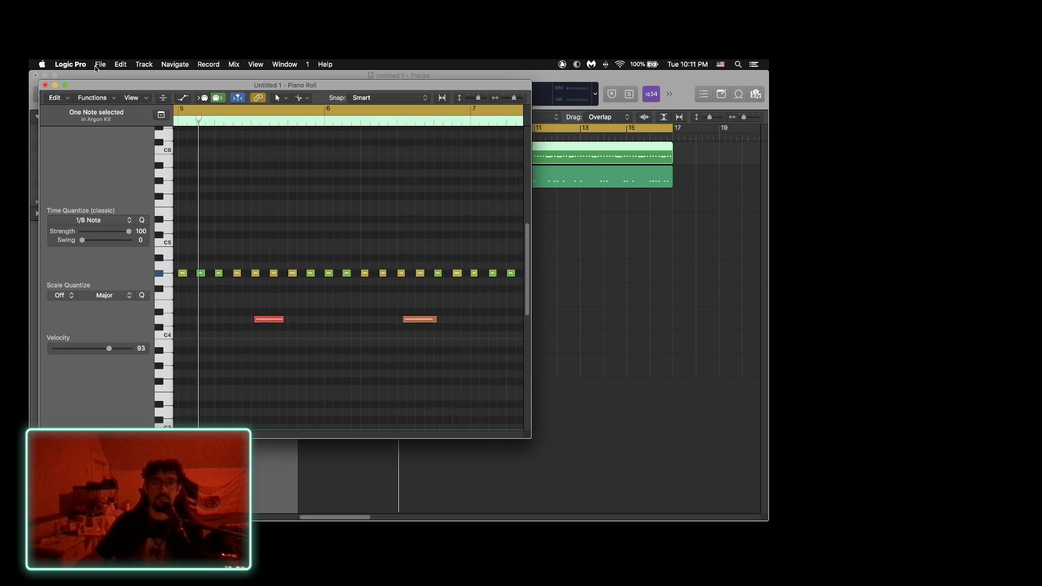
click(46, 85)
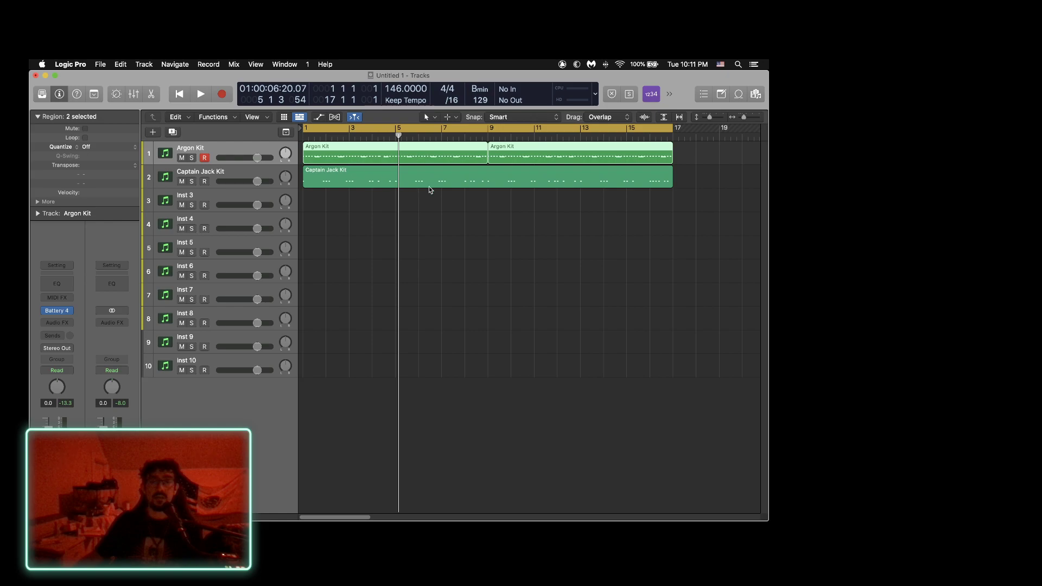
Deselect the regions, review the Argon Kit and Captain Jack Kit channel strips in the Mixer, and close it.
click(458, 196)
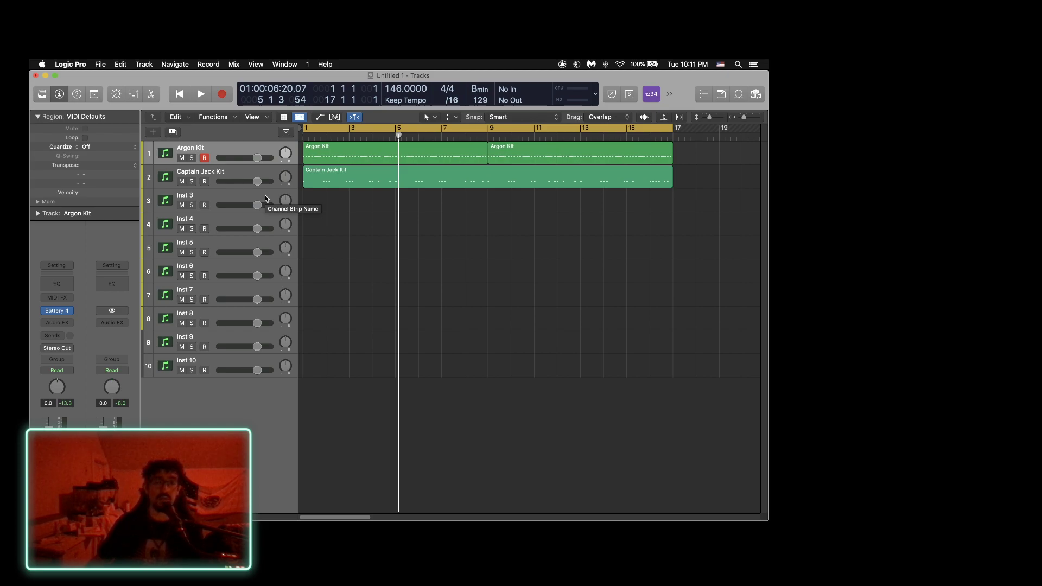
key(super+f)
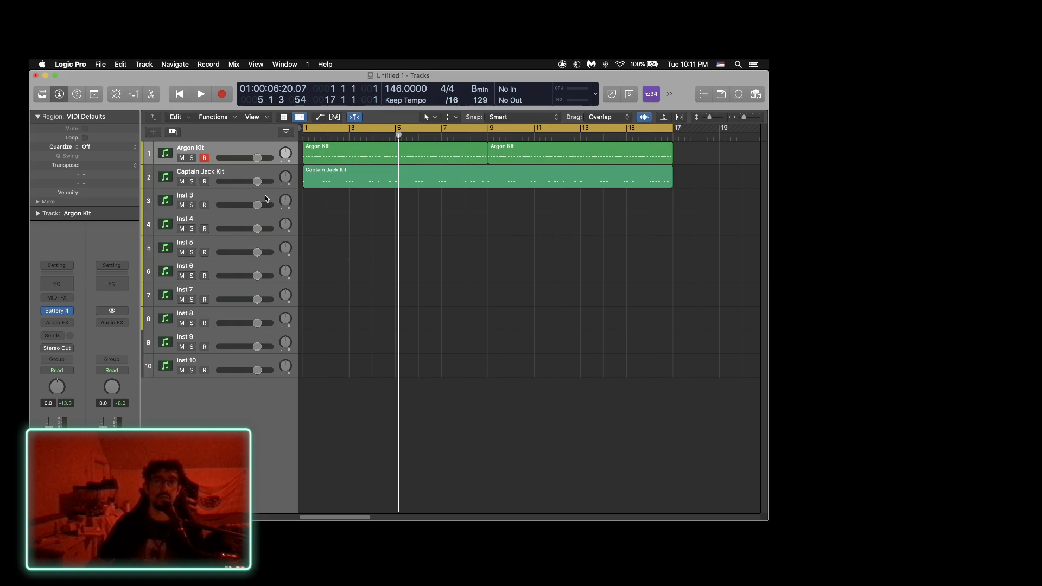
key(x)
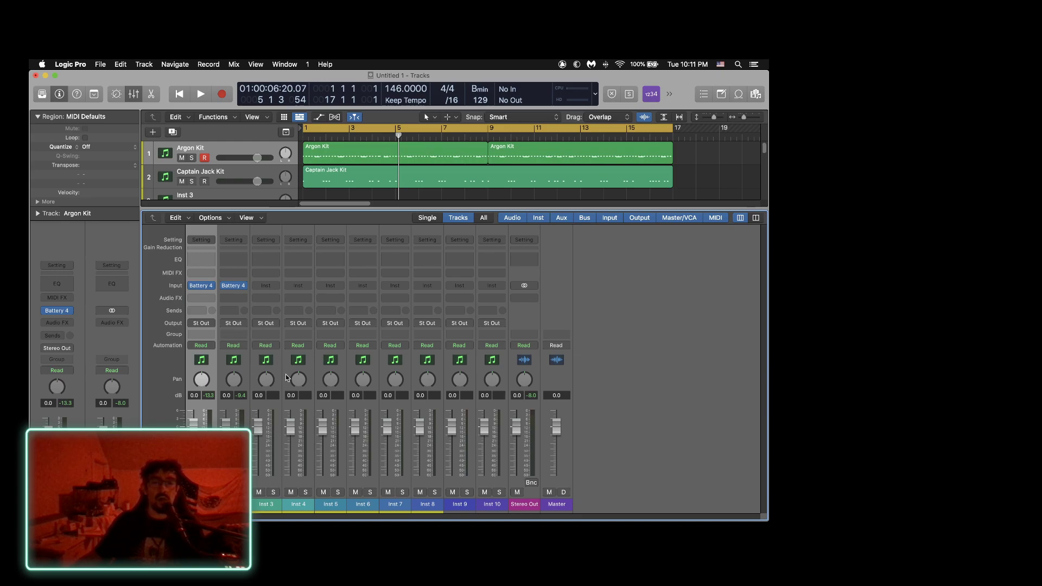
mouse_move(231, 288)
click(234, 261)
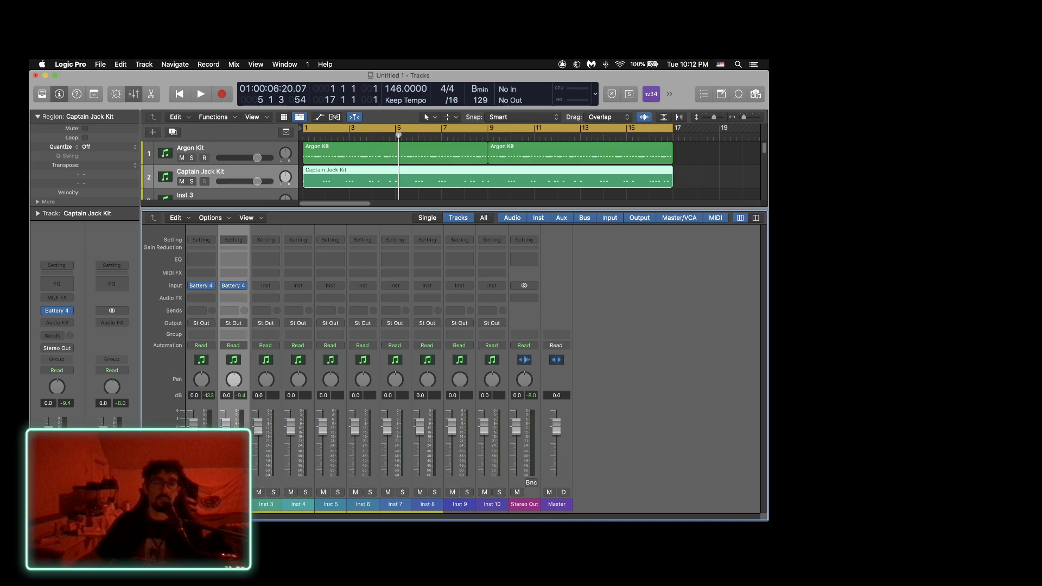
click(202, 477)
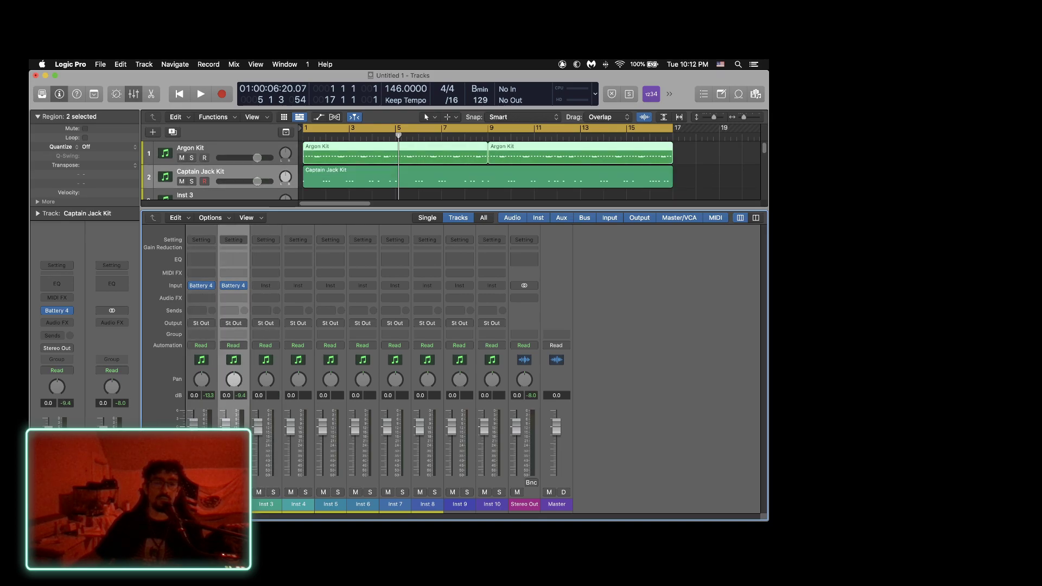
click(233, 477)
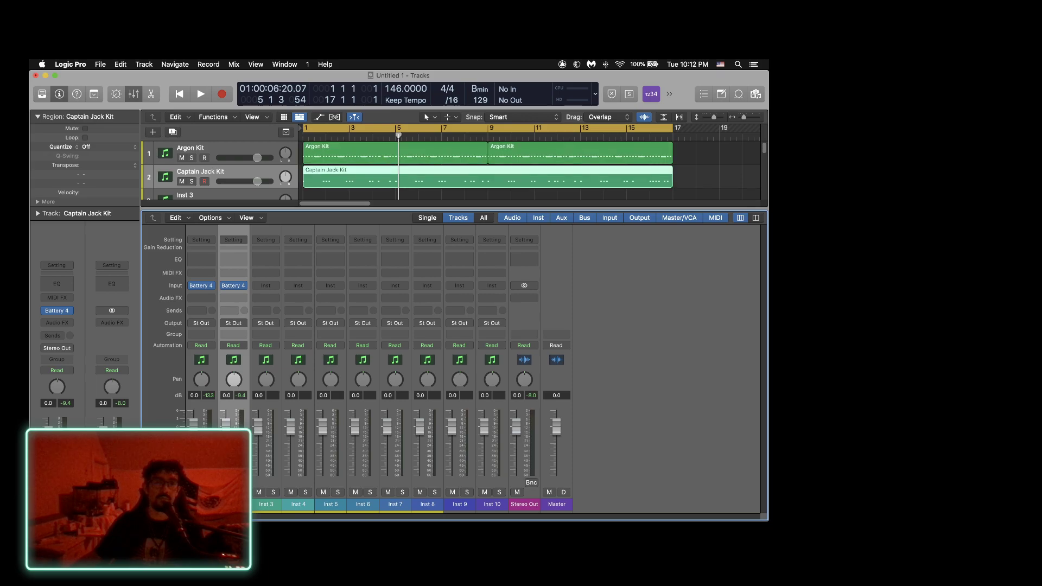
key(x)
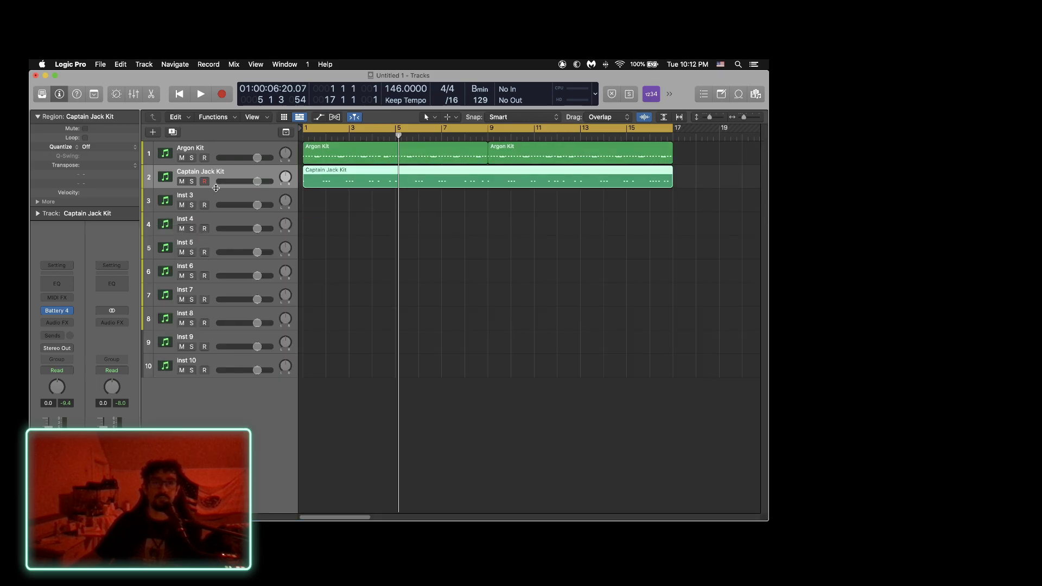
Move the Captain Jack Kit track to the first position above Argon Kit and select the Argon Kit track.
drag(233, 172, 234, 252)
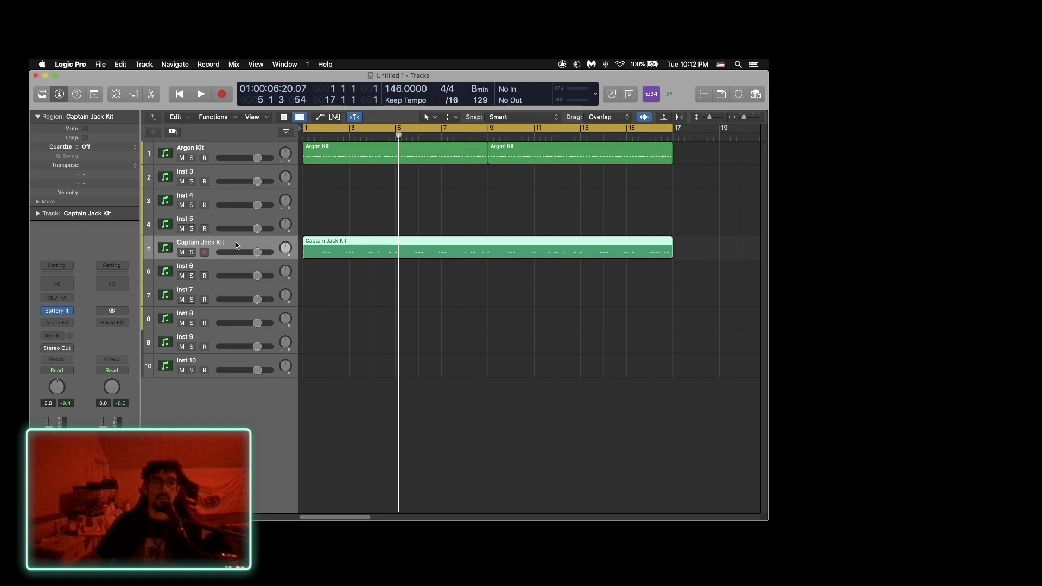
drag(238, 245, 232, 146)
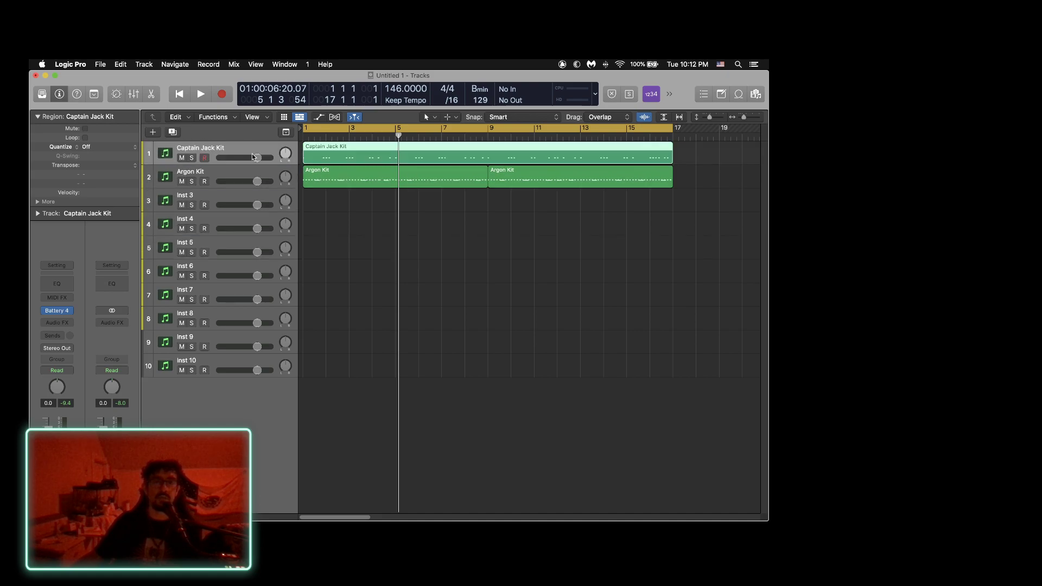
click(228, 176)
Open the Mixer again and select the Inst 3 through Inst 5 channel strips together.
key(x)
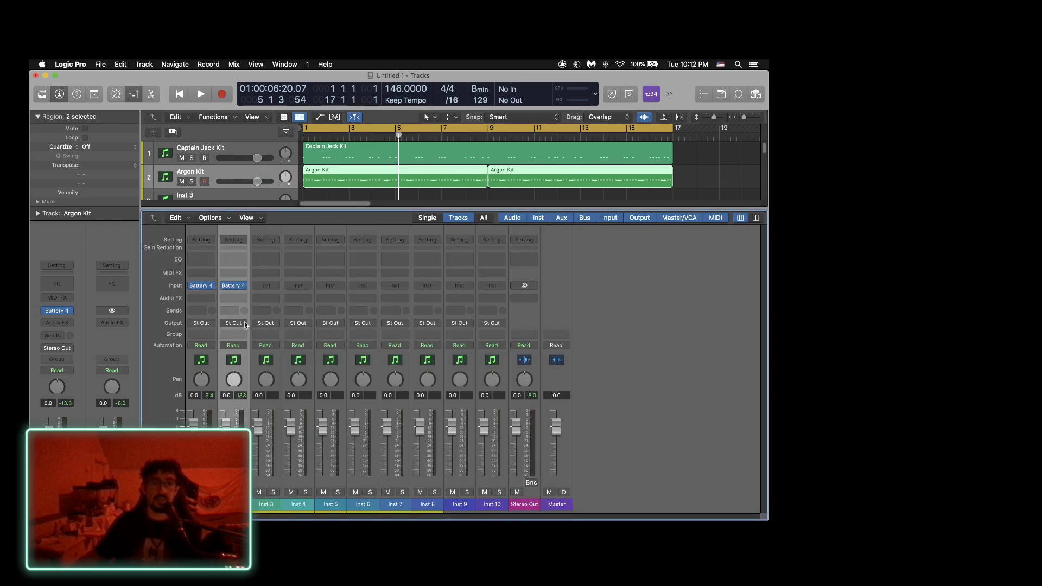
click(273, 479)
shift+click(321, 487)
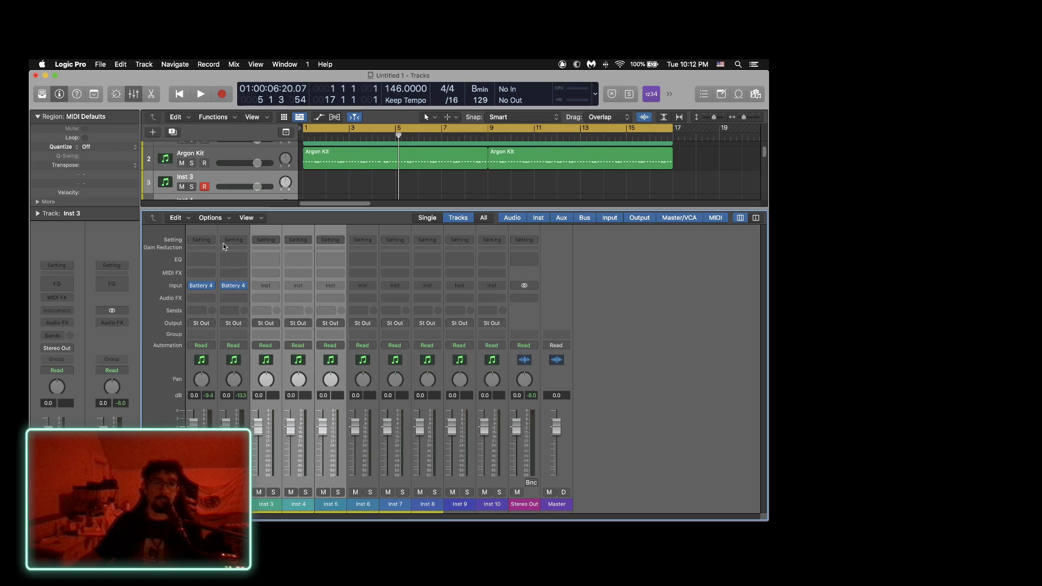
Copy the Battery 4 instrument from the second channel strip onto the Inst 3, Inst 4 and Inst 5 channels.
mouse_move(237, 289)
drag(238, 289, 303, 290)
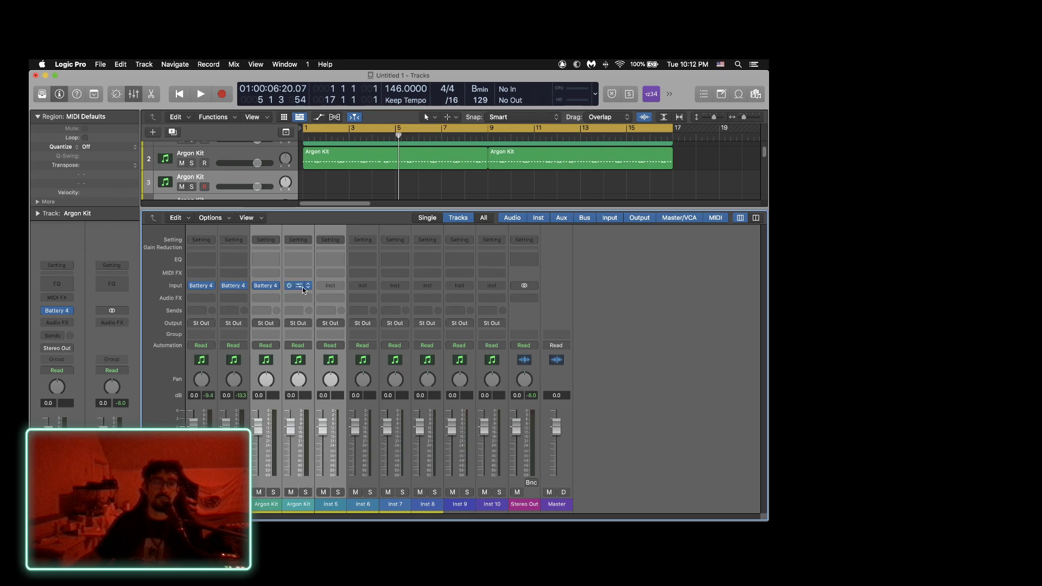
click(337, 289)
key(Escape)
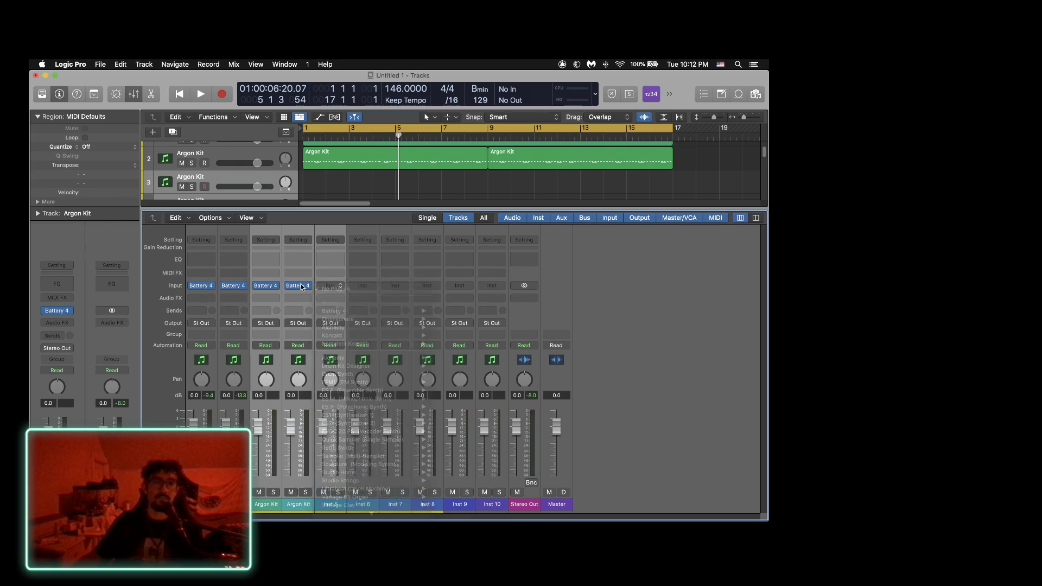
drag(299, 288, 322, 287)
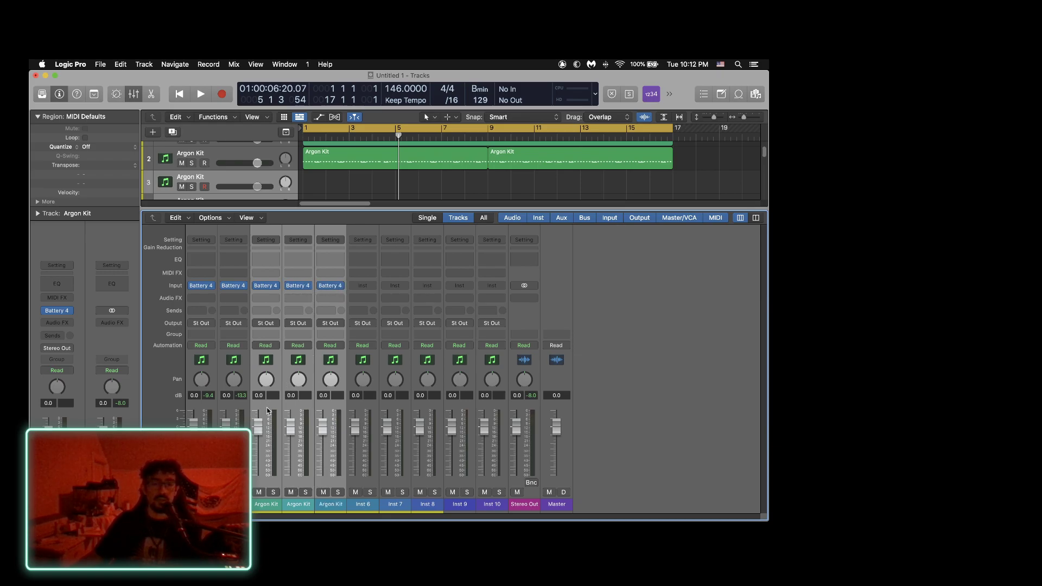
Hide the mixer and copy both Argon Kit regions from track 2 to the same position on track 3.
click(270, 486)
key(x)
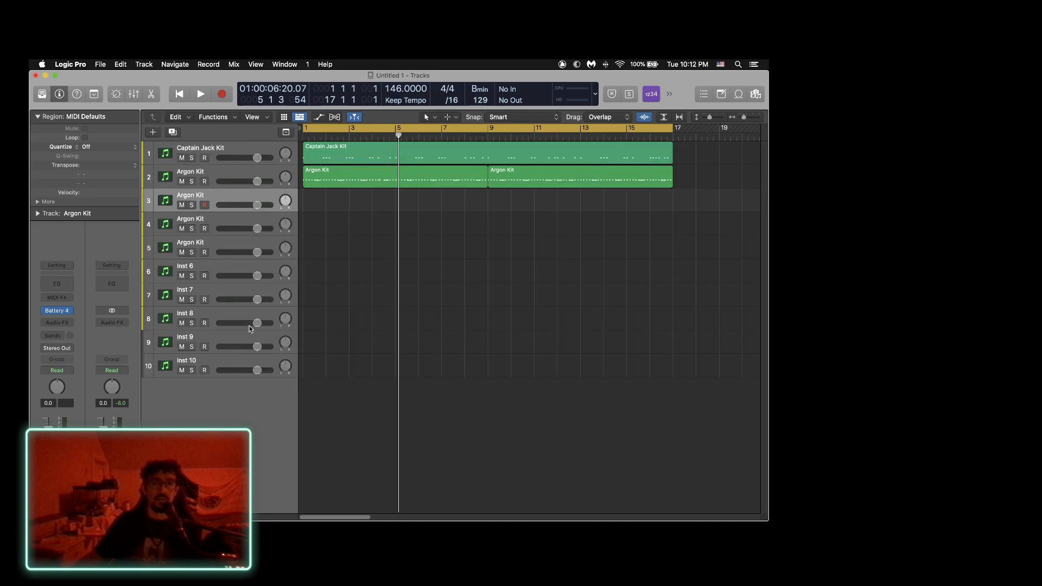
drag(337, 218, 515, 181)
drag(387, 178, 396, 201)
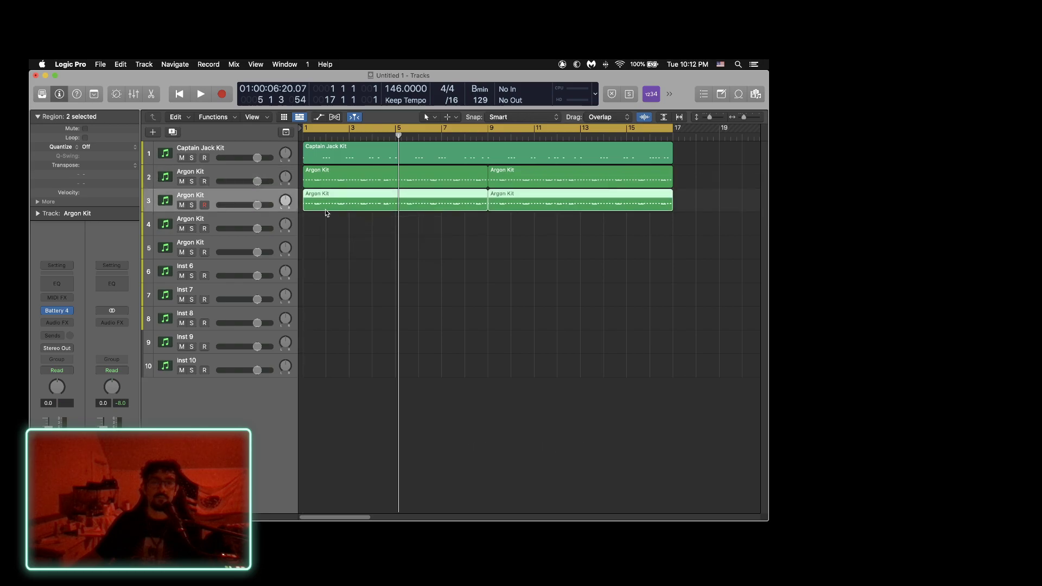
Rename track 2 as Snare and track 3 as Cls HH.
double_click(194, 171)
text(Snare)
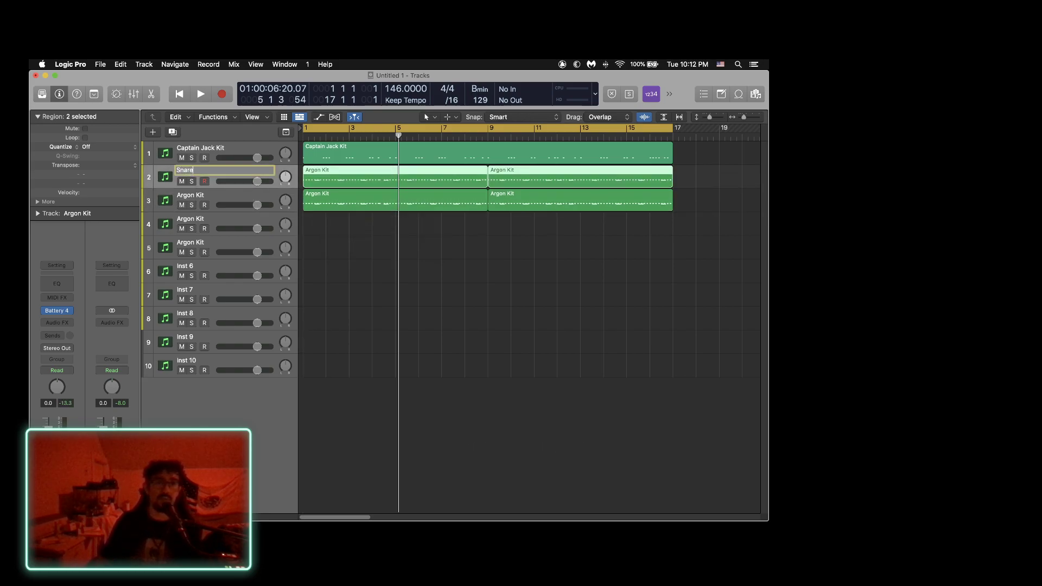
key(Return)
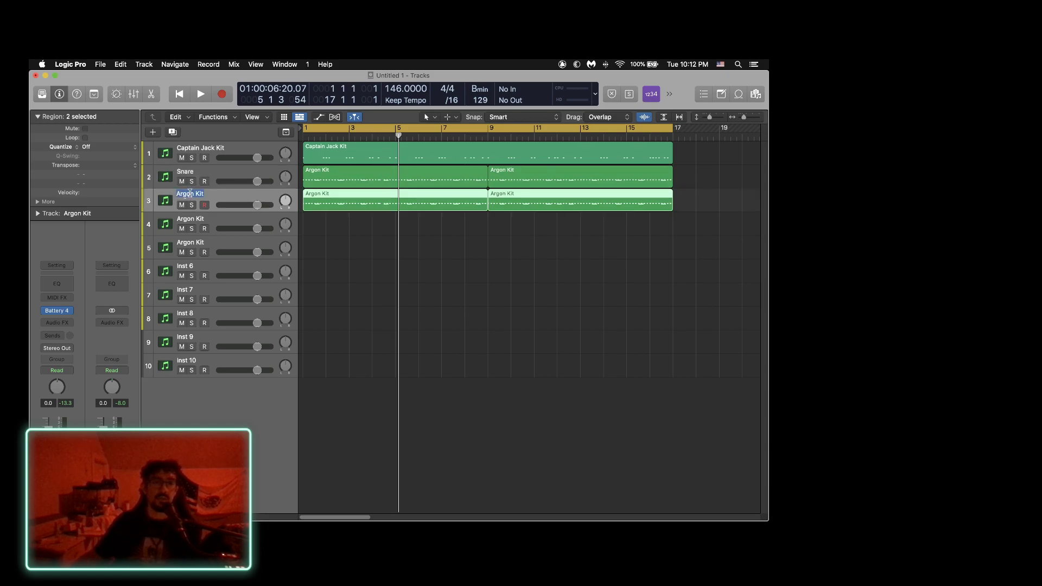
double_click(191, 196)
text(C)
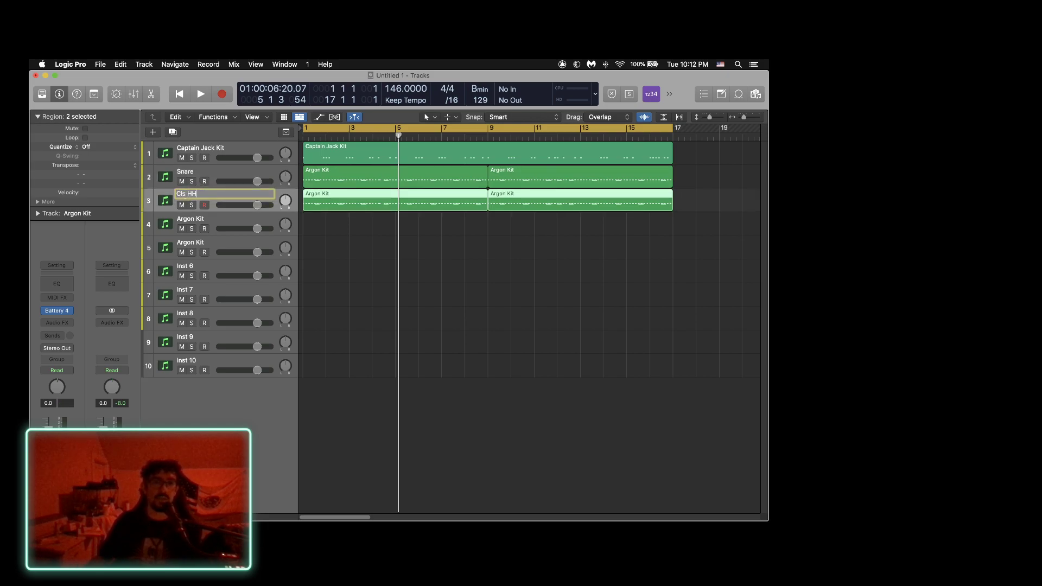
text(ls HH)
key(Return)
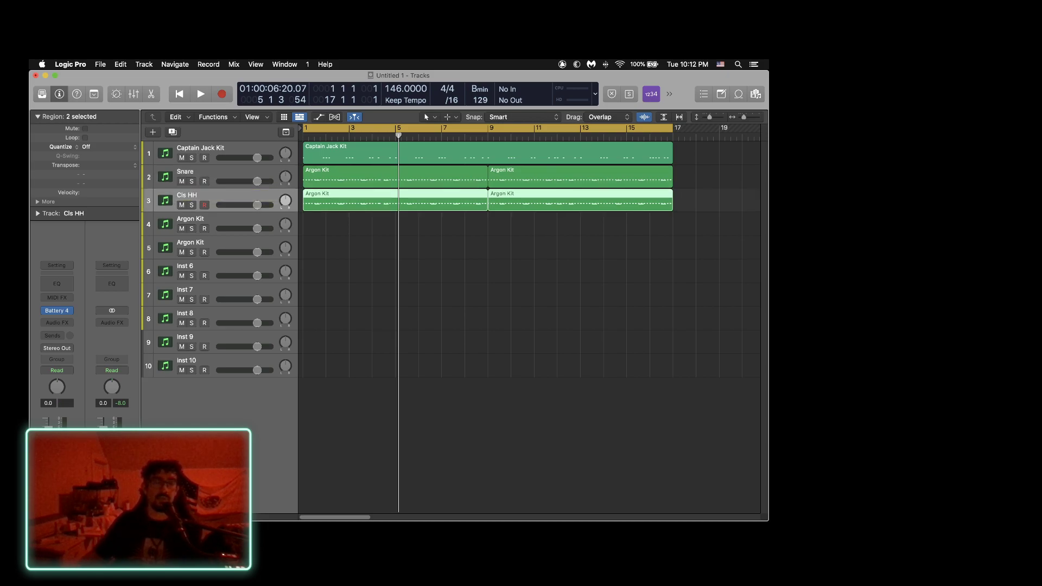
Join the paired Argon Kit regions on the Snare and Cls HH tracks into one region per track.
click(337, 182)
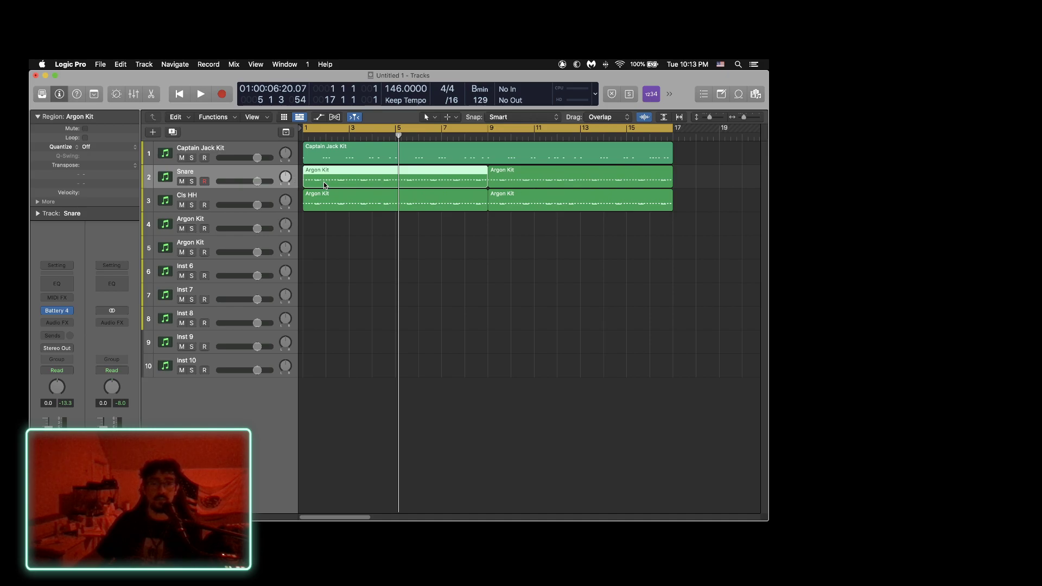
drag(688, 184, 448, 205)
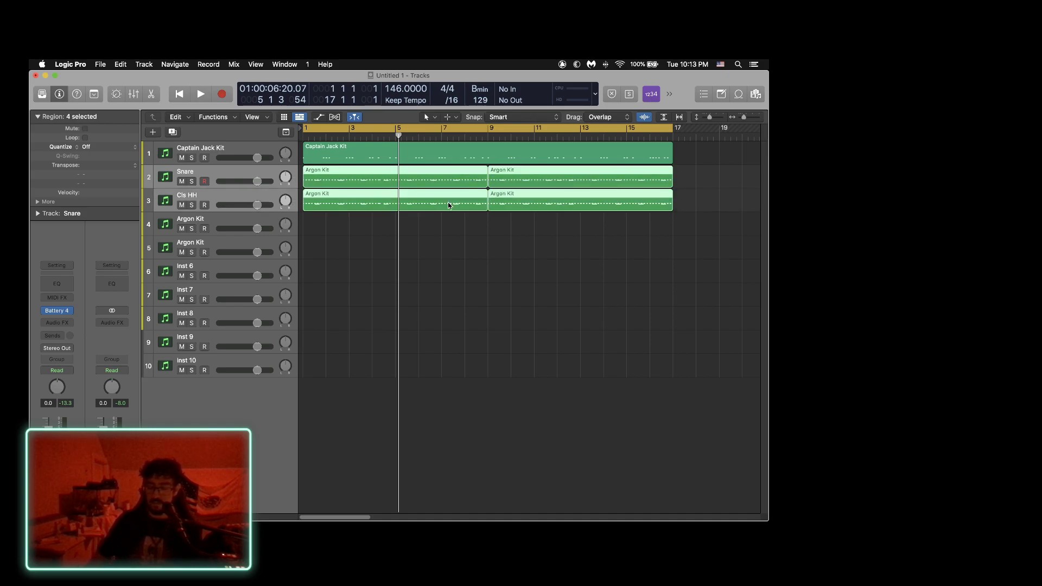
key(j)
click(404, 228)
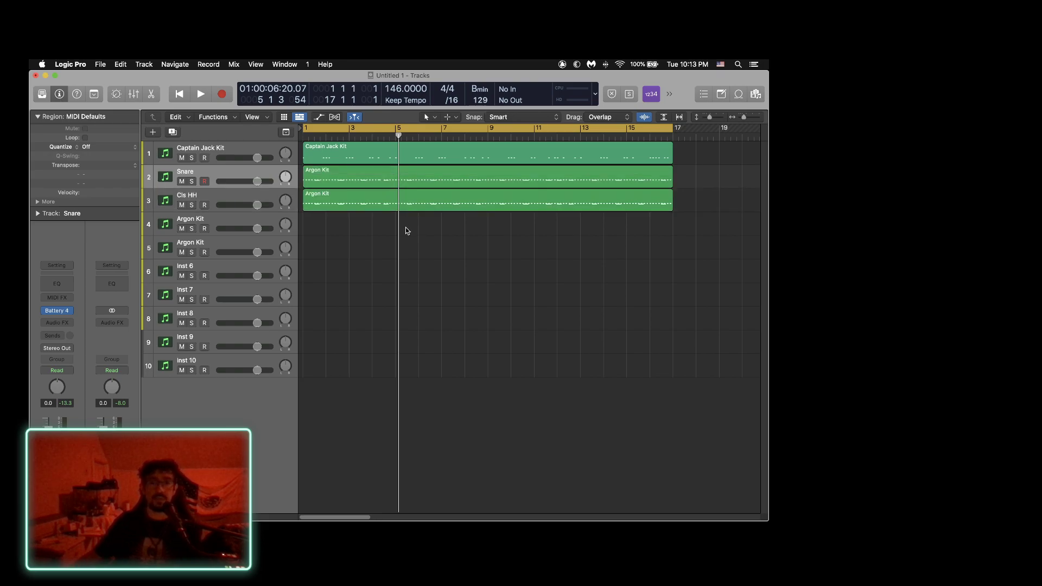
Delete the upper row of hi-hat notes from the Snare track's region in the Piano Roll, keeping only the snare notes.
click(352, 180)
key(super+4)
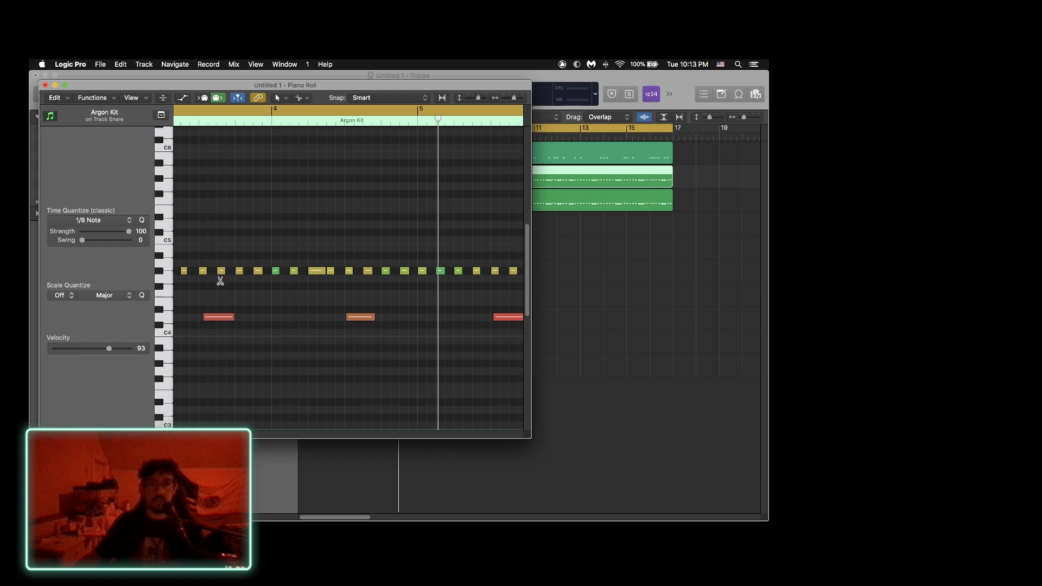
key(super+a)
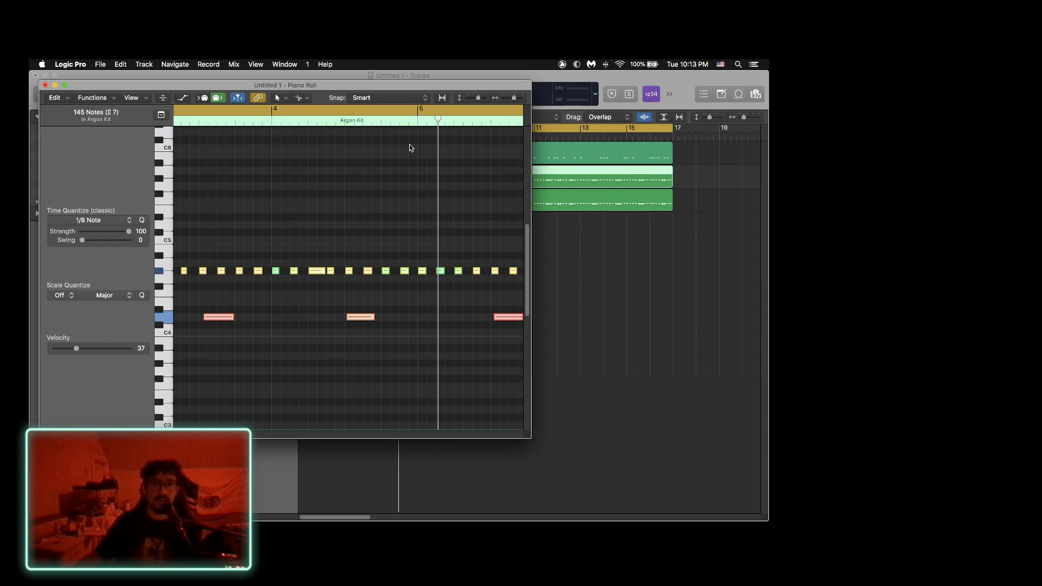
click(441, 99)
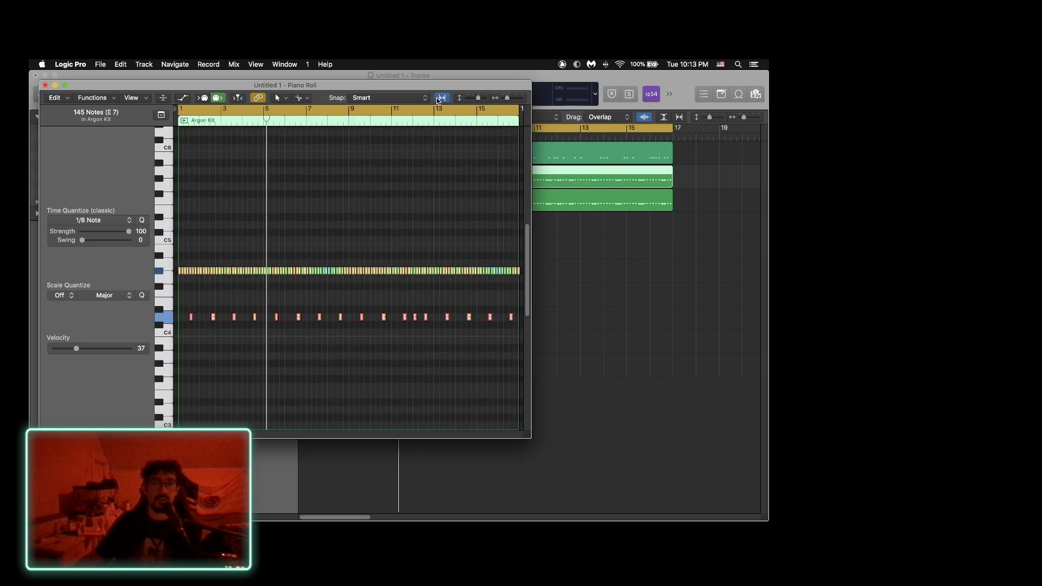
click(160, 273)
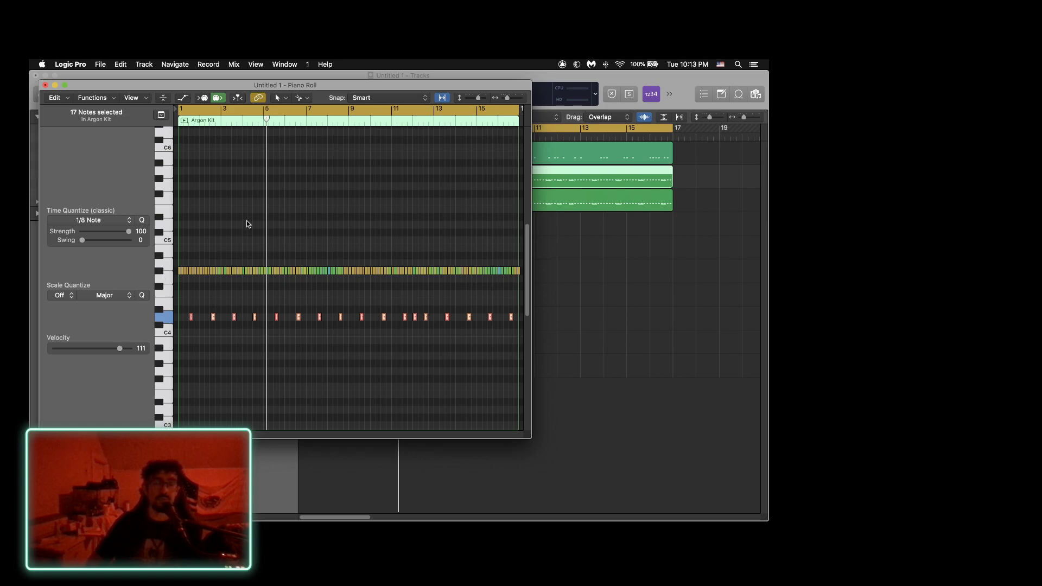
key(super+z)
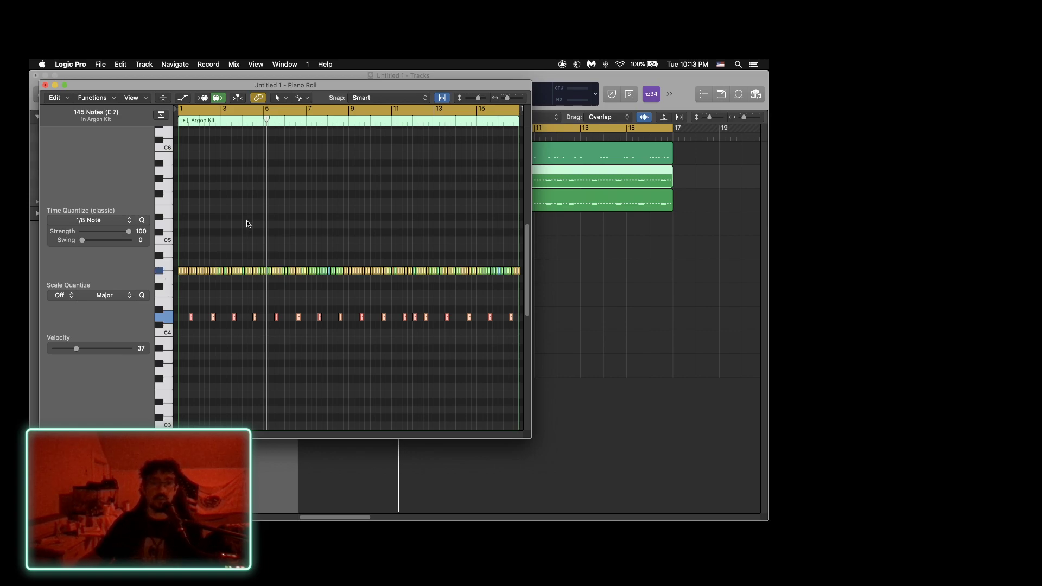
click(166, 319)
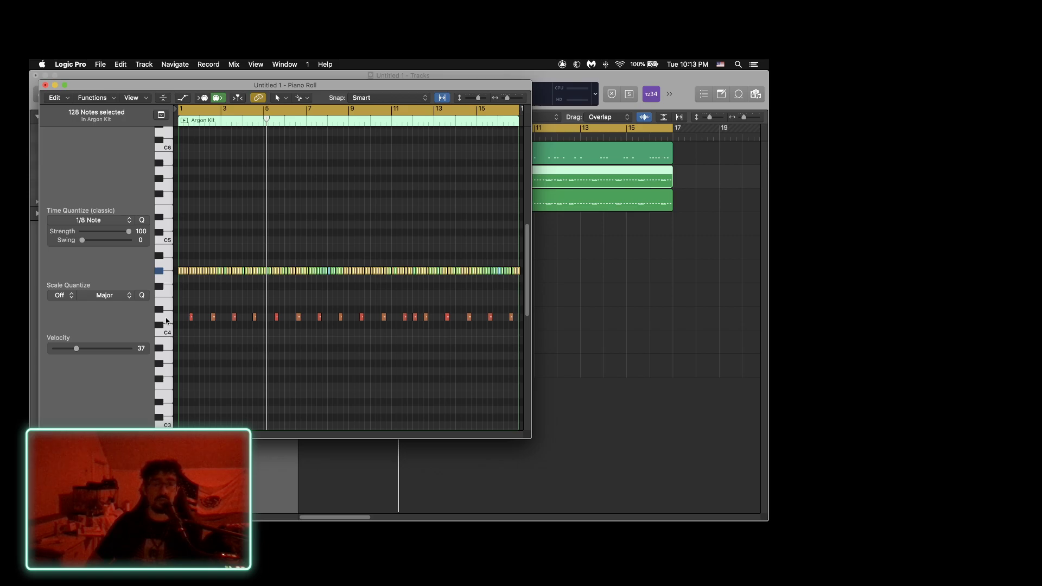
key(Delete)
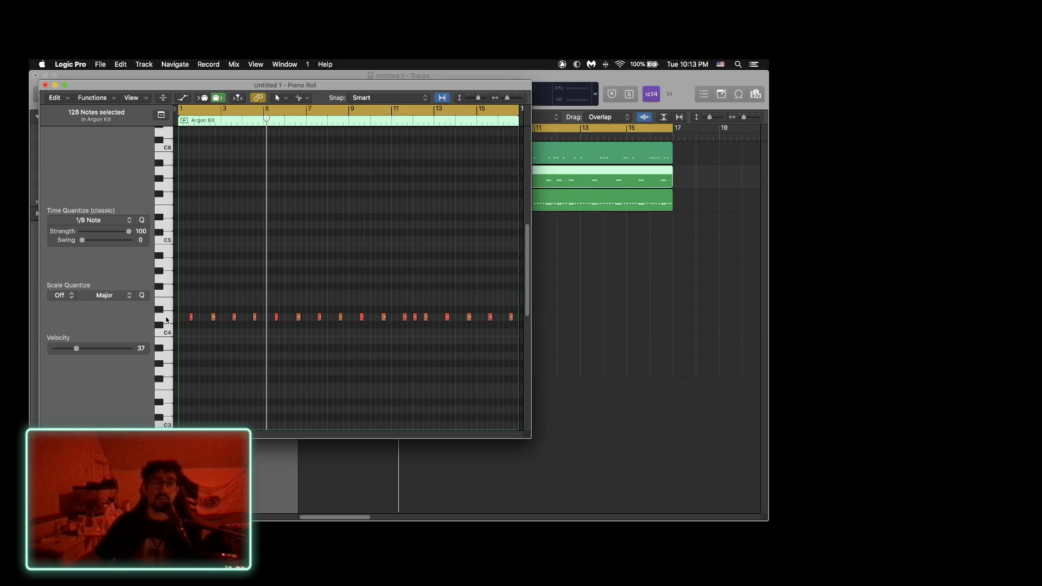
click(47, 85)
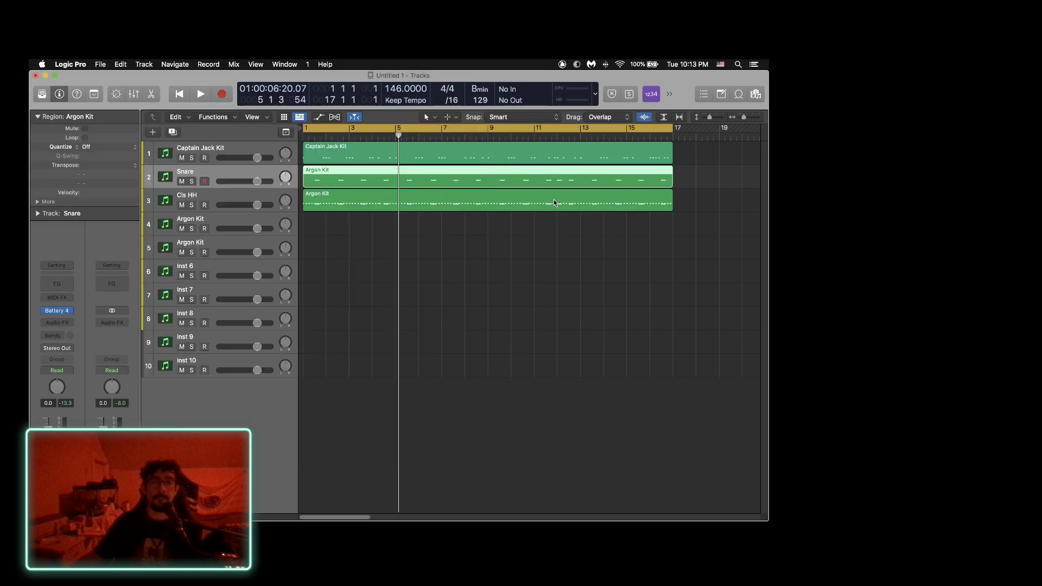
Delete the lower row of snare notes from the Cls HH track's region in the Piano Roll.
click(451, 206)
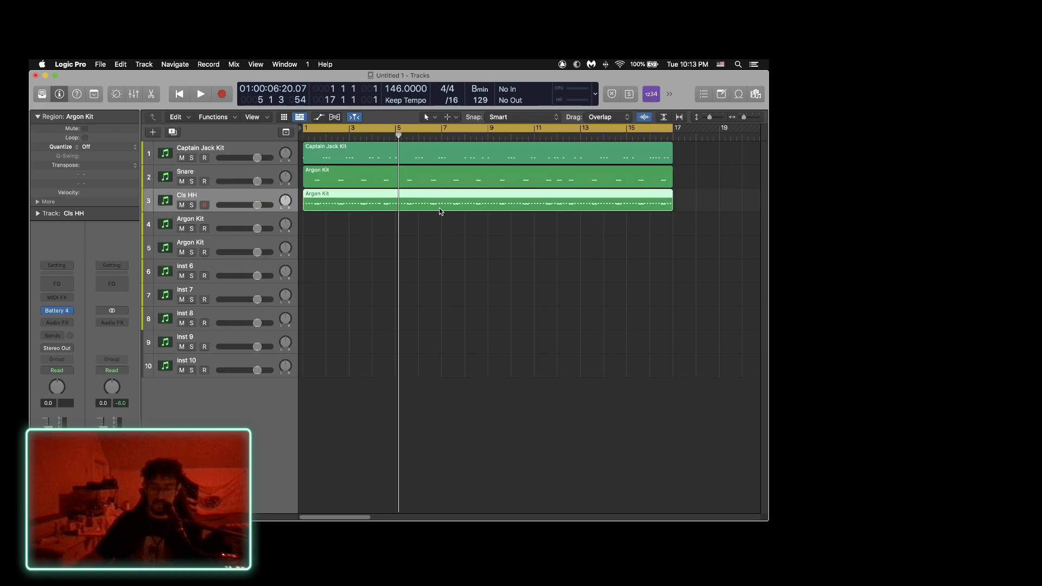
key(super+4)
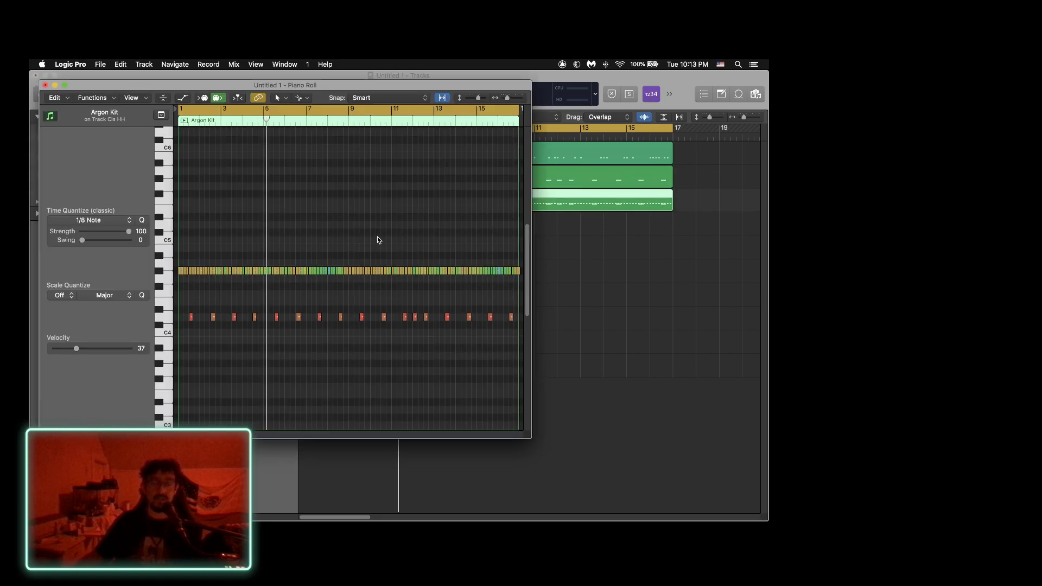
key(super+a)
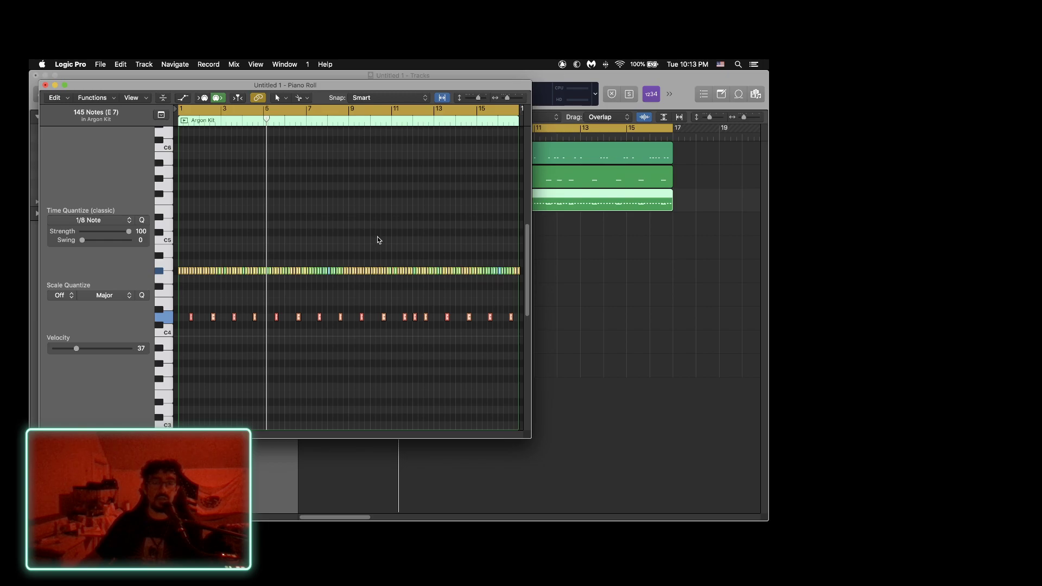
click(161, 275)
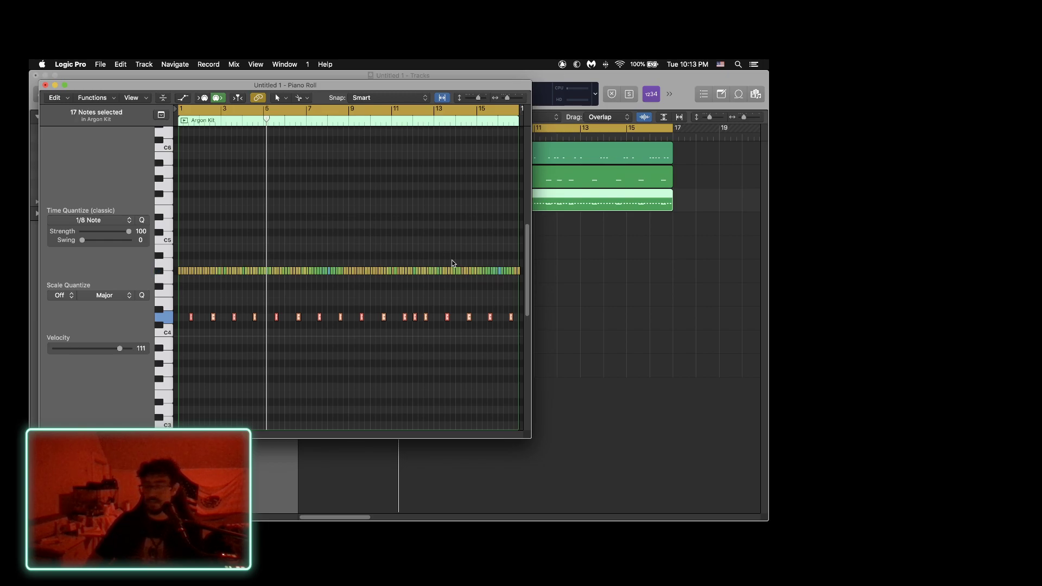
key(Delete)
click(46, 85)
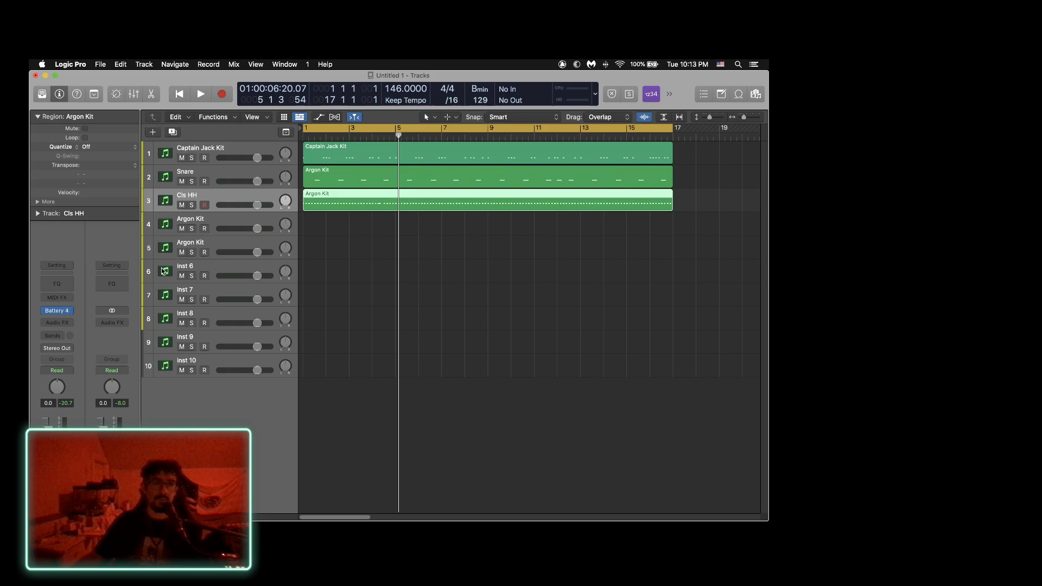
Open Battery 4 on the Snare track and load the Wolver Kit from the end of the factory kit library.
click(210, 185)
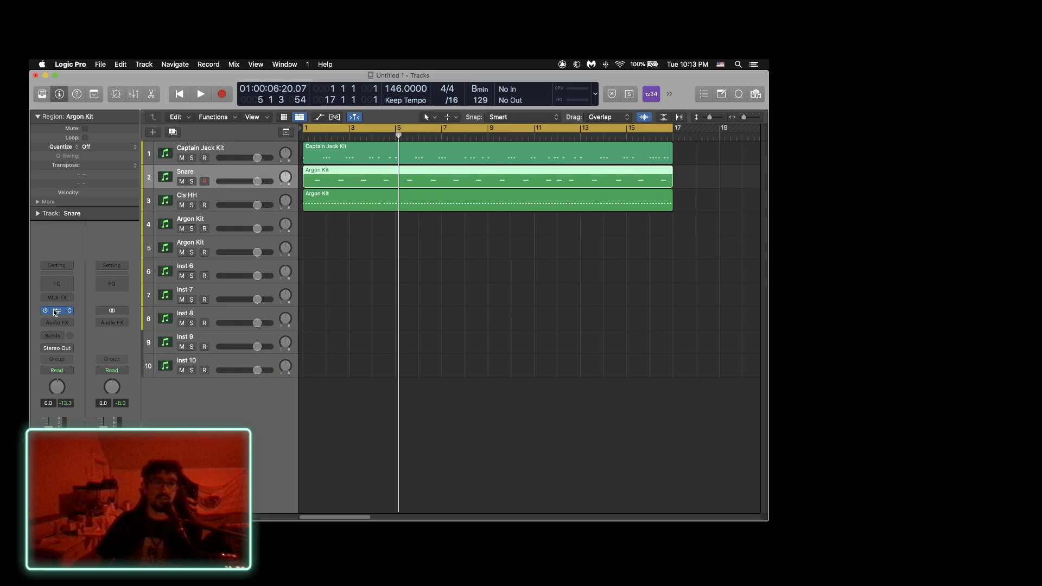
click(164, 228)
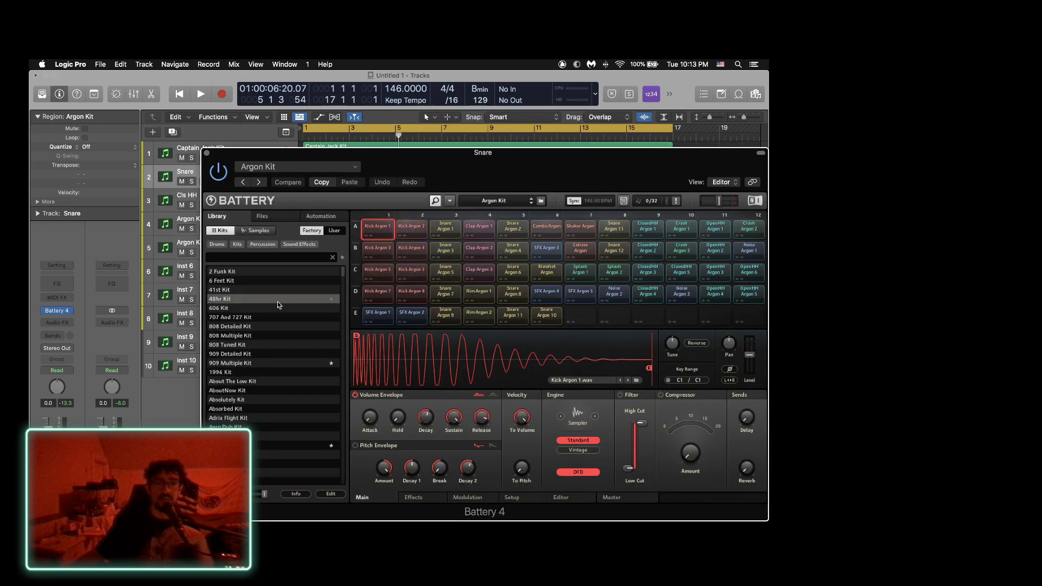
scroll(284, 407, down, 5)
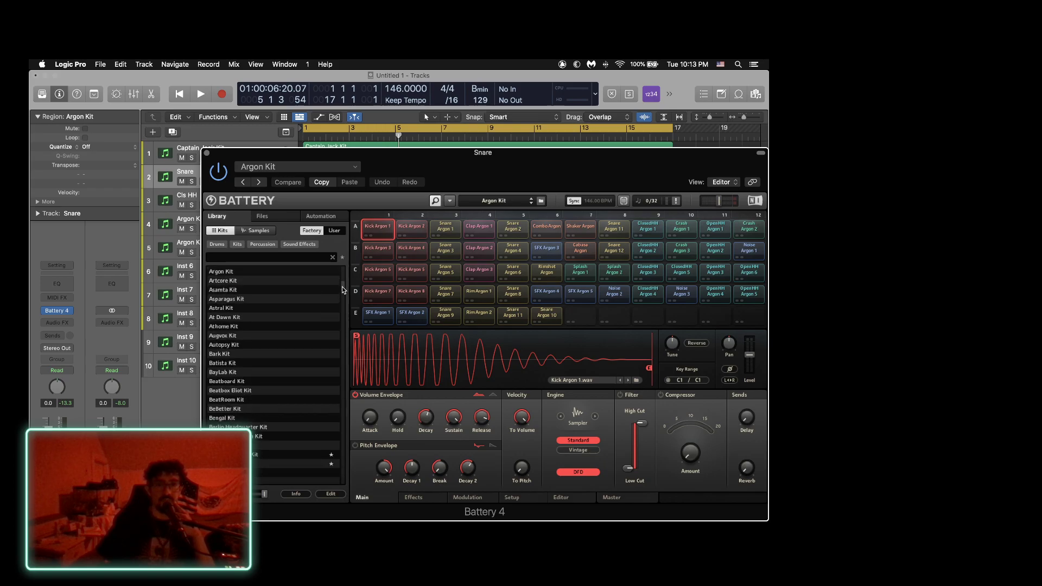
drag(343, 289, 342, 478)
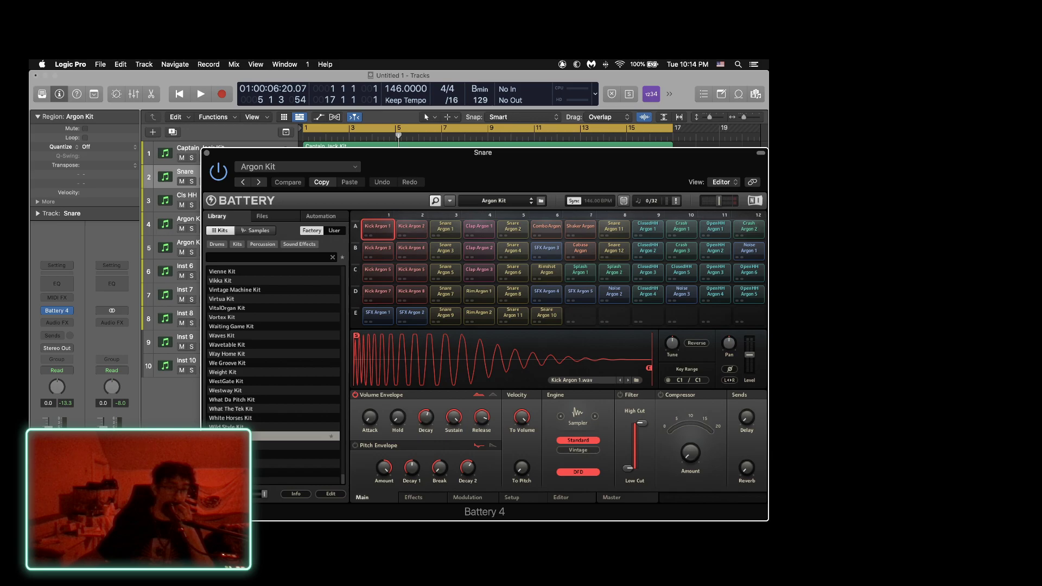
double_click(273, 435)
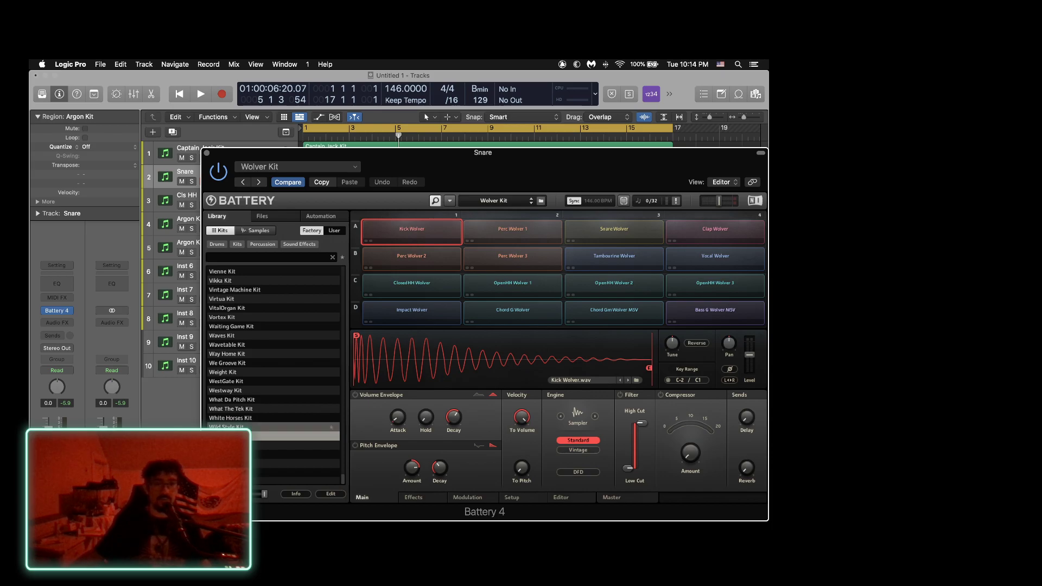
Try the Wild Style, White Horses and What The Tek kits on the Snare track, ending with What Da Pitch Kit loaded.
double_click(228, 426)
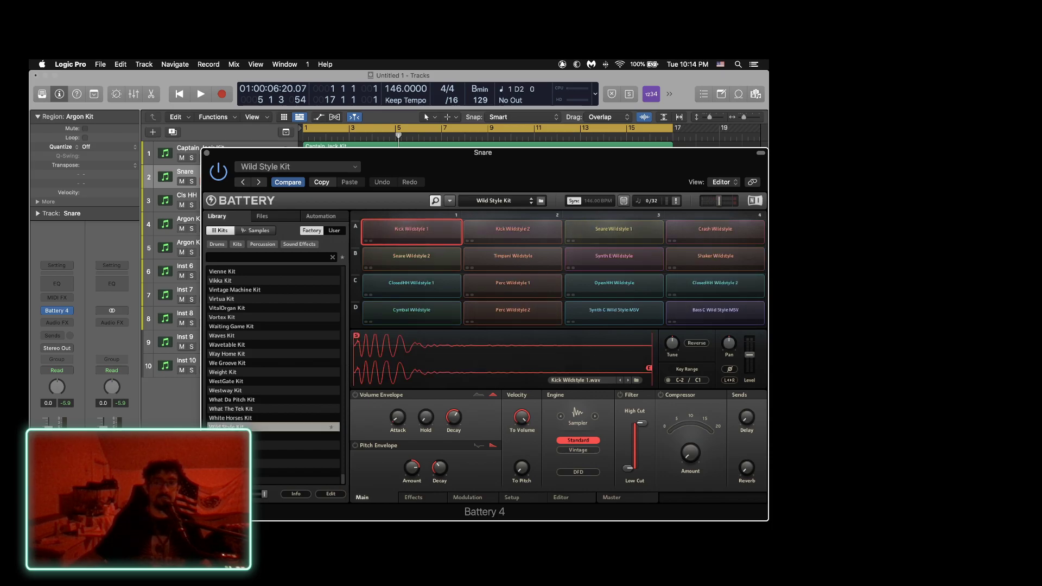
double_click(228, 418)
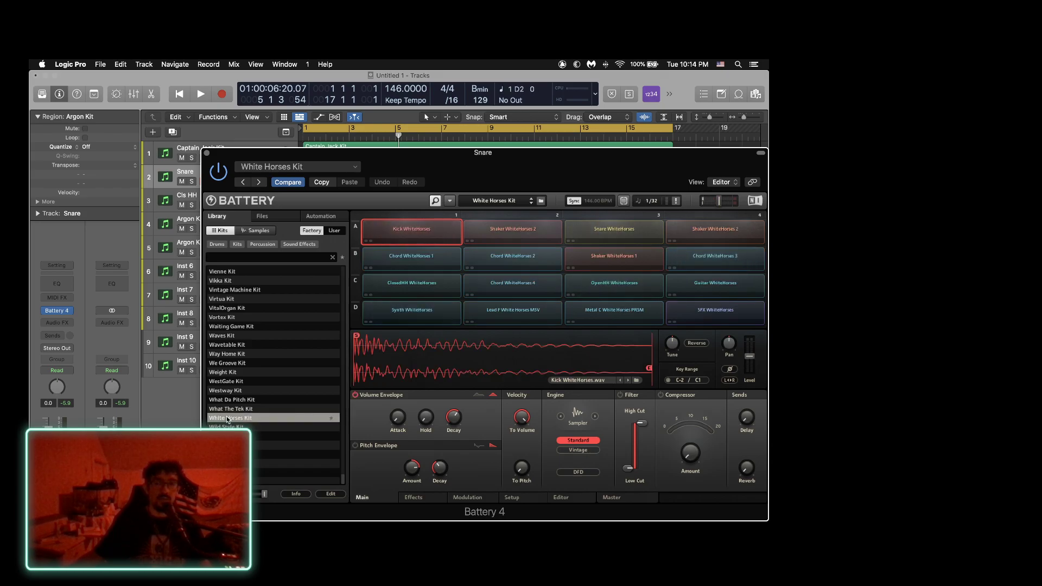
double_click(228, 409)
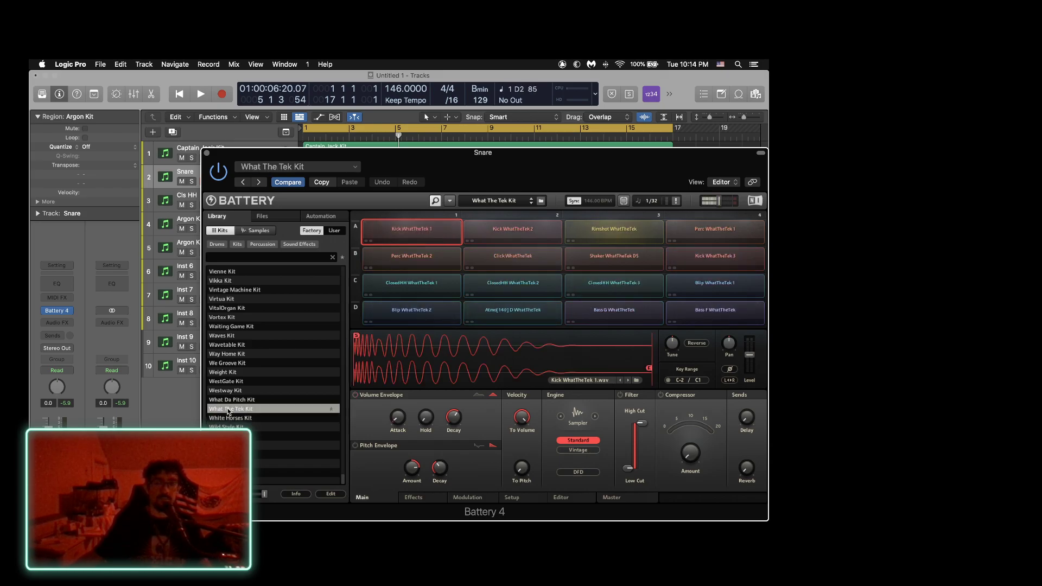
click(228, 402)
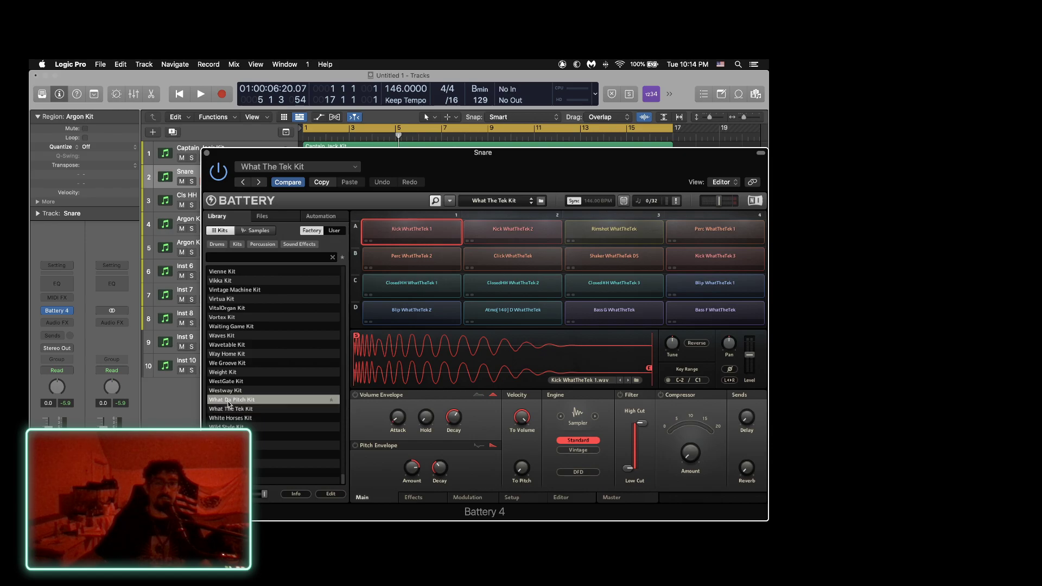
double_click(228, 402)
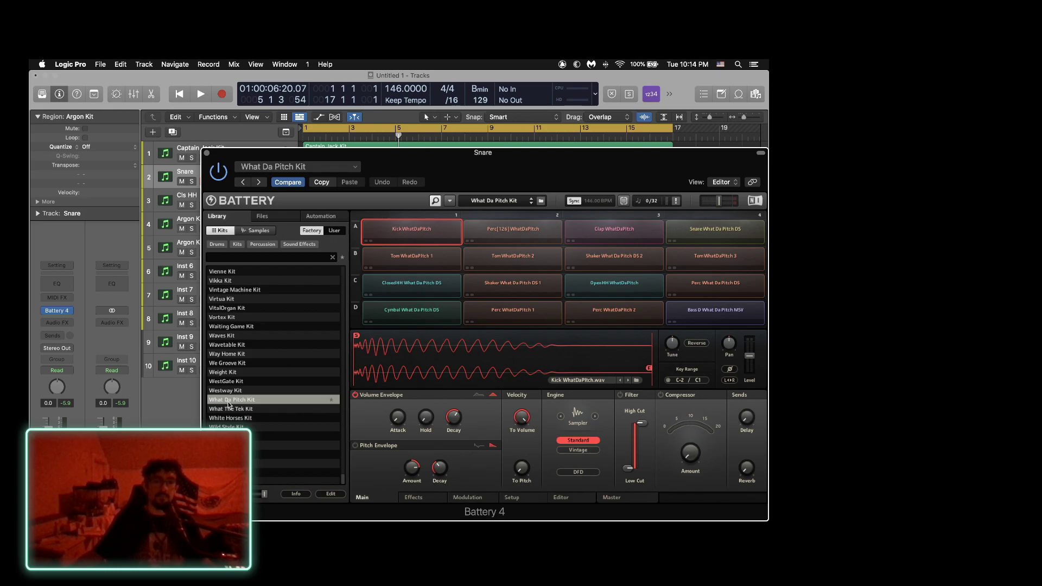
Try the Westway, WestGate and Weight kits on the Snare track and audition the Snare Weight cell.
double_click(226, 391)
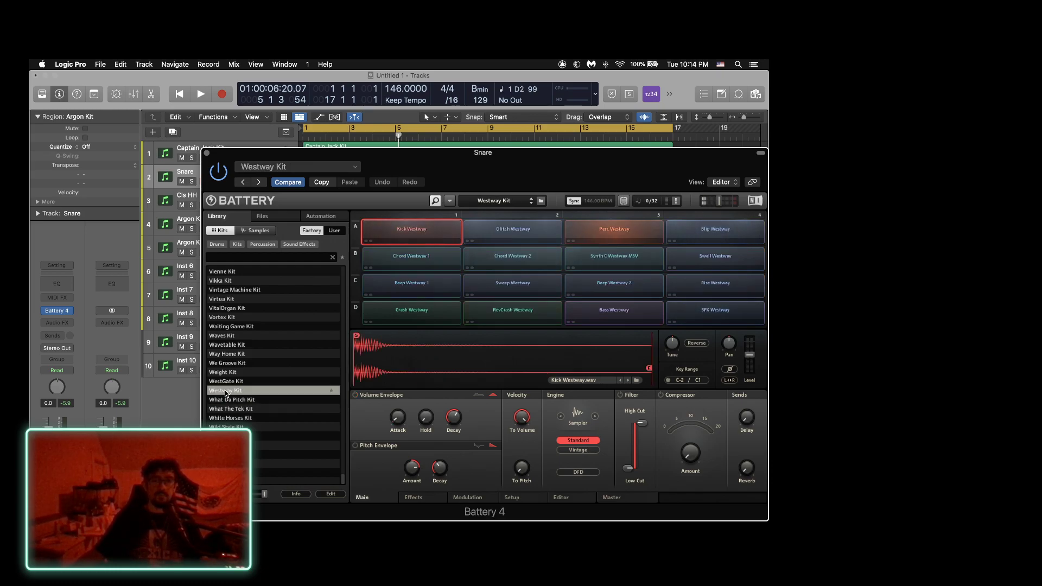
key(Up)
key(Up)
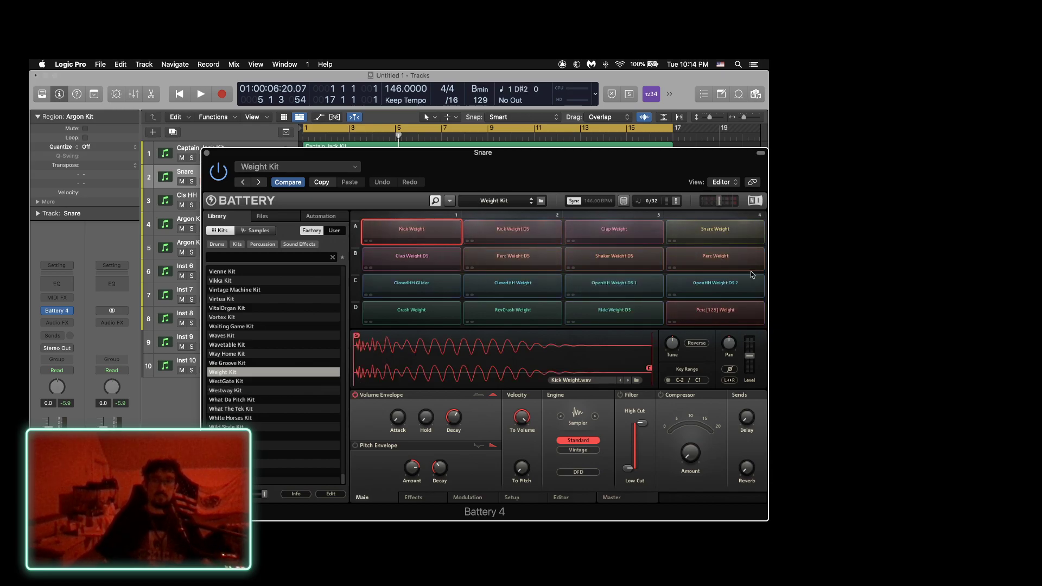
click(713, 233)
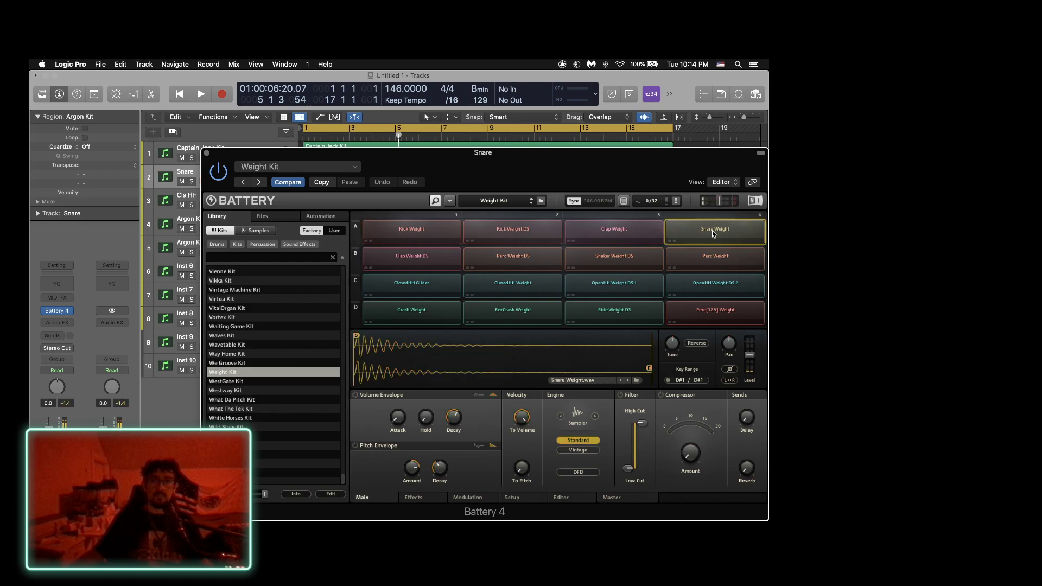
Try the We Groove, Waiting Game, Vortex and VitalOrgan kits on the Snare track, ending with Virtua Kit loaded.
double_click(259, 363)
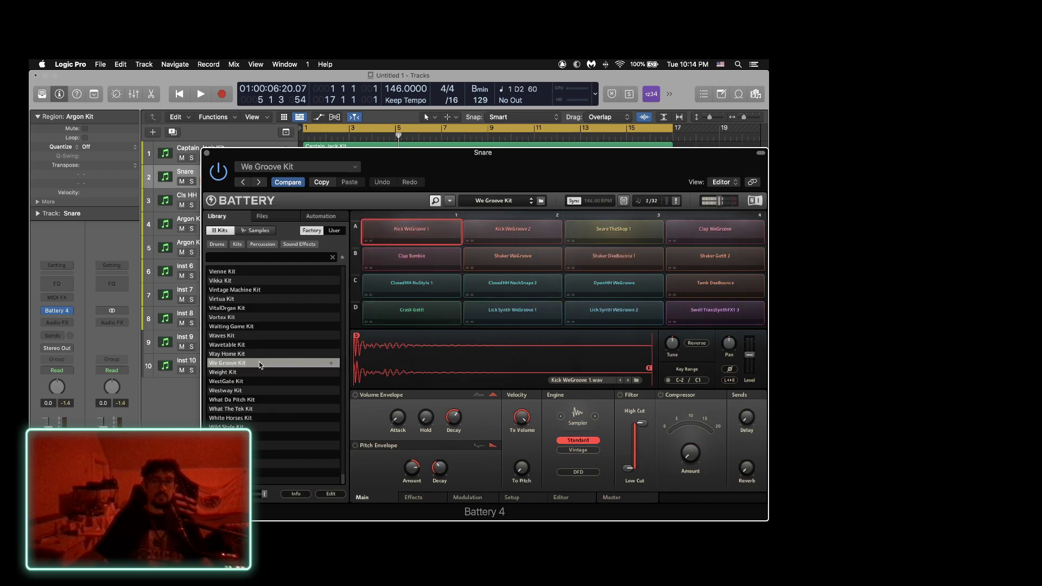
double_click(253, 327)
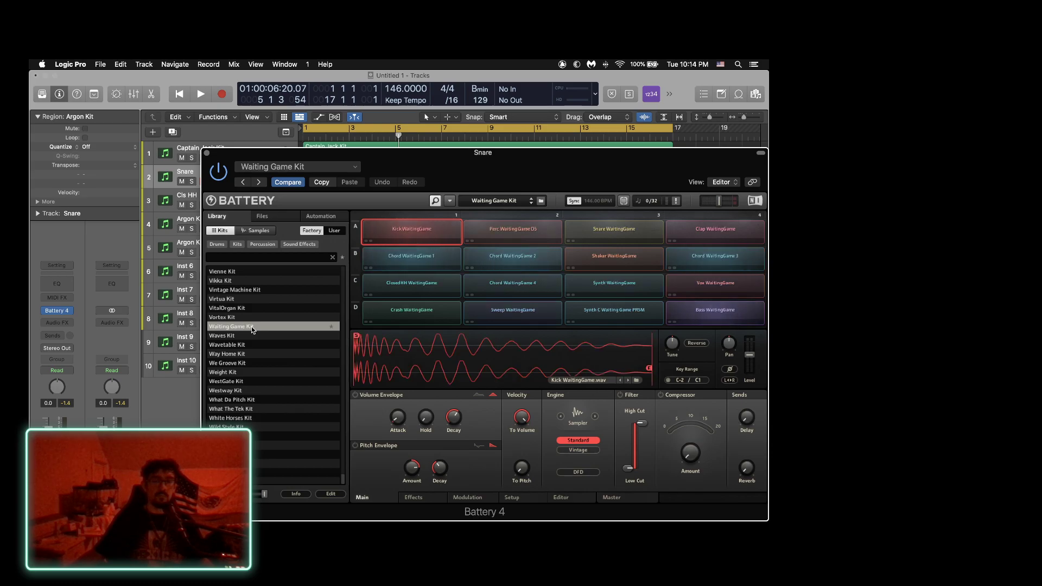
double_click(245, 318)
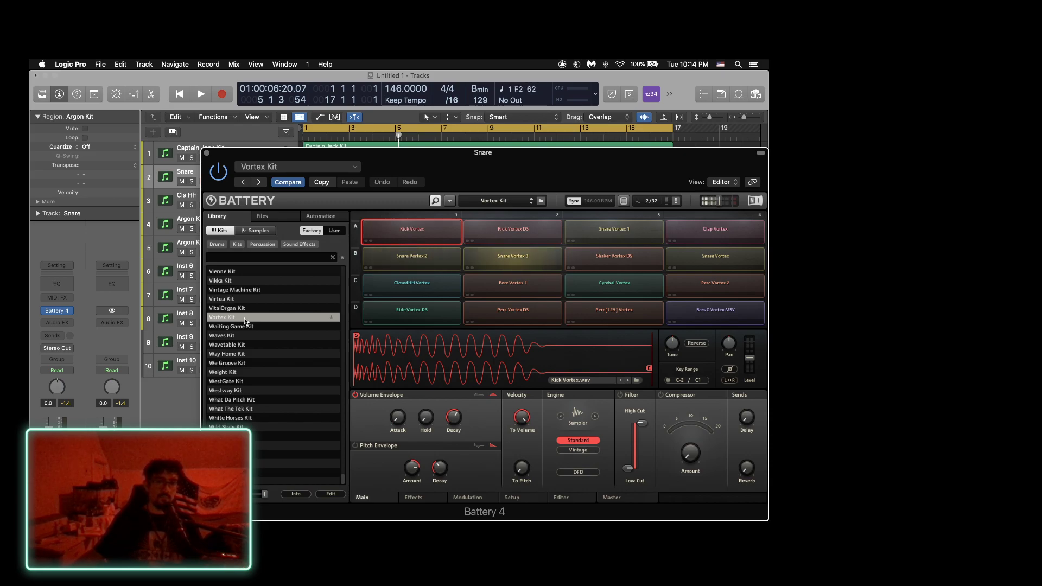
double_click(242, 308)
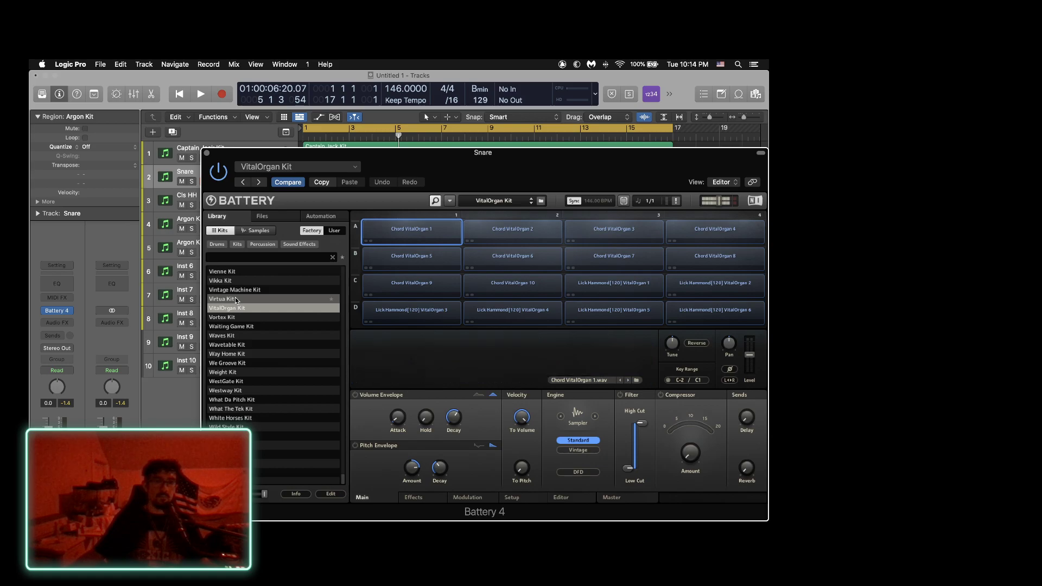
double_click(237, 300)
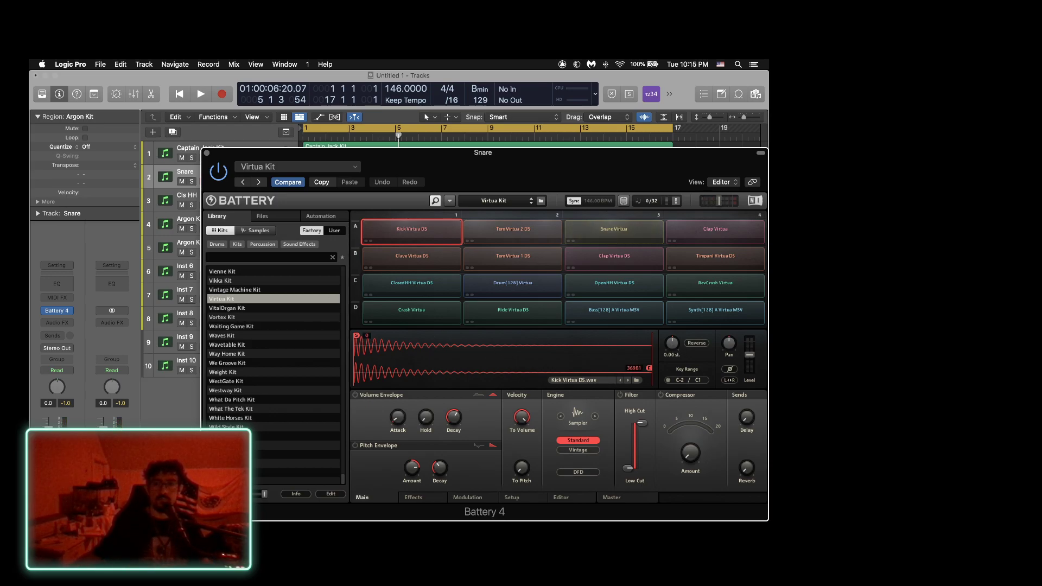
Tune the Kick Virtua DS cell down to -6 st, adjust the Snare Virtua cell's tuning and close the plug-in window.
drag(672, 343, 672, 348)
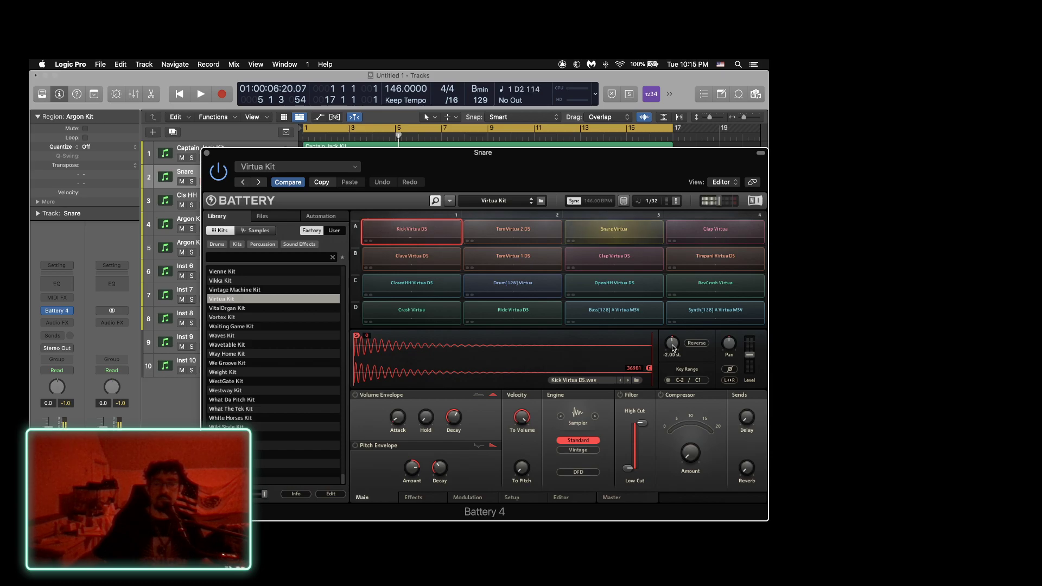
drag(672, 343, 672, 354)
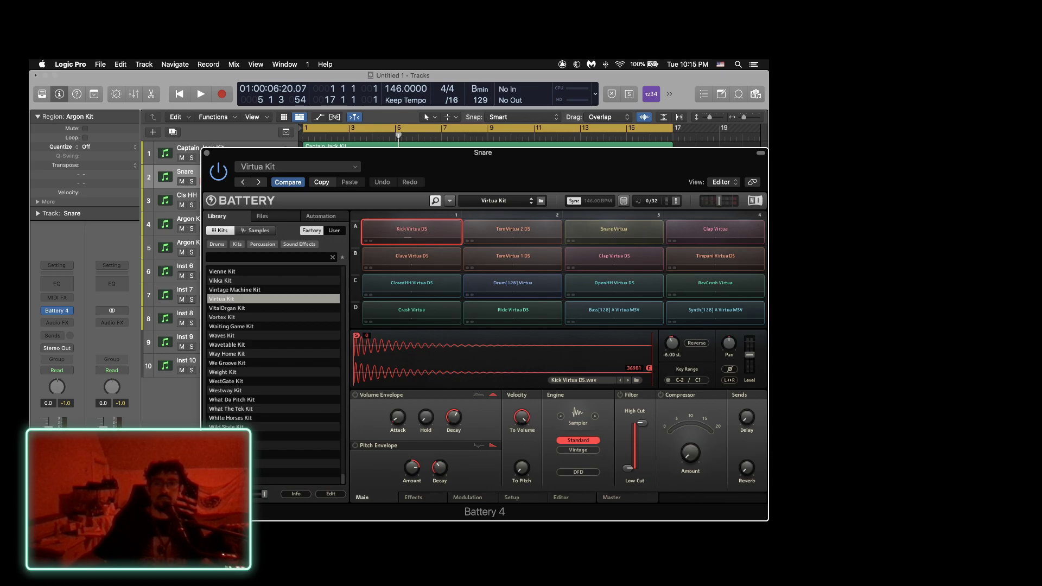
click(618, 231)
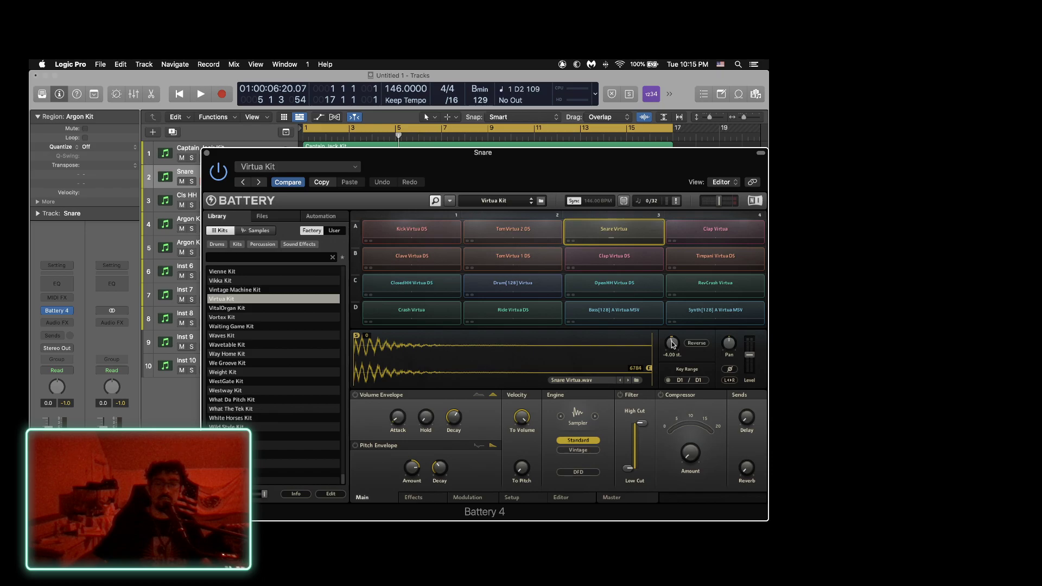
drag(672, 344, 672, 331)
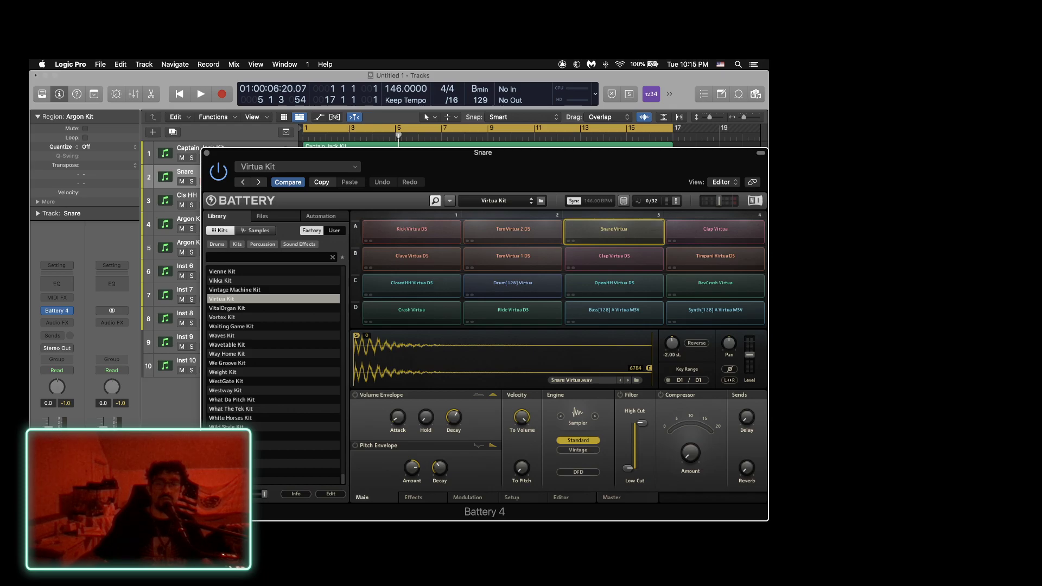
drag(672, 342, 672, 344)
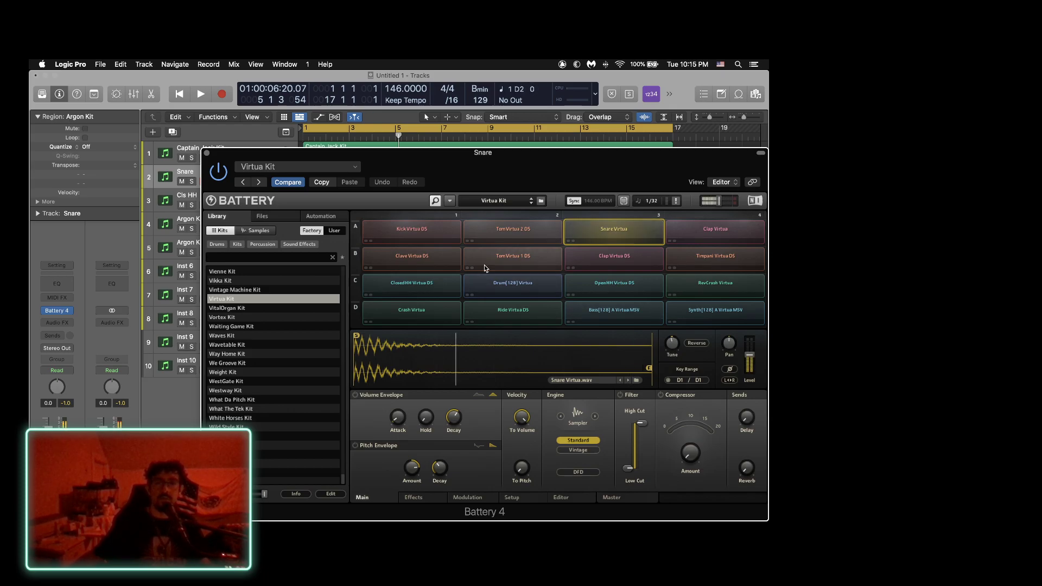
click(207, 154)
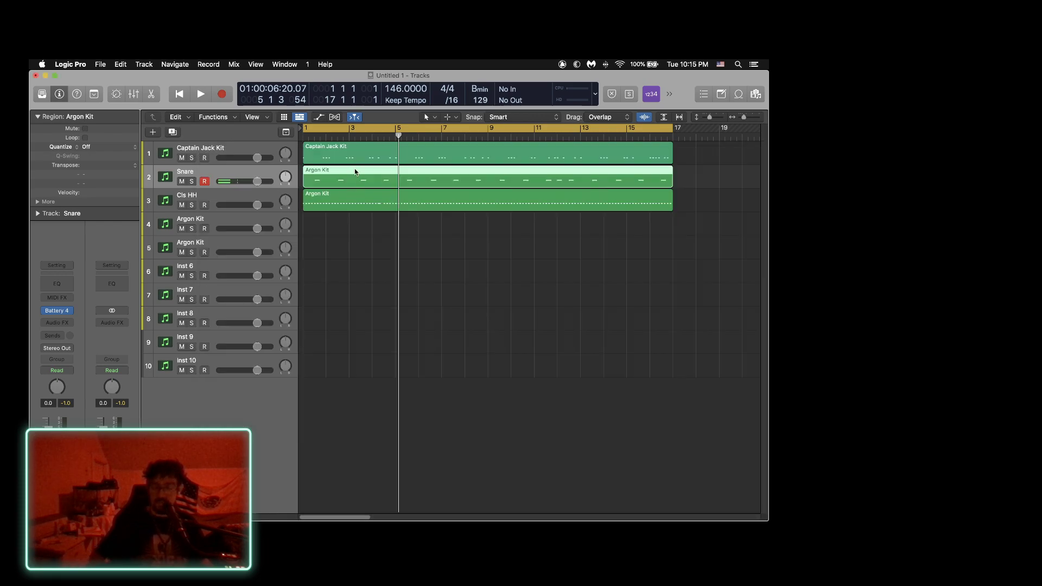
Play the beat from the start, and transpose all notes of the Snare region down two octaves to D2 in the Piano Roll.
key(Return)
key(space)
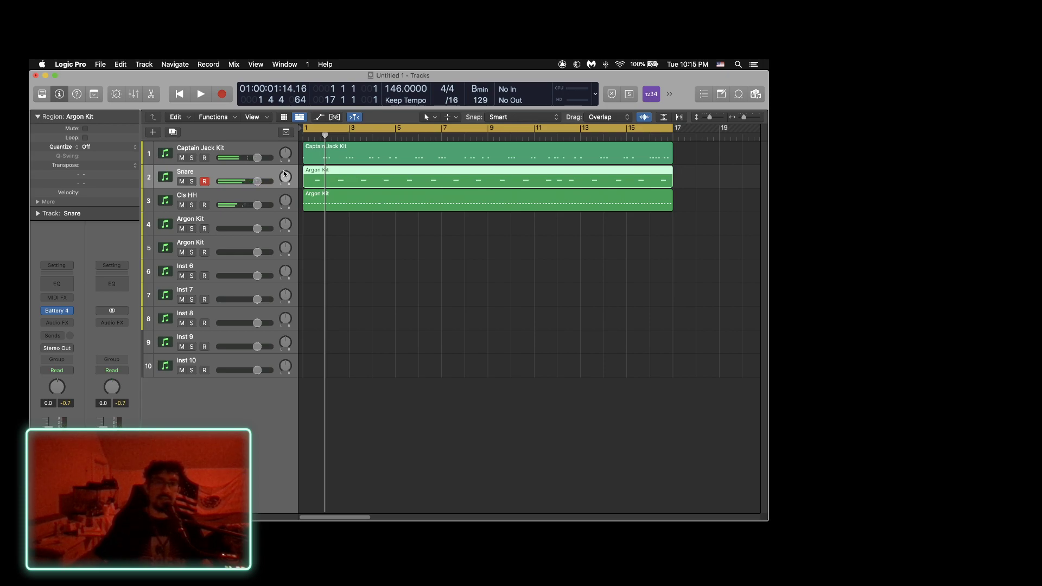
double_click(324, 183)
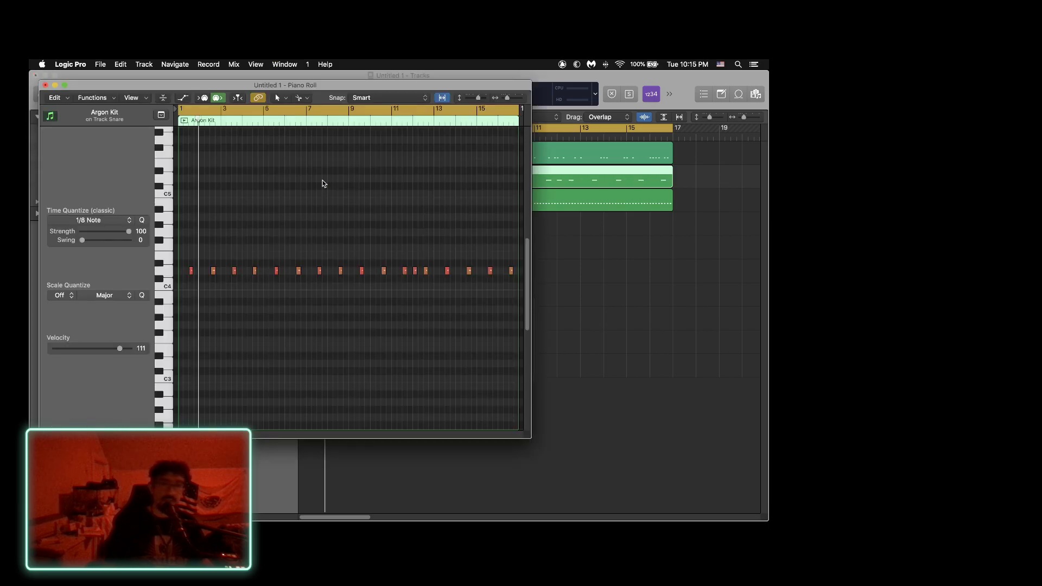
click(167, 271)
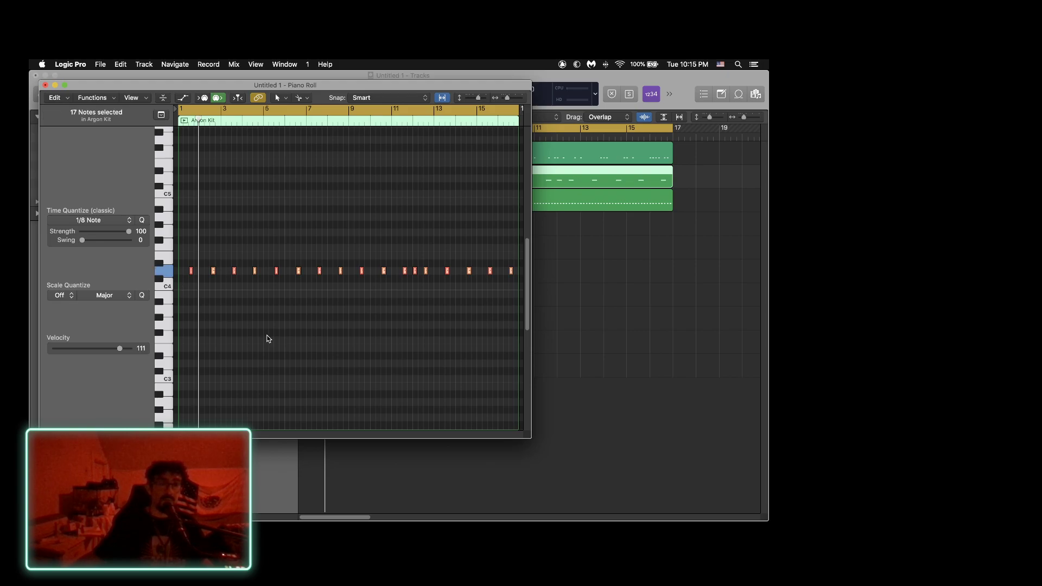
scroll(267, 339, down, 4)
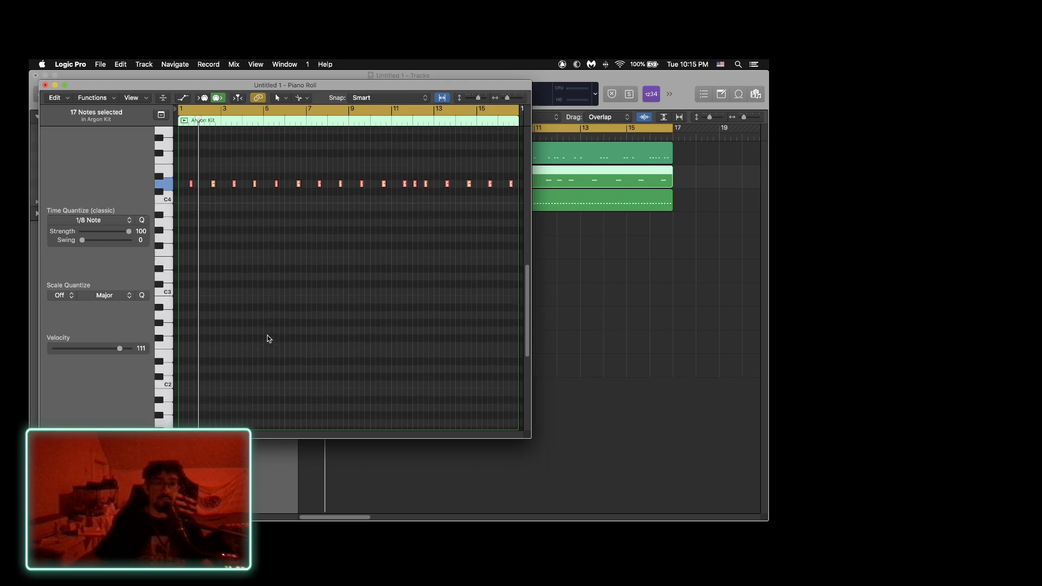
scroll(267, 338, down, 1)
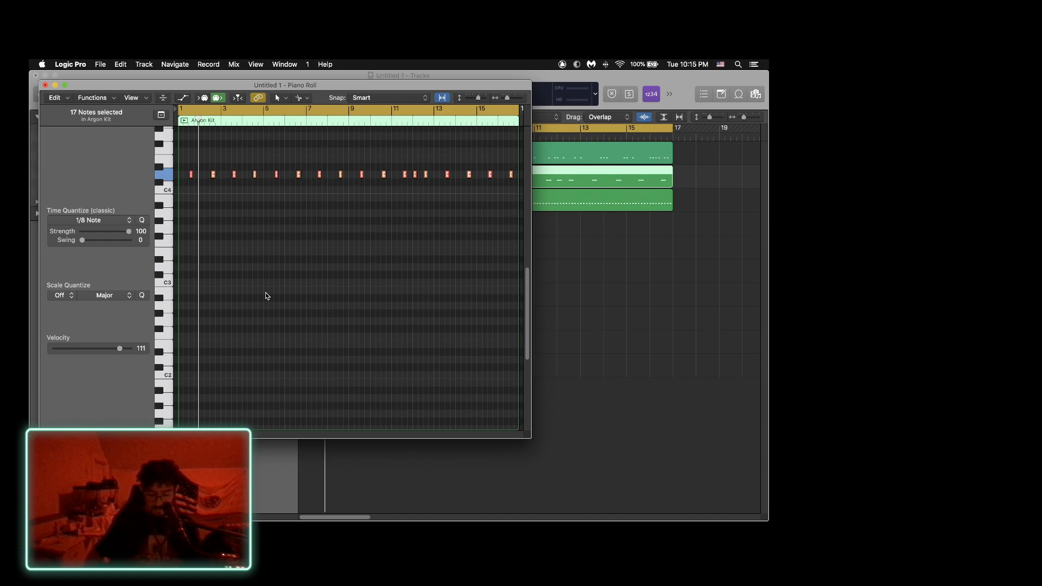
key(alt+shift+Down)
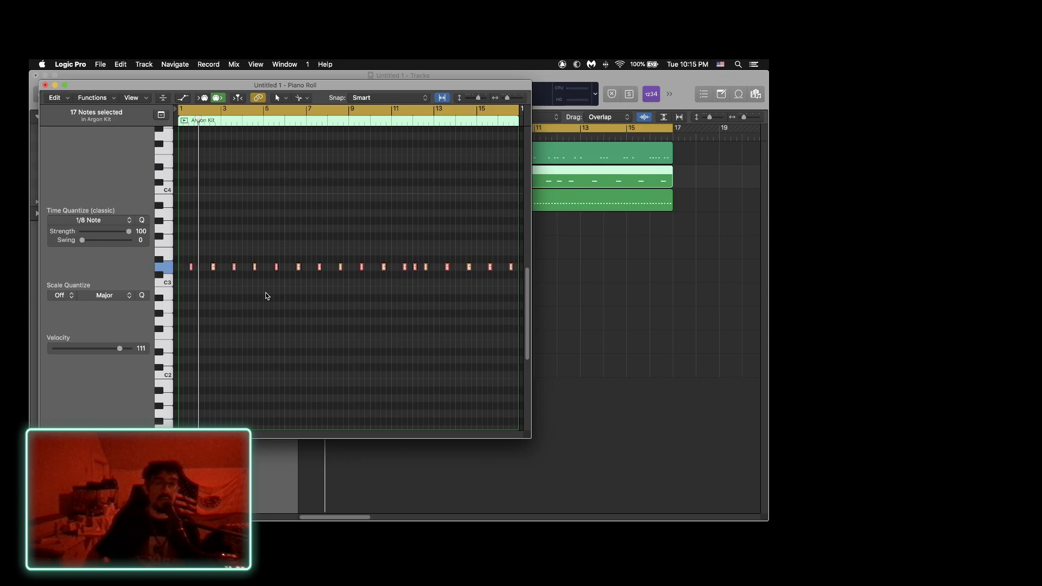
key(alt+shift+Down)
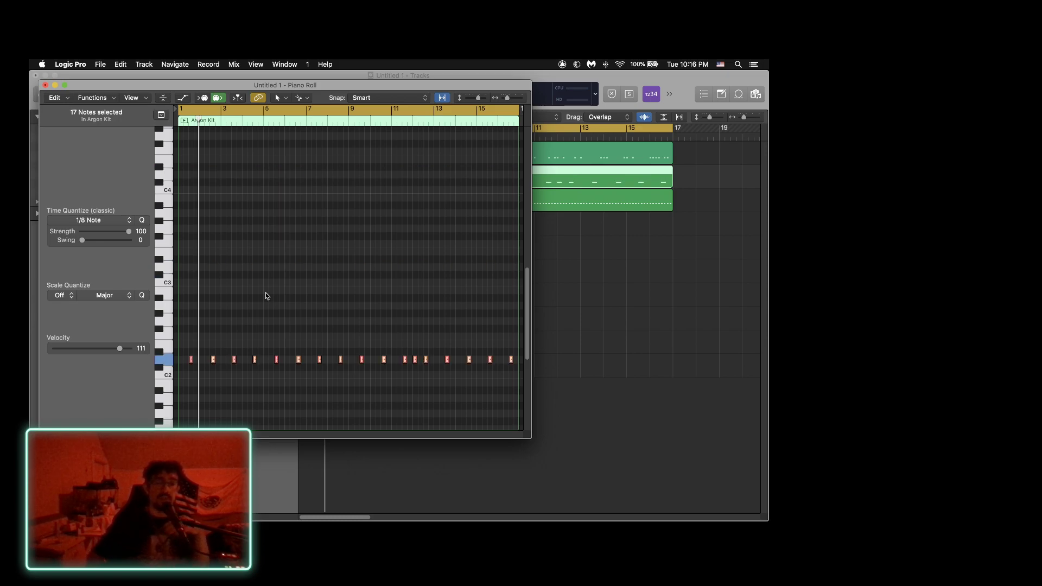
Play back the beat with the transposed snare and place the playhead at the start of bar 8.
key(space)
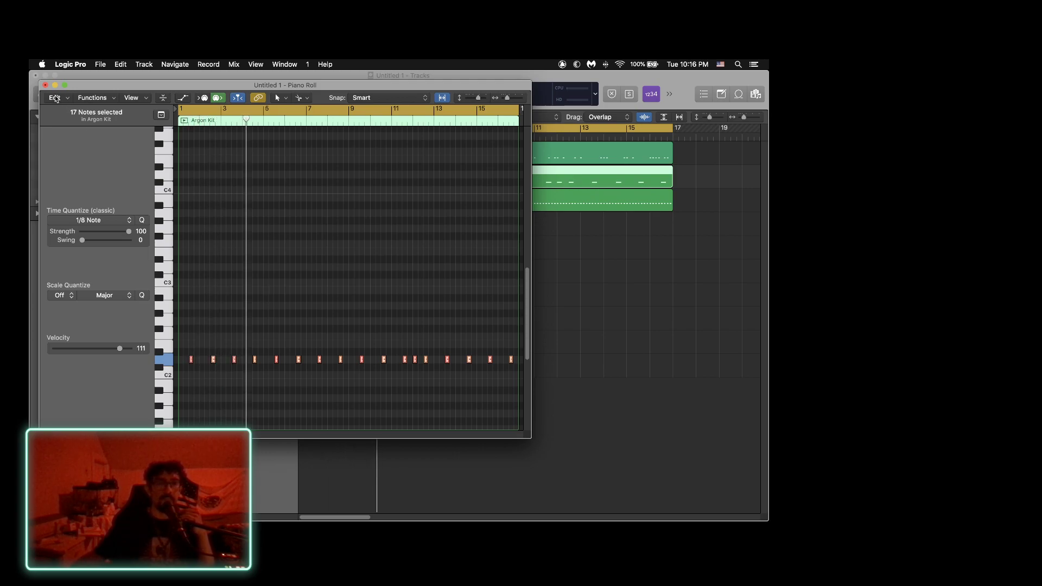
key(super+w)
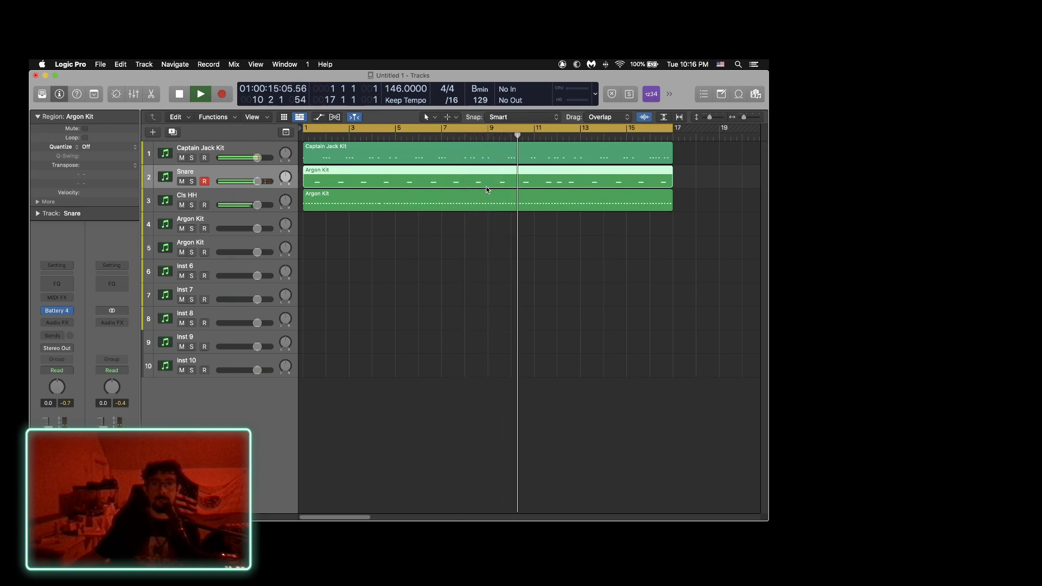
key(space)
click(474, 137)
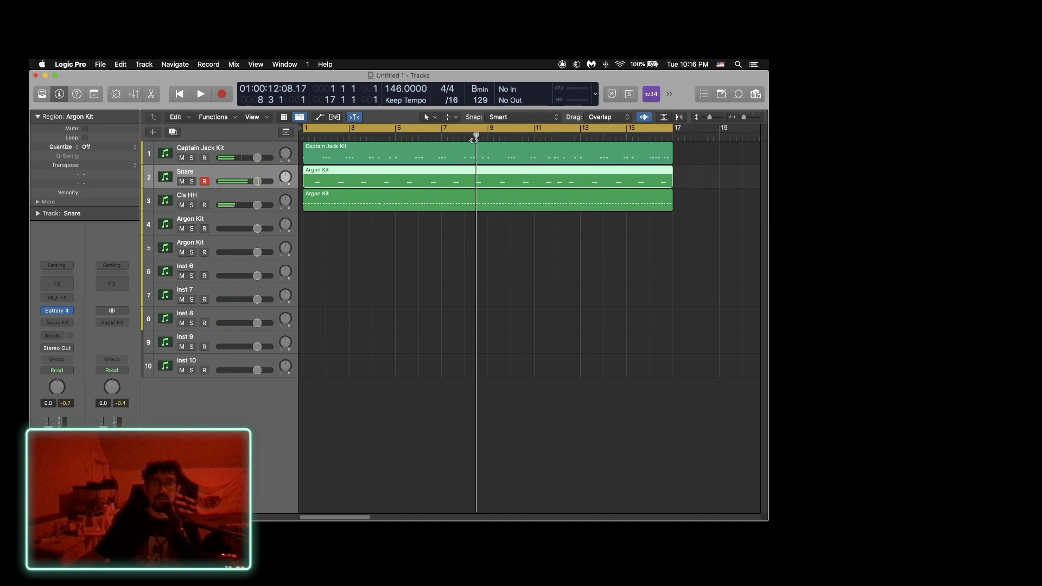
click(463, 135)
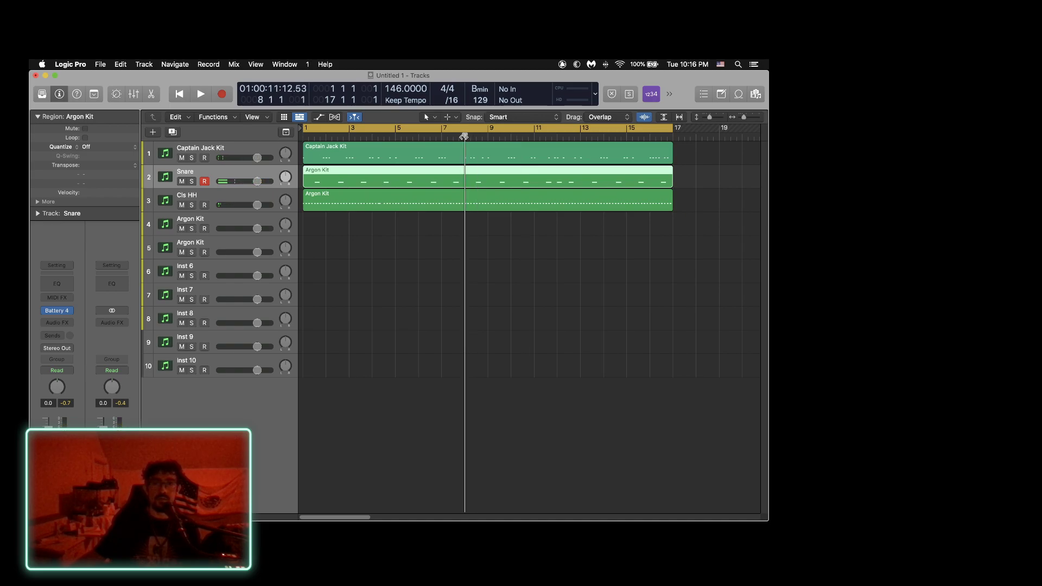
key(cmd+4)
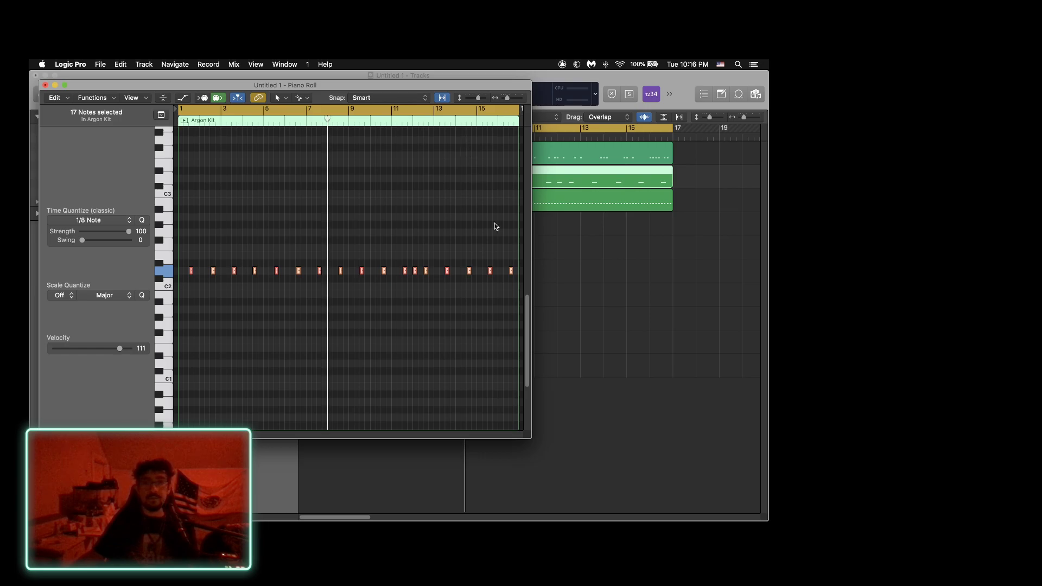
click(45, 84)
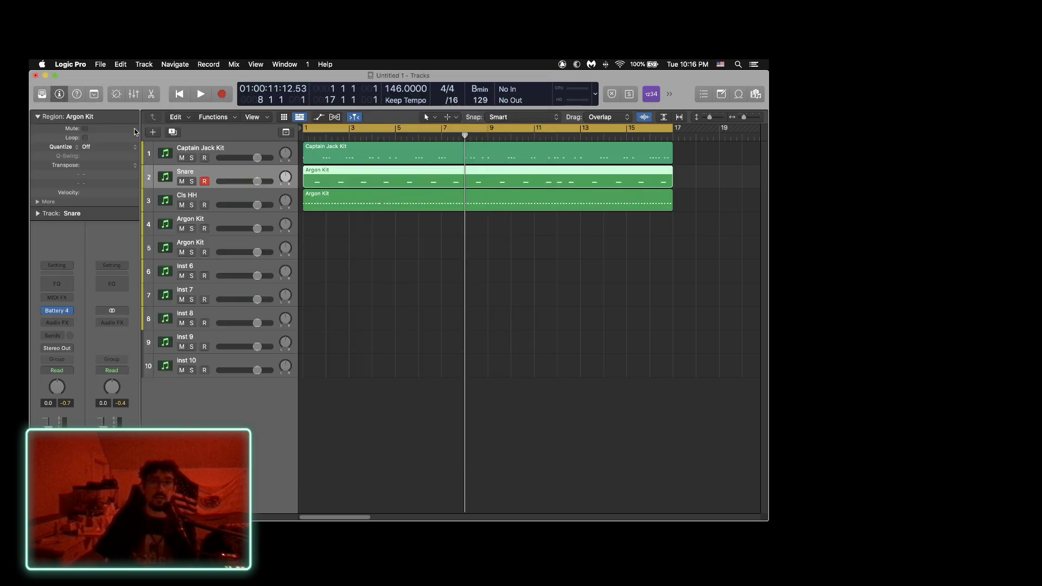
Copy the snare note in bar 6 to the start of bar 8 in the Snare region's Piano Roll and play the section.
click(328, 214)
click(366, 177)
key(super+4)
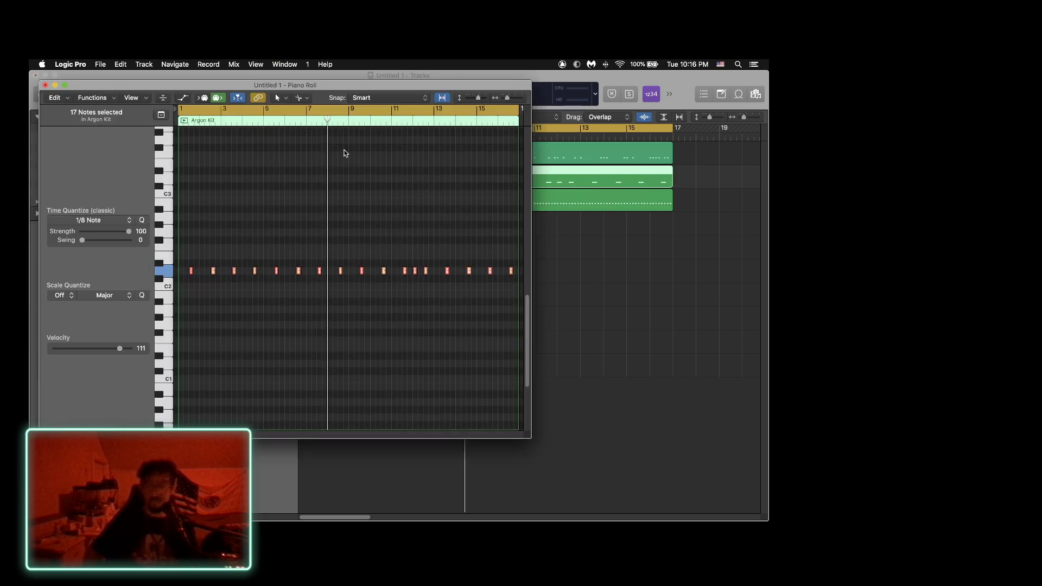
key(super+Right)
key(super+Right)
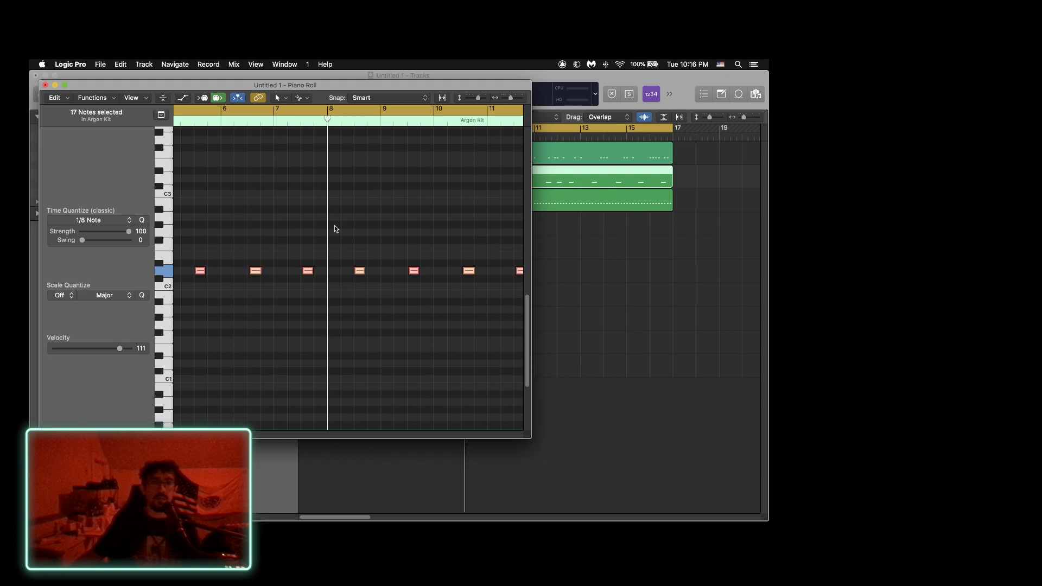
click(323, 281)
click(256, 271)
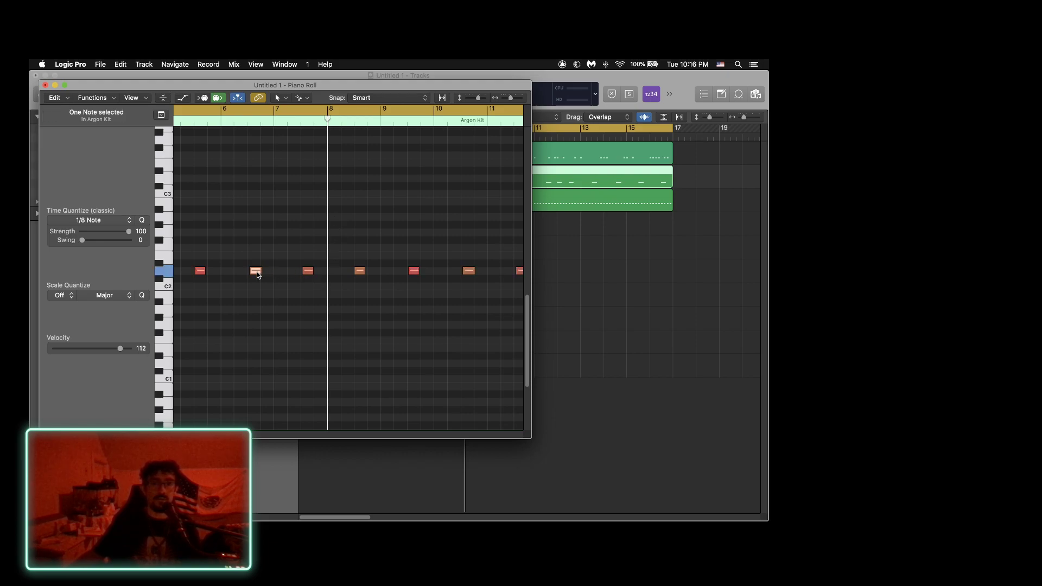
drag(257, 275, 335, 274)
click(224, 124)
key(space)
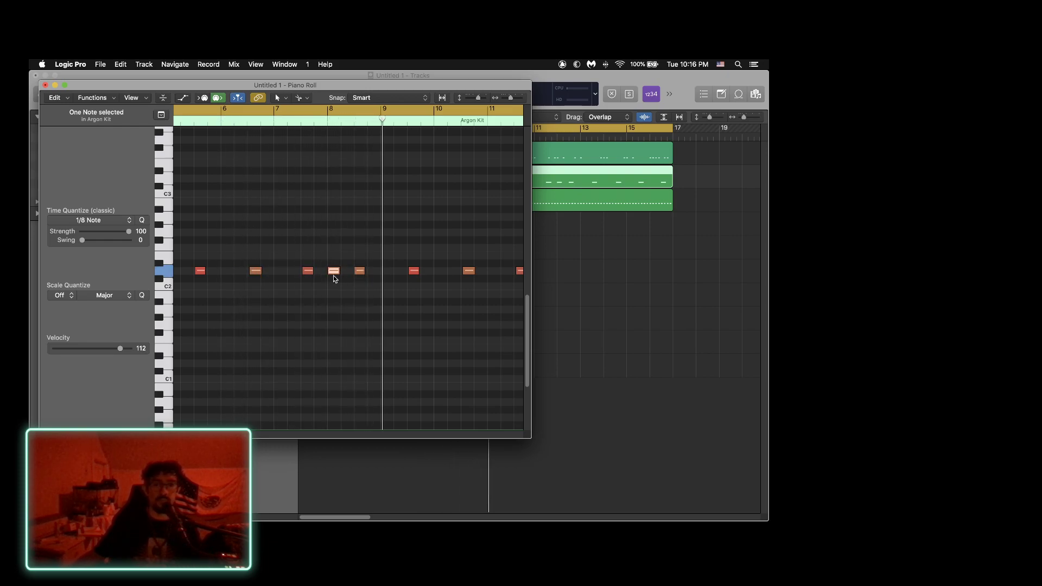
Move the copied snare note back one beat to 7 4 1 1, align the preceding note to 7 3 1 1, and replay the passage.
drag(335, 275, 322, 273)
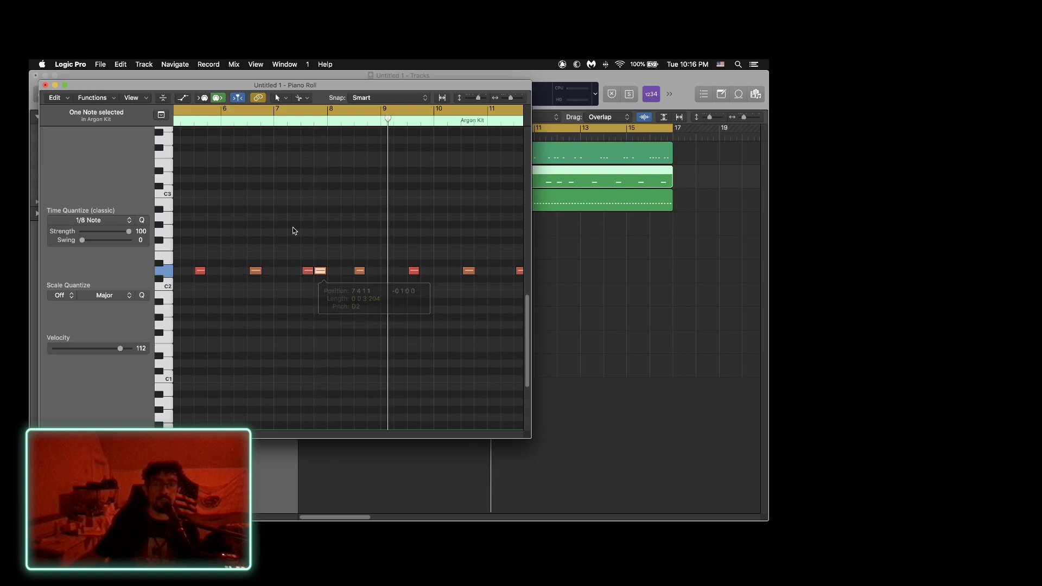
click(219, 123)
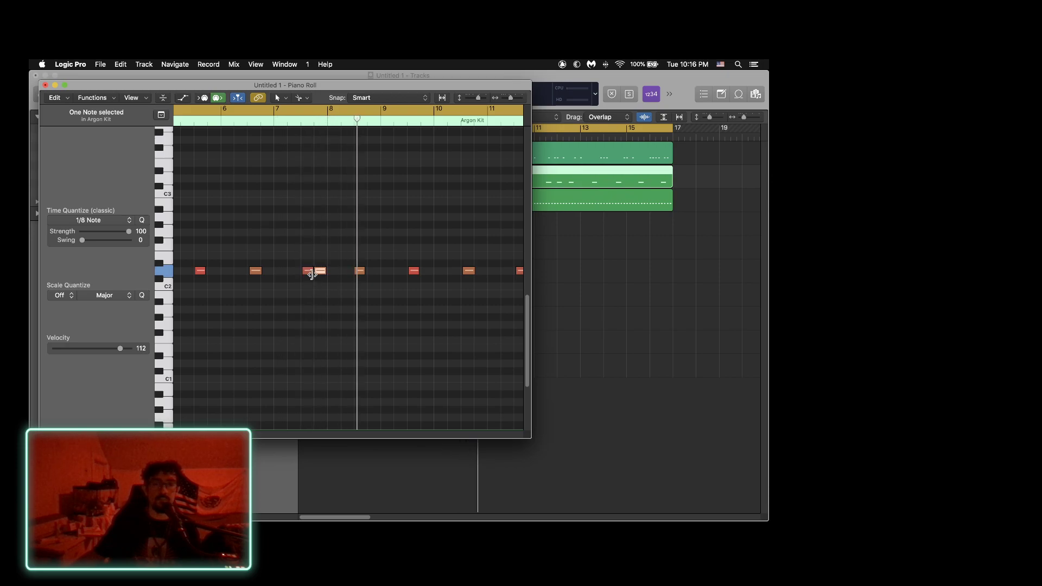
drag(311, 271, 308, 275)
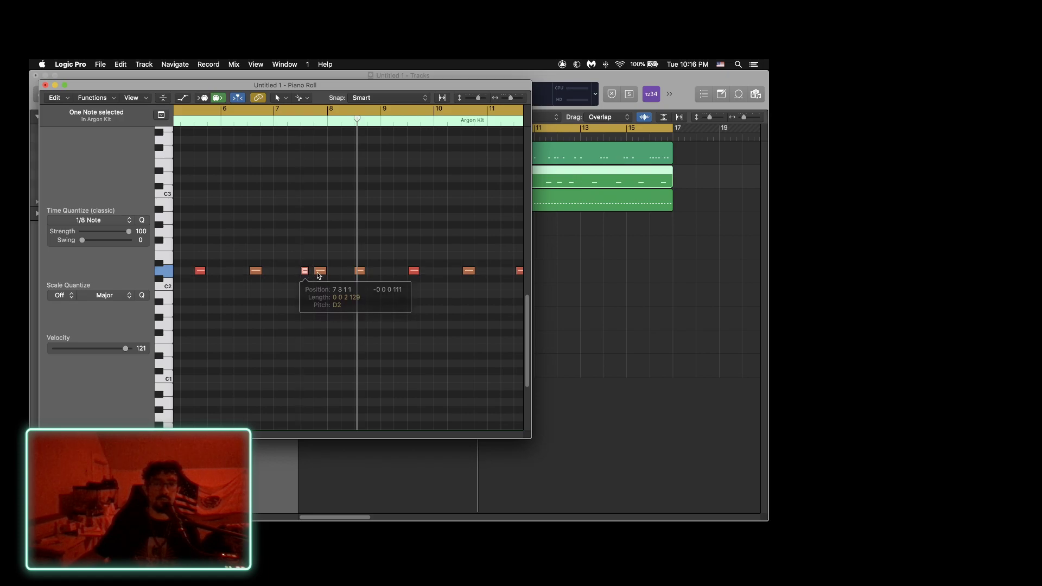
click(321, 273)
drag(321, 273, 318, 274)
click(218, 120)
key(space)
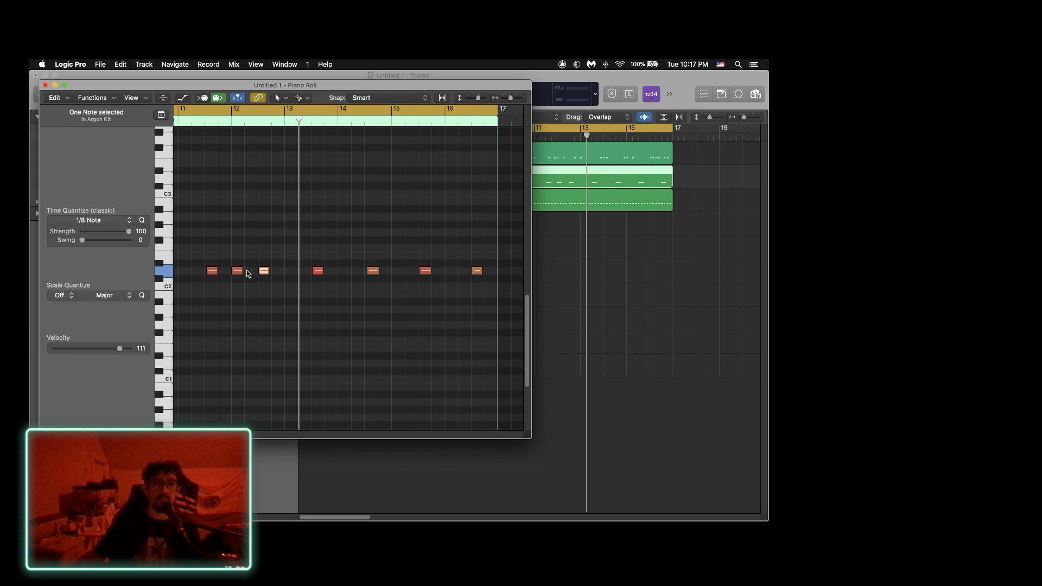
Copy the snare note at the start of bar 12 to 12 1 3 1 and play the section from bar 11.
drag(240, 271, 241, 273)
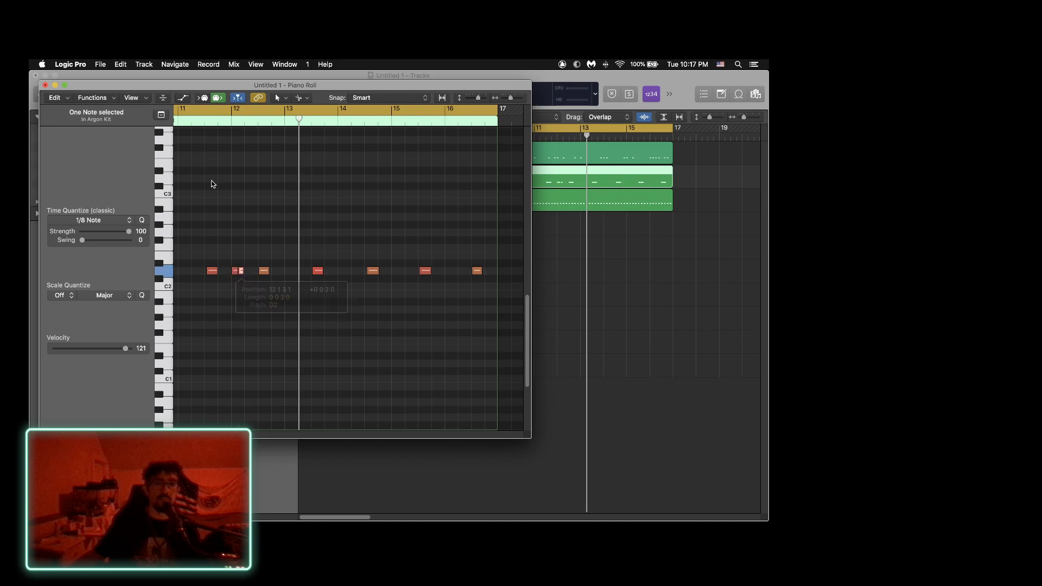
double_click(182, 123)
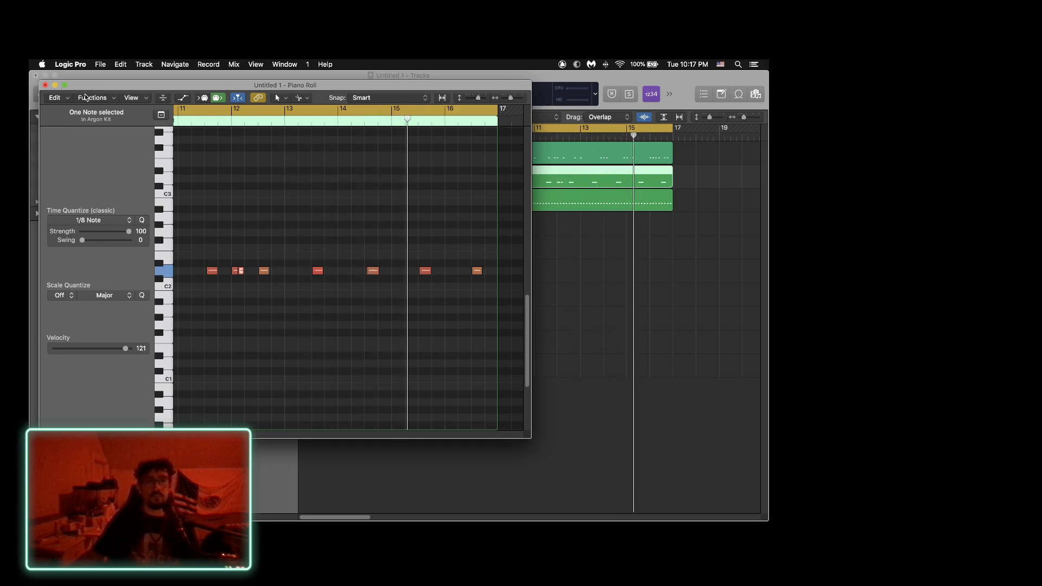
click(45, 84)
Play the beat from the start and lower the Snare track's volume to -5.5 dB.
key(Return)
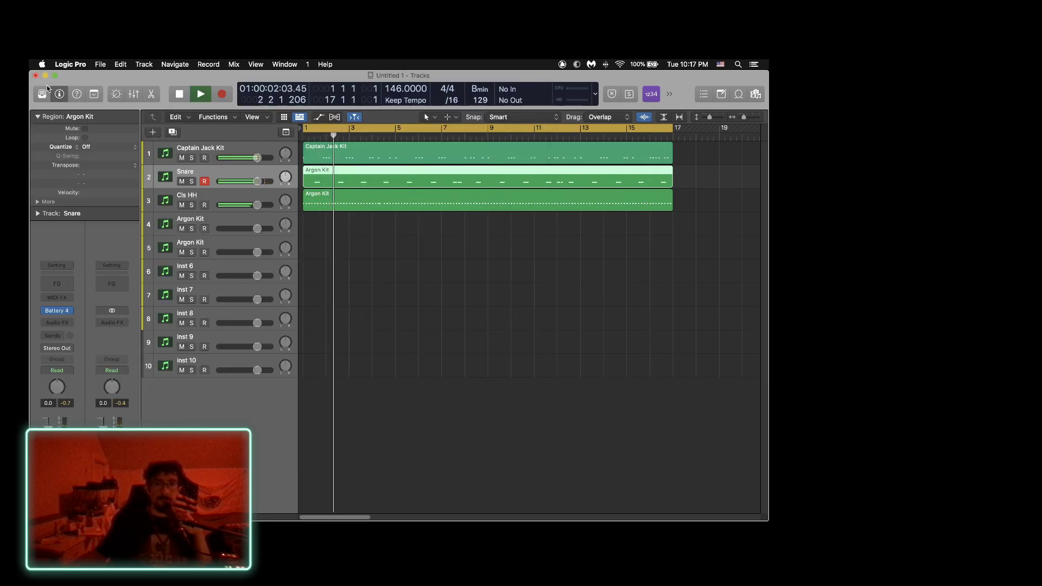
drag(257, 181, 245, 182)
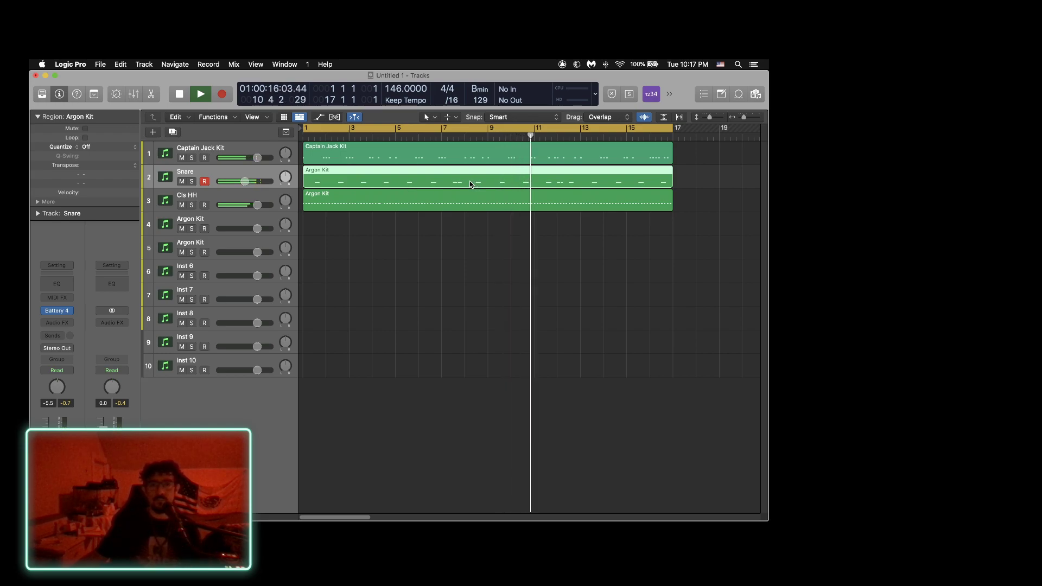
key(space)
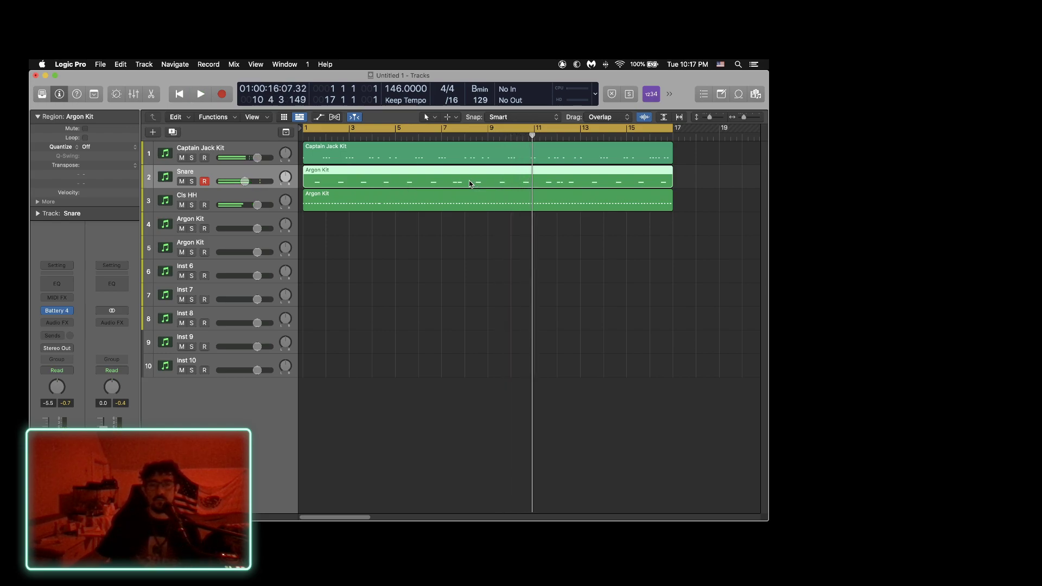
Review the snare notes around bars 7 and 8 in the Piano Roll with playback and place the playhead at bar 8.
click(441, 137)
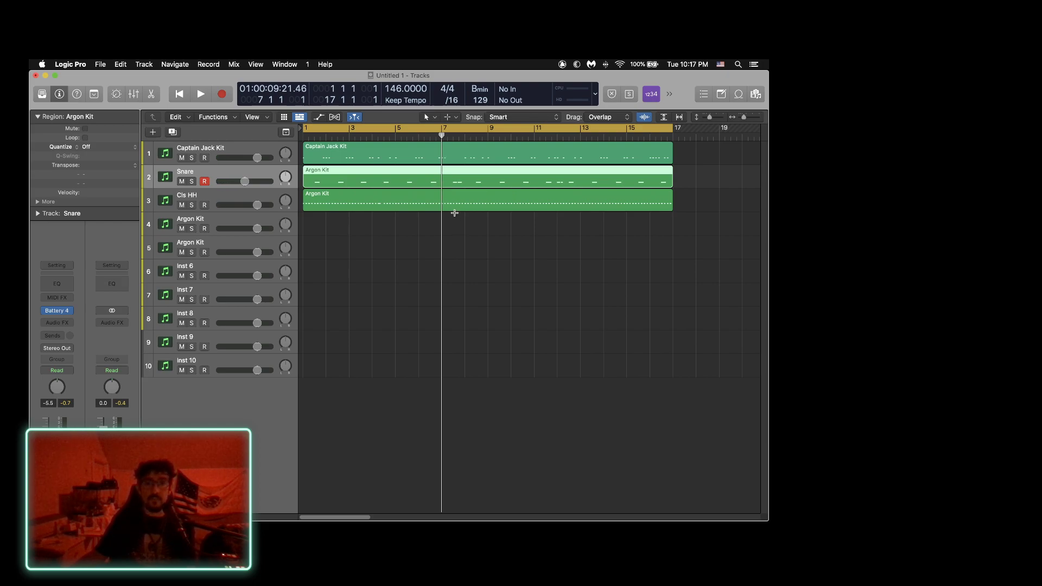
key(super+4)
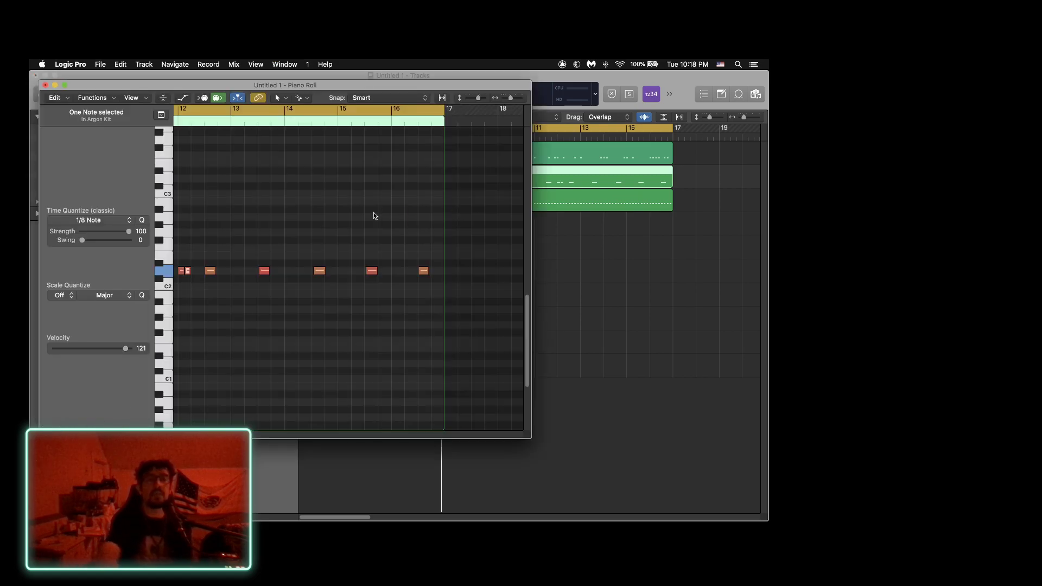
scroll(374, 215, left, 10)
scroll(374, 216, left, 5)
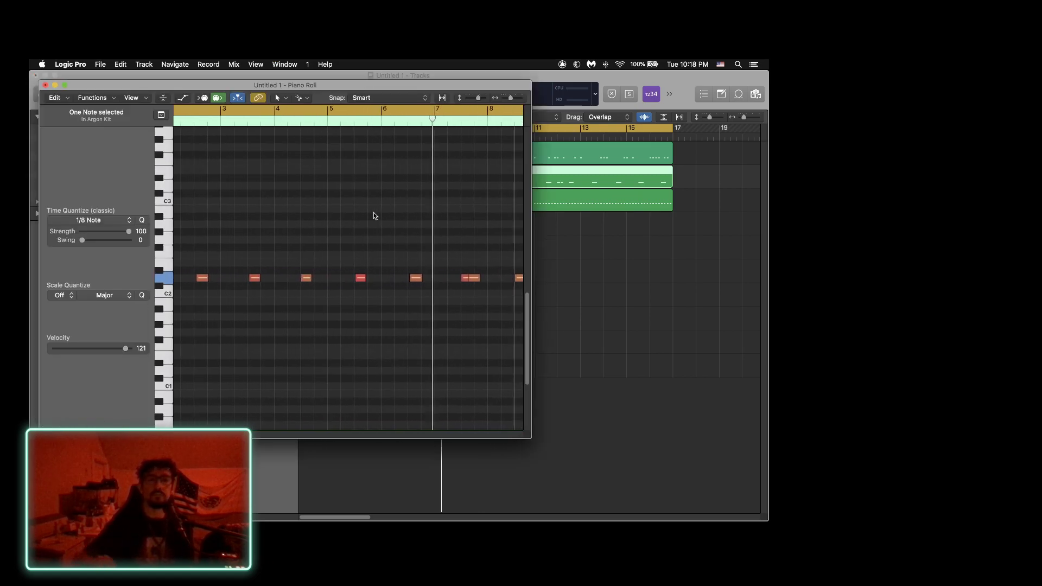
click(397, 124)
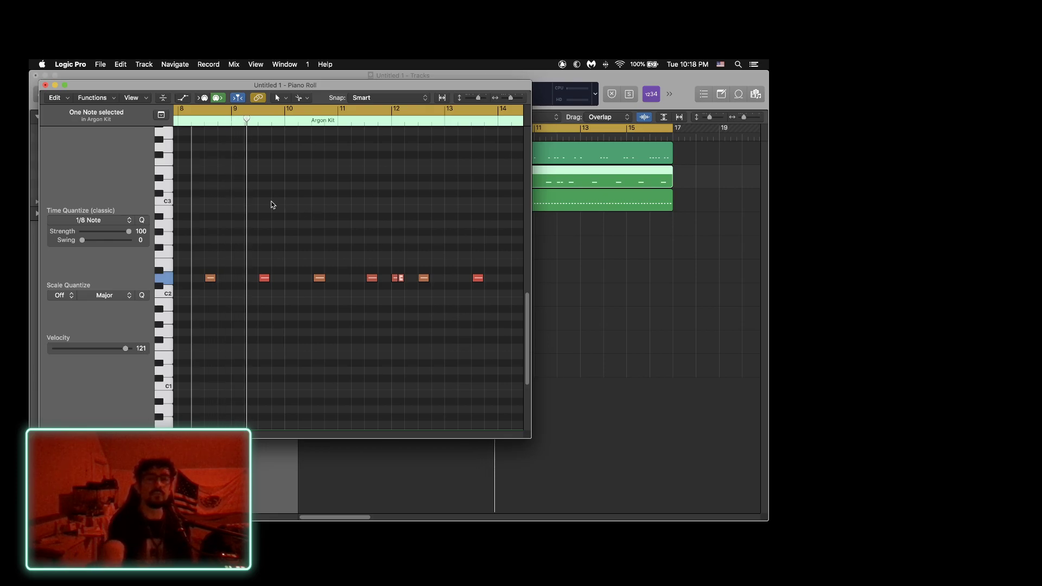
click(178, 122)
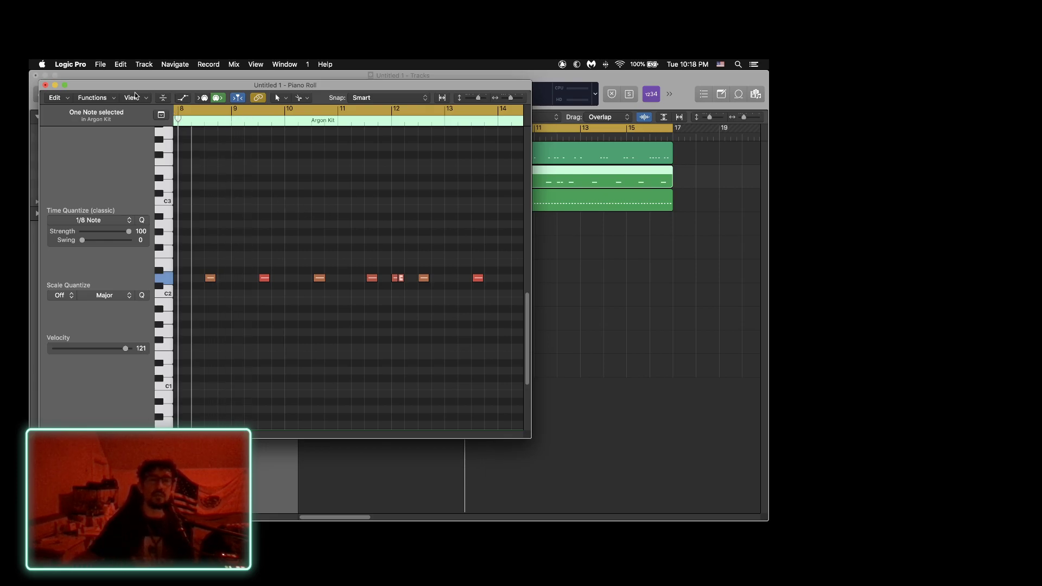
click(46, 85)
Examine the Captain Jack Kit region's notes around bar 8 in the Piano Roll and listen from bar 7.
click(416, 160)
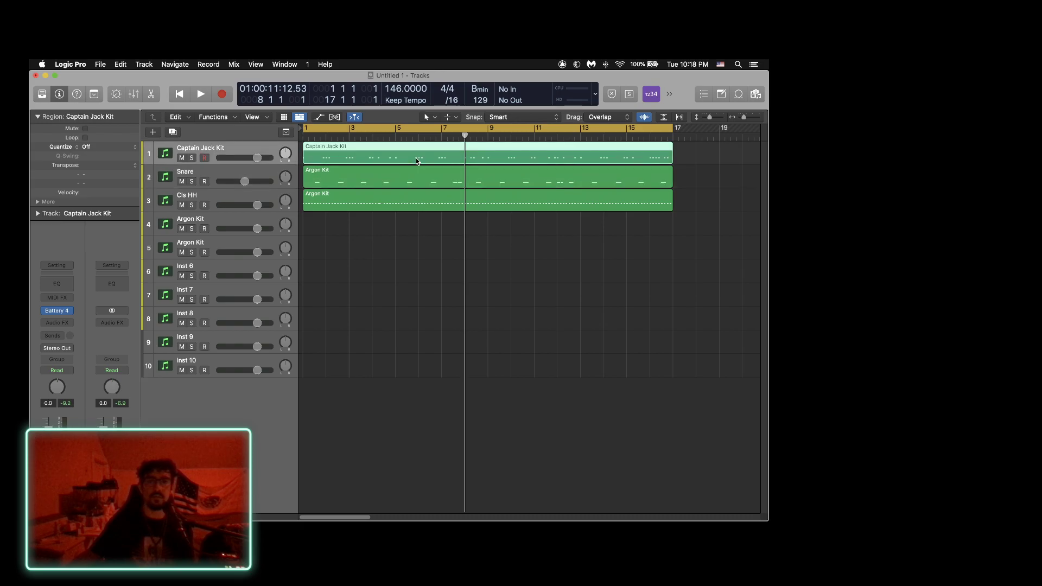
key(super+4)
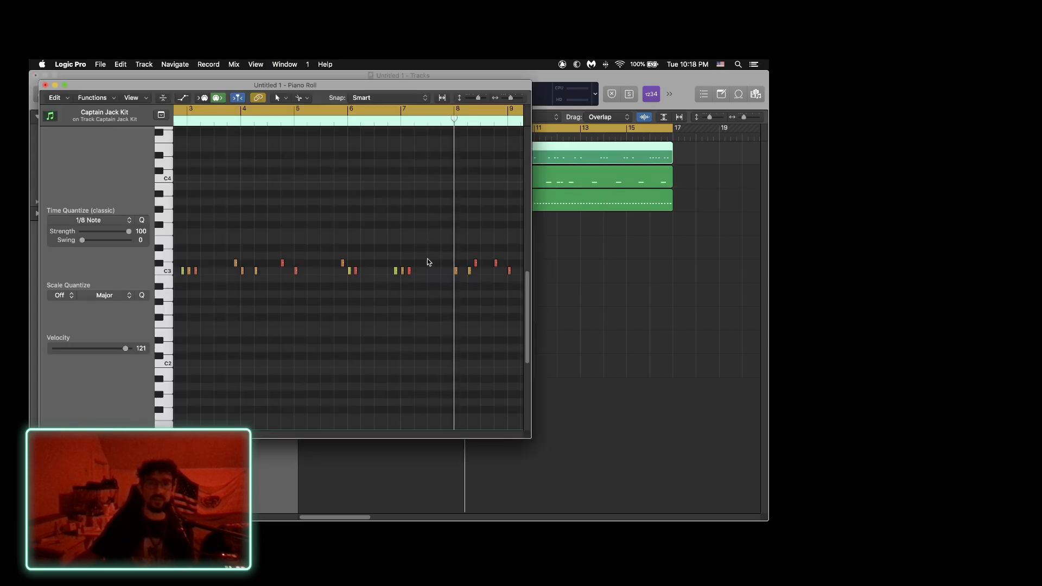
key(t)
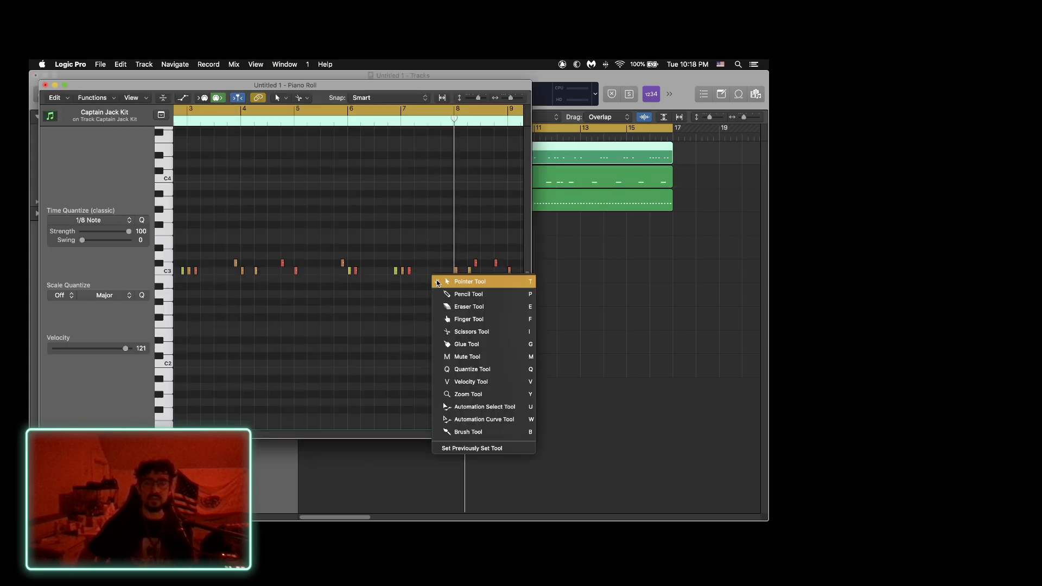
key(i)
key(super+Right)
key(super+Right)
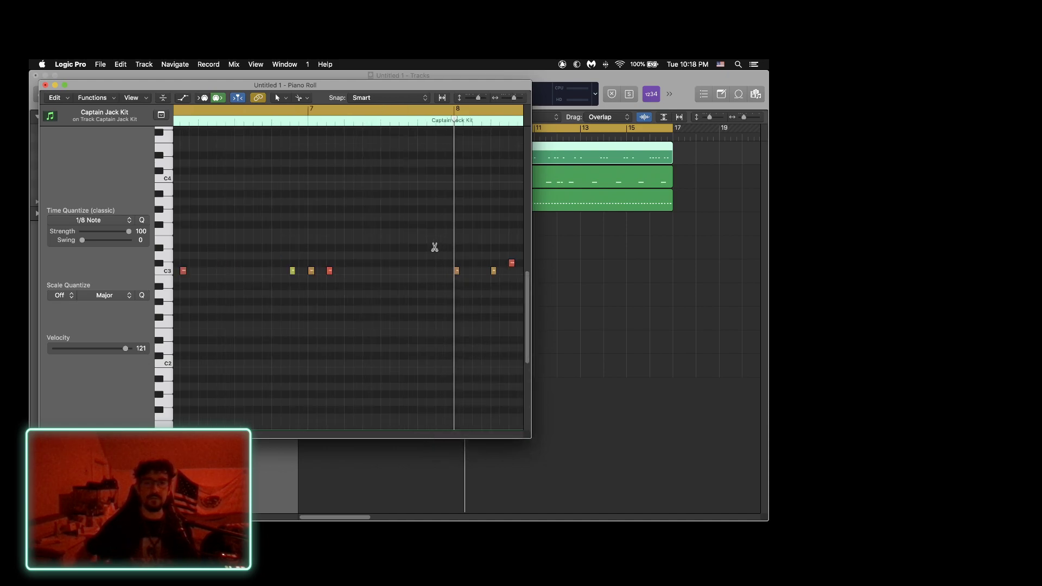
double_click(306, 123)
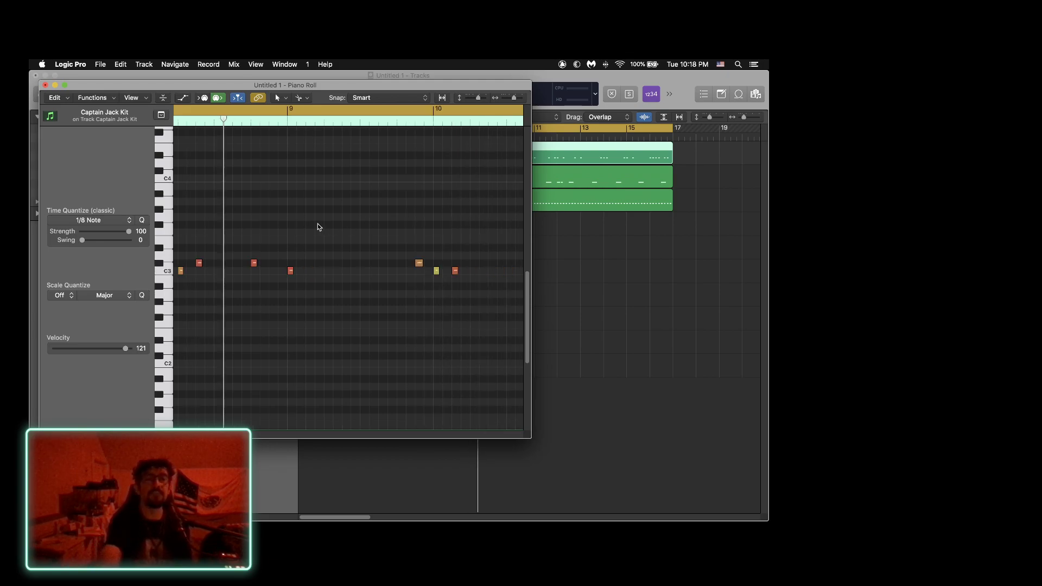
scroll(319, 227, left, 5)
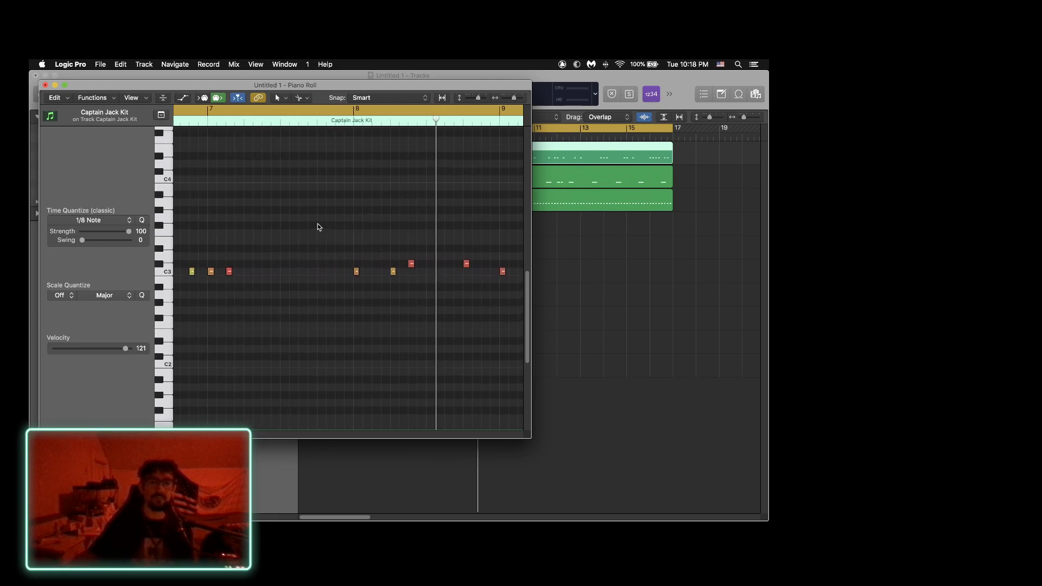
Show the note velocities and set the C3 note at the start of bar 8 to velocity 116, playing back from bar 7.
key(a)
scroll(381, 225, down, 3)
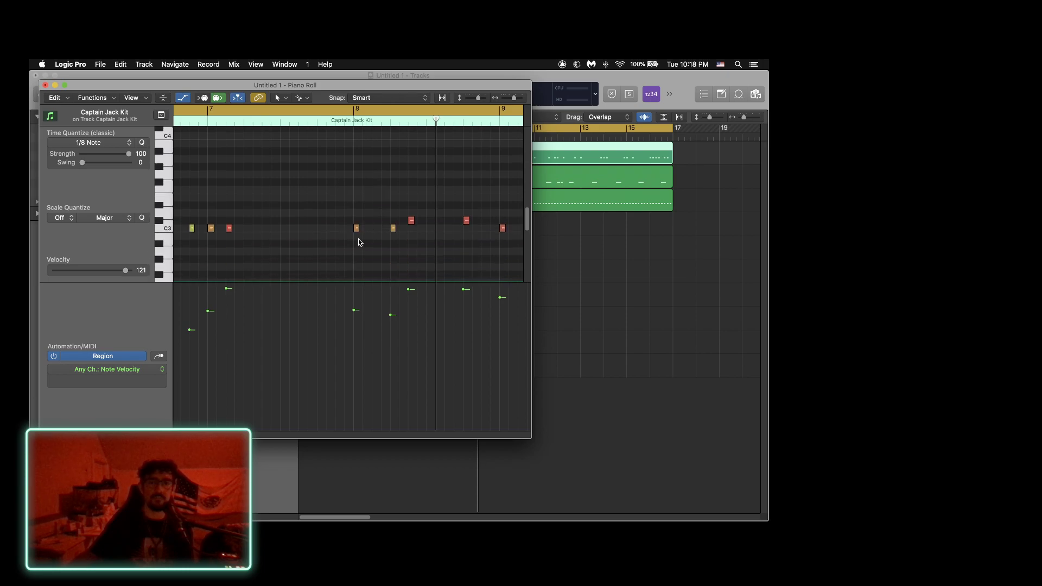
click(356, 228)
drag(354, 310, 355, 297)
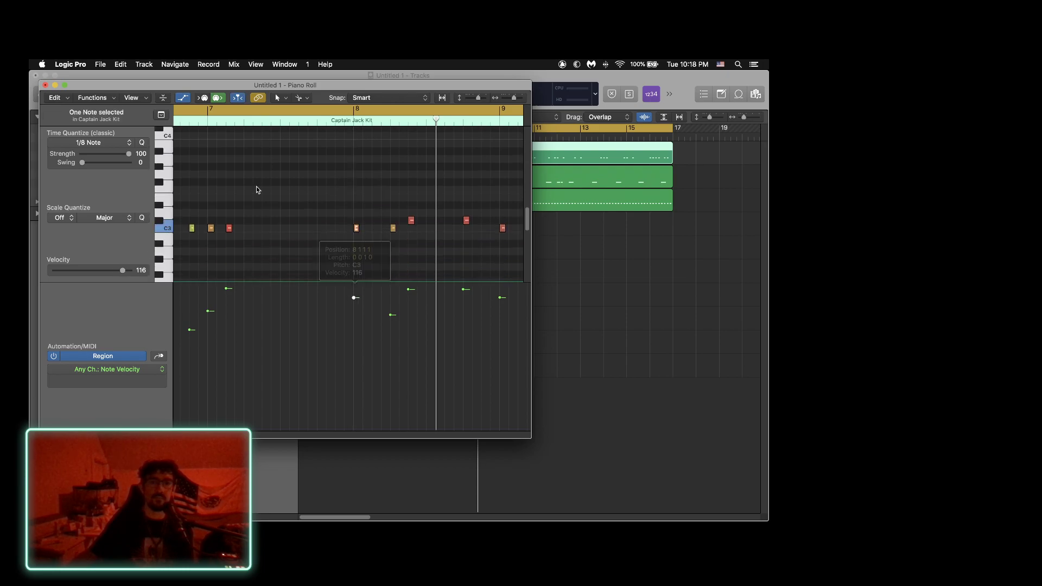
click(207, 123)
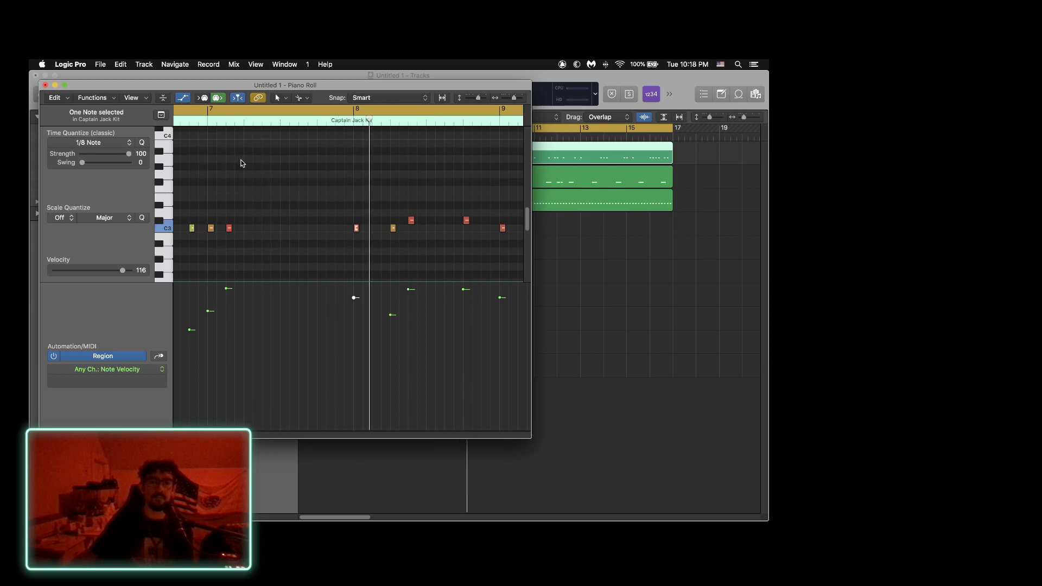
click(46, 85)
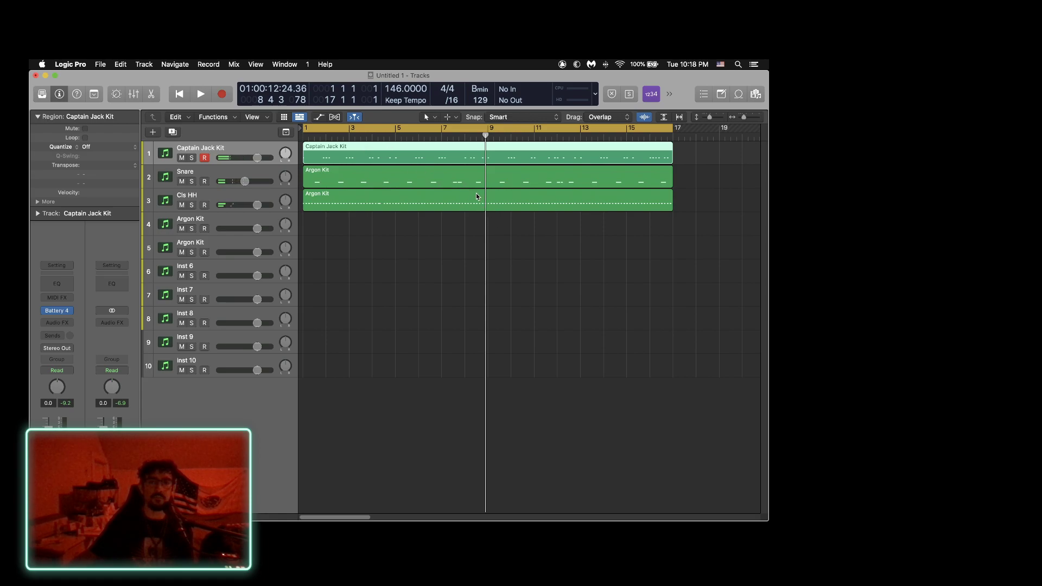
Raise the velocity of the hi-hat note at the start of bar 8 in the Cls HH region and play from bar 7.
click(465, 136)
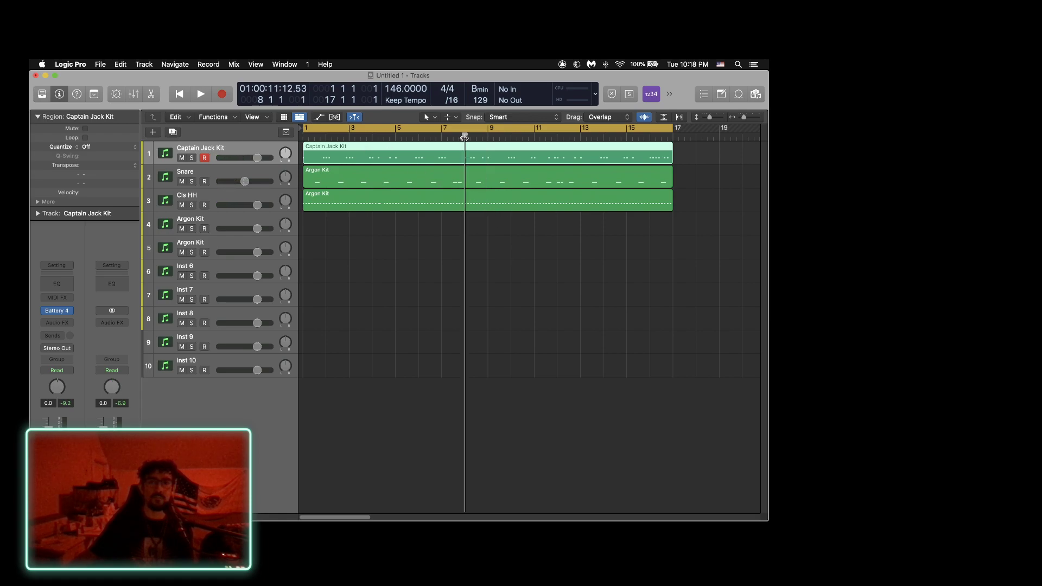
click(471, 195)
double_click(471, 194)
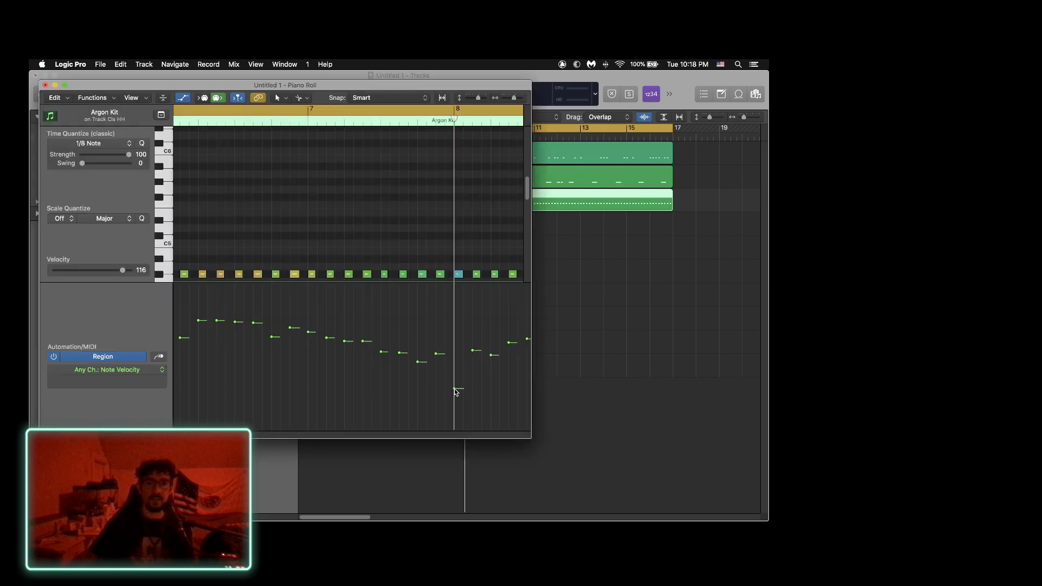
drag(456, 392, 454, 337)
click(309, 122)
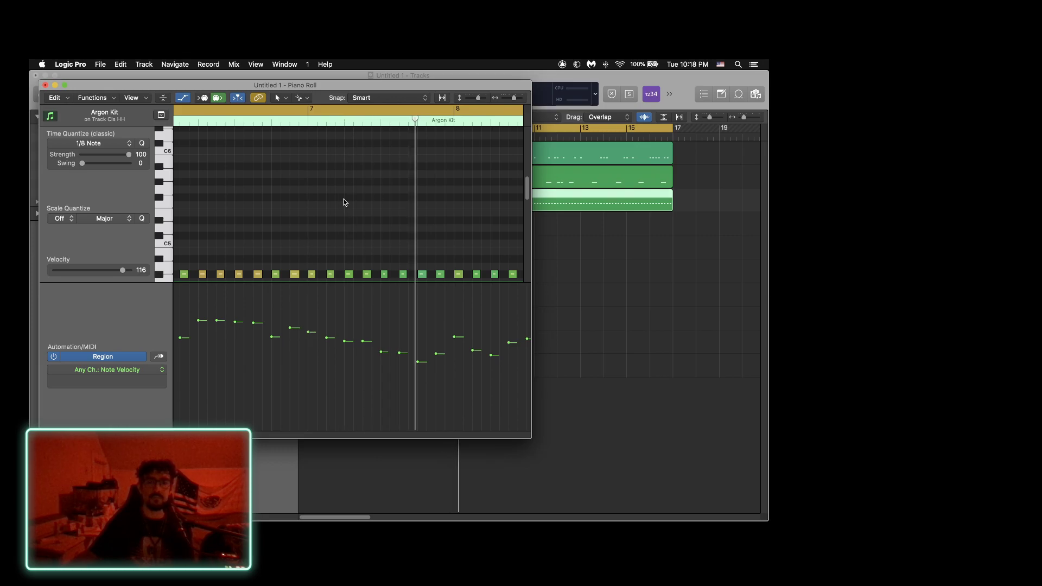
click(46, 85)
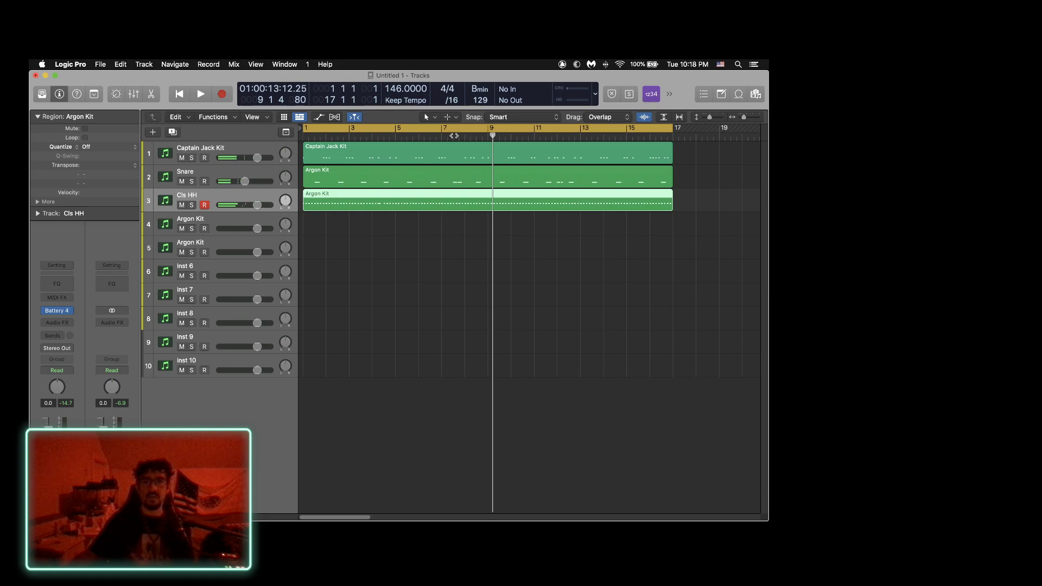
Play the full beat from bar 7 and place the playhead at 15 3 1.
click(441, 137)
key(space)
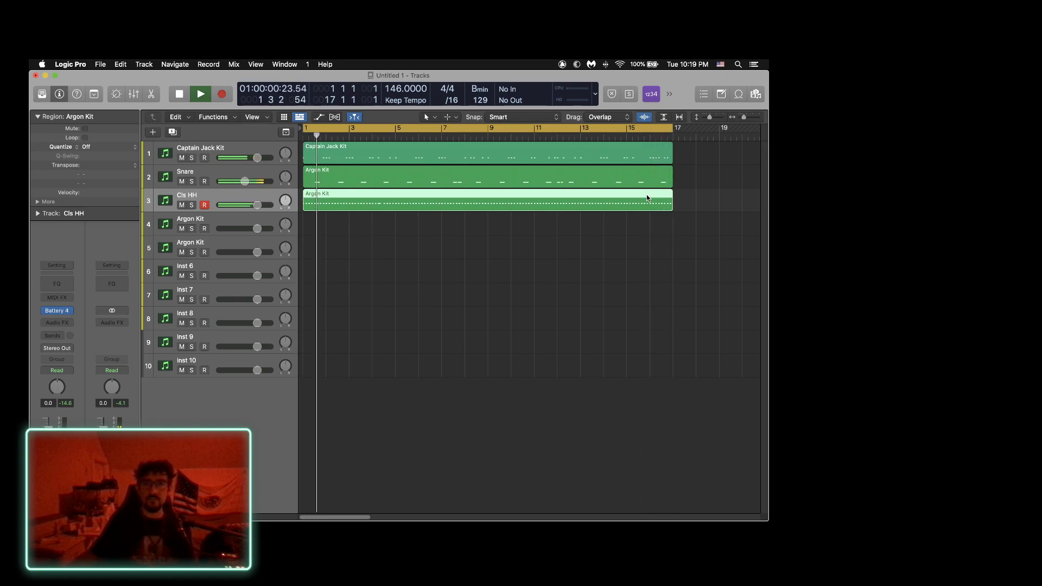
key(space)
click(639, 136)
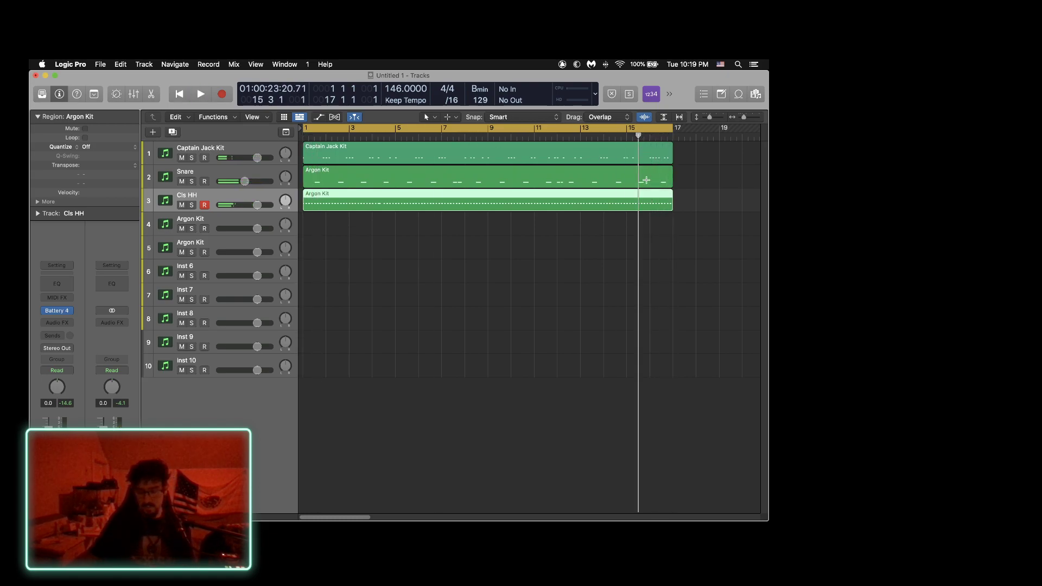
Set the velocity of the hi-hat note at the start of bar 16 in the Cls HH region to 81.
key(super+4)
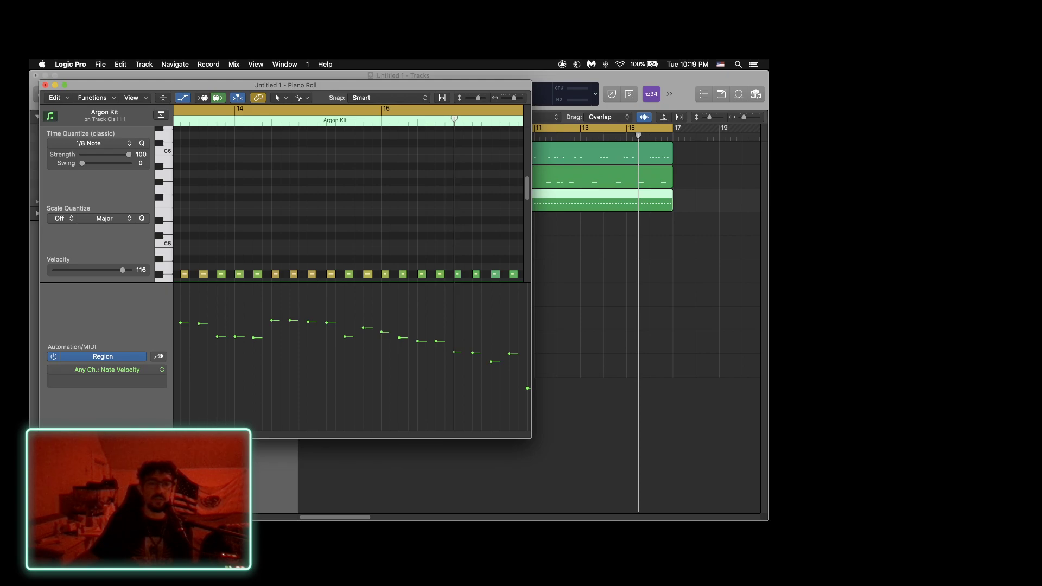
scroll(348, 271, right, 6)
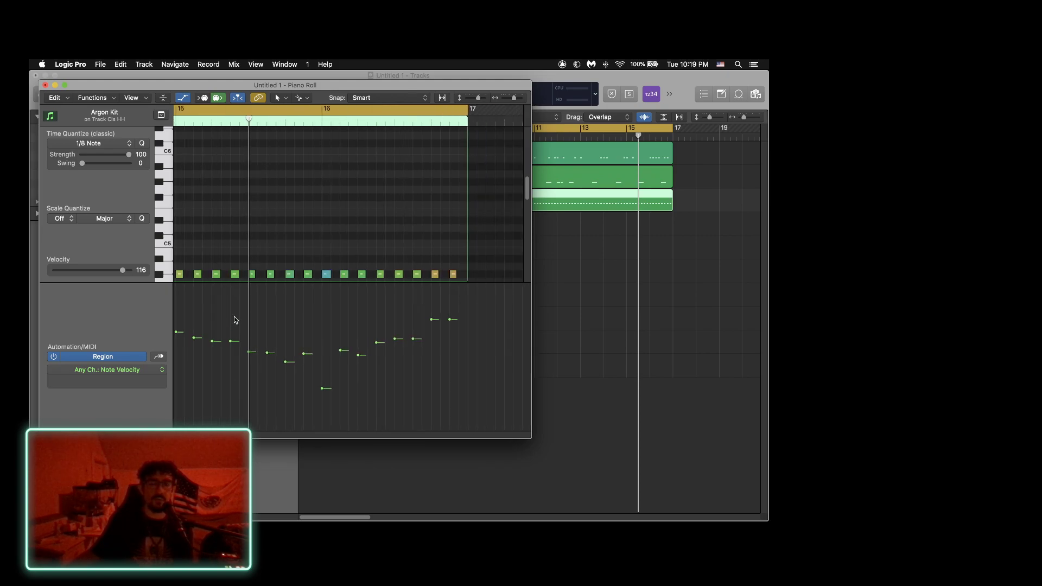
scroll(267, 203, down, 2)
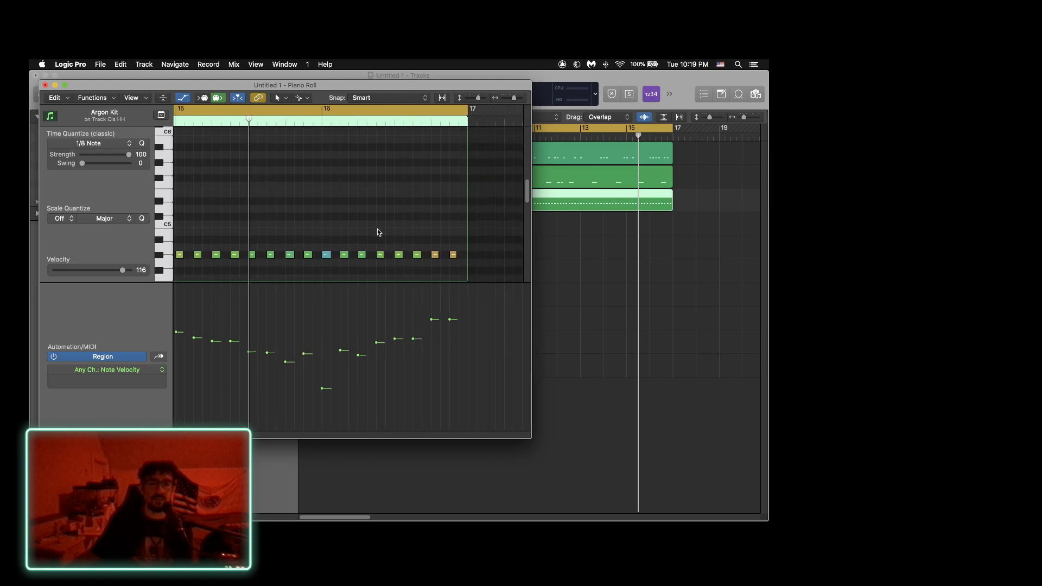
click(327, 256)
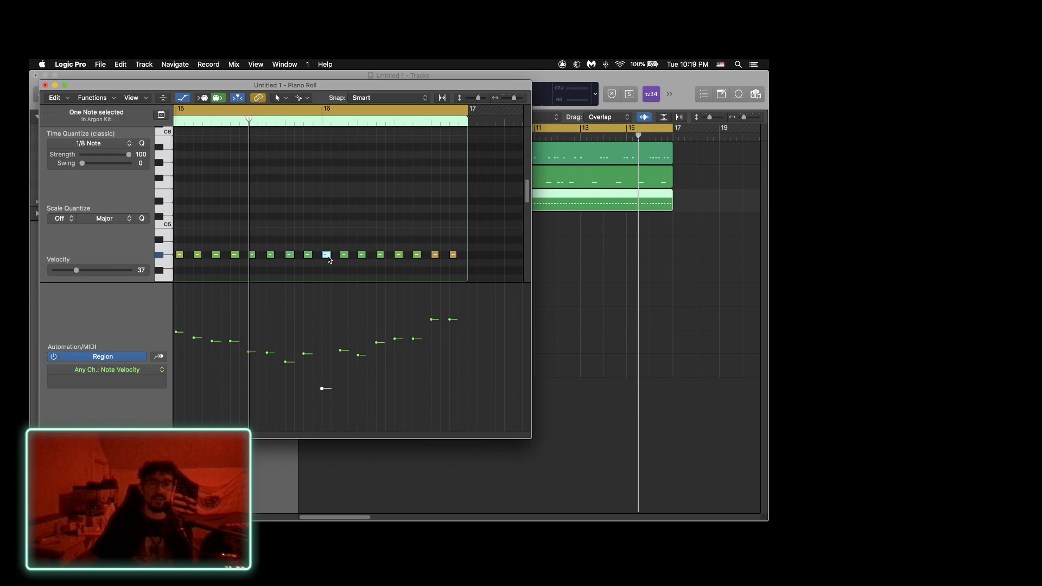
drag(320, 389, 322, 337)
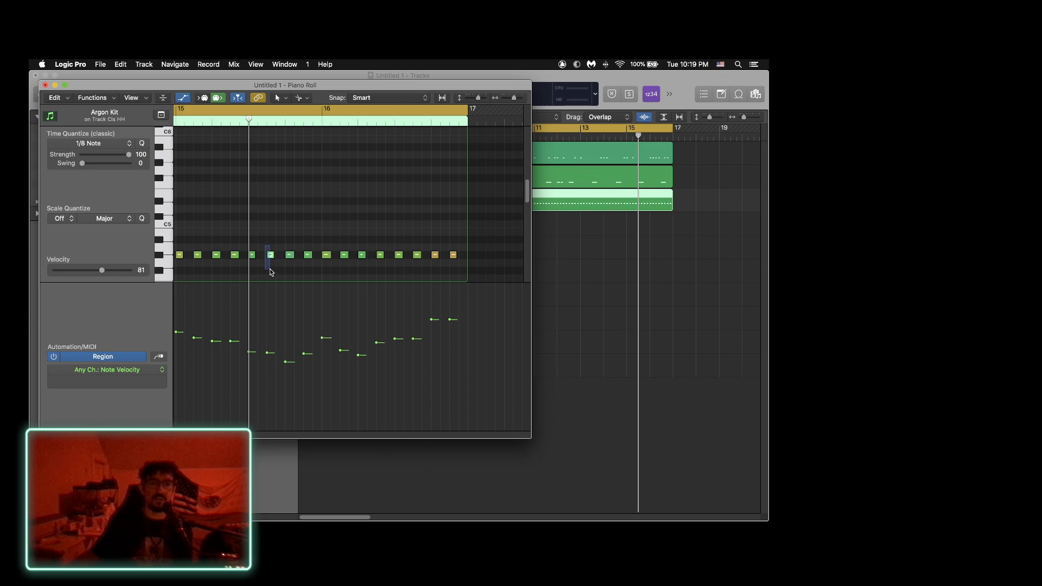
Raise the velocities of the two hi-hat notes at 15 3 3 and 15 4 1 together and replay the passage.
drag(298, 272, 299, 272)
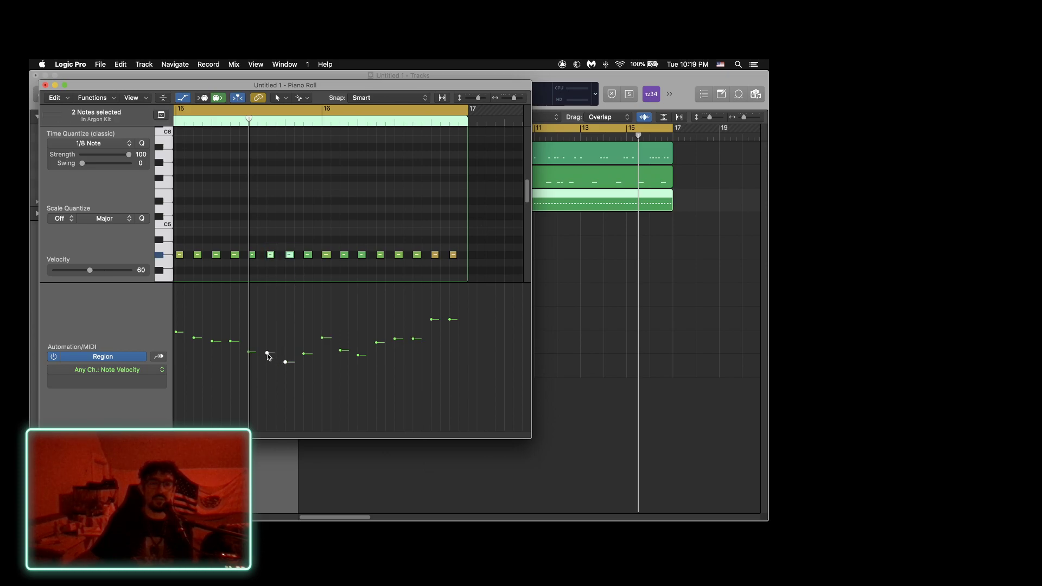
drag(268, 357, 268, 345)
click(46, 85)
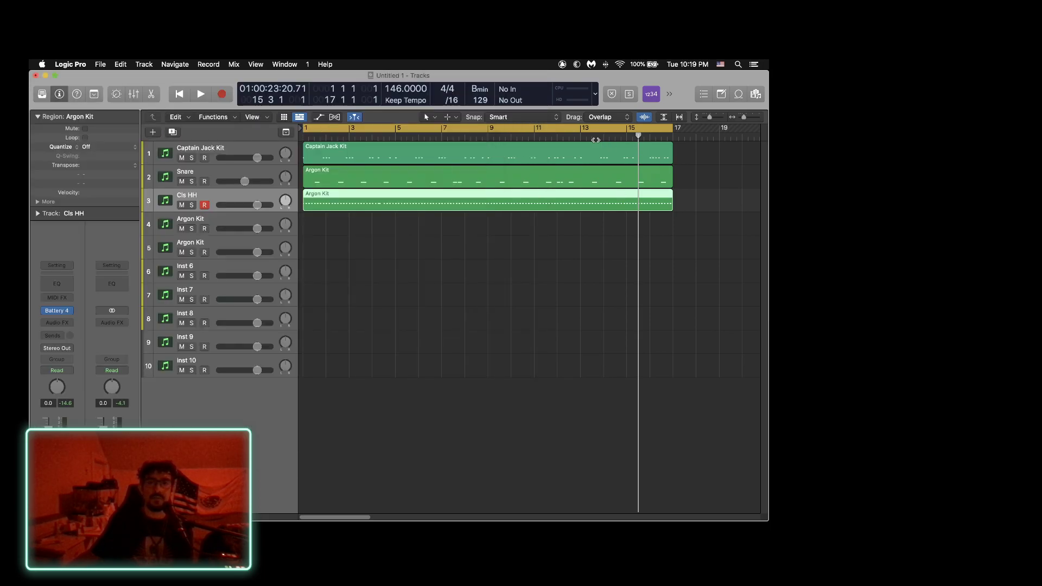
key(space)
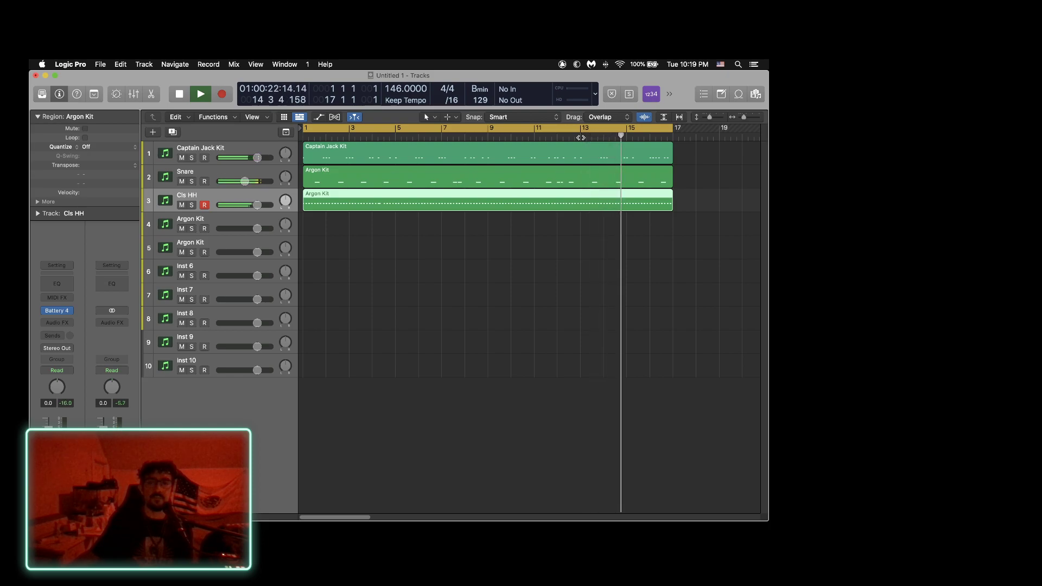
key(space)
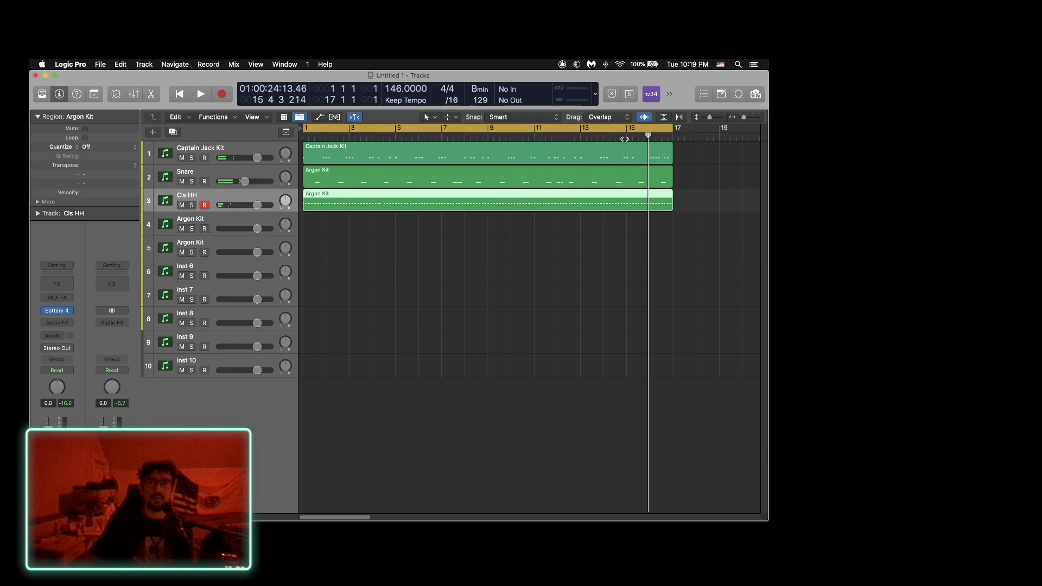
Duplicate the C3 note at the start of bar 15 in the Captain Jack Kit region to 15 1 3.
click(625, 139)
click(624, 157)
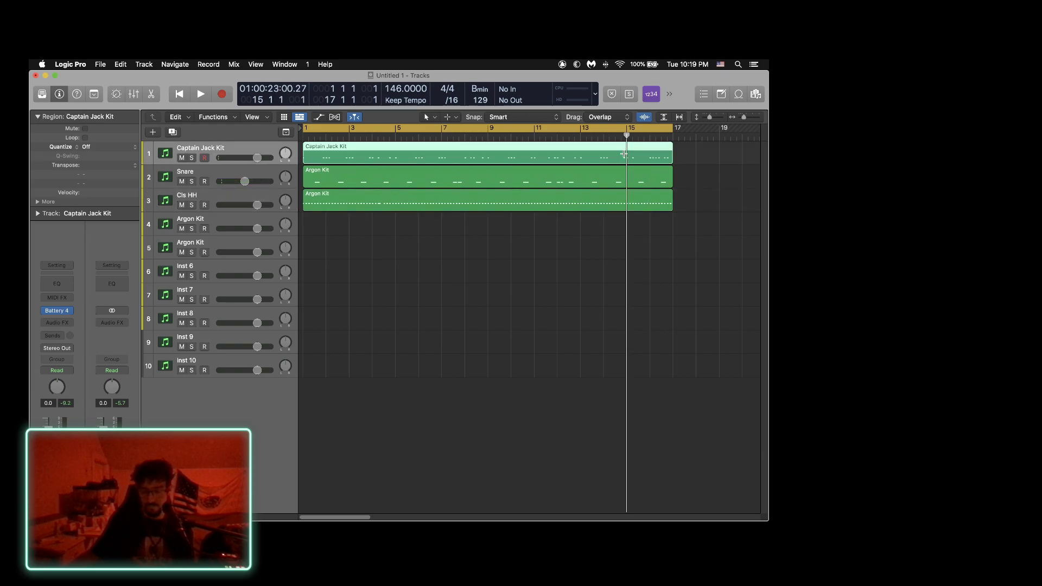
key(super+4)
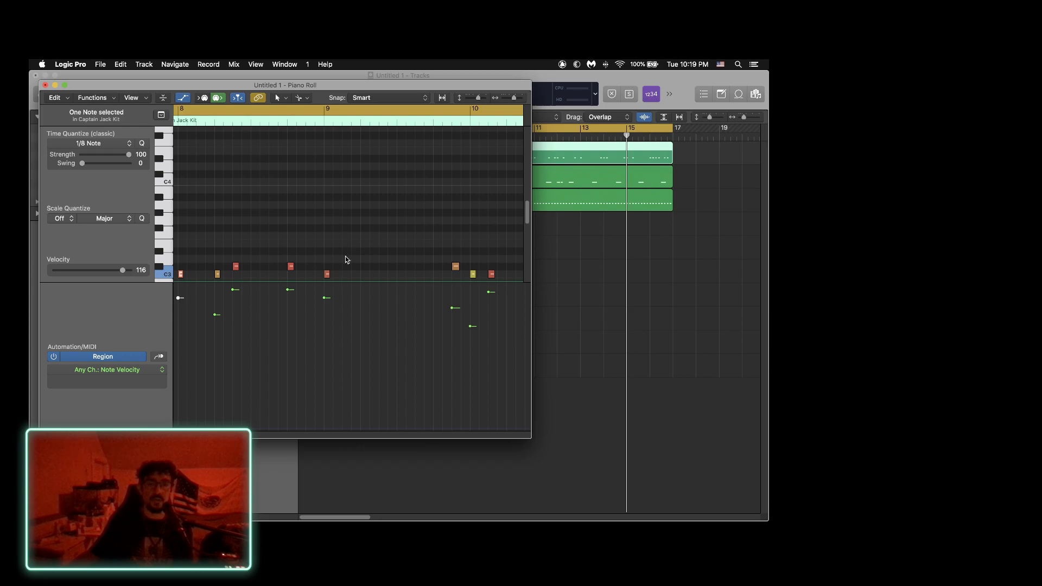
key(a)
scroll(414, 211, right, 10)
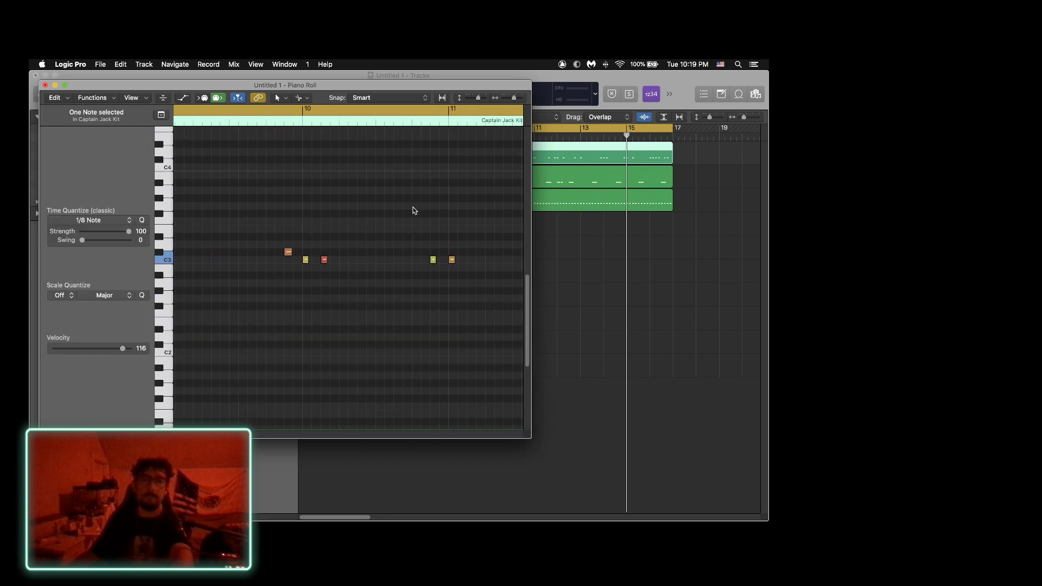
scroll(404, 206, right, 10)
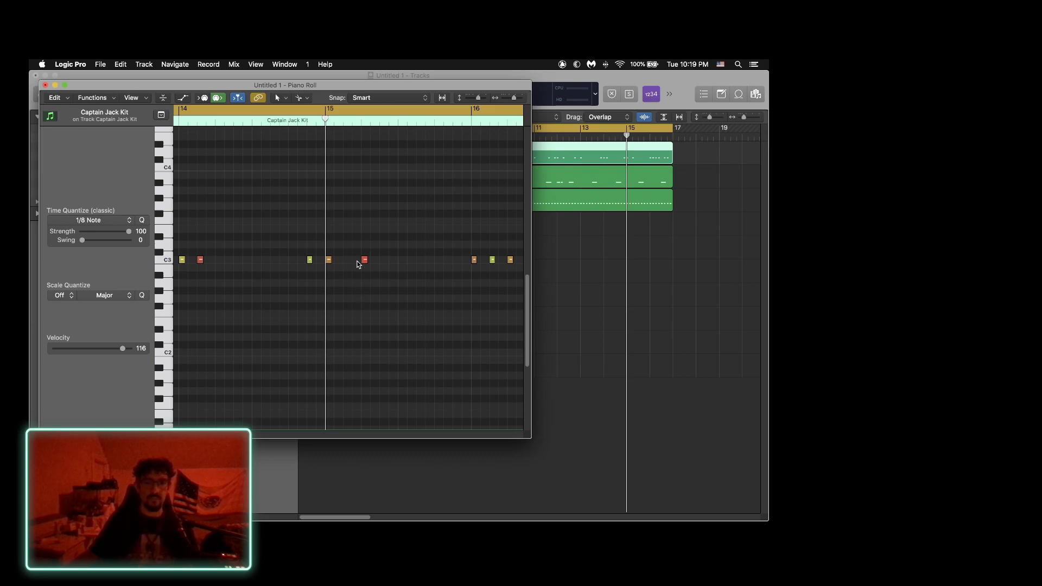
click(364, 260)
drag(330, 260, 346, 260)
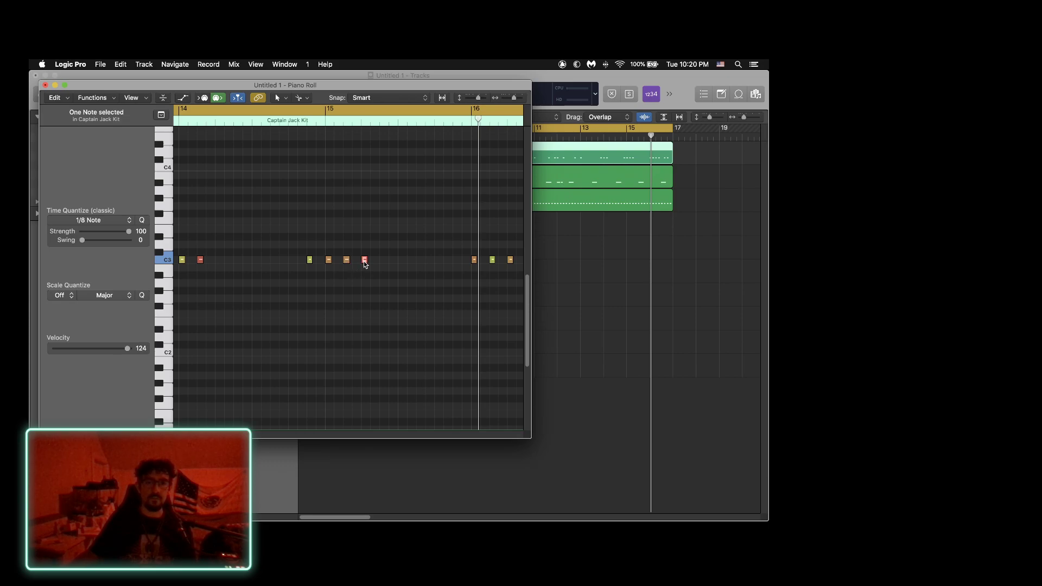
Move the C3 note at 15 2 1 to 15 2 2, set its velocity to 87 and replay the passage.
drag(366, 263, 383, 264)
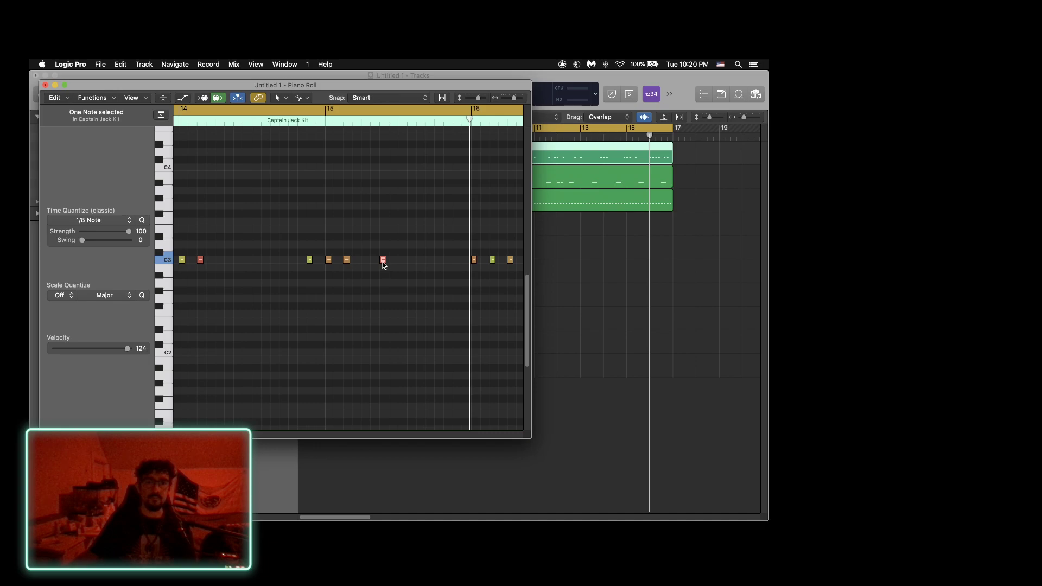
drag(383, 263, 374, 262)
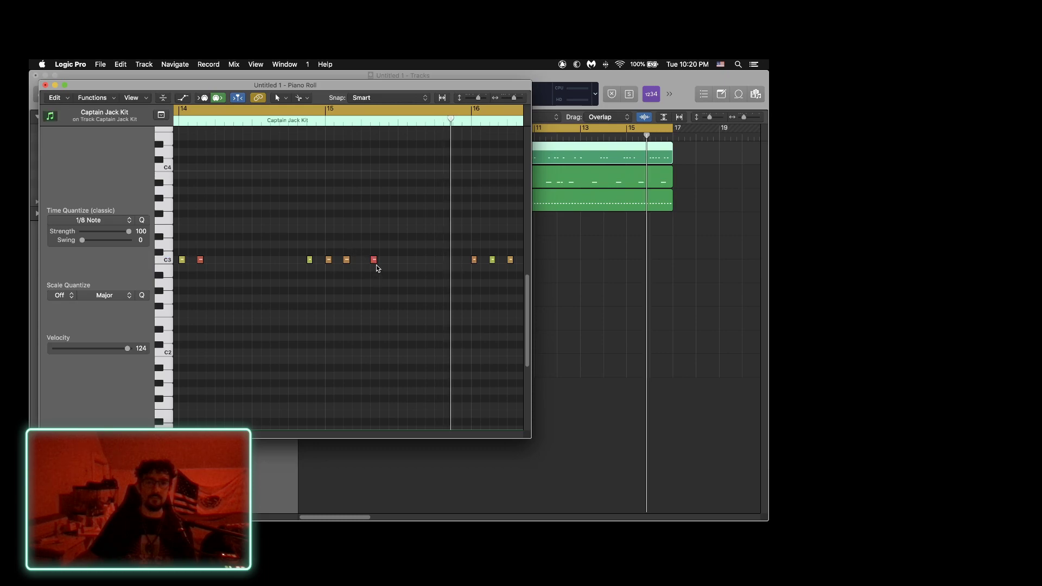
mouse_move(375, 261)
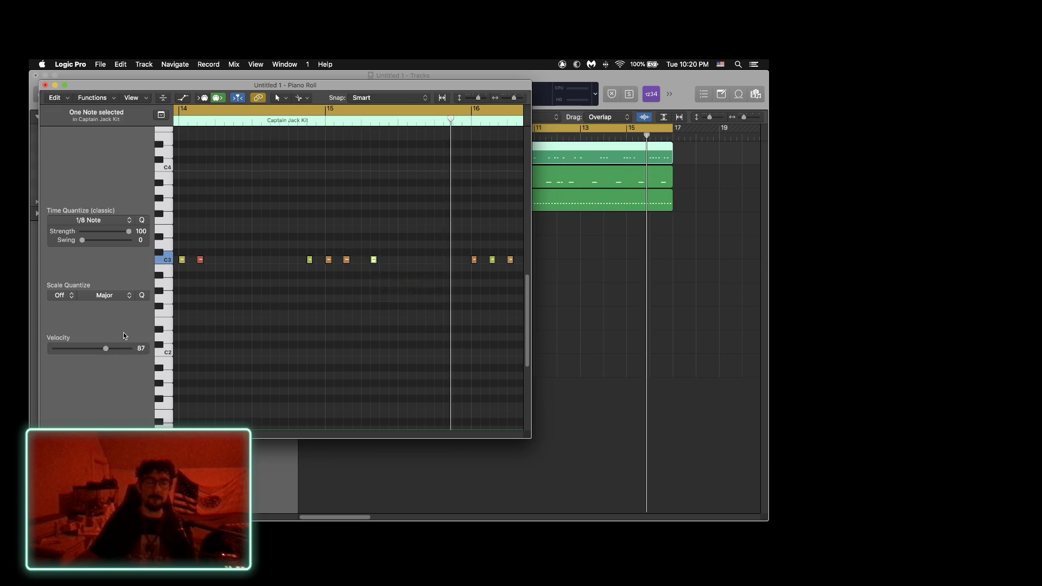
click(241, 127)
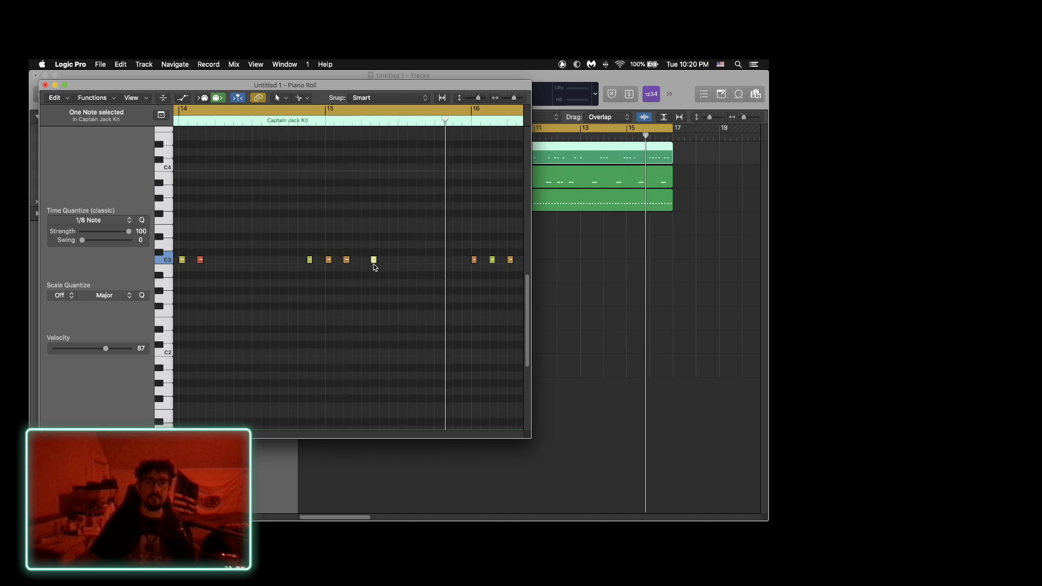
Move the velocity-87 note to 15 2 4, raise its pitch to C#3 and play it back.
mouse_move(374, 263)
mouse_down()
mouse_move(364, 262)
mouse_move(392, 264)
mouse_up()
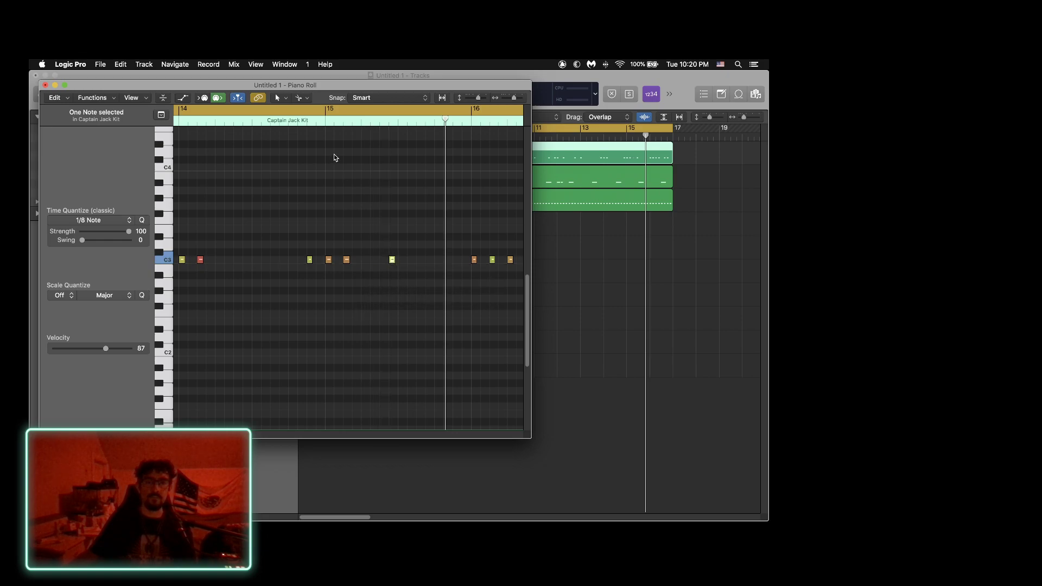
click(290, 124)
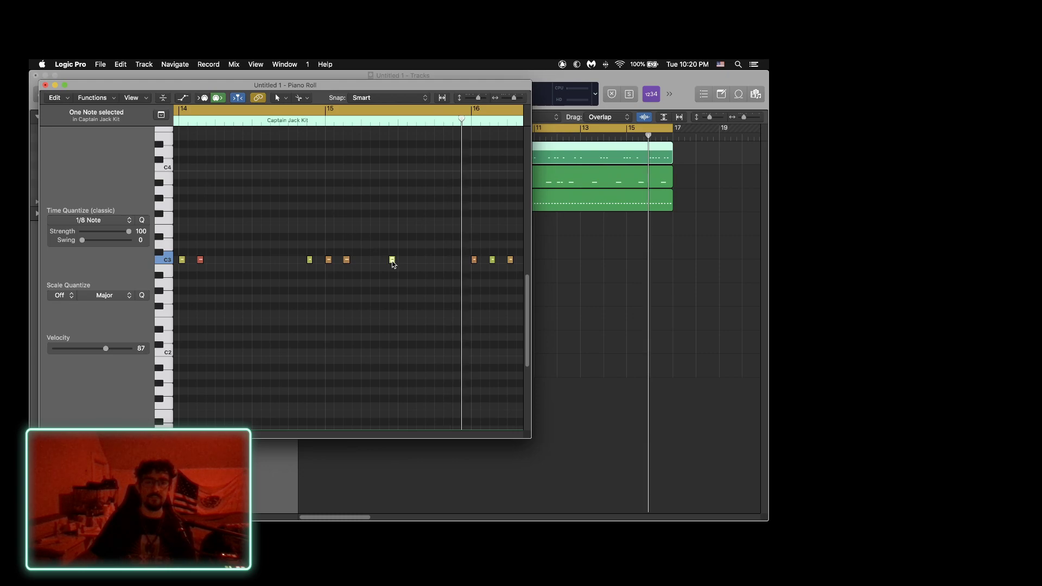
drag(393, 264, 392, 253)
click(293, 123)
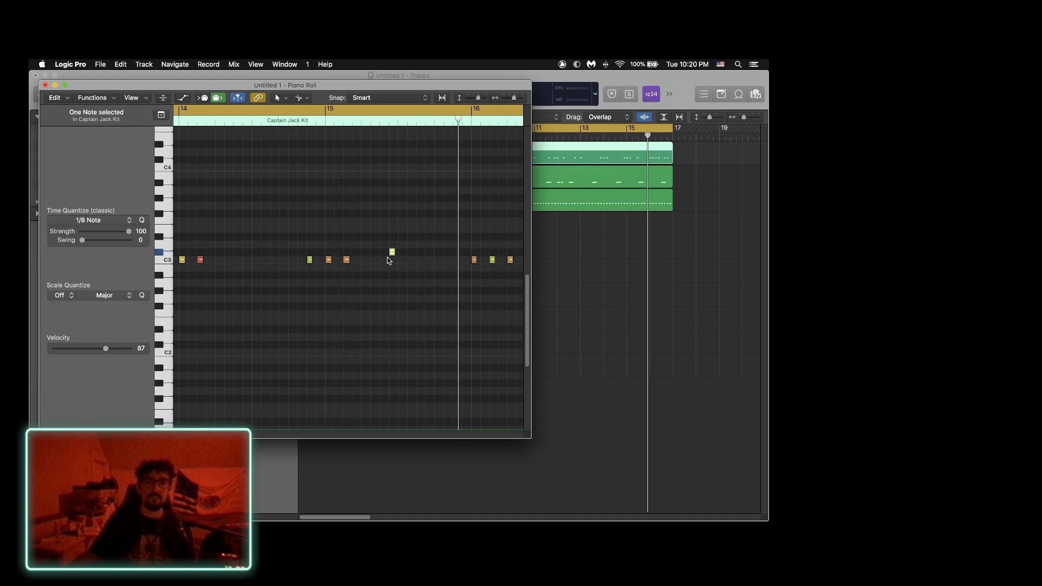
Move the C#3 note in bar 15 earlier, first to 15 2 3 and on to 15 2 1, replaying each position.
drag(393, 253, 382, 251)
click(288, 122)
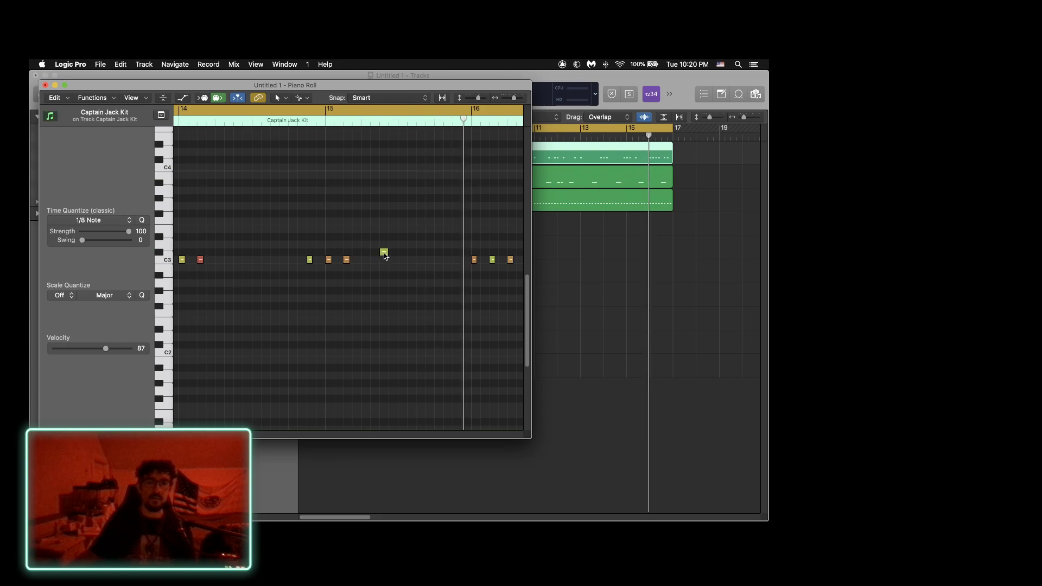
drag(384, 252, 365, 253)
click(279, 124)
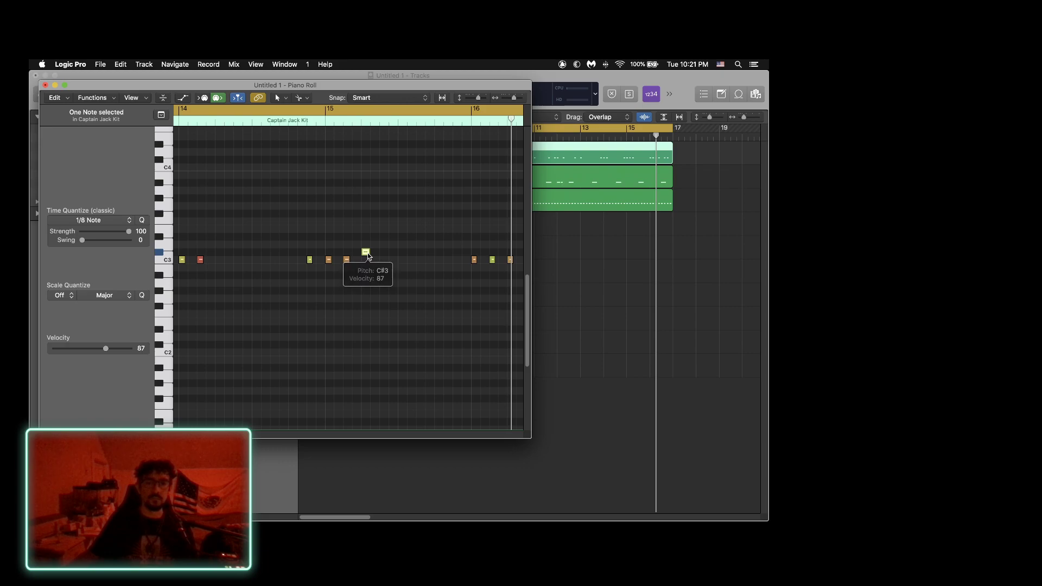
Duplicate the C#3 note at 15 2 1 to 15 2 3, lower the copy to C3 and replay the passage.
drag(367, 255, 385, 255)
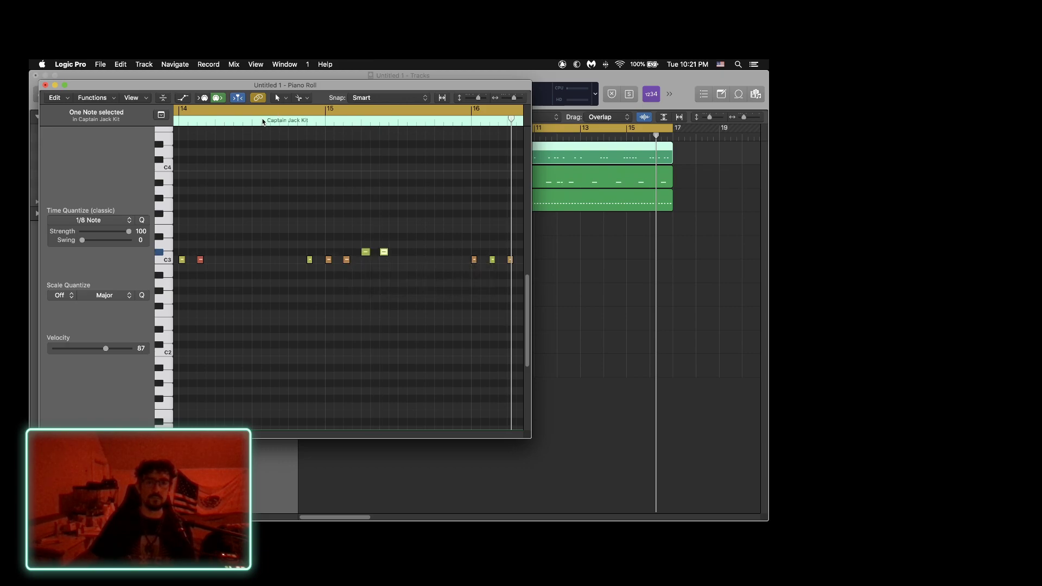
click(263, 121)
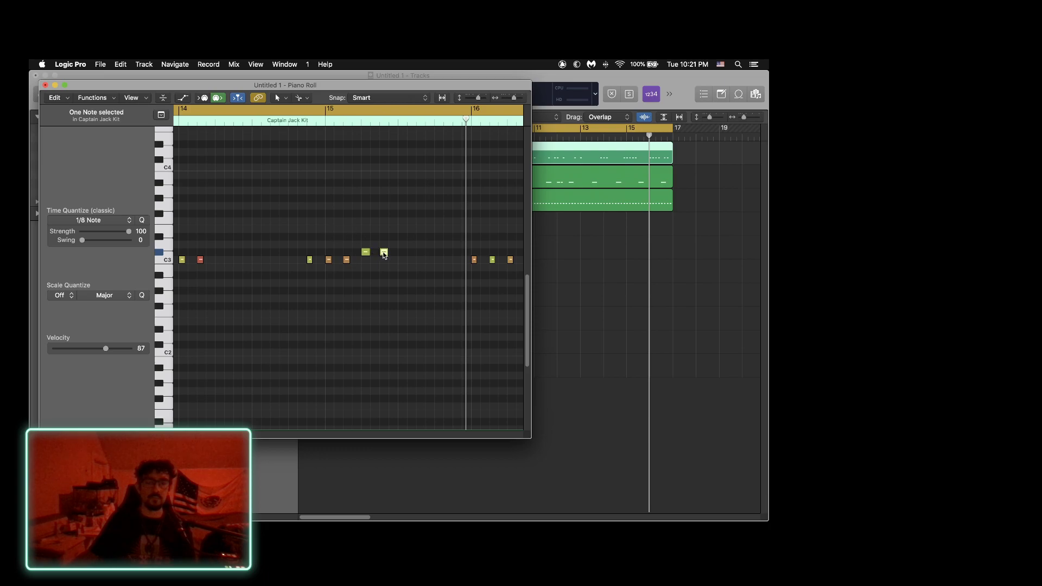
drag(383, 254, 383, 255)
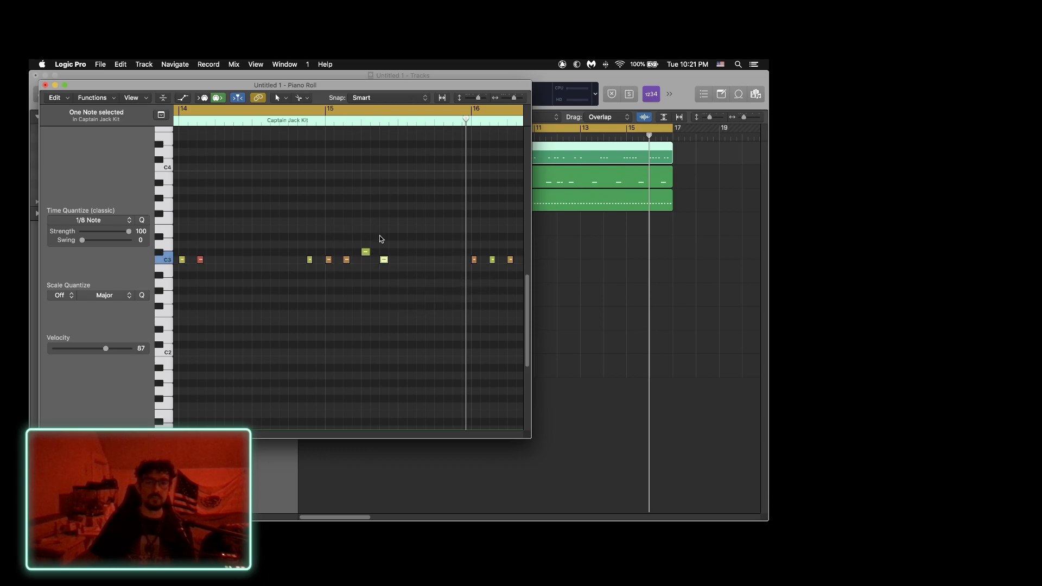
click(172, 239)
click(271, 125)
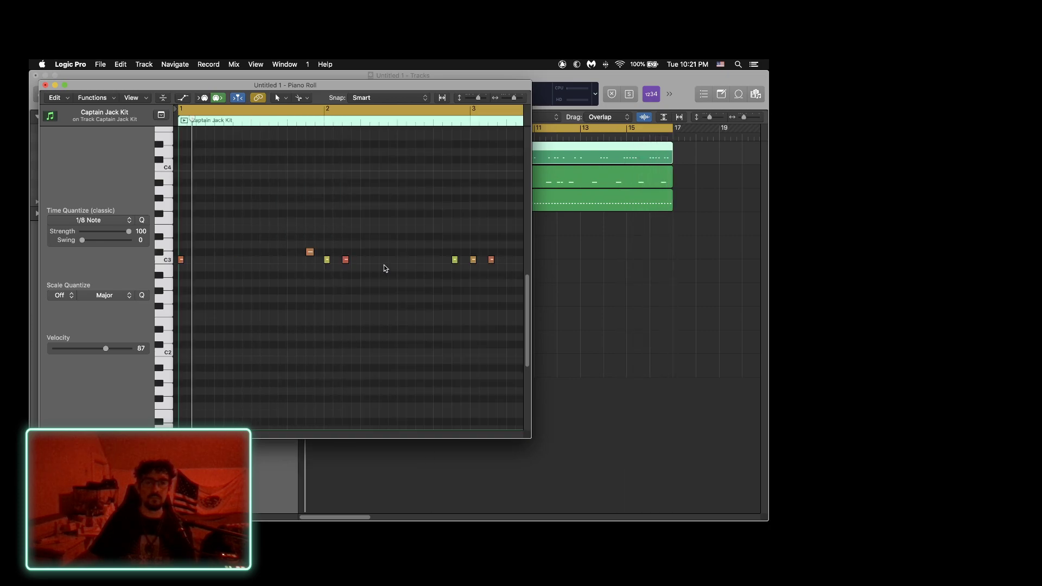
Close the Piano Roll, play the beat from bar 1, select the Cls HH track and stop playback.
click(45, 85)
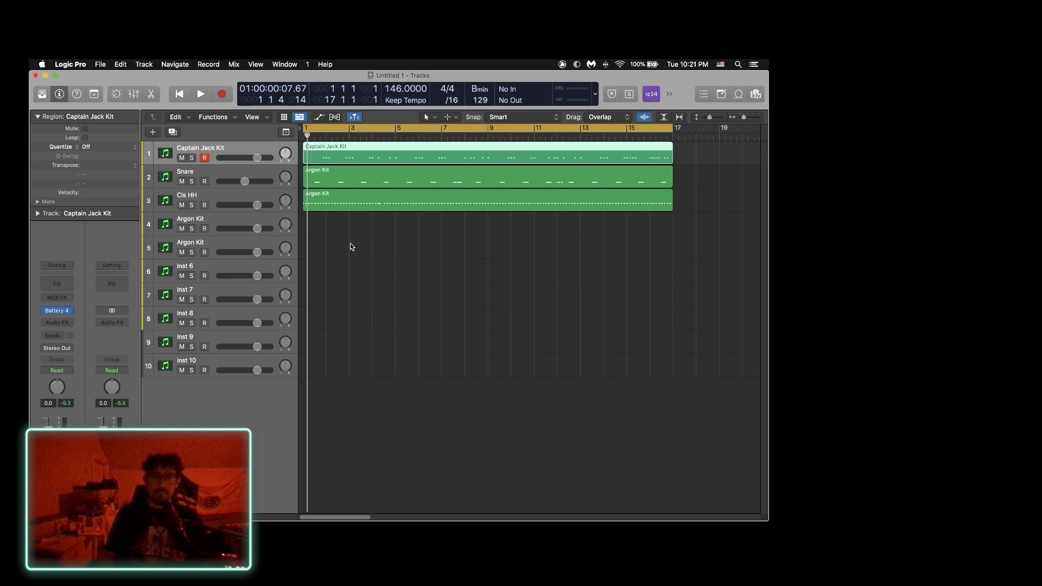
key(space)
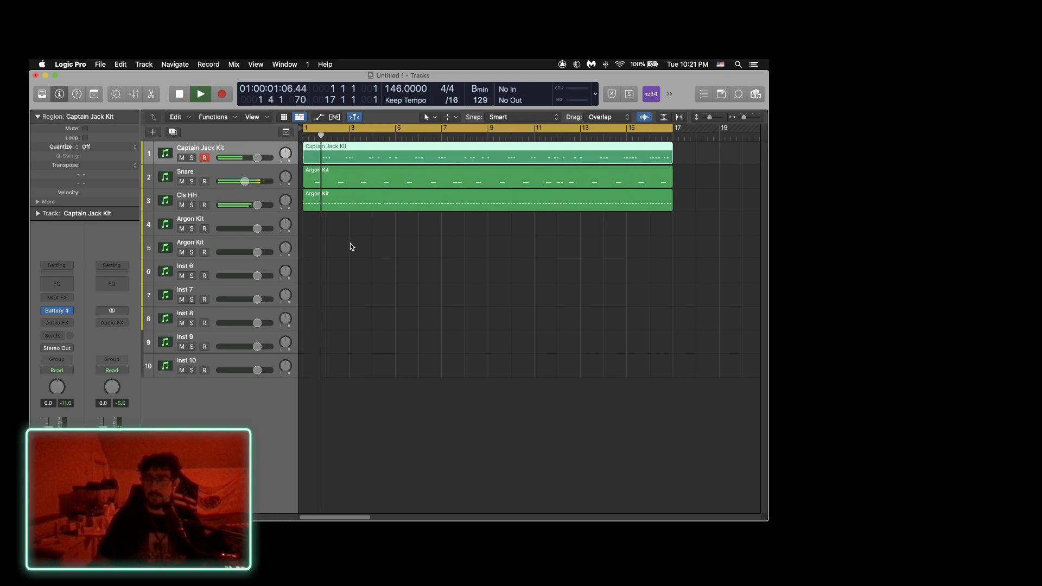
click(230, 197)
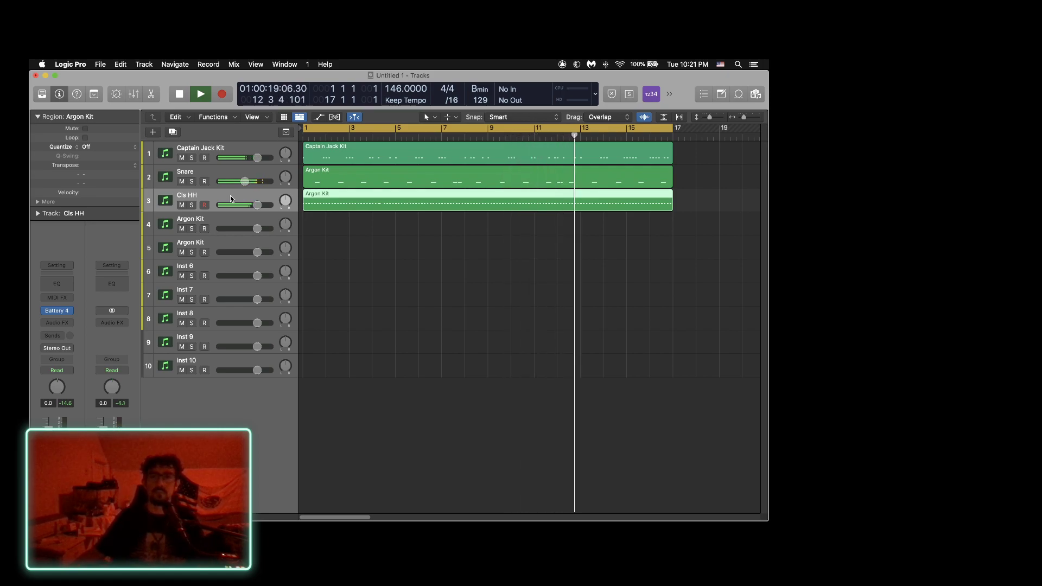
key(space)
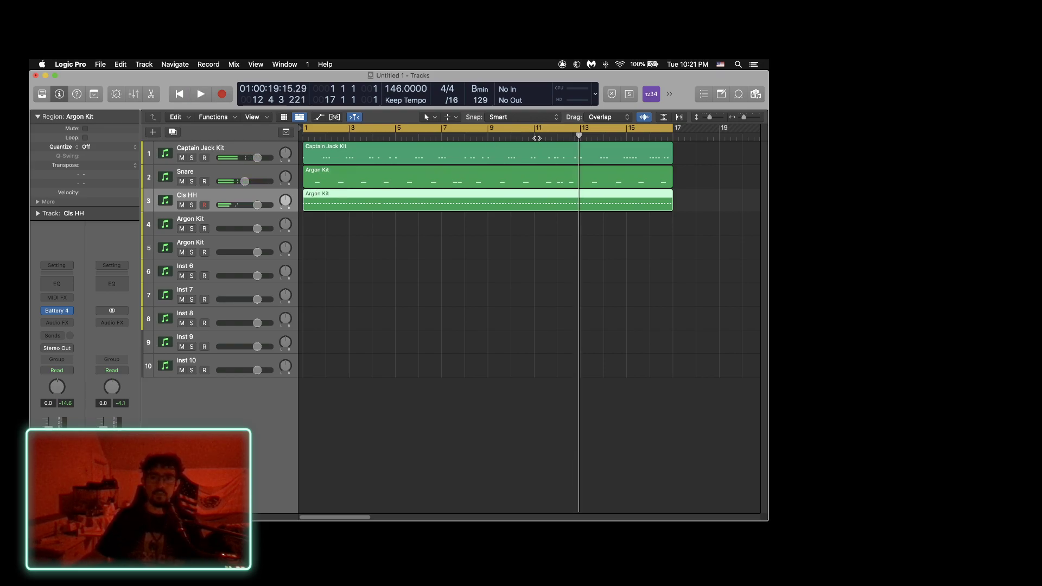
Place the playhead at bar 11 and inspect the Cls HH notes around it in the Piano Roll.
click(536, 138)
key(super+4)
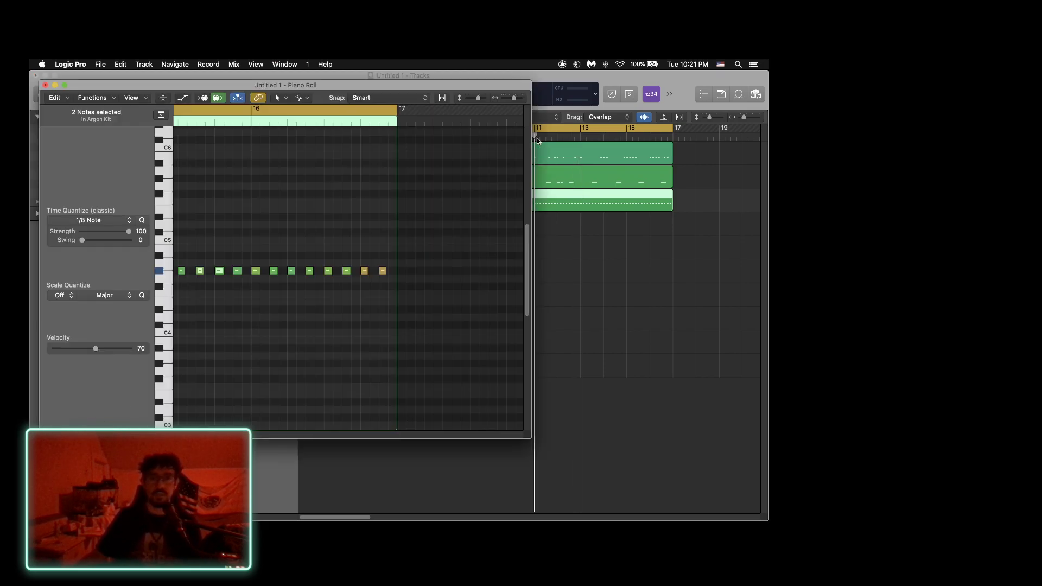
scroll(381, 239, left, 10)
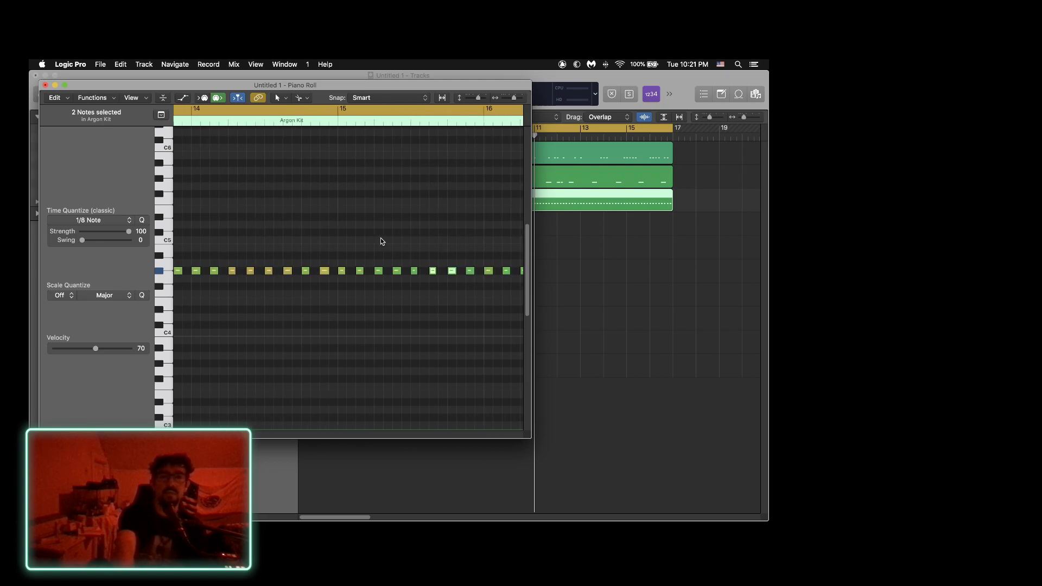
scroll(381, 242, left, 5)
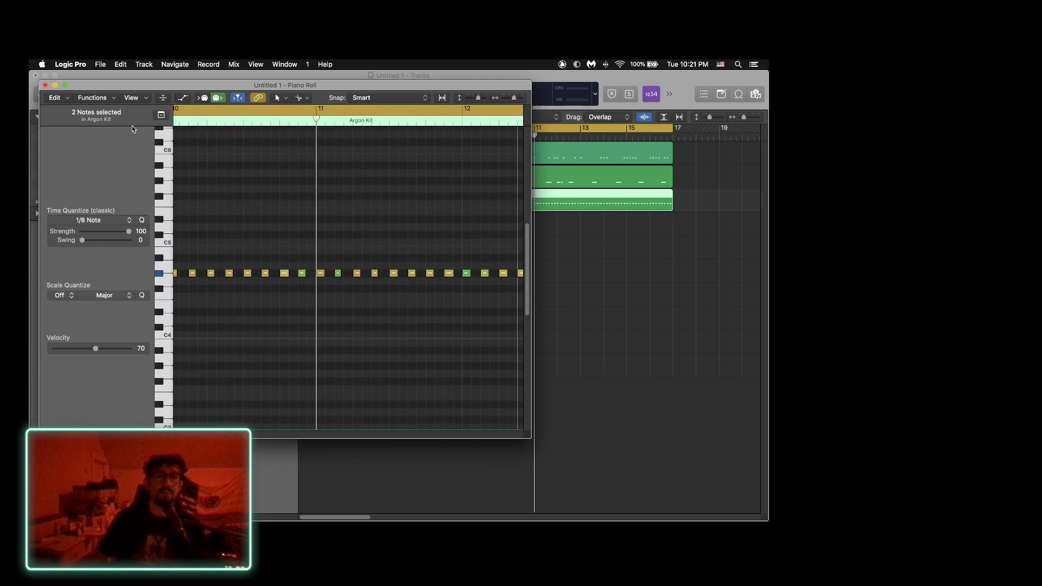
click(45, 86)
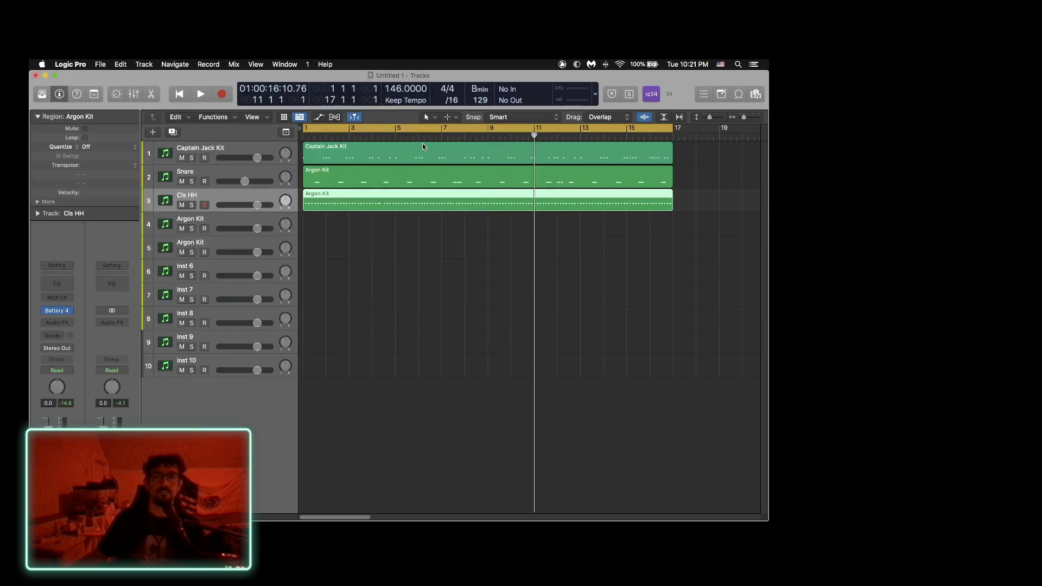
Move the C#3 note at 11 3 3 in the Captain Jack Kit region to 11 4 1, auditioning it with playback.
click(455, 152)
key(super+4)
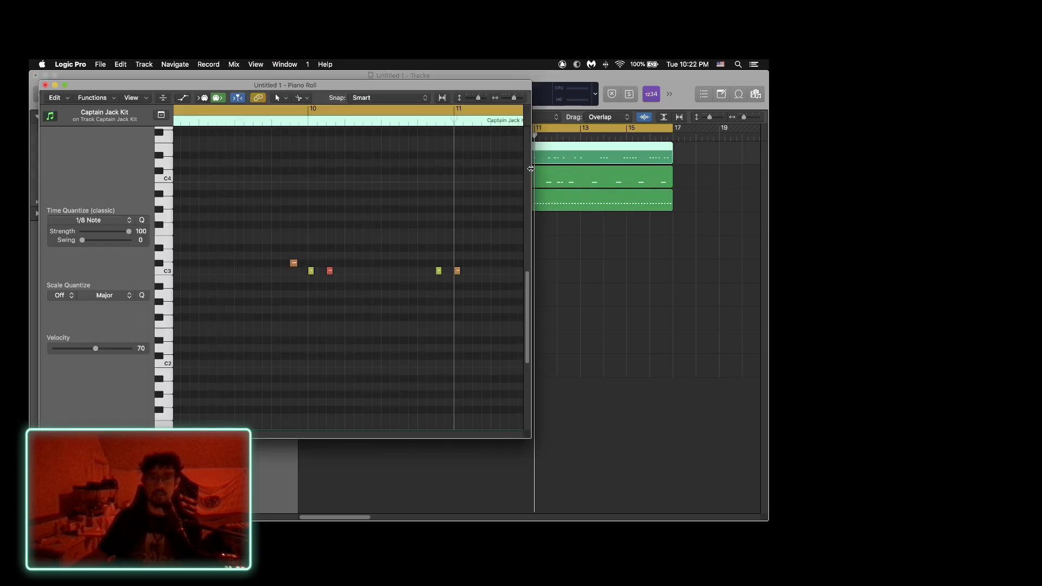
click(309, 124)
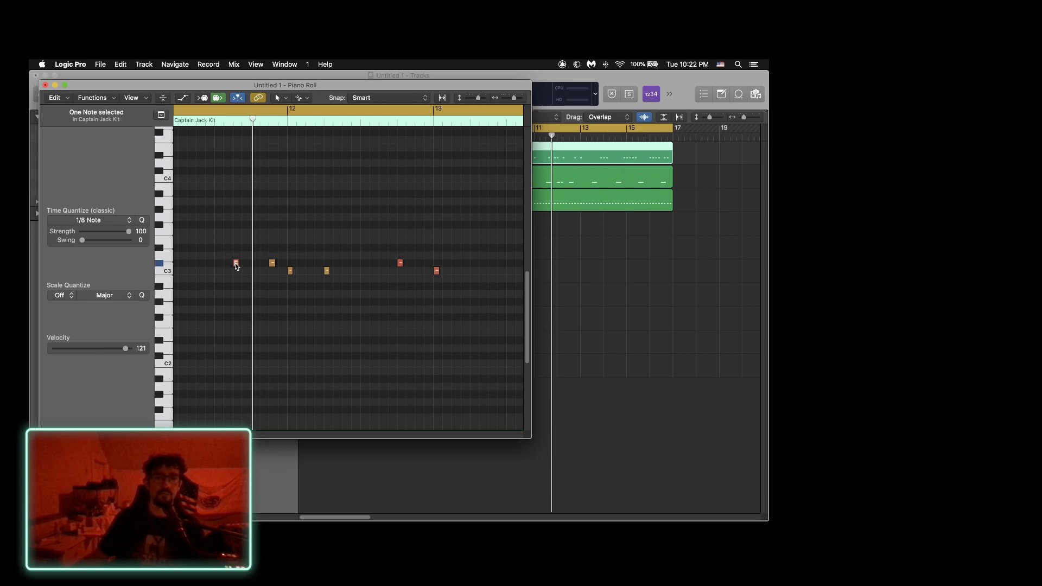
drag(236, 266, 245, 266)
scroll(233, 202, left, 3)
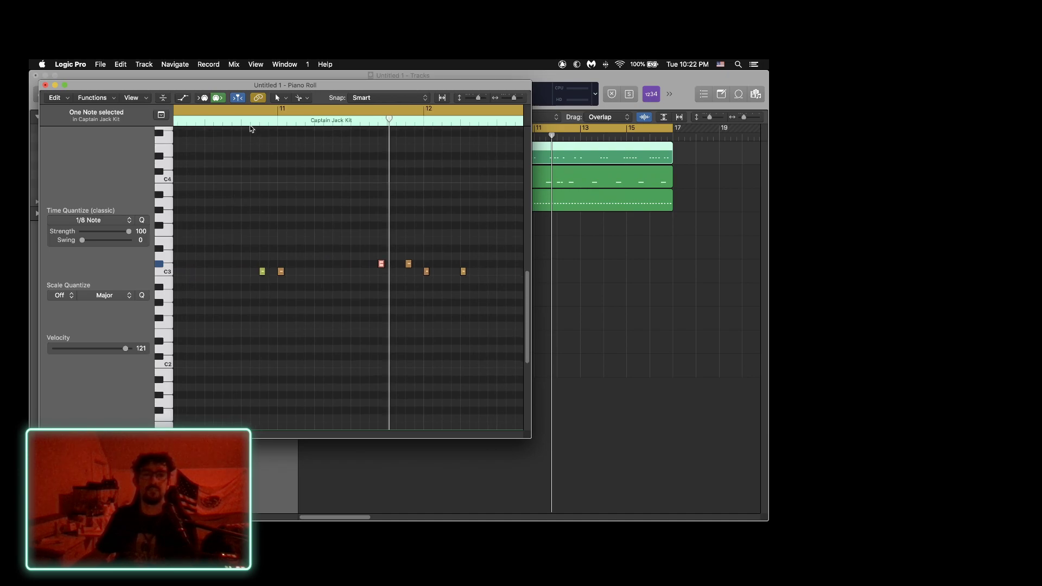
click(248, 123)
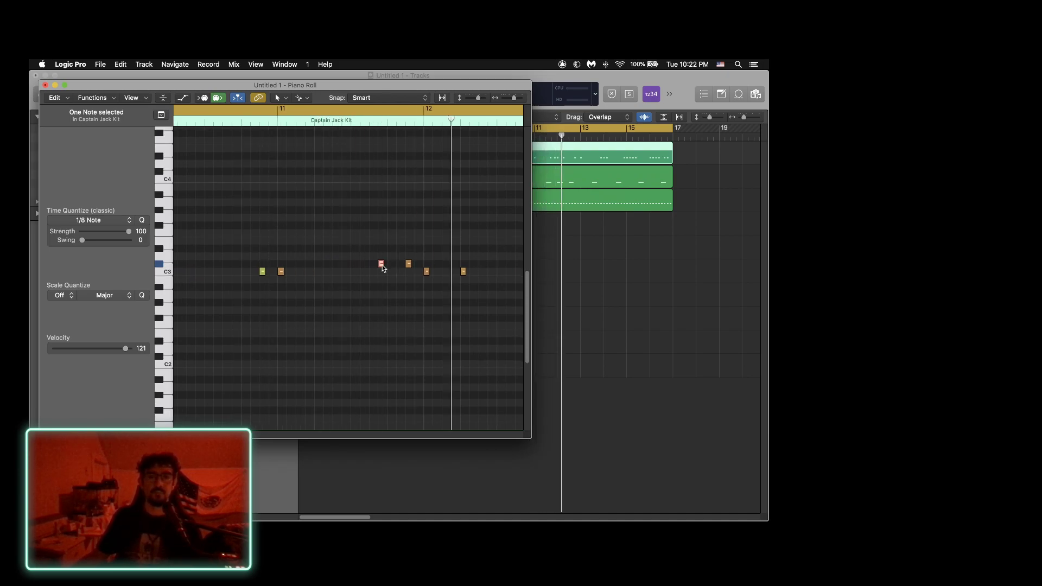
drag(382, 264, 390, 266)
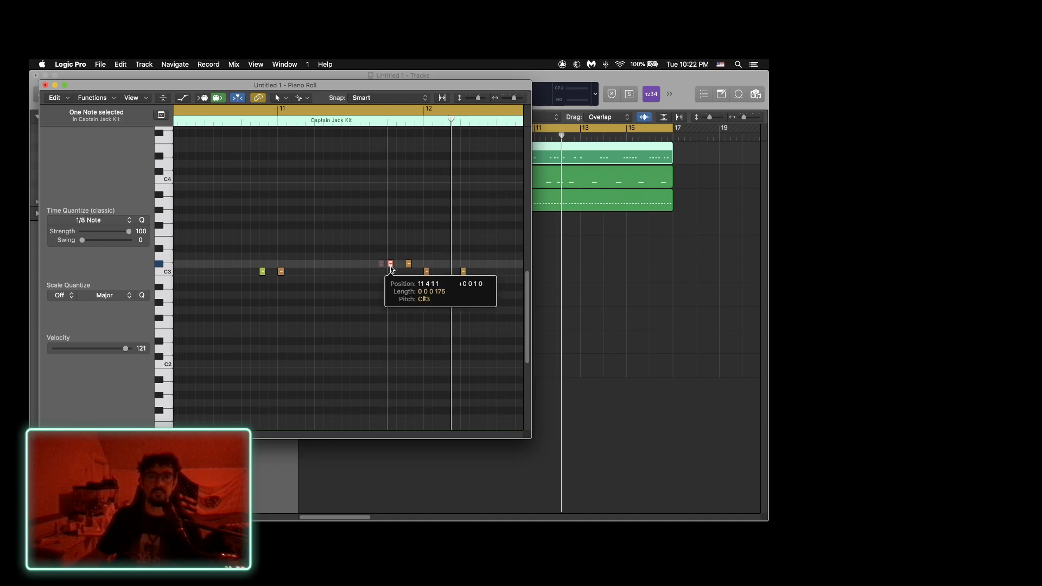
click(233, 123)
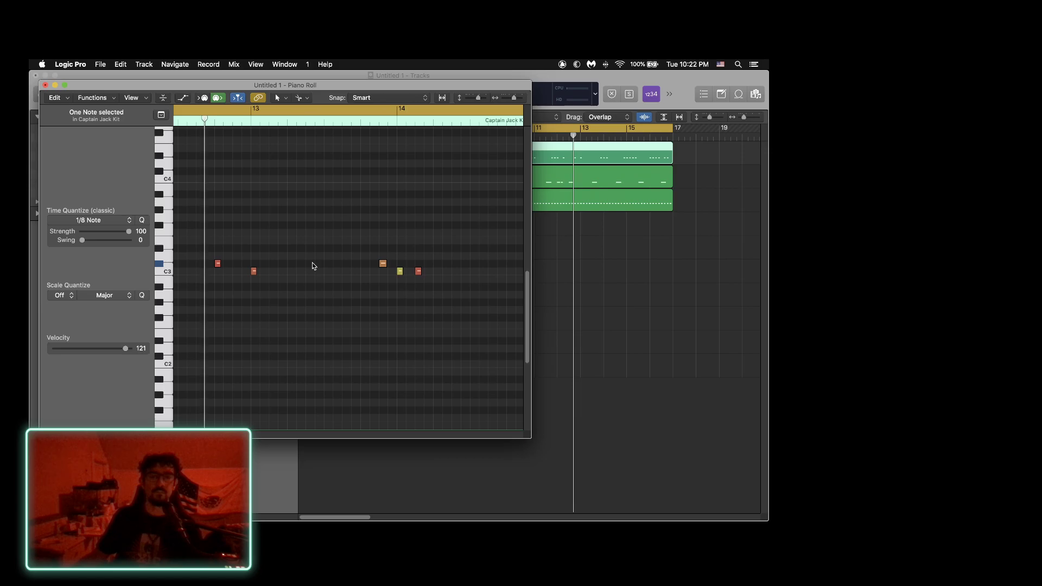
Return to the track arrangement, play the full beat from bar 1, deselect the regions and stop playback.
click(45, 86)
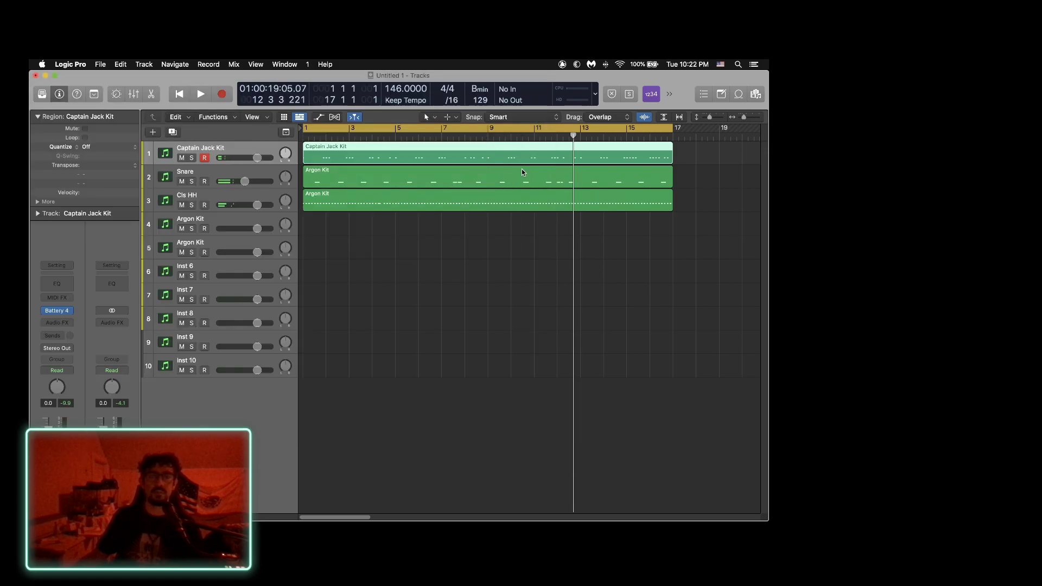
key(Return)
key(space)
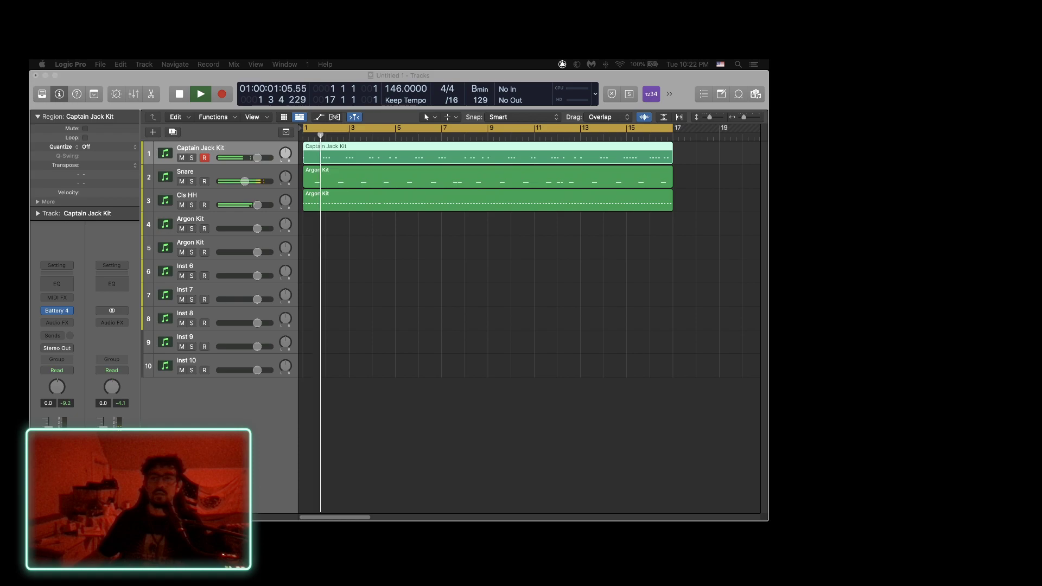
click(618, 253)
key(space)
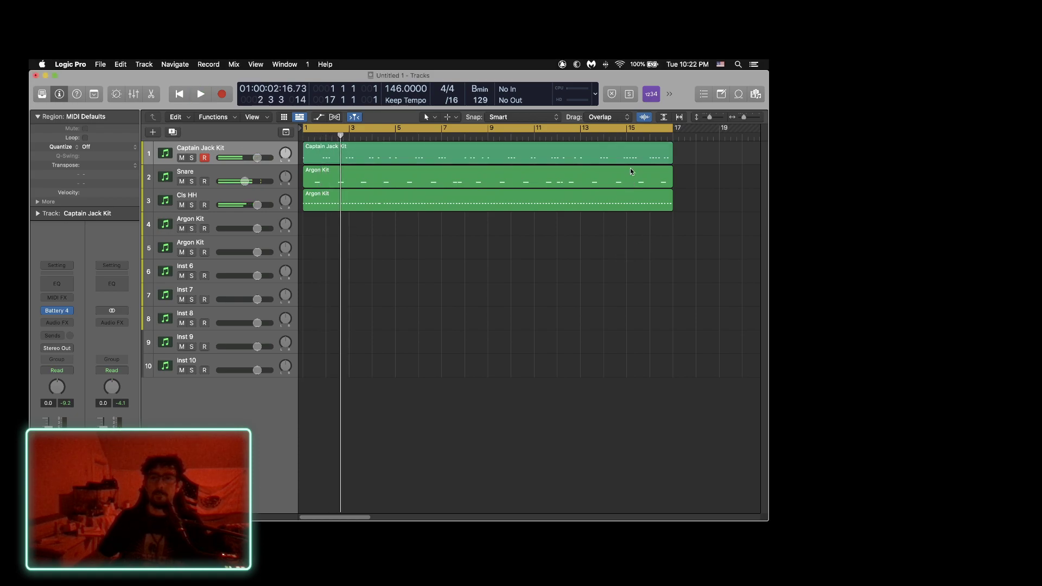
Set the cycle range to bars 15 to 17 and play the beat from bar 15 with the Snare region selected, then stop playback.
click(625, 138)
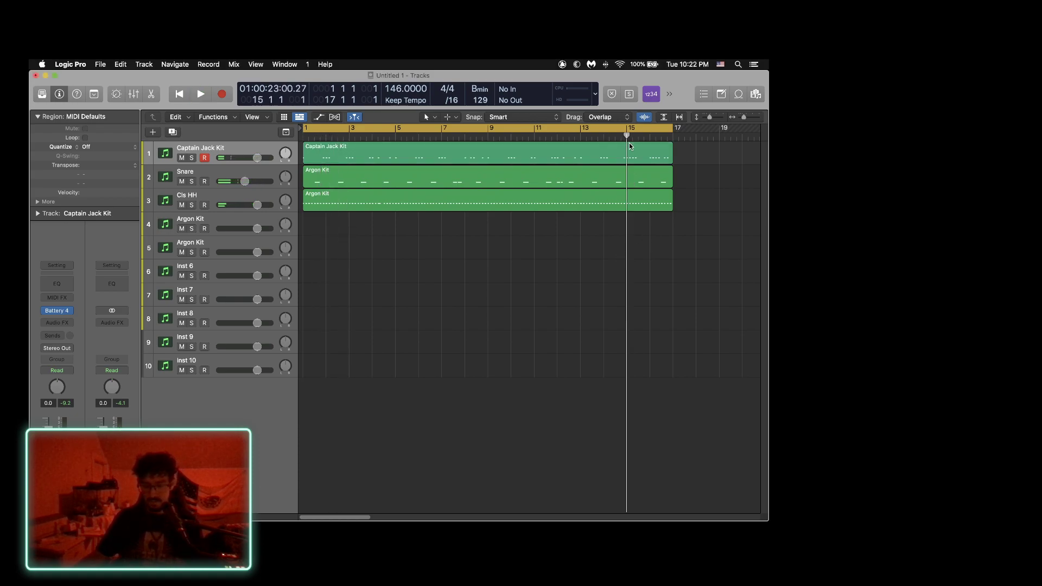
click(643, 177)
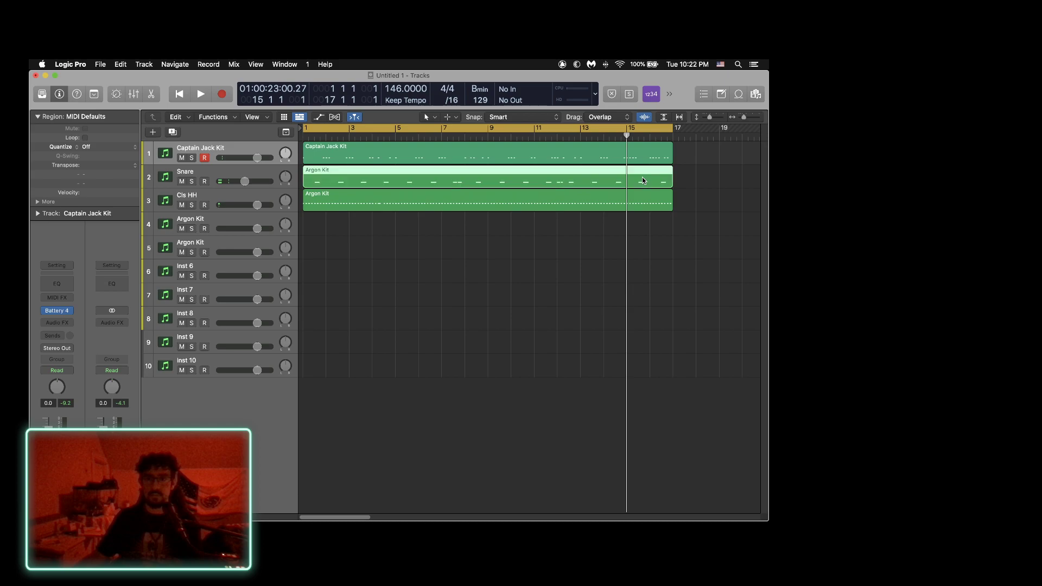
click(623, 128)
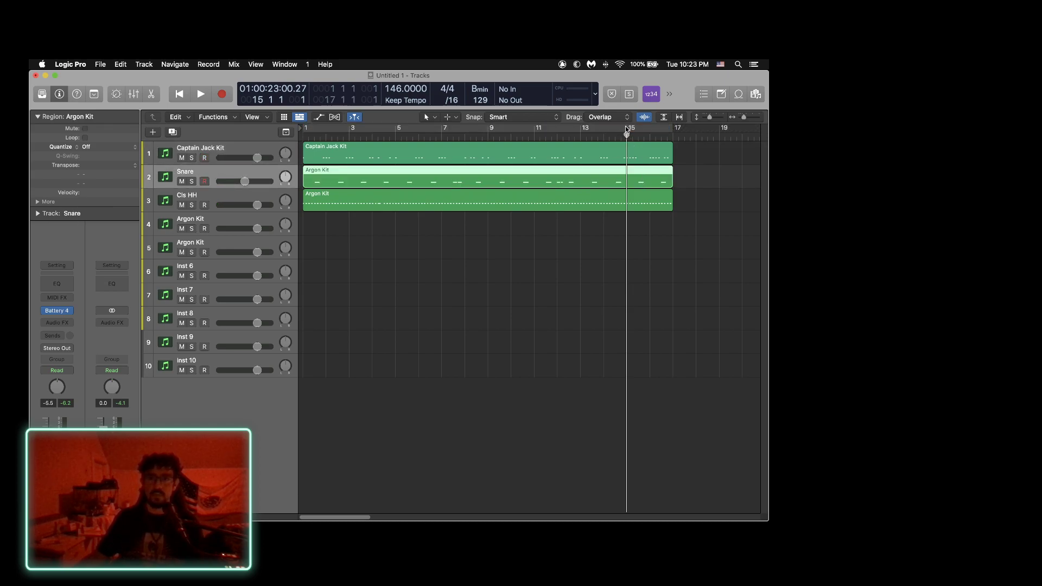
drag(626, 131, 673, 131)
key(space)
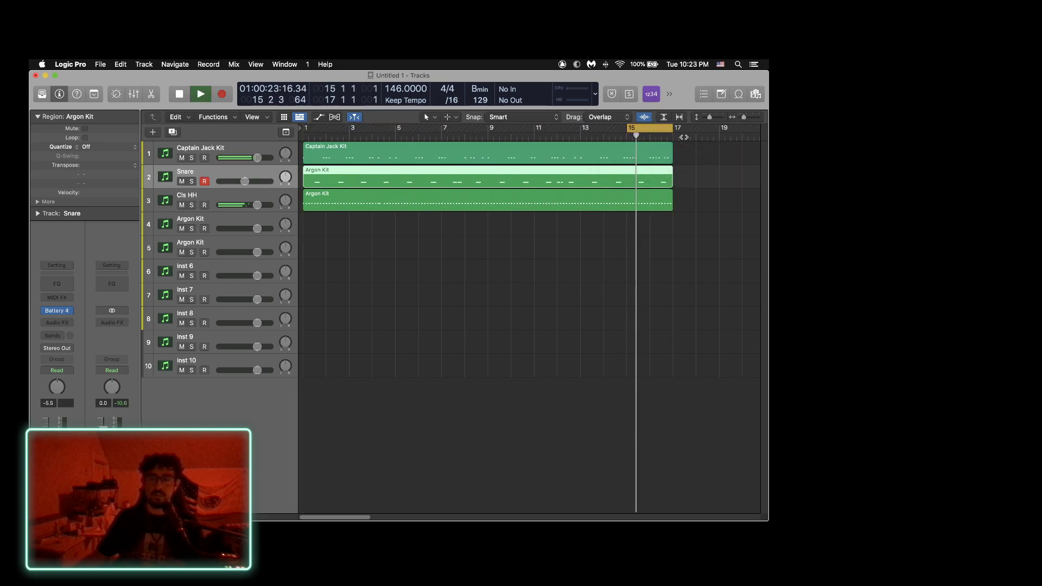
key(space)
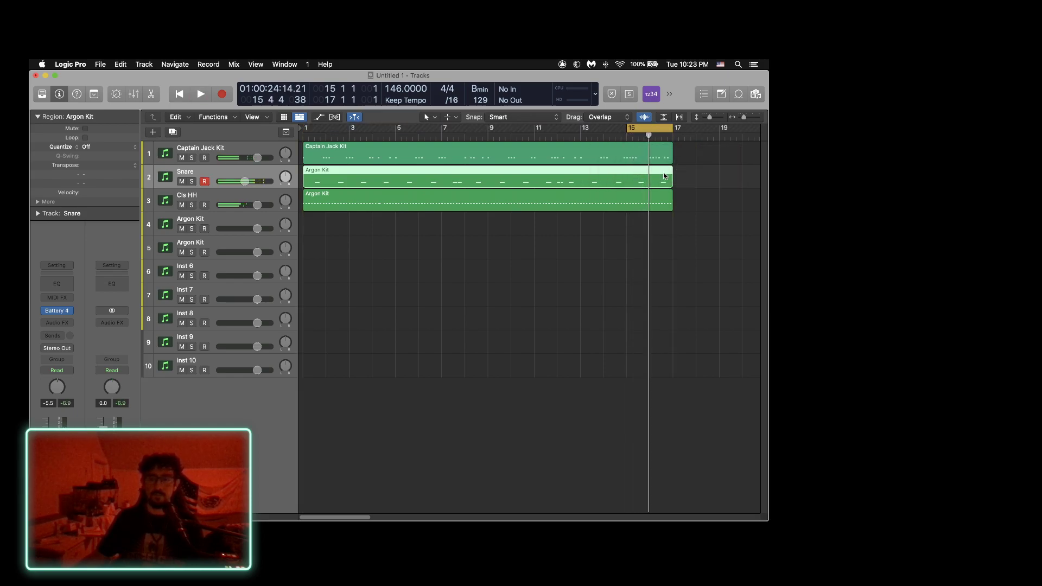
In the Captain Jack Kit region's Piano Roll, move the notes at 15 1 3 and 15 2 3 to C#3 and the one at 15 2 1 to C3.
click(637, 157)
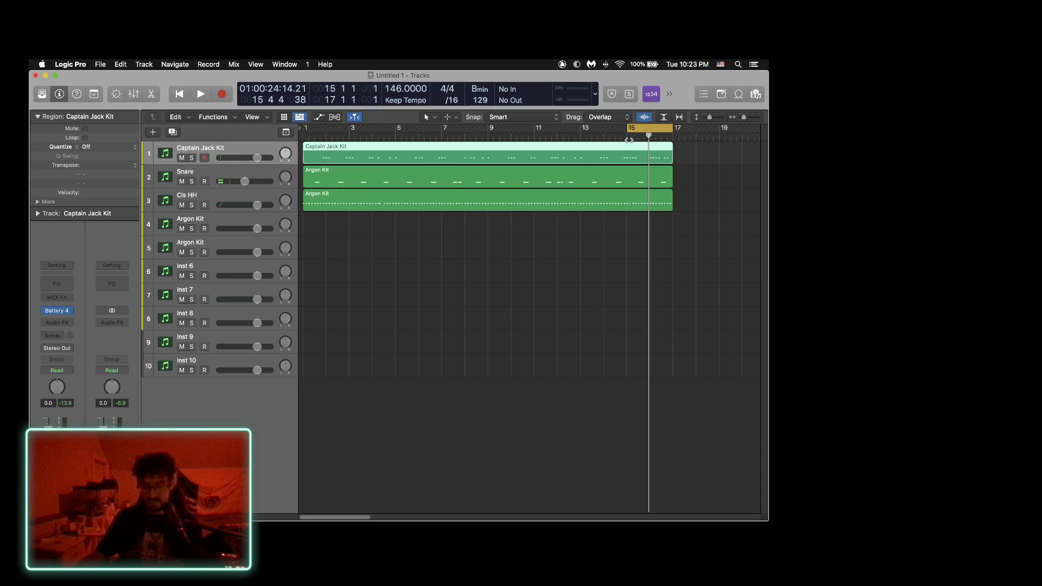
key(super+4)
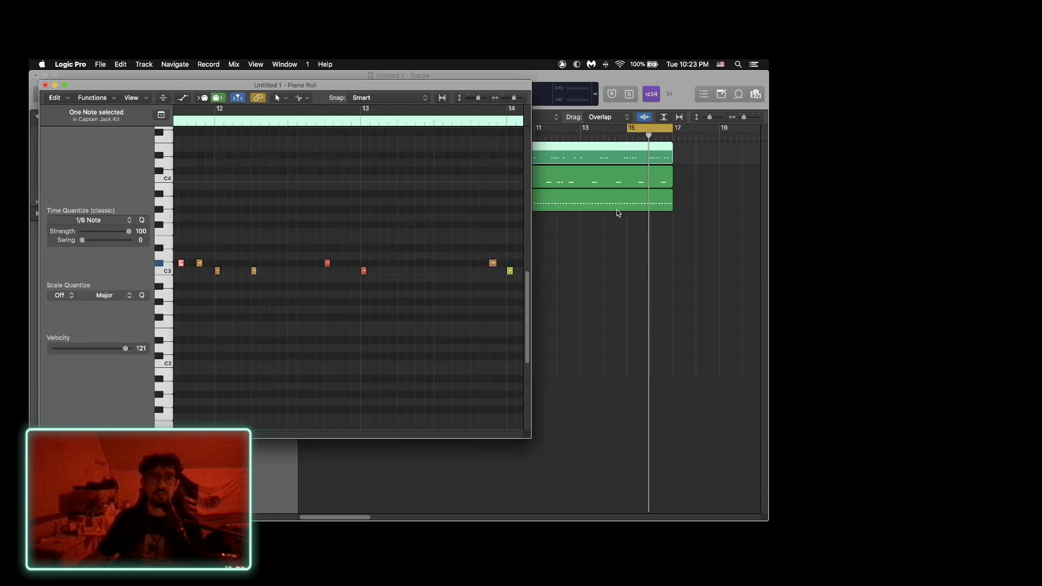
key(space)
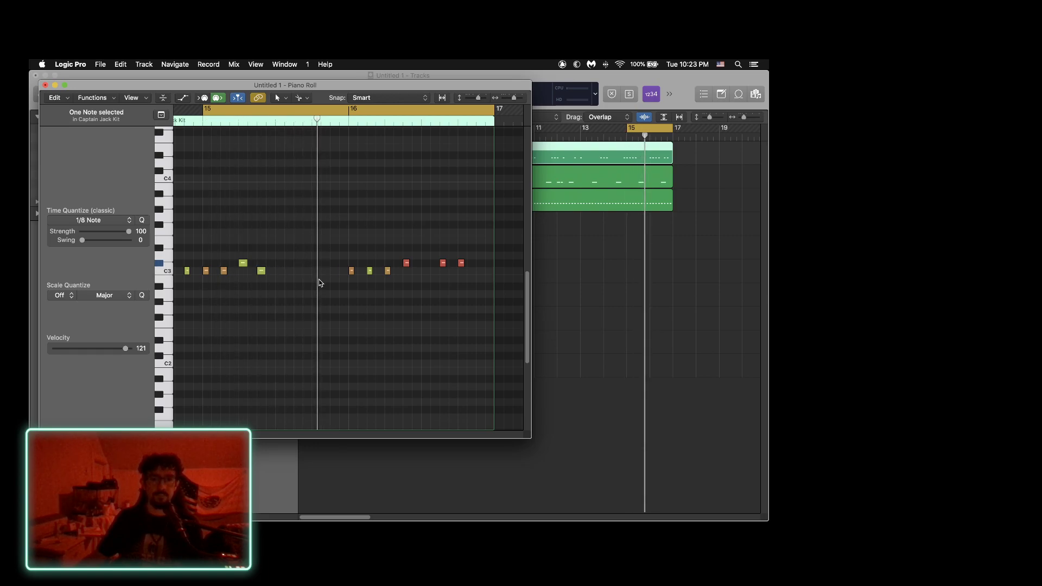
drag(222, 271, 245, 271)
click(242, 263)
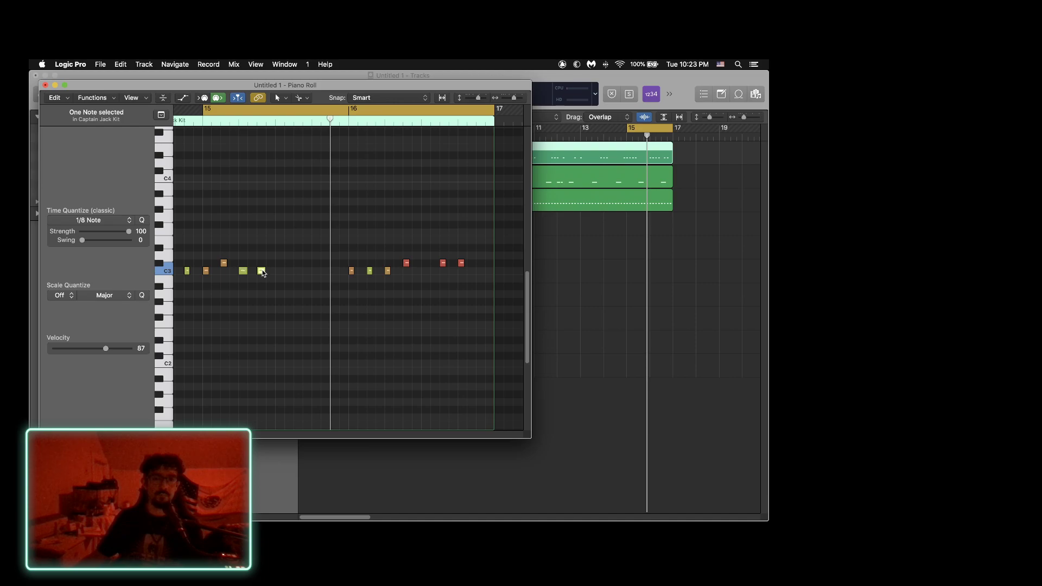
drag(262, 272, 262, 264)
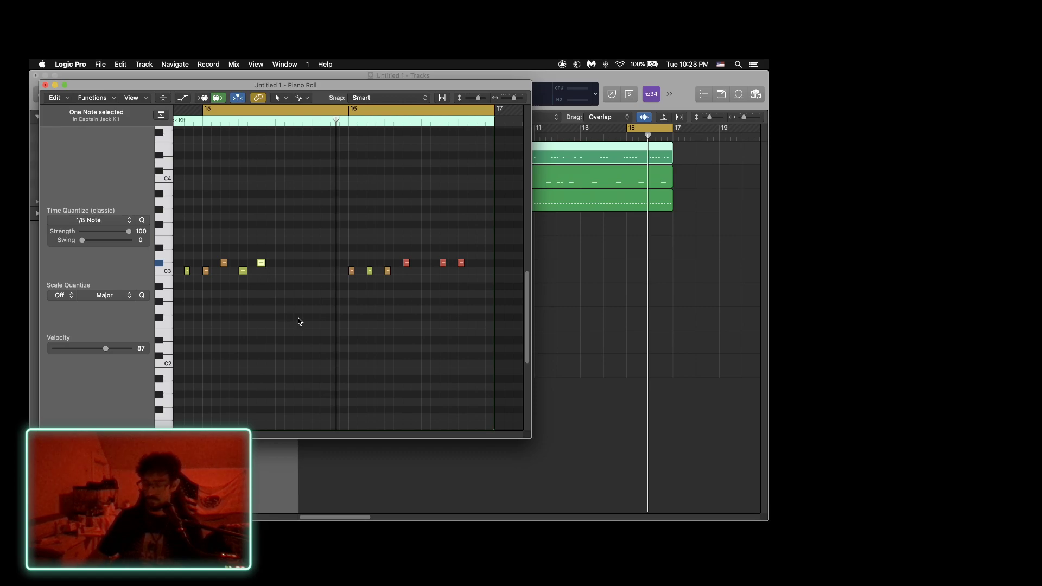
Delete the C#3 note at 15 2 3 from the Captain Jack Kit region and audition bars 15 to 17 without it.
key(Delete)
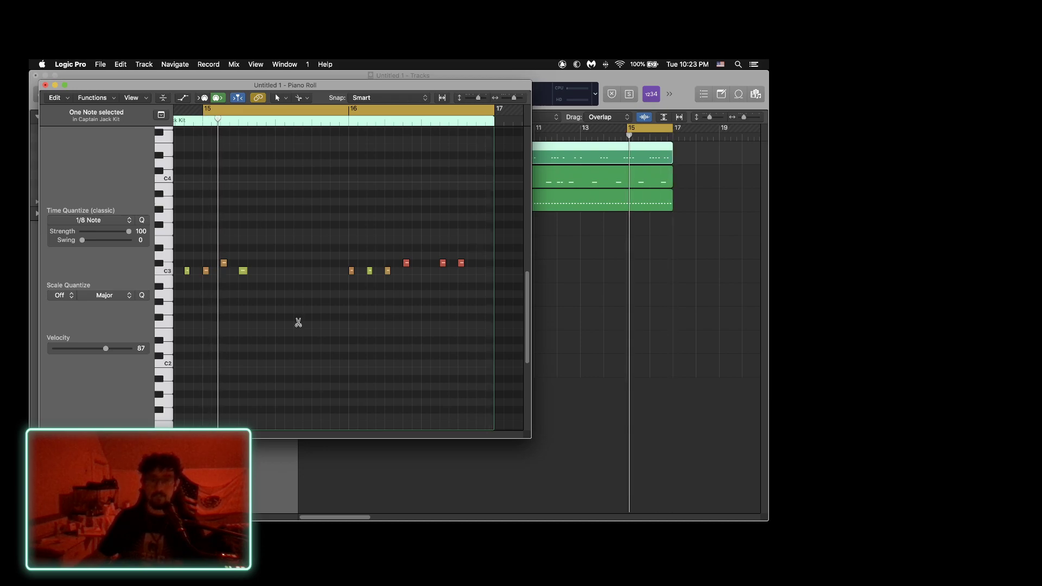
key(super+z)
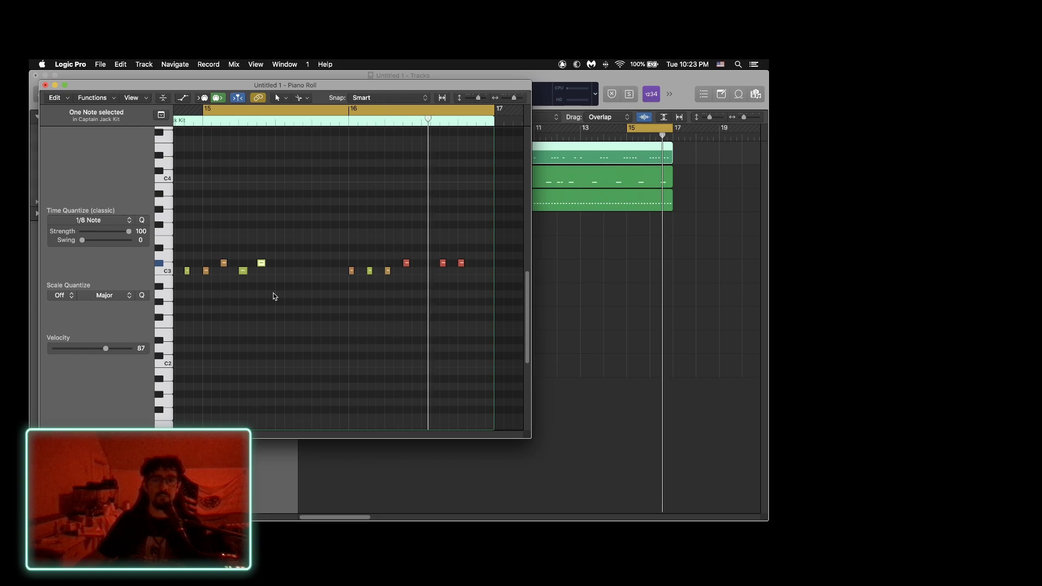
key(Delete)
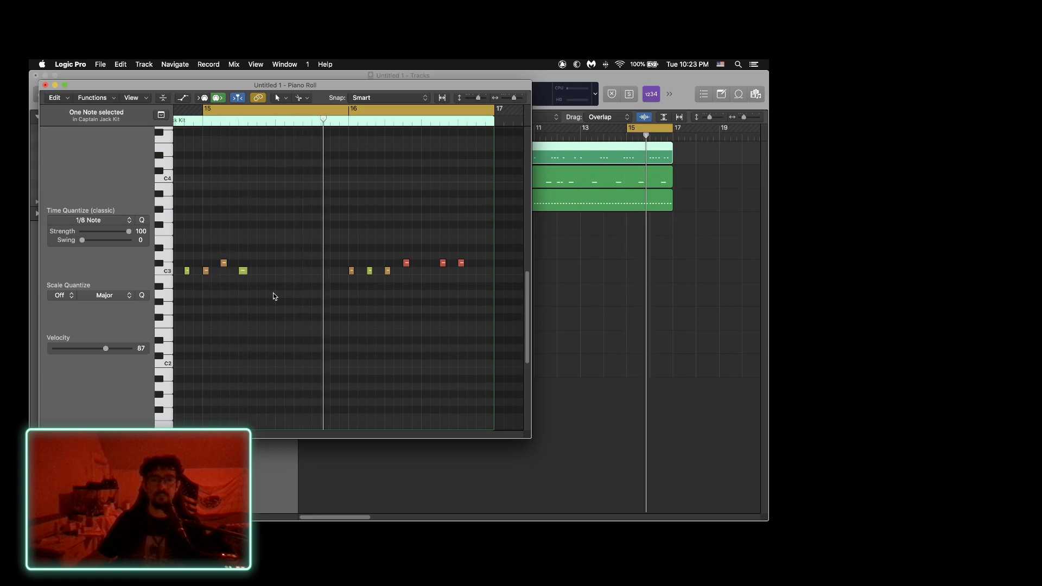
scroll(258, 147, left, 5)
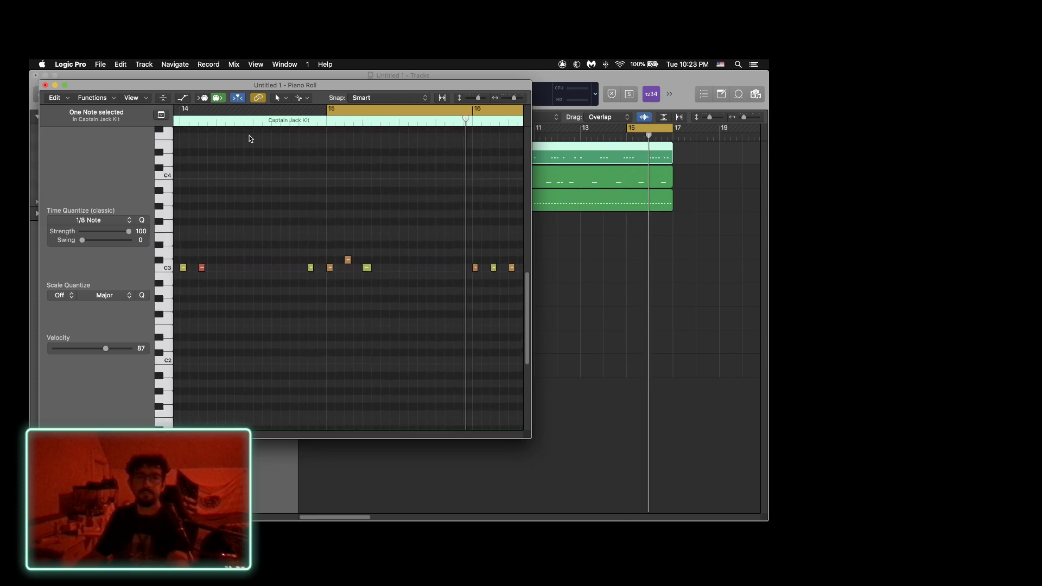
click(235, 122)
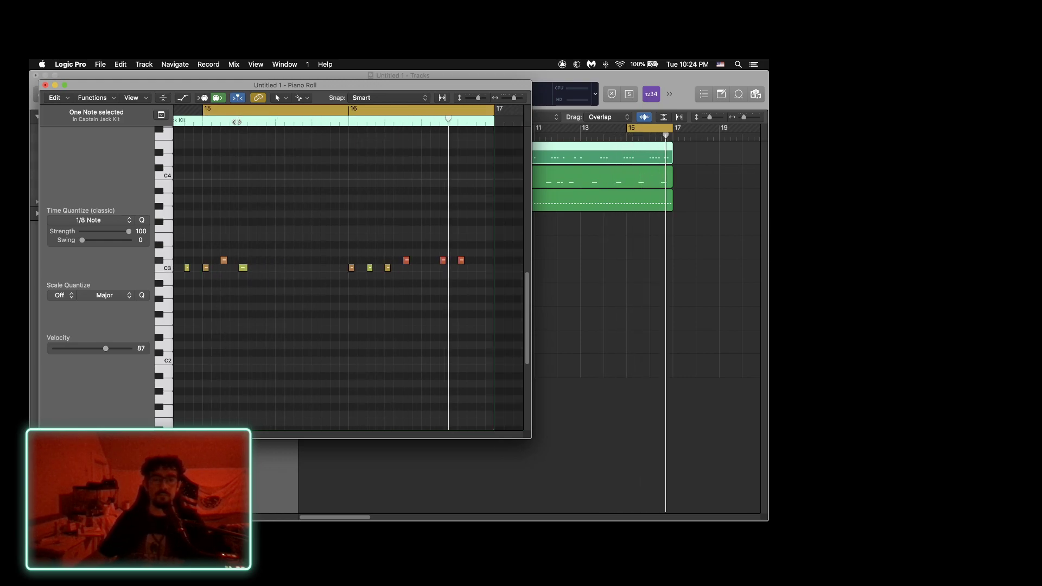
key(space)
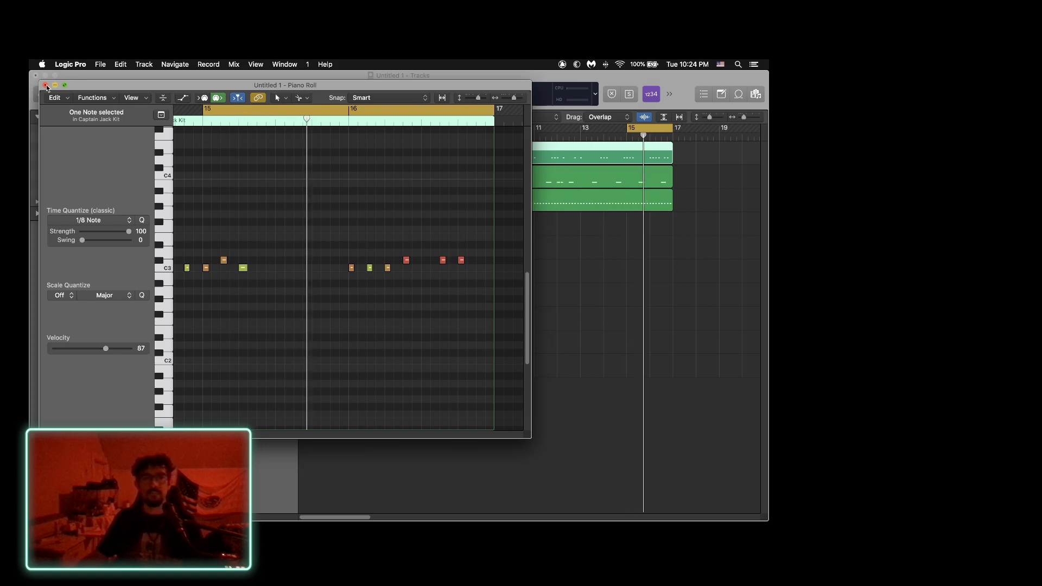
Close the Piano Roll, set the cycle range to the full length of the Captain Jack Kit region and play from bar 1.
click(46, 86)
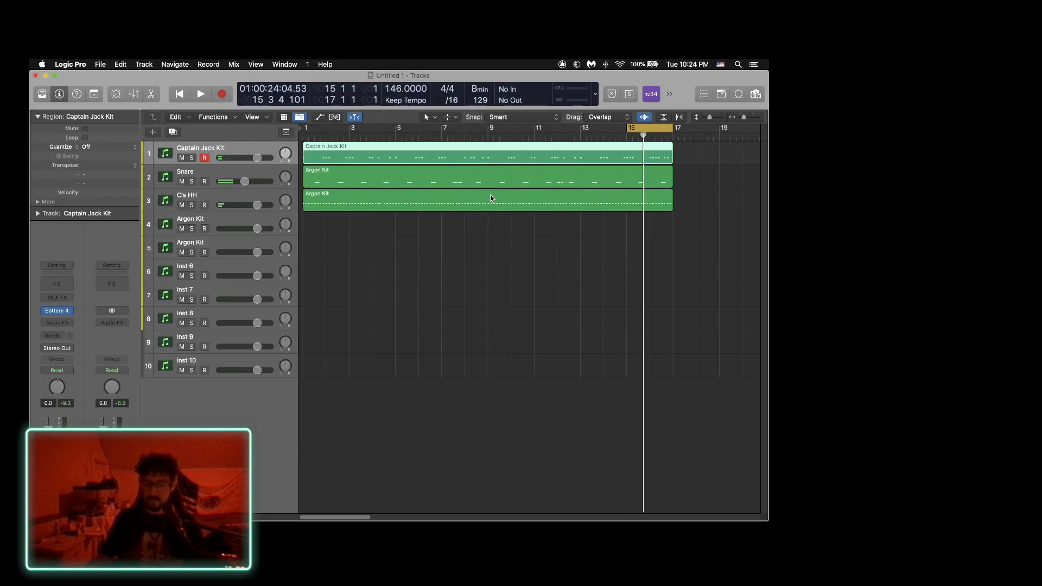
key(super+u)
key(Return)
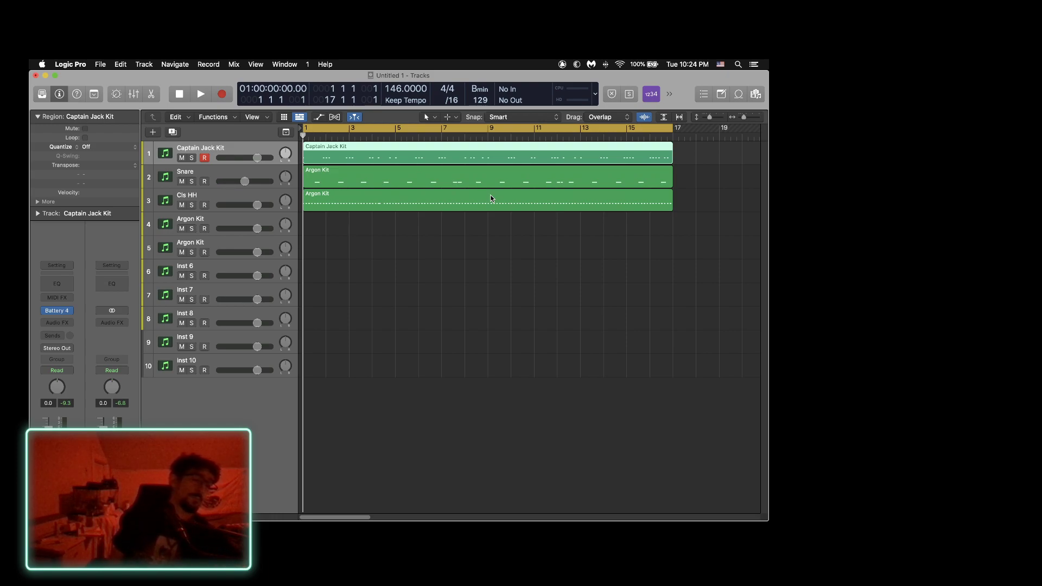
key(space)
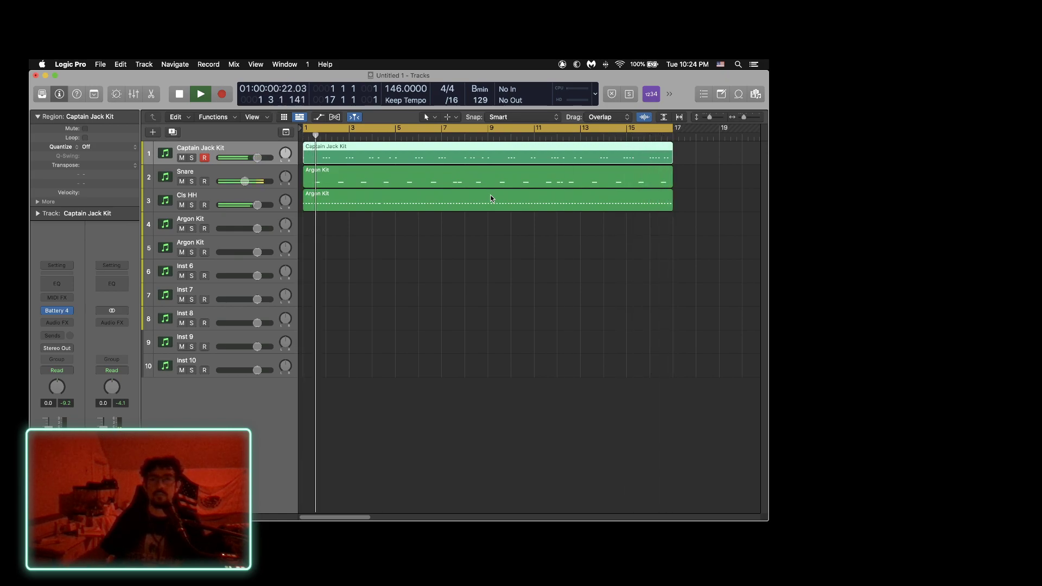
Quantize all notes of the Snare region to 1/16 Note with a strength of 89.
click(458, 175)
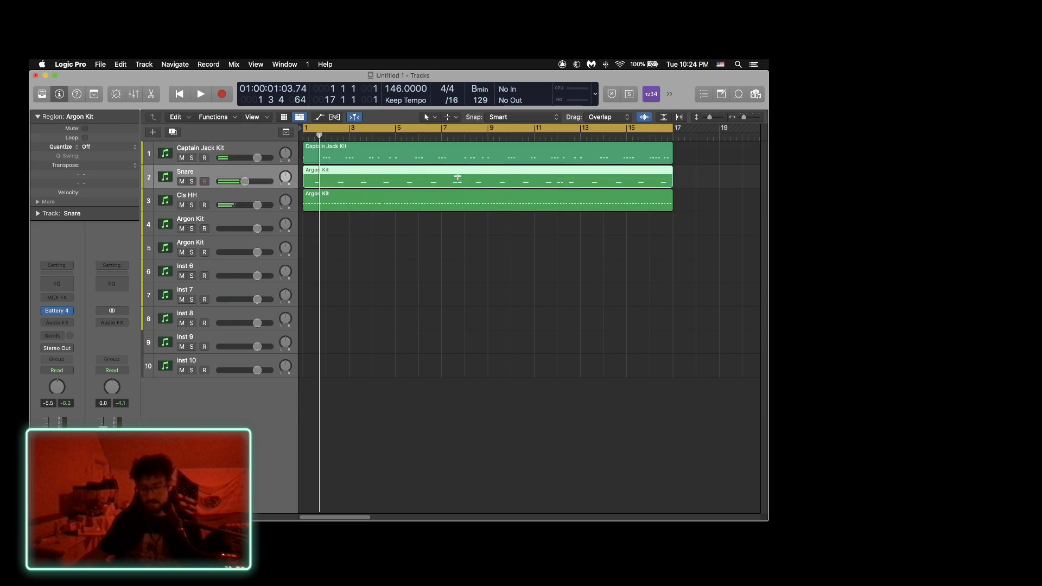
double_click(458, 174)
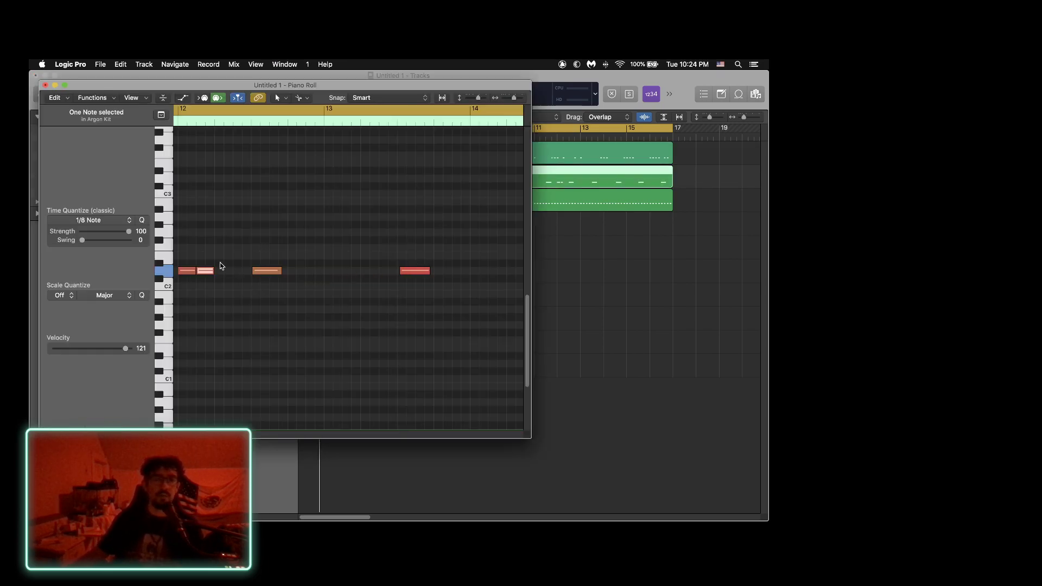
click(443, 98)
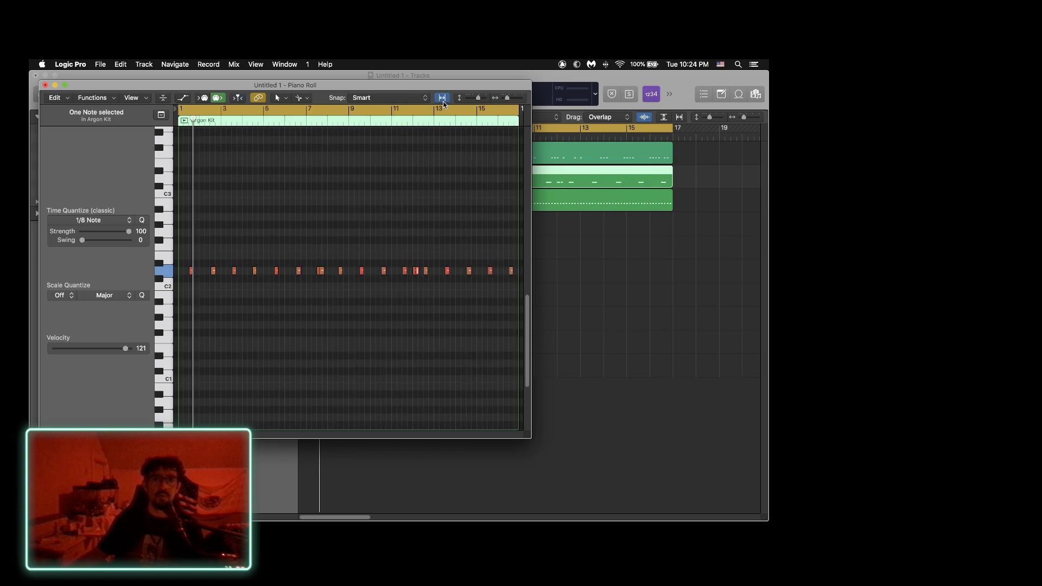
click(167, 270)
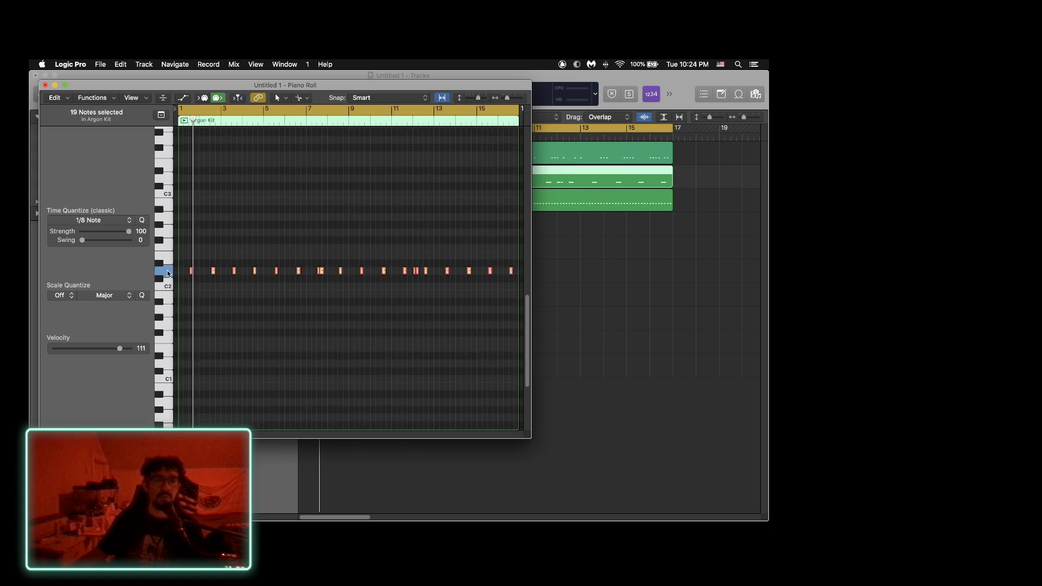
click(126, 220)
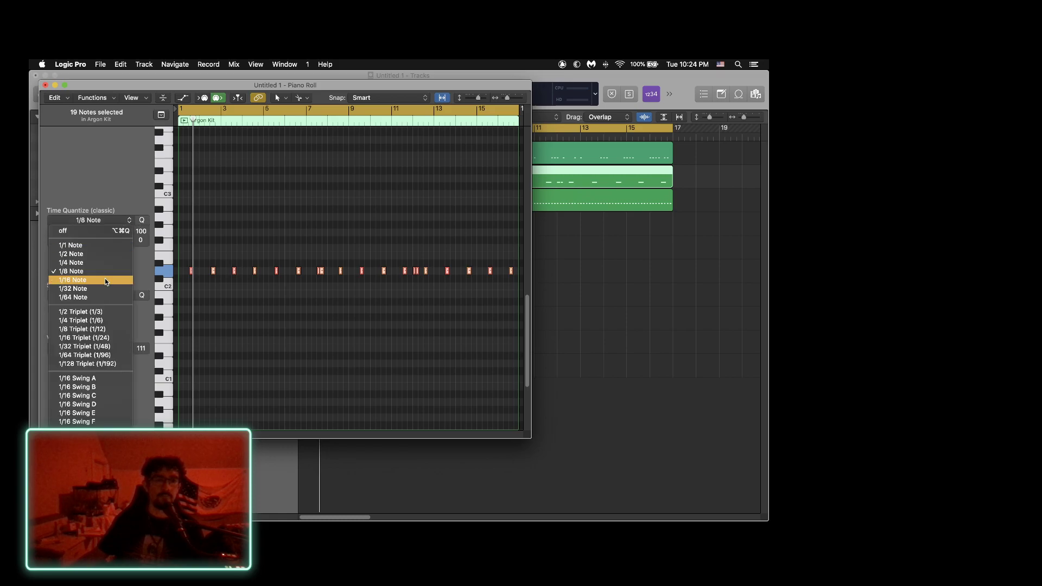
click(106, 278)
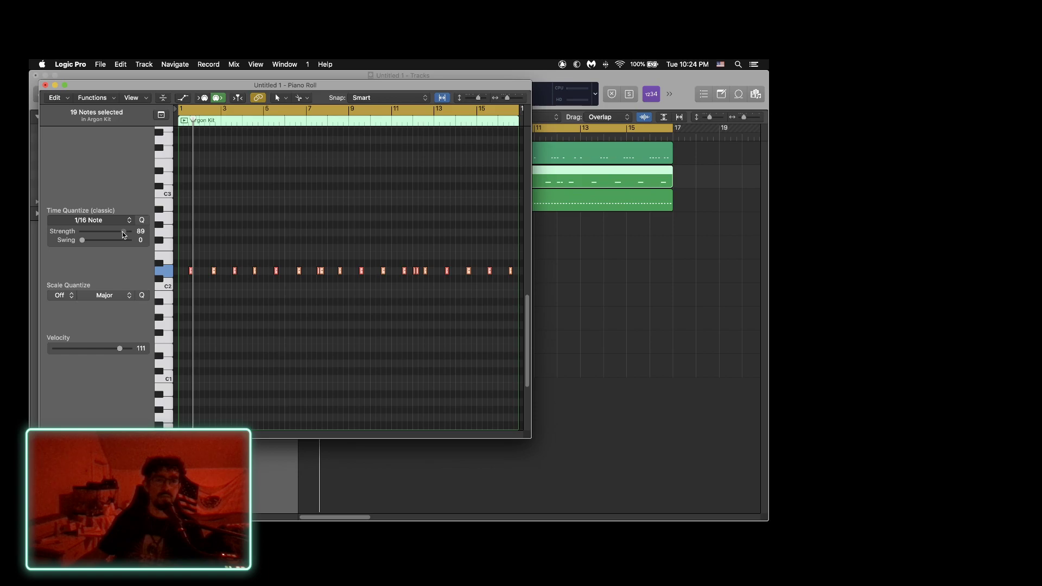
click(257, 223)
Play the beat from bar 1 to check the quantized snare and close the Piano Roll.
key(Return)
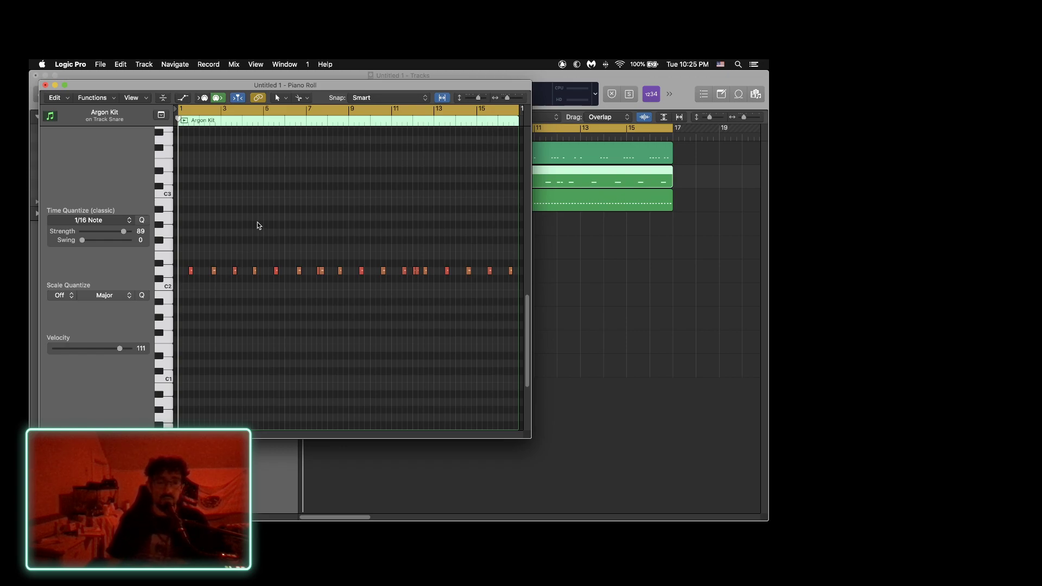
key(space)
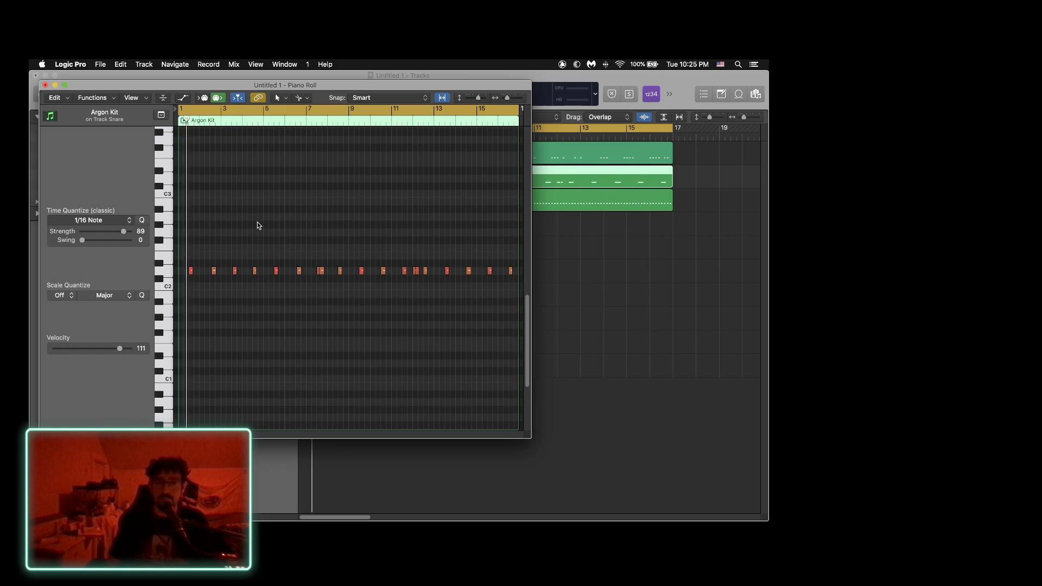
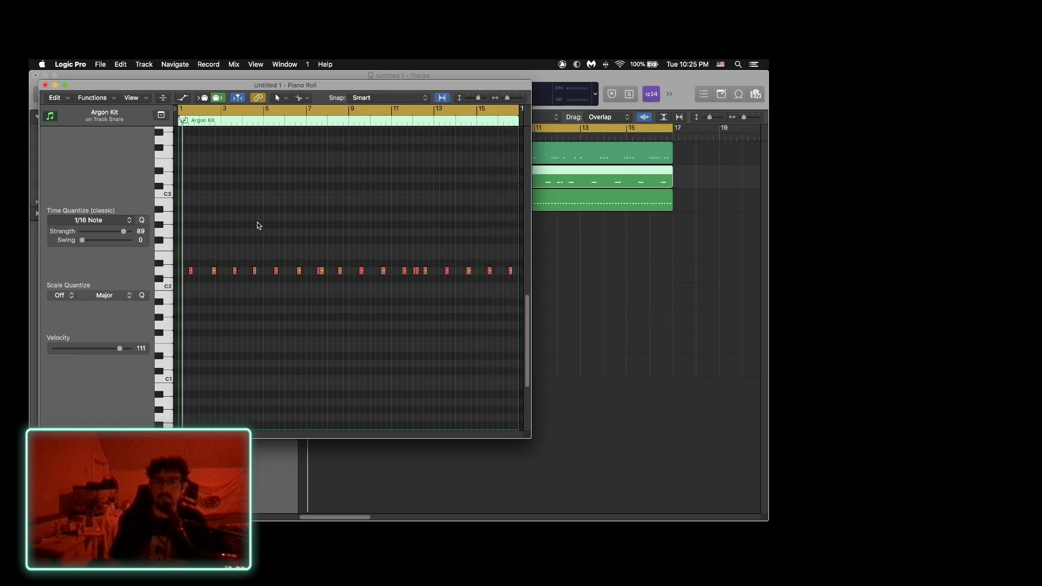
click(46, 85)
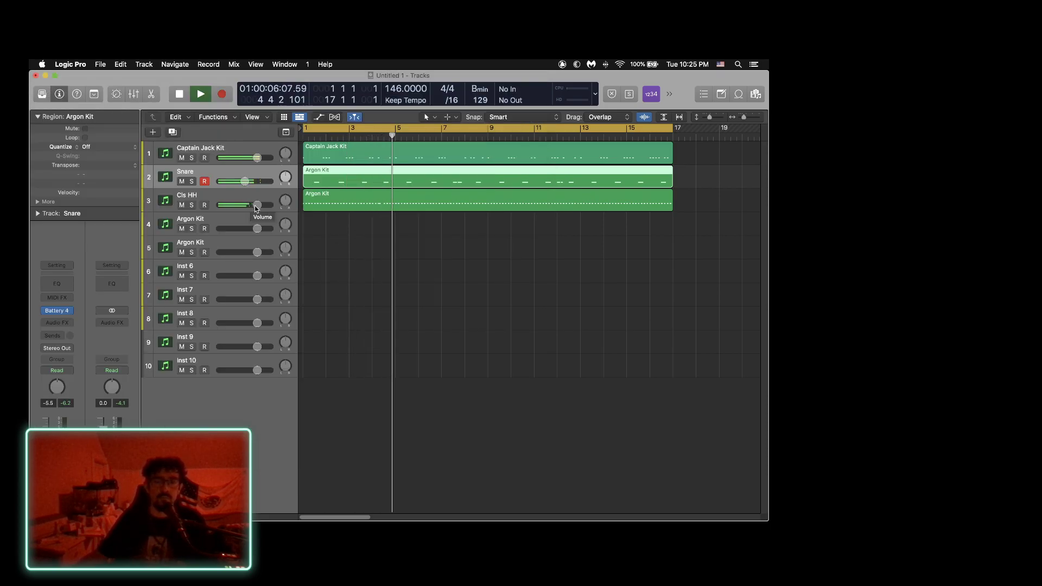
Inspect the Cls HH notes around bar 3 in a zoomed-in Piano Roll, then close it.
click(348, 209)
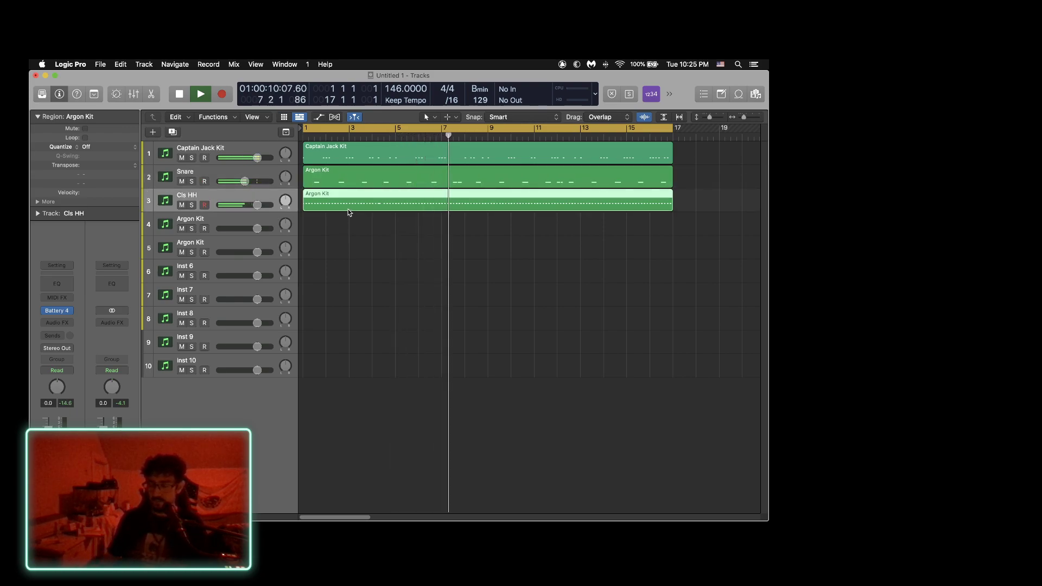
key(super+4)
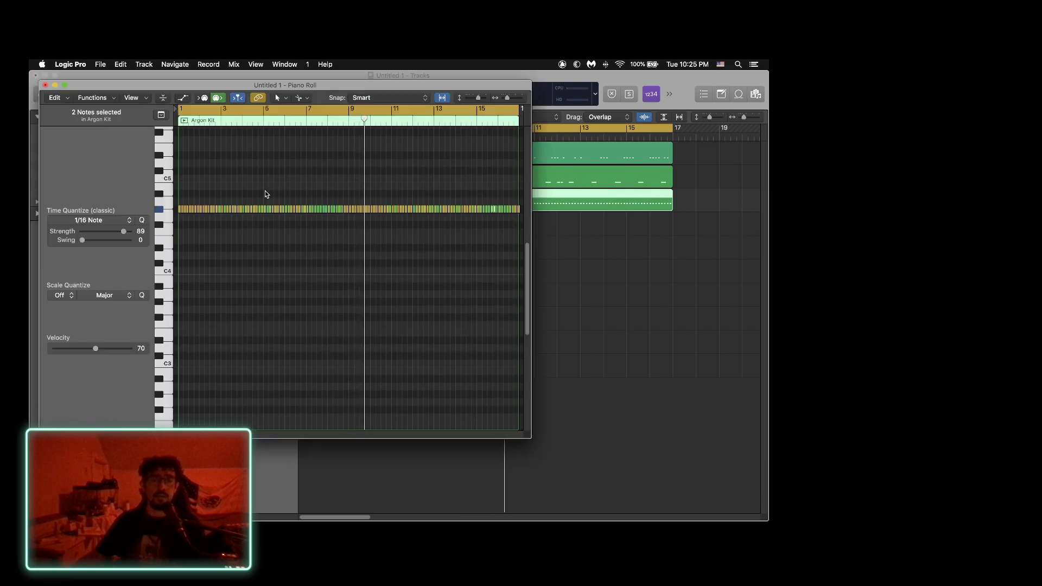
click(221, 120)
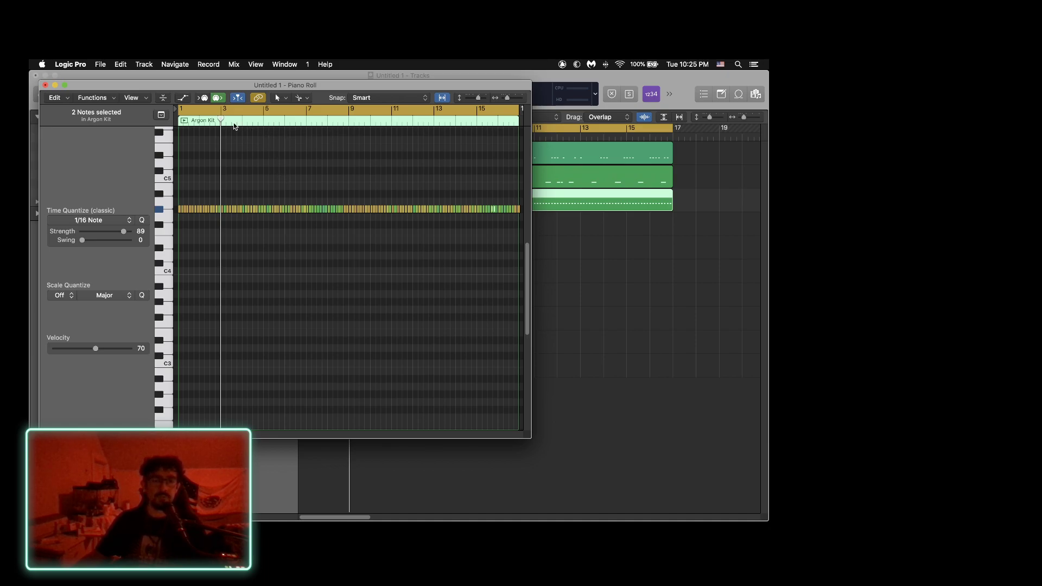
key(super+Right)
key(super+Right)
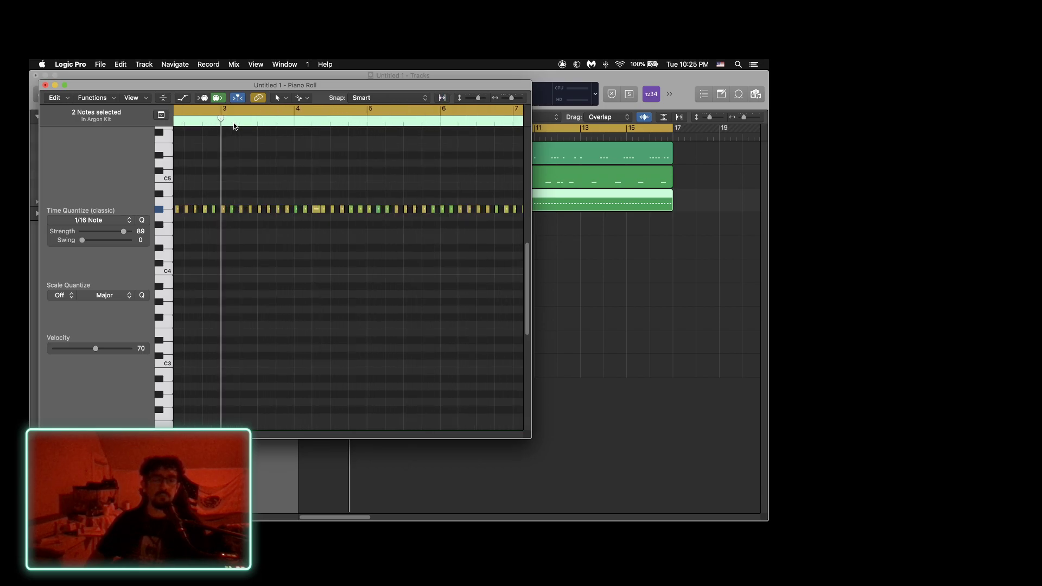
click(45, 85)
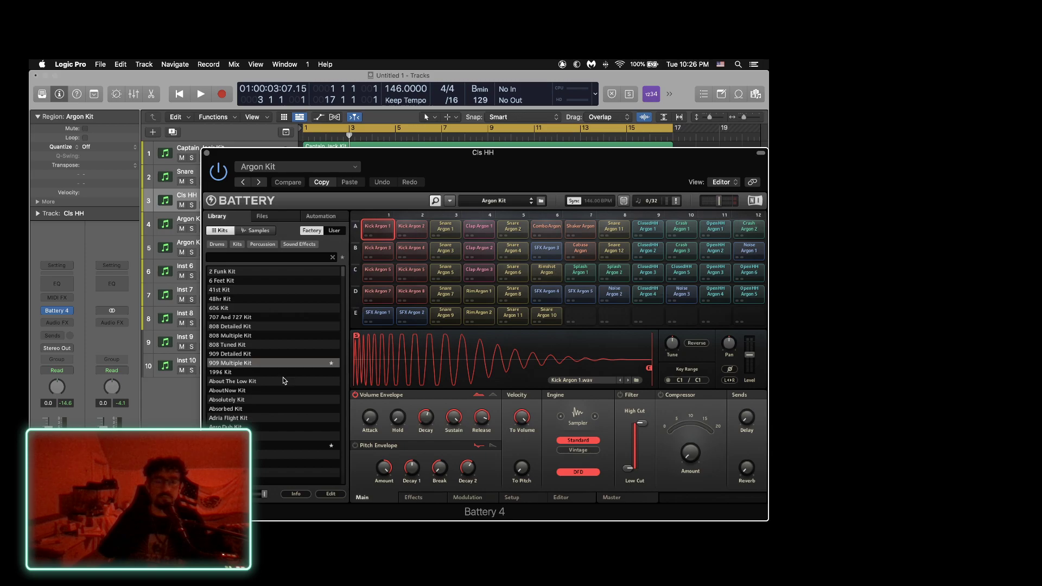
Audition the Cheap Laughs, Cina, Cleancut, Clik Dub, Clouds and Cluedo kits in Battery 4 on the Cls HH track.
scroll(282, 377, down, 10)
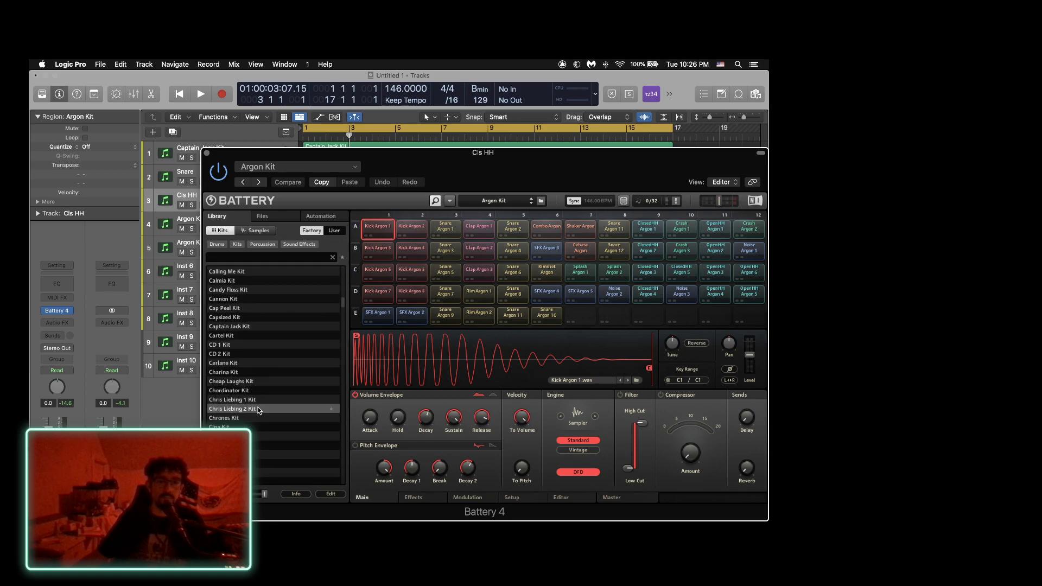
double_click(235, 382)
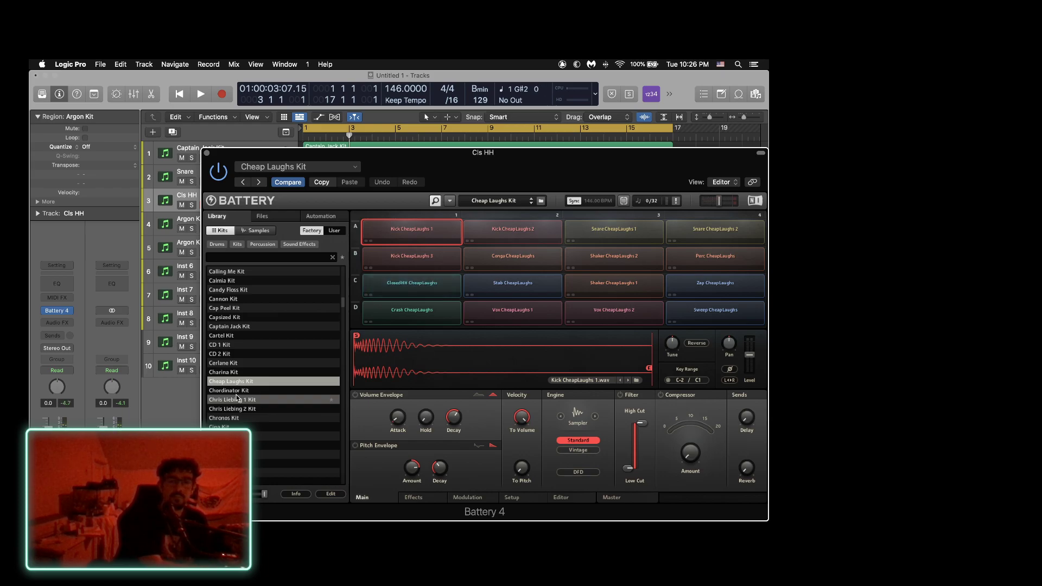
scroll(237, 398, down, 1)
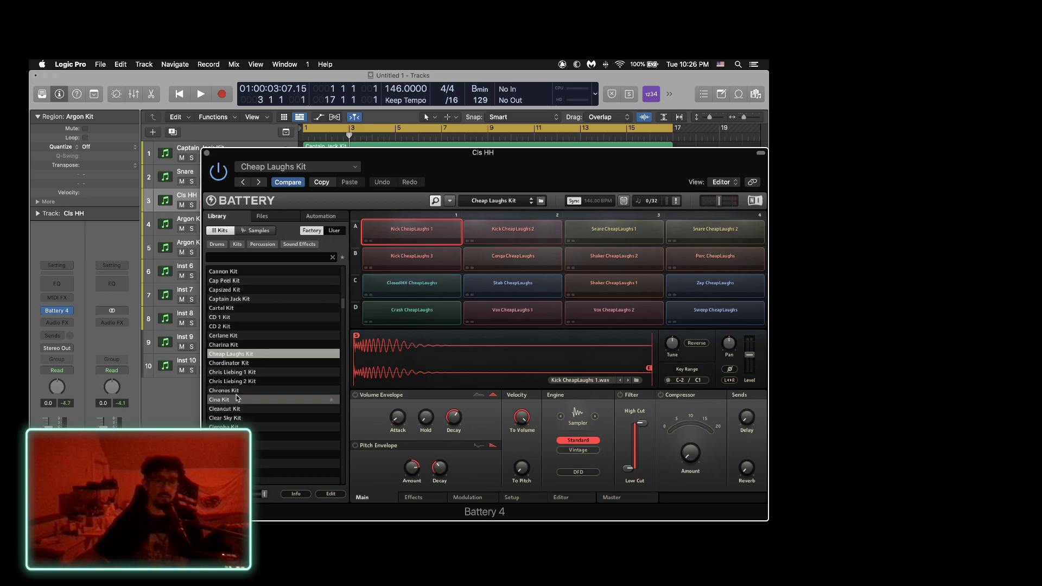
double_click(239, 400)
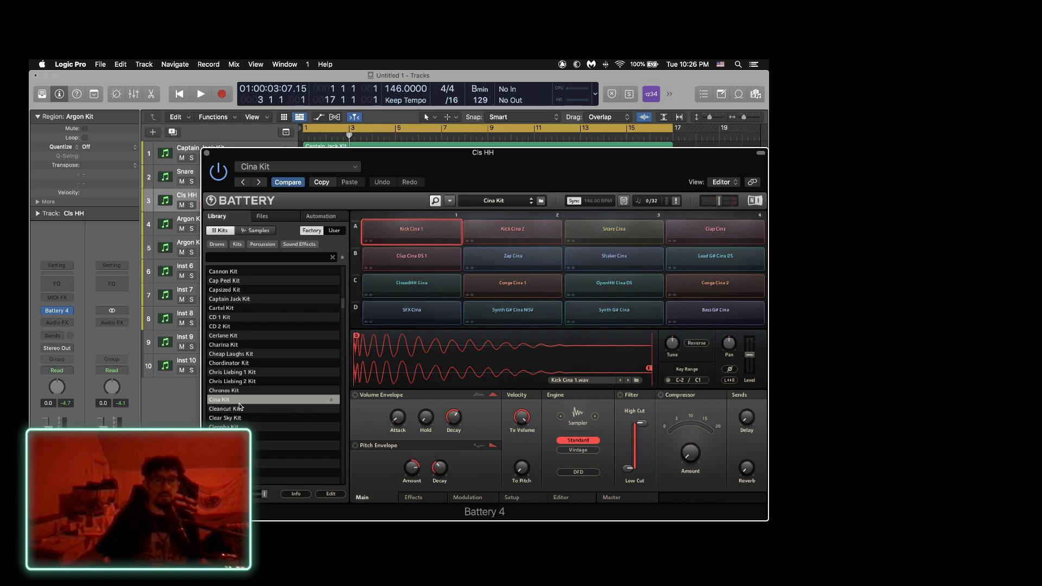
double_click(239, 408)
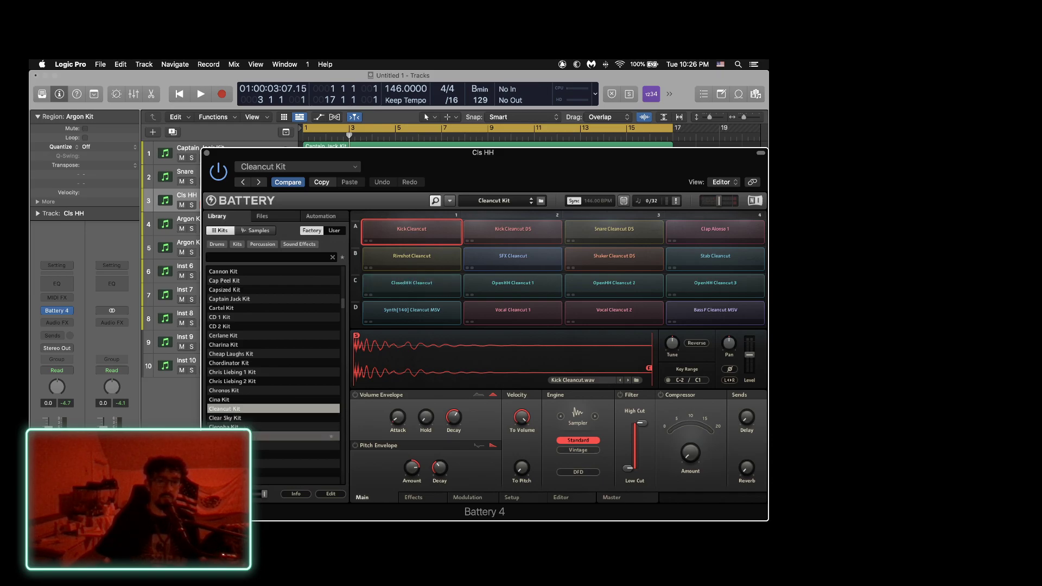
double_click(272, 436)
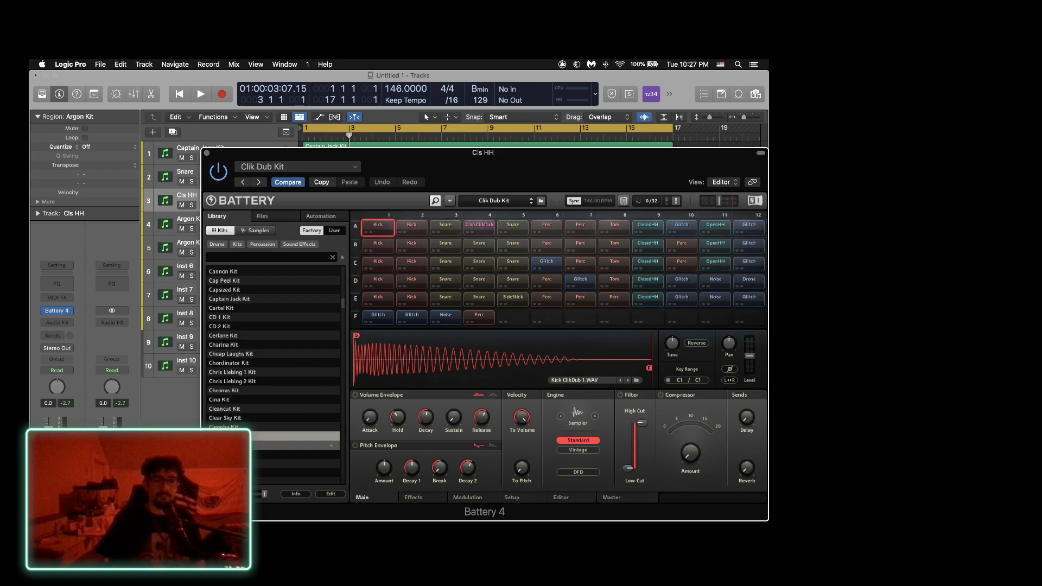
click(271, 445)
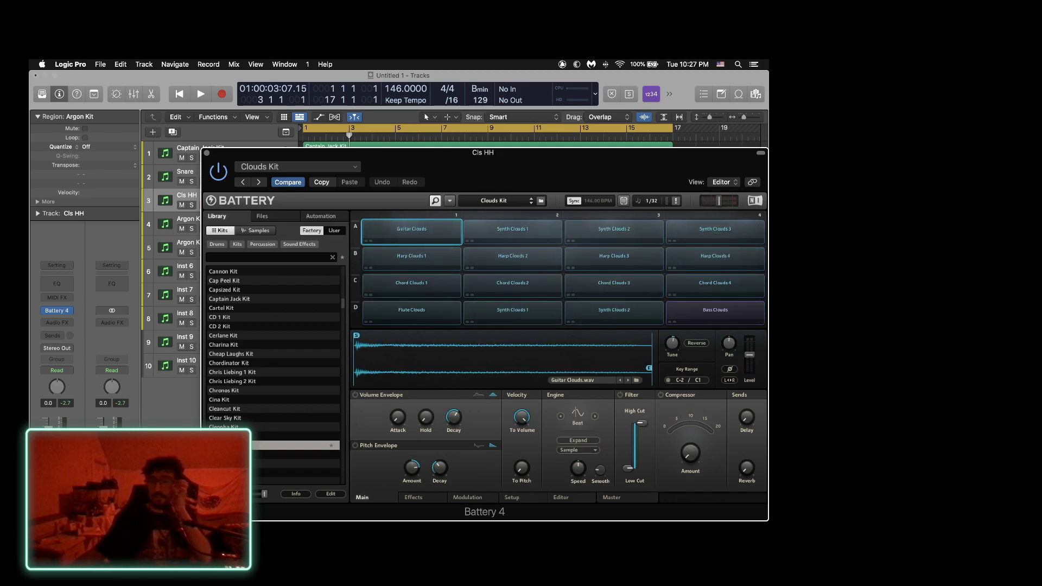
click(304, 454)
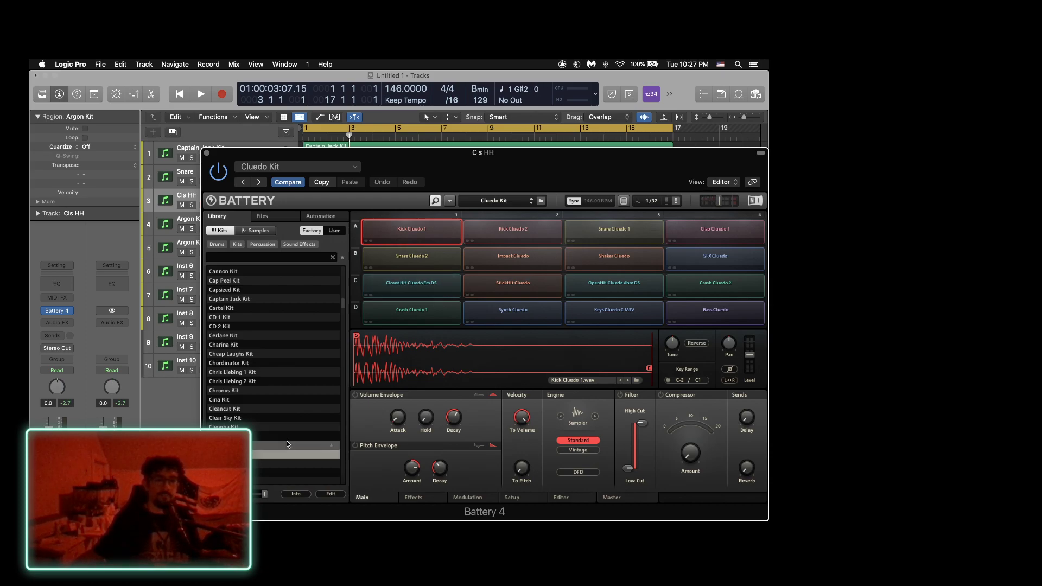
Try the Concrete Cru Kit for Cls HH, load the Constant Flow Kit instead and close the Battery 4 window.
scroll(286, 441, down, 3)
double_click(293, 435)
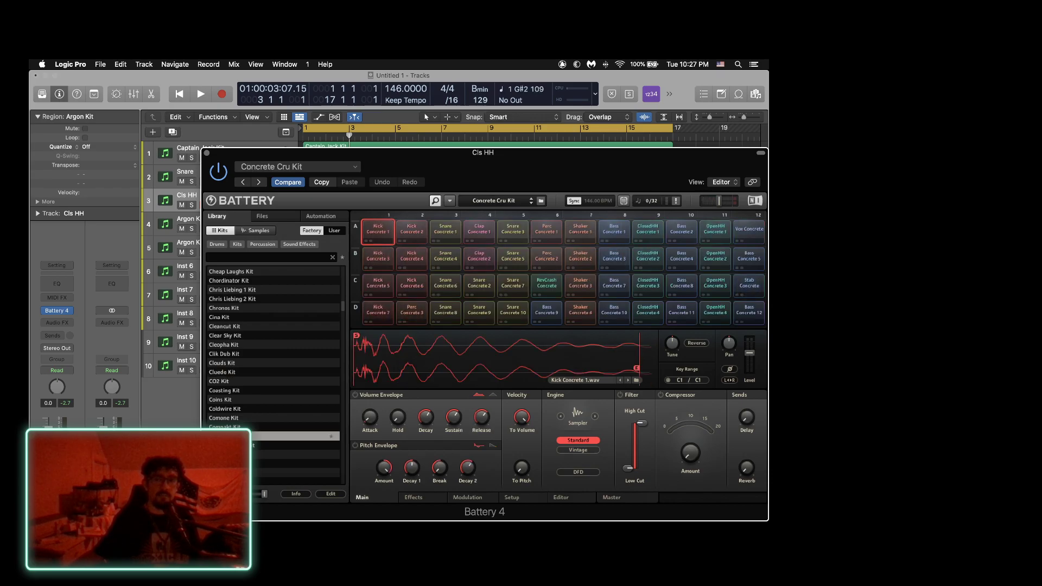
double_click(293, 445)
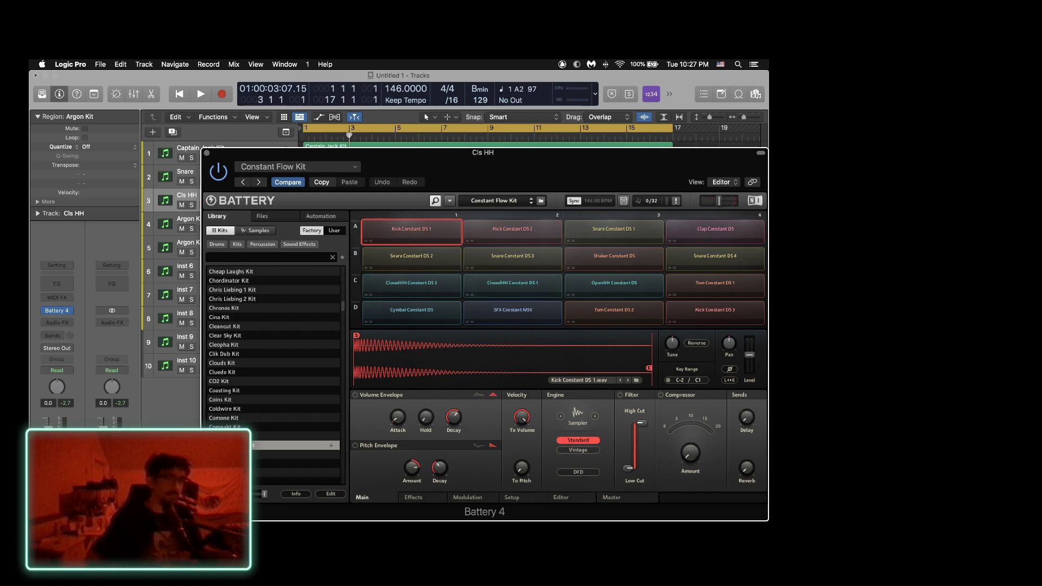
click(207, 153)
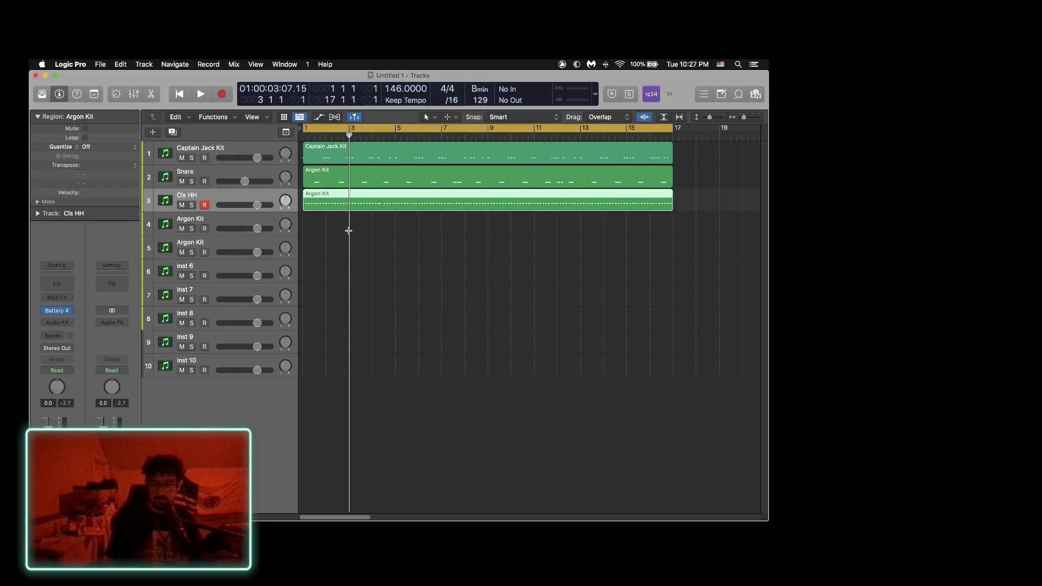
Transpose all Cls HH notes up one semitone and down two octaves to A2, then play the beat from the tracks view.
key(super+4)
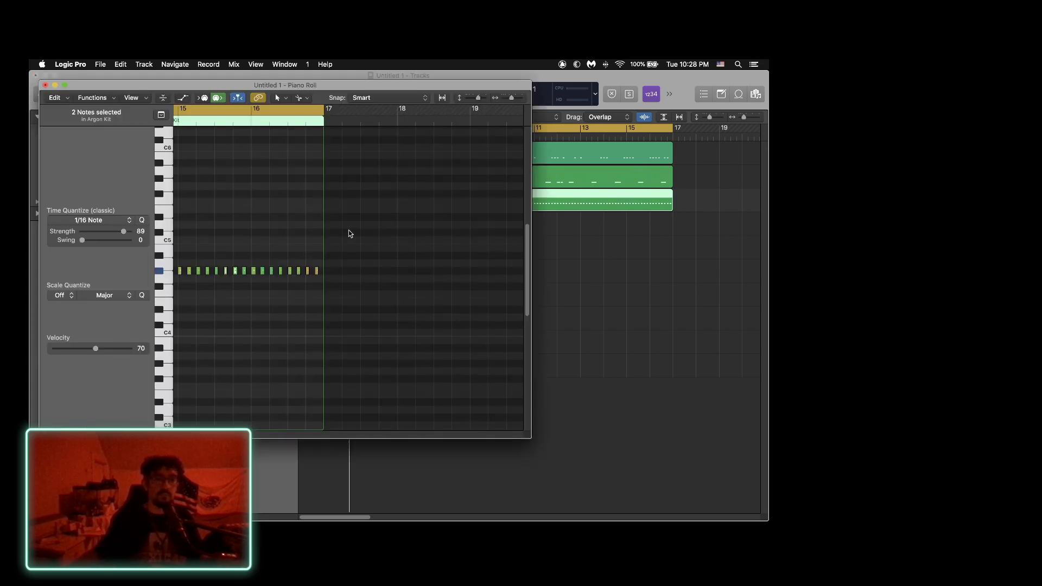
scroll(255, 245, down, 4)
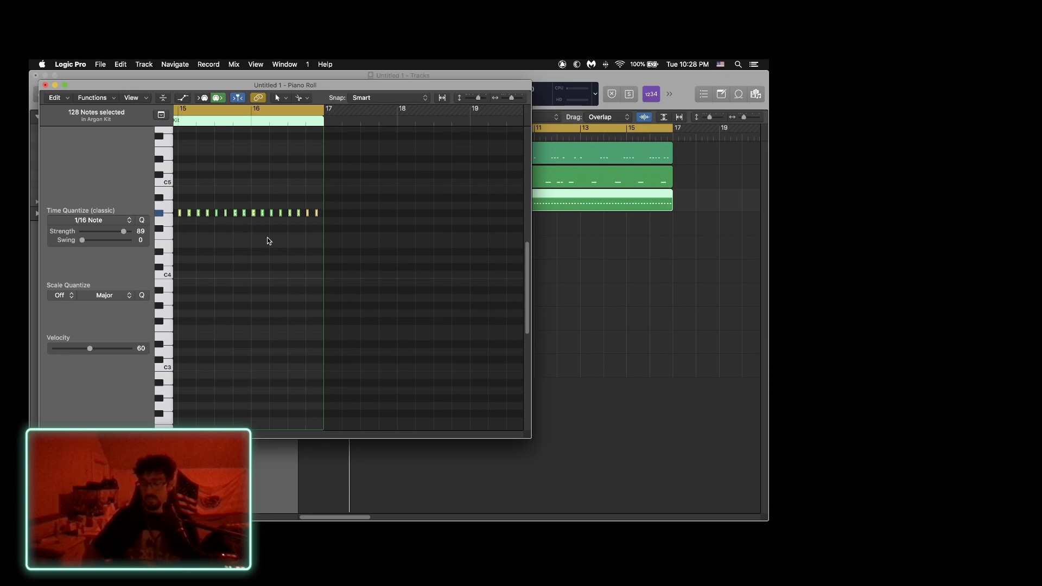
key(alt+Up)
key(alt+shift+Down)
key(alt+shift+Down)
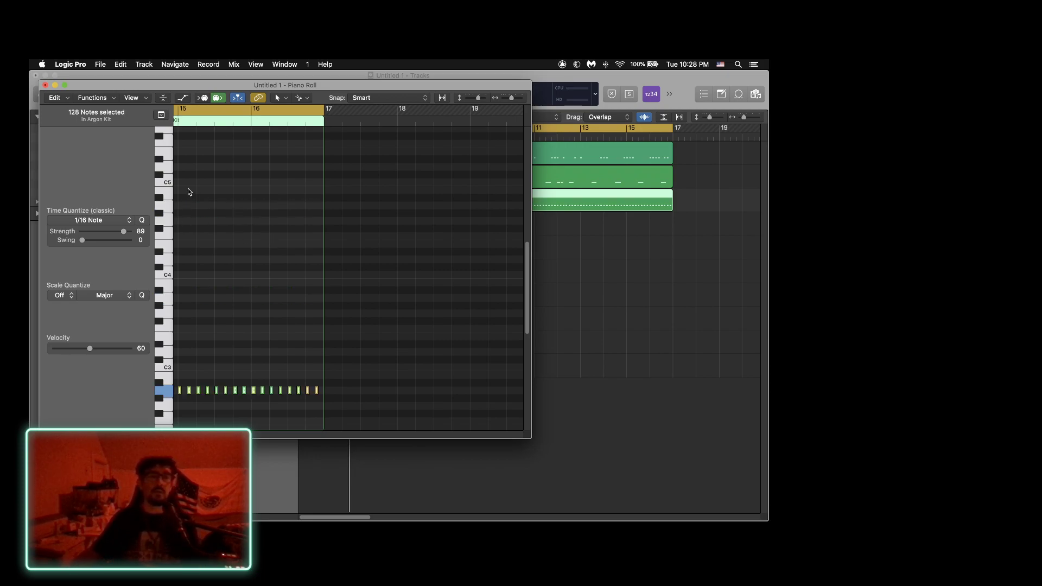
click(45, 86)
key(space)
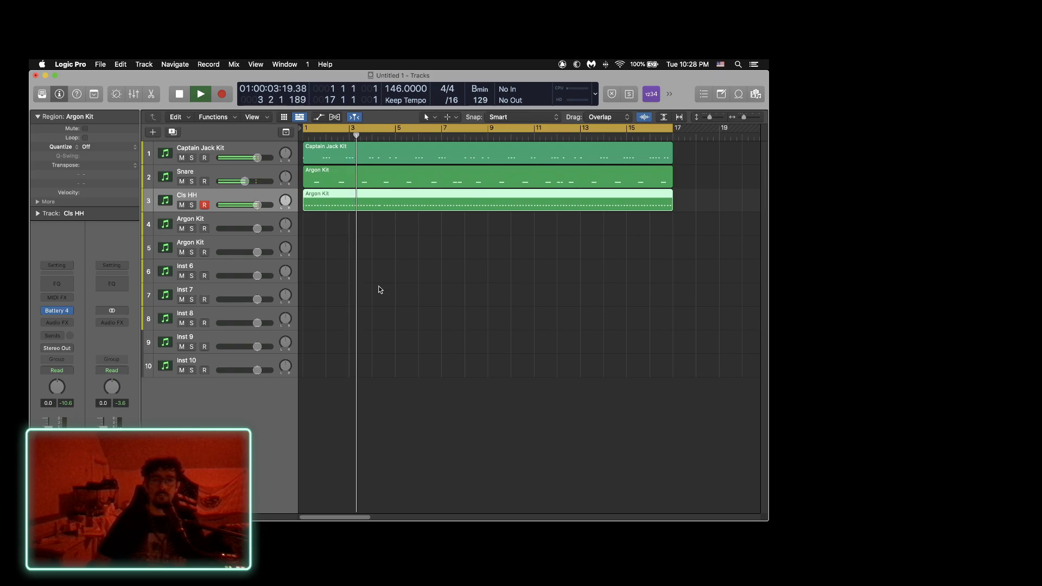
key(space)
Open the Snare region's notes, nudge the bar 2 snare hit slightly earlier, adjust the bar 3 hit and play.
click(343, 171)
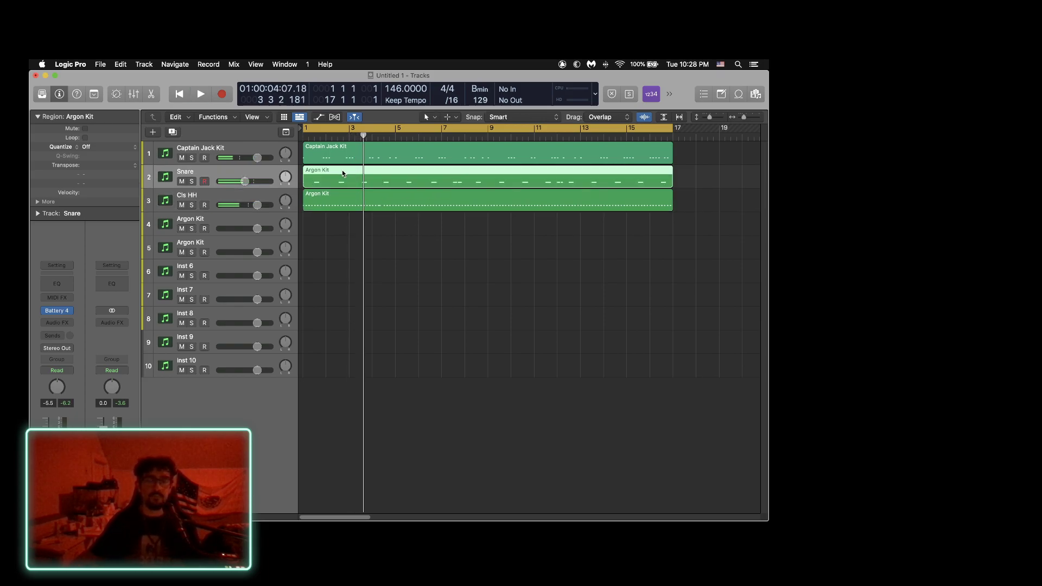
double_click(344, 177)
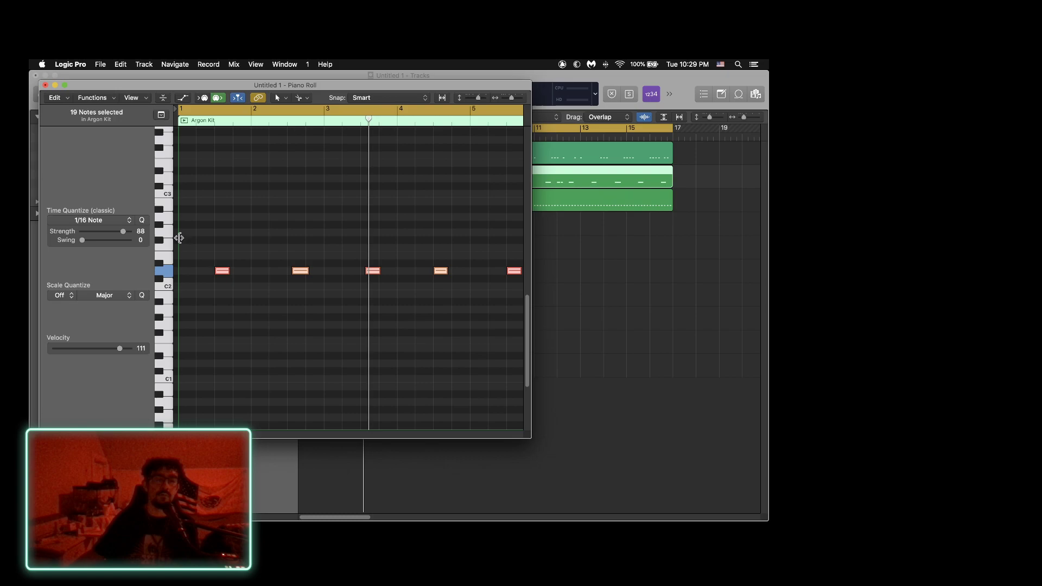
click(203, 238)
drag(297, 273, 293, 271)
drag(371, 271, 371, 271)
key(space)
Move the bar 3 snare note to position 3 3 1 121, shift the bar 2 hit slightly later, play and close the Piano Roll.
mouse_move(373, 275)
key(super+Right)
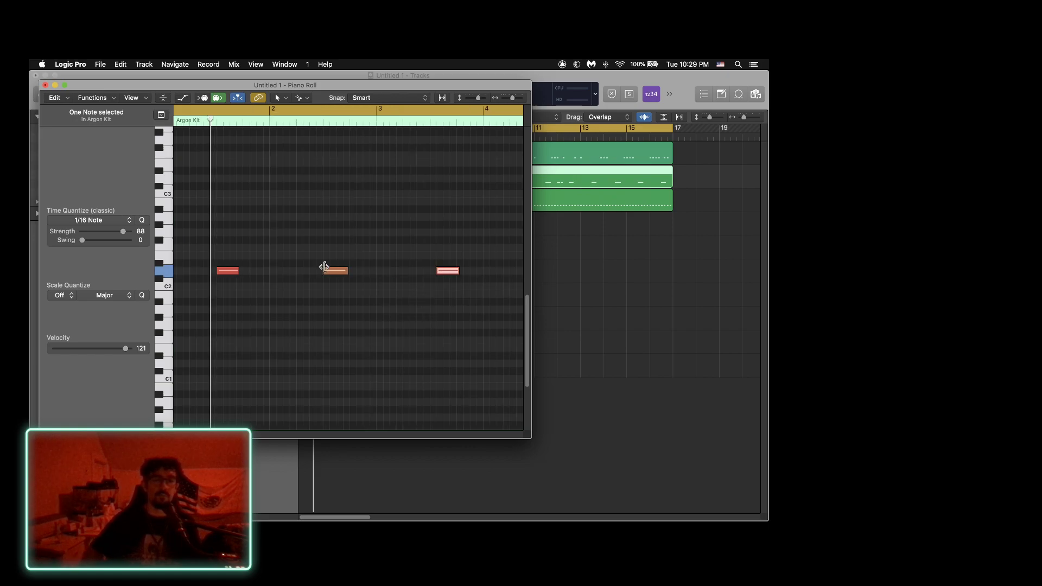
key(super+Right)
scroll(326, 268, right, 5)
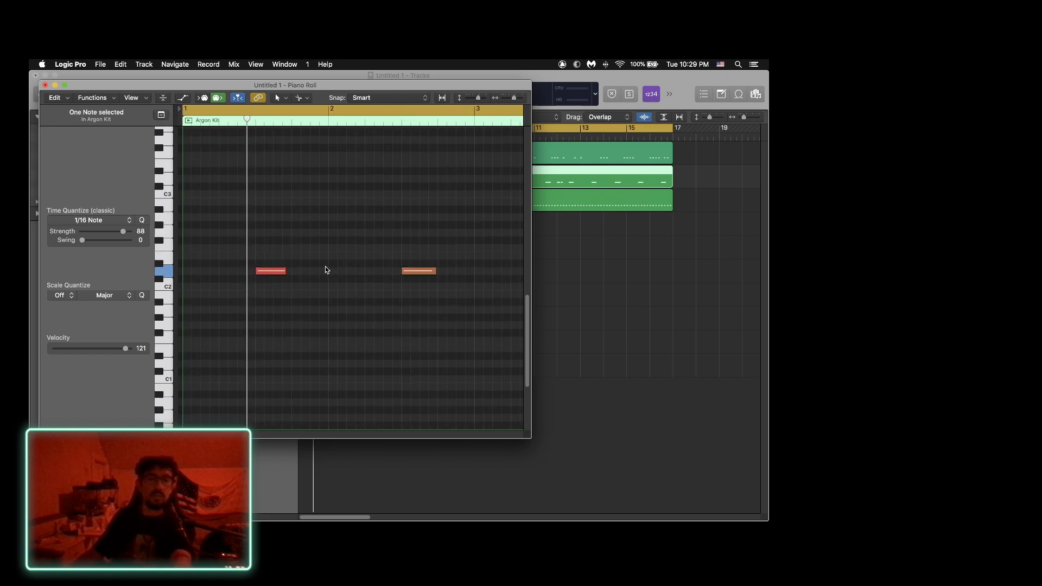
scroll(380, 277, right, 1)
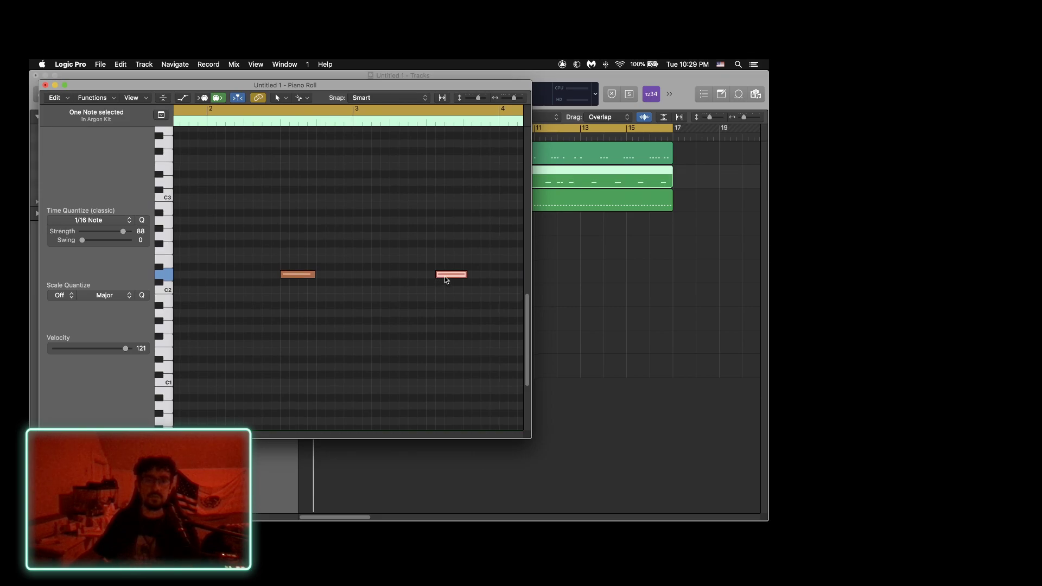
drag(445, 277, 420, 272)
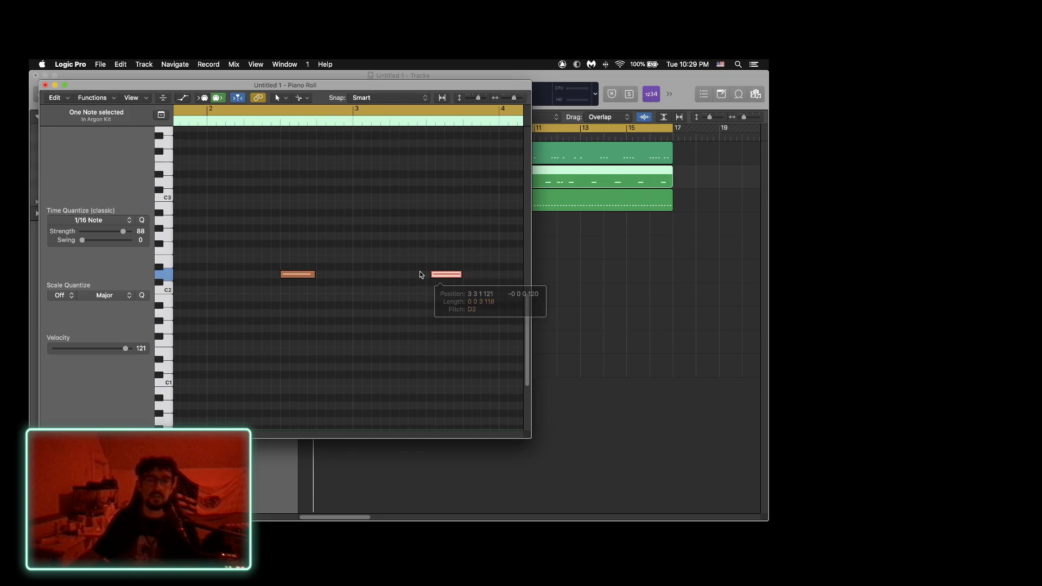
drag(294, 273, 298, 272)
key(space)
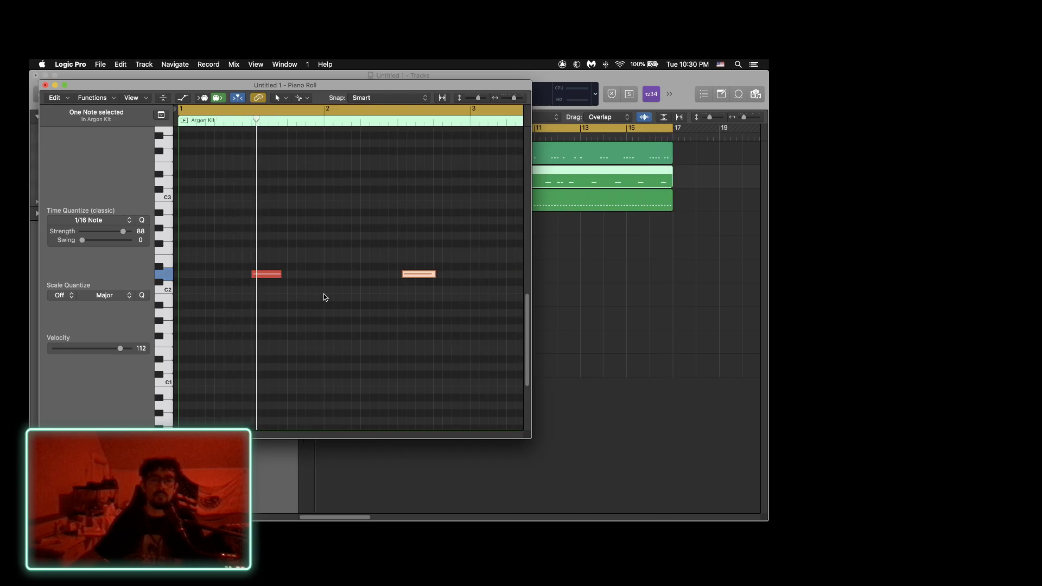
click(46, 85)
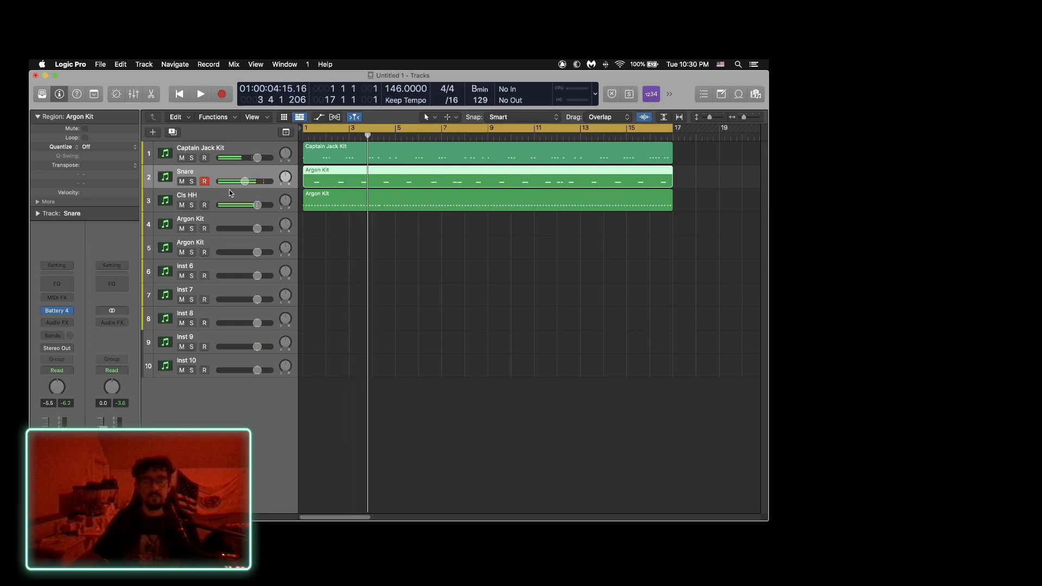
Reopen the Snare notes, nudge the bar 2 and bar 3 hits slightly earlier, play the result and close the Piano Roll.
key(super+4)
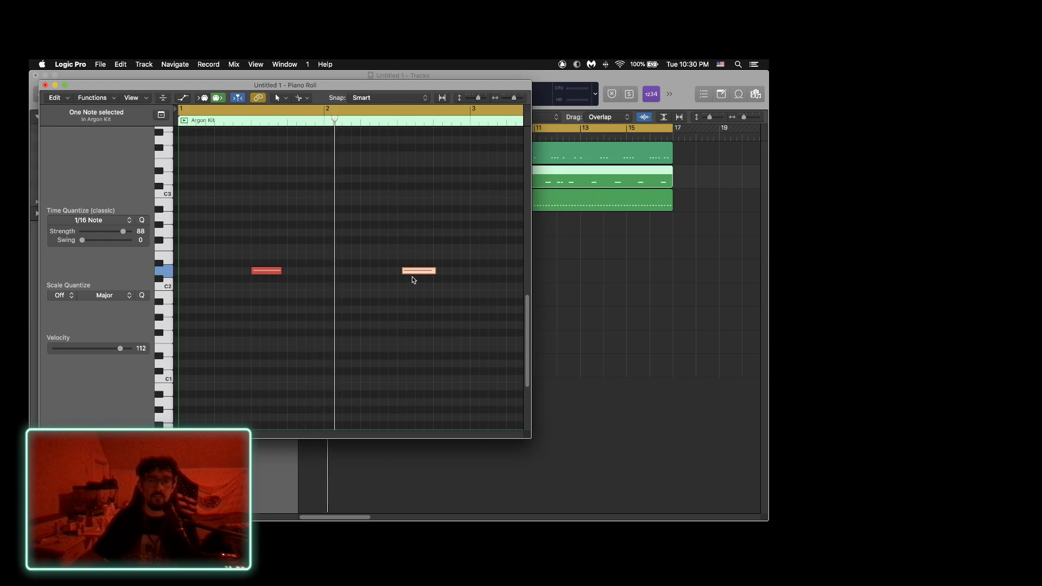
drag(413, 270, 412, 270)
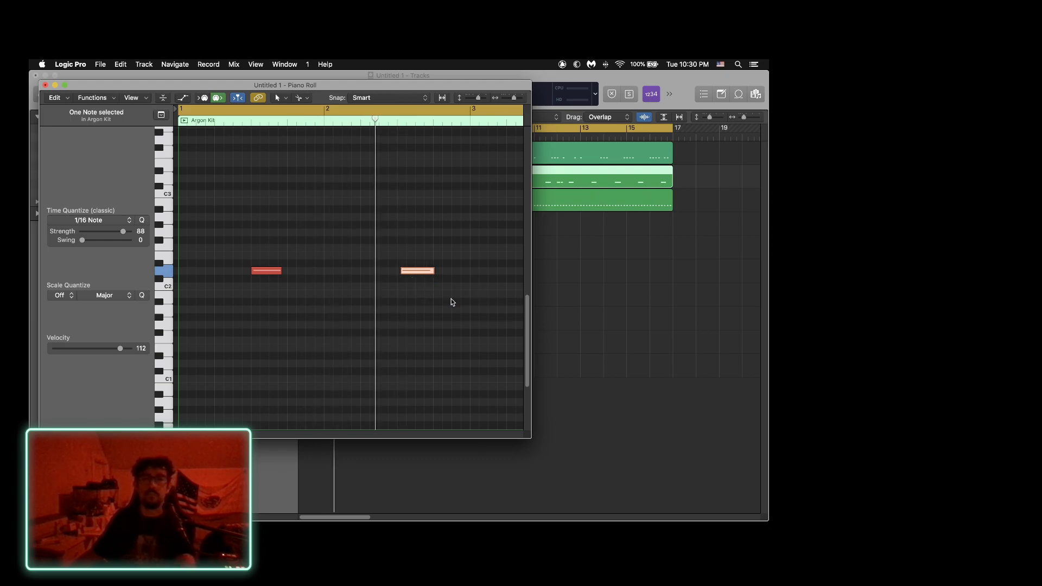
scroll(451, 299, right, 3)
scroll(451, 298, up, 1)
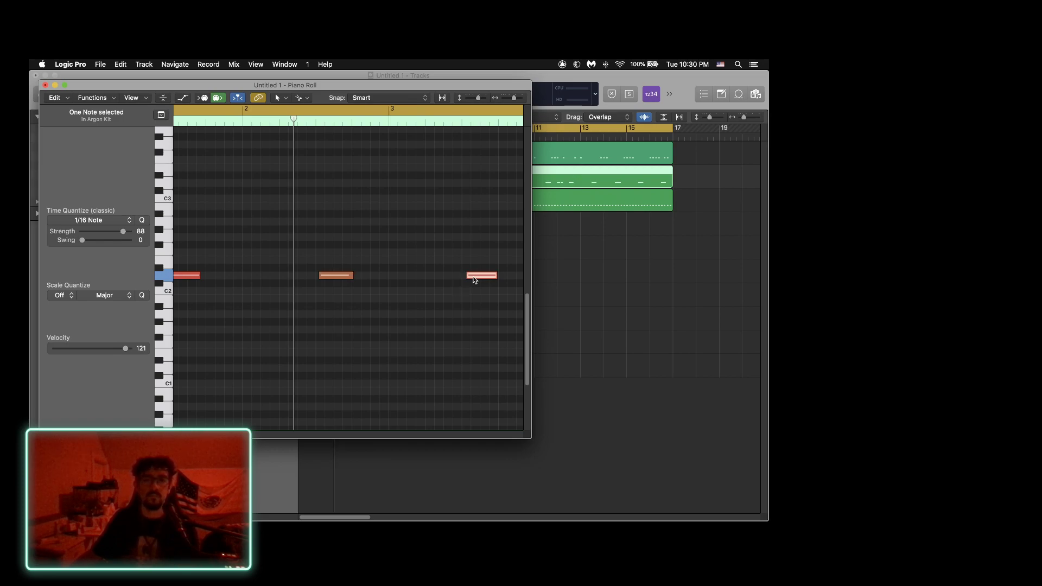
drag(475, 280, 473, 280)
key(space)
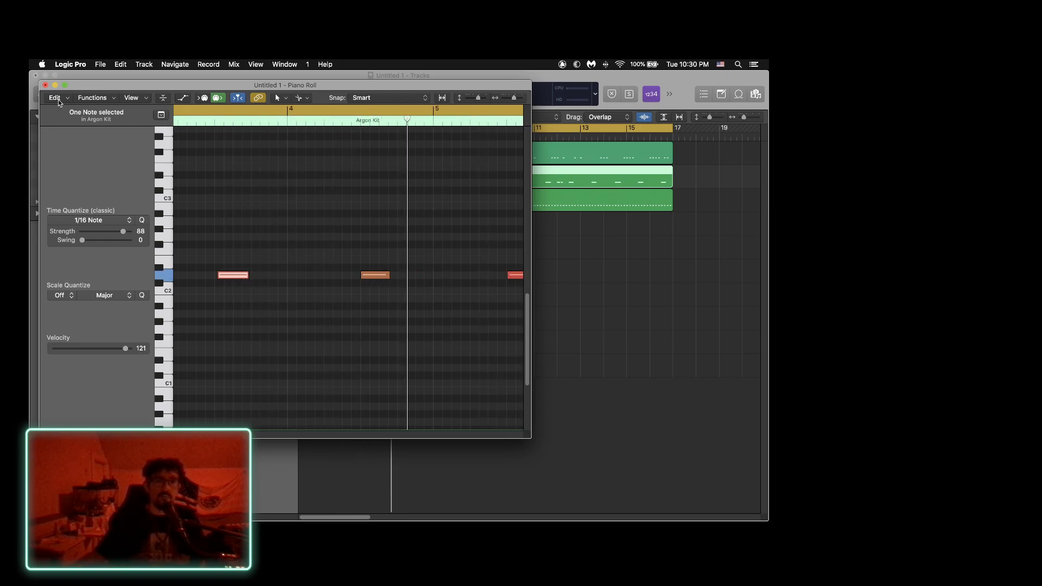
key(super+w)
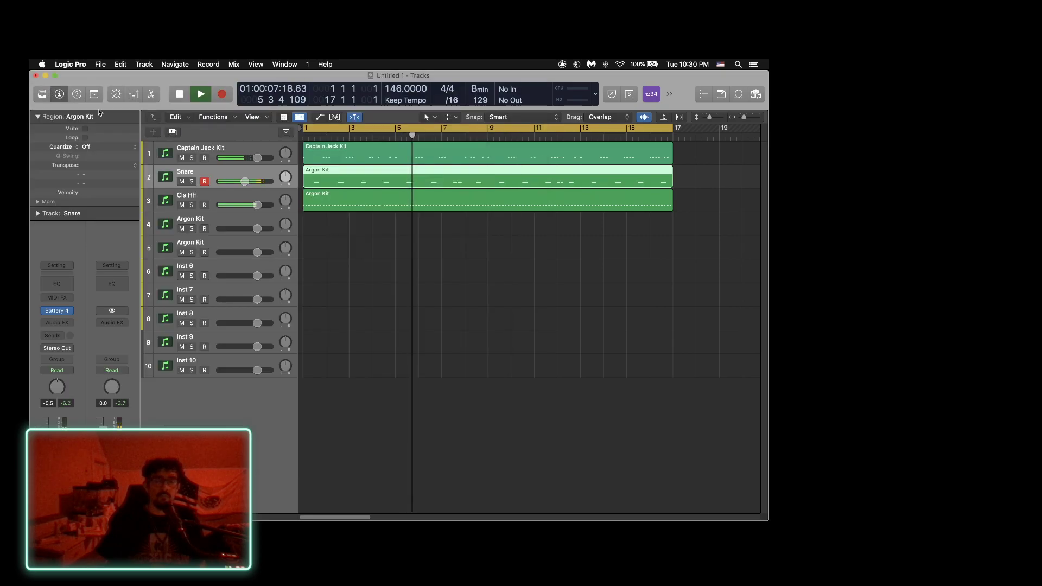
Open the Cls HH region's notes in the Piano Roll around the long note in bar 4.
click(348, 198)
key(super+4)
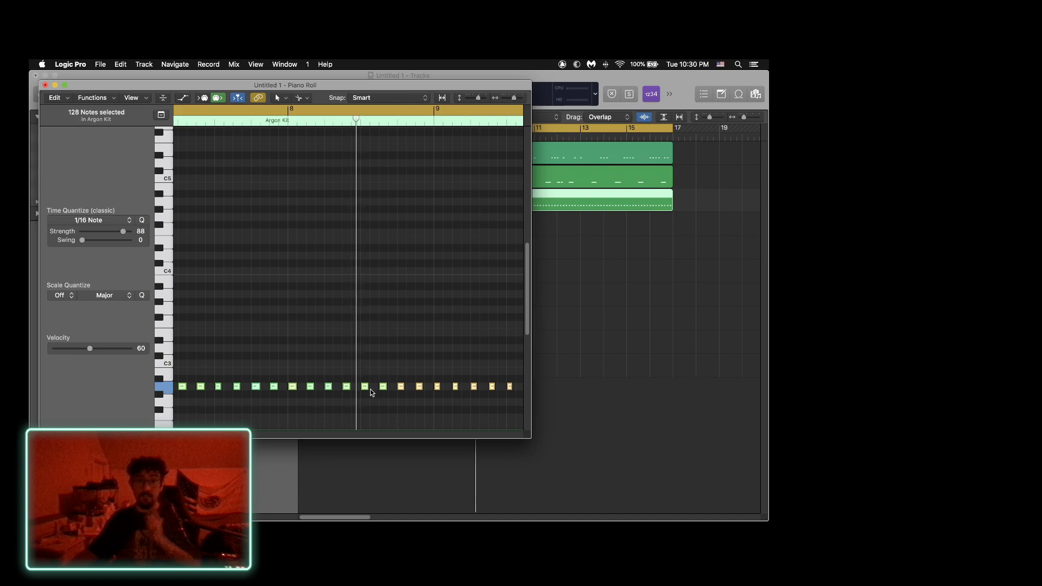
scroll(370, 389, left, 15)
scroll(370, 389, right, 10)
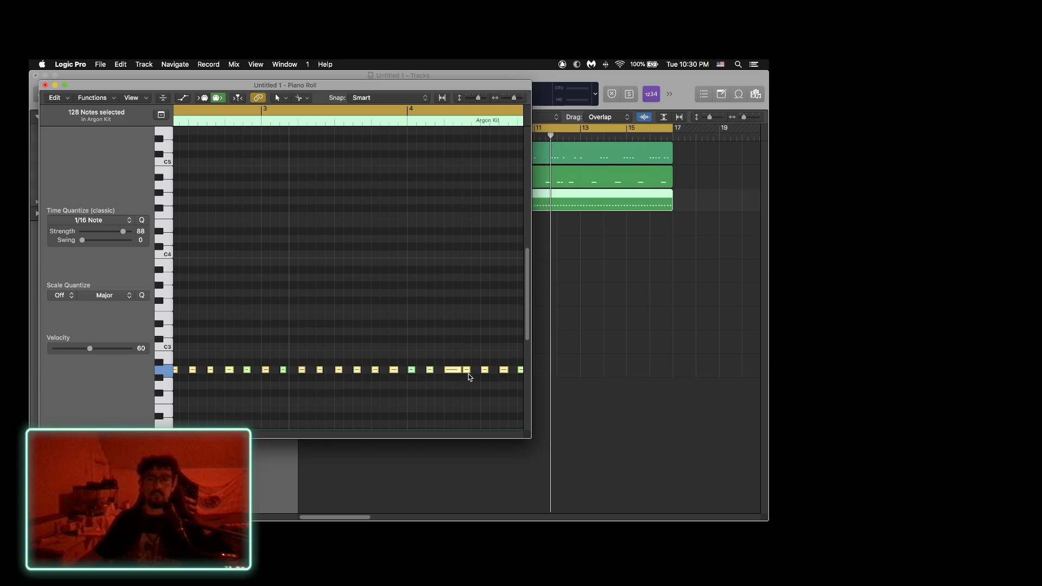
Try to split the long Cls HH note in bar 4 into equal short notes.
mouse_move(452, 373)
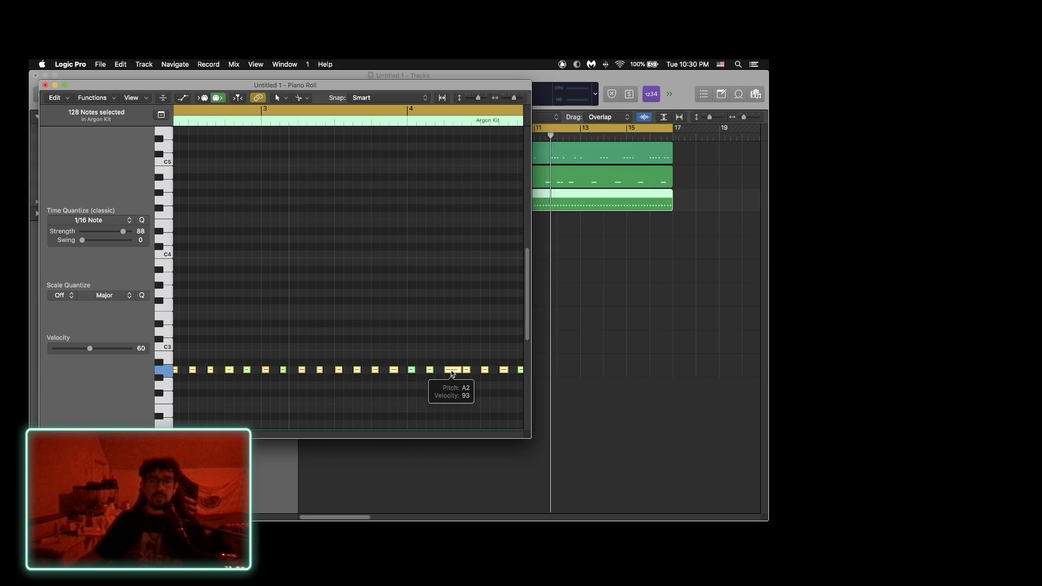
alt+click(451, 373)
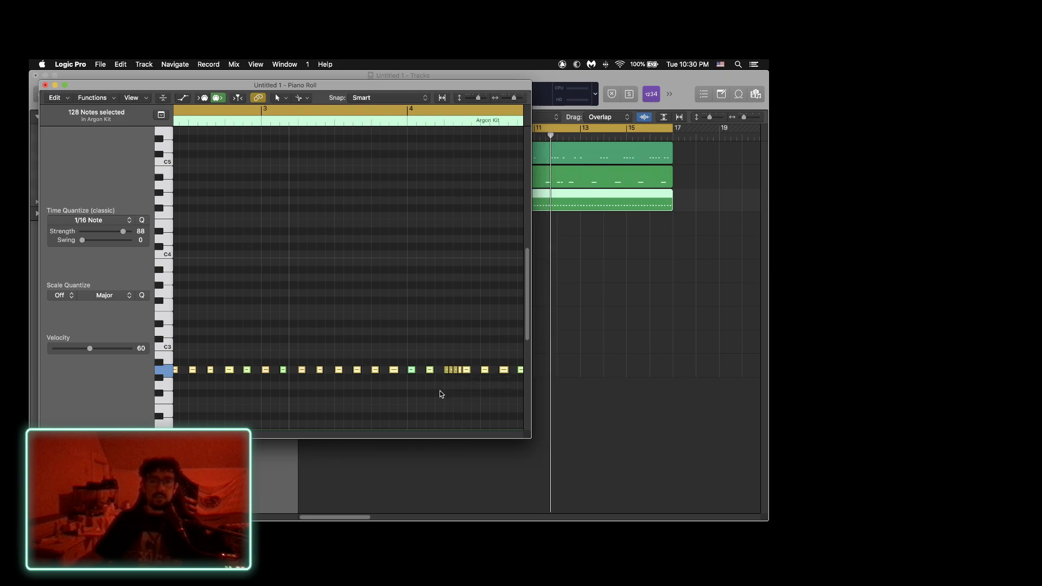
double_click(264, 124)
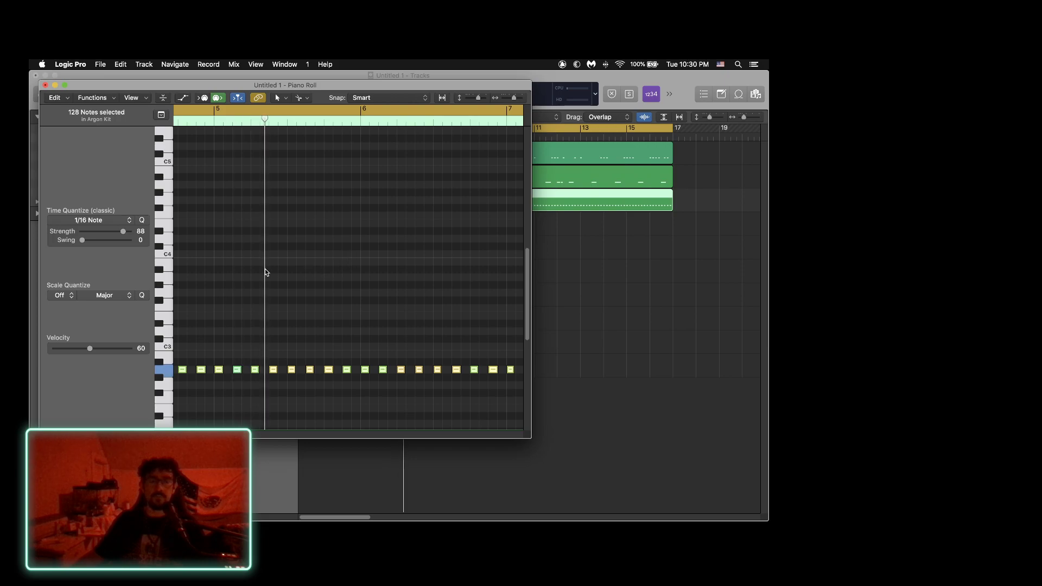
Shorten only the long A2 hi-hat note in bar 4 to about the length of its neighbours.
scroll(265, 269, left, 5)
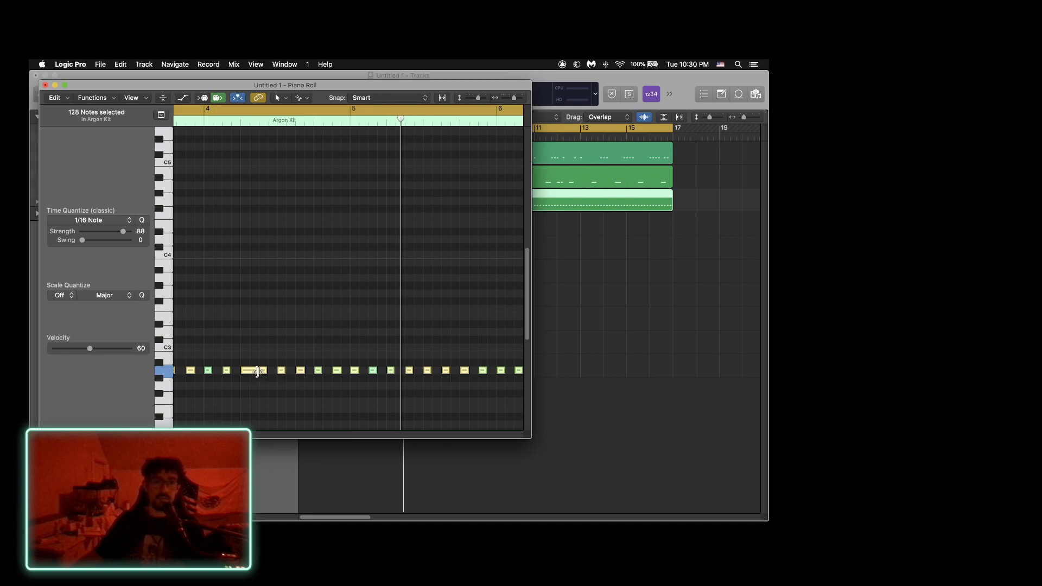
drag(258, 371, 247, 375)
key(cmd+z)
click(266, 332)
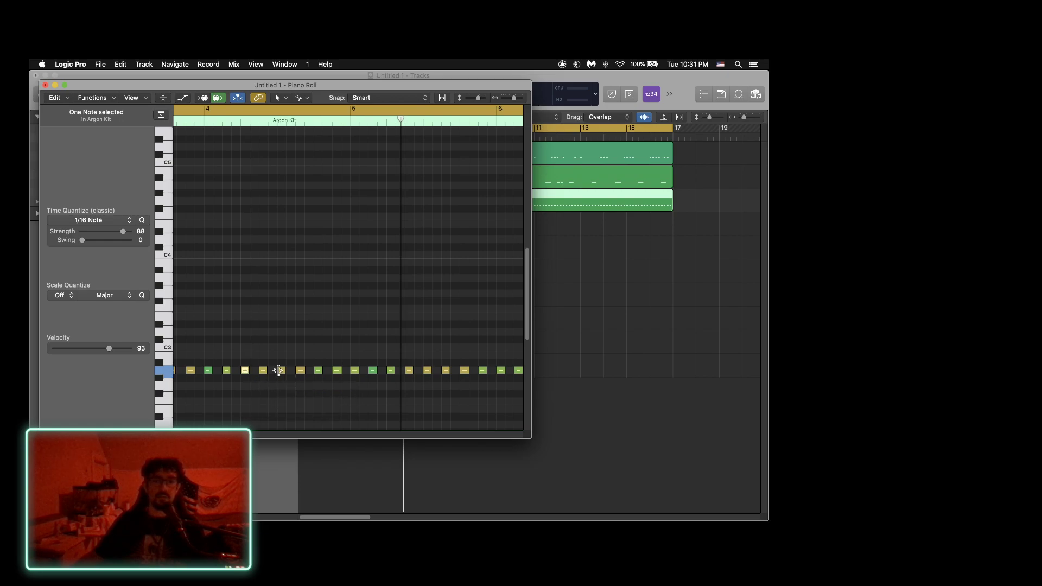
Lengthen two A2 hi-hat notes in the second half of bar 4 and split them into four and eight equal short notes, then play the result.
drag(286, 375, 294, 375)
super+click(281, 373)
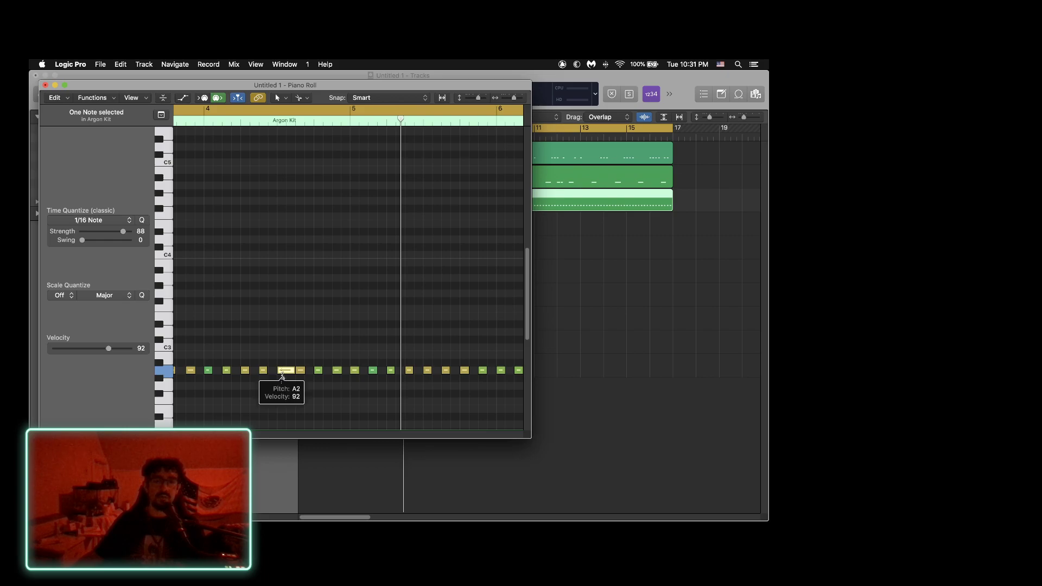
drag(321, 370, 349, 373)
alt+click(320, 373)
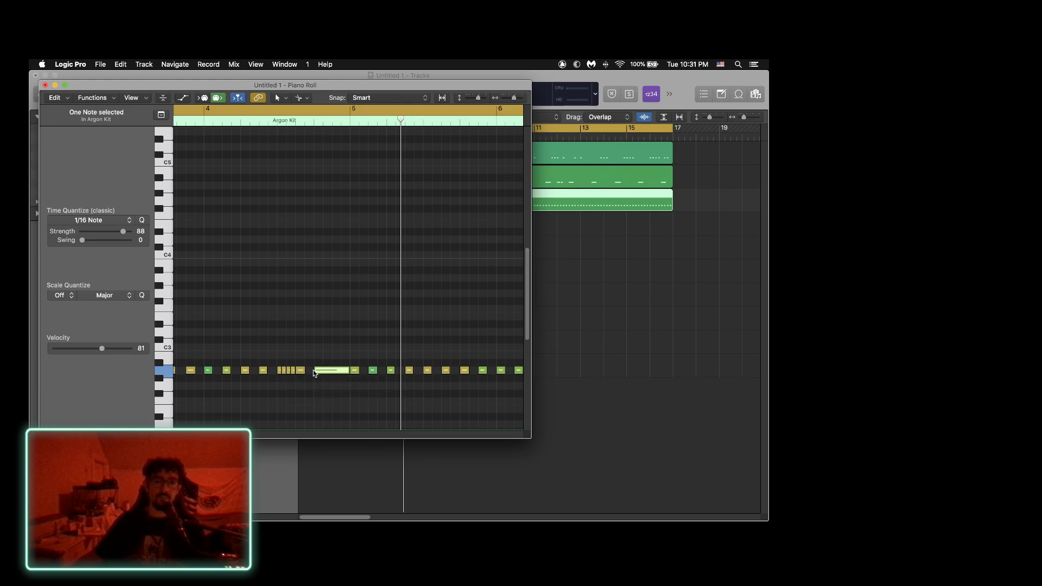
alt+click(320, 373)
click(207, 125)
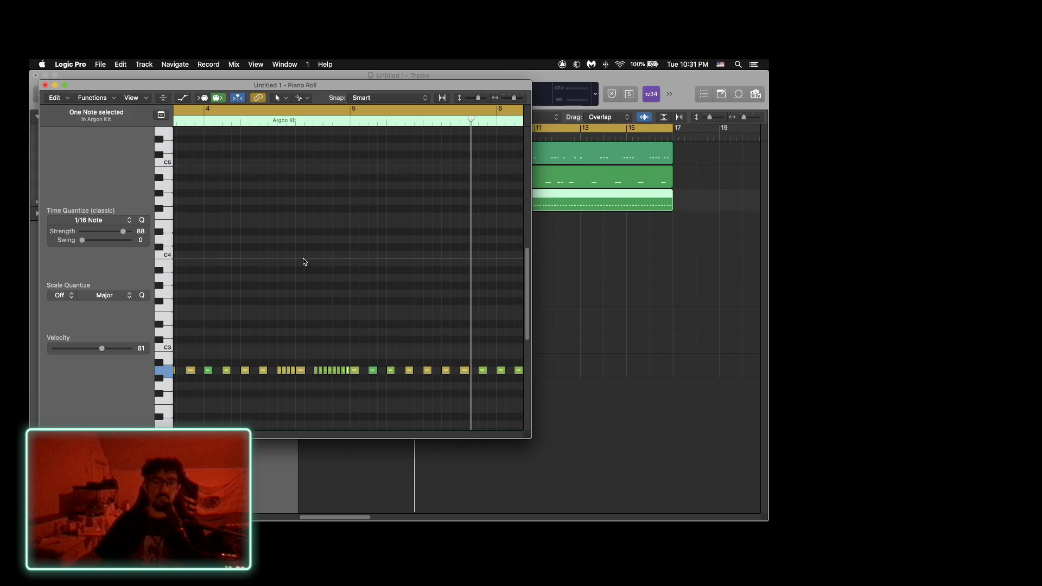
Remove the last two short notes of the hi-hat roll before bar 5, then play the pattern from bar 4 and from the start.
click(206, 122)
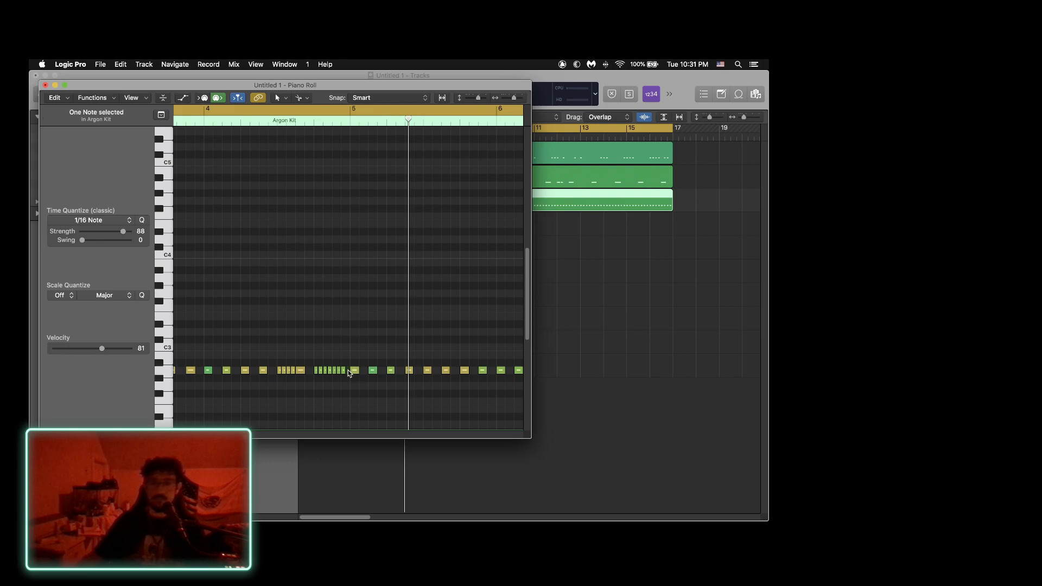
click(205, 137)
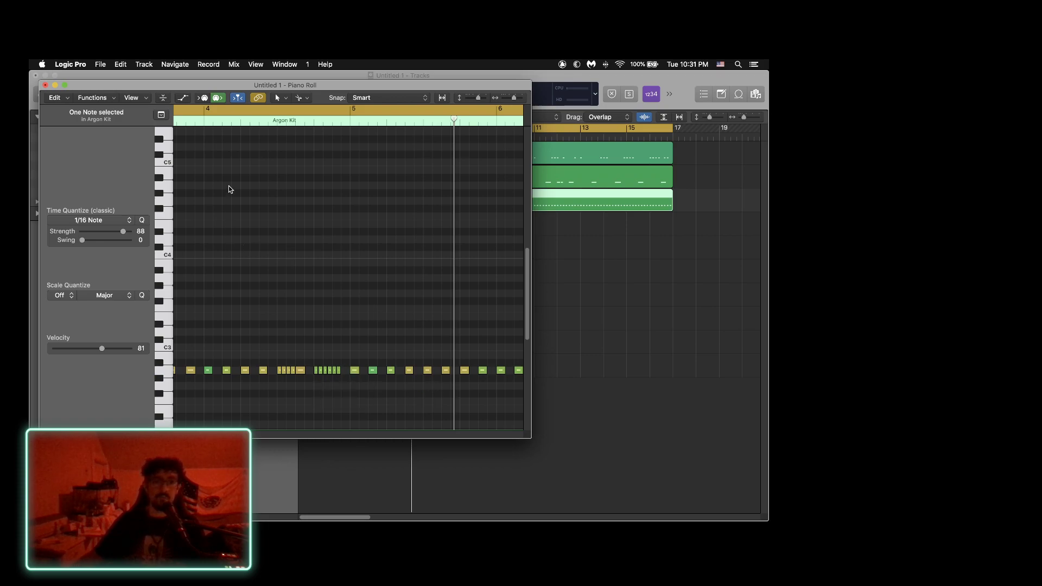
click(207, 129)
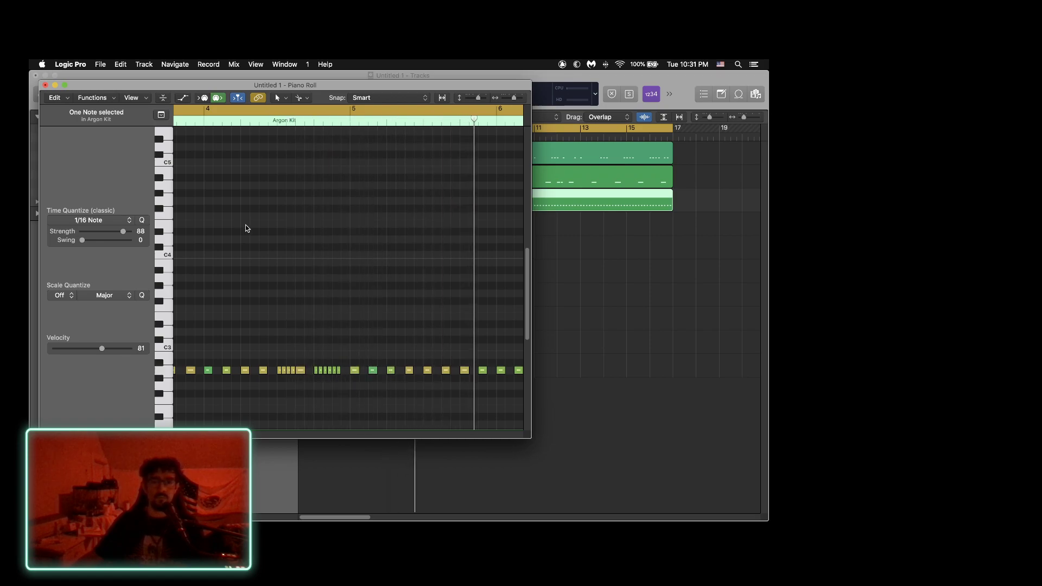
key(Return)
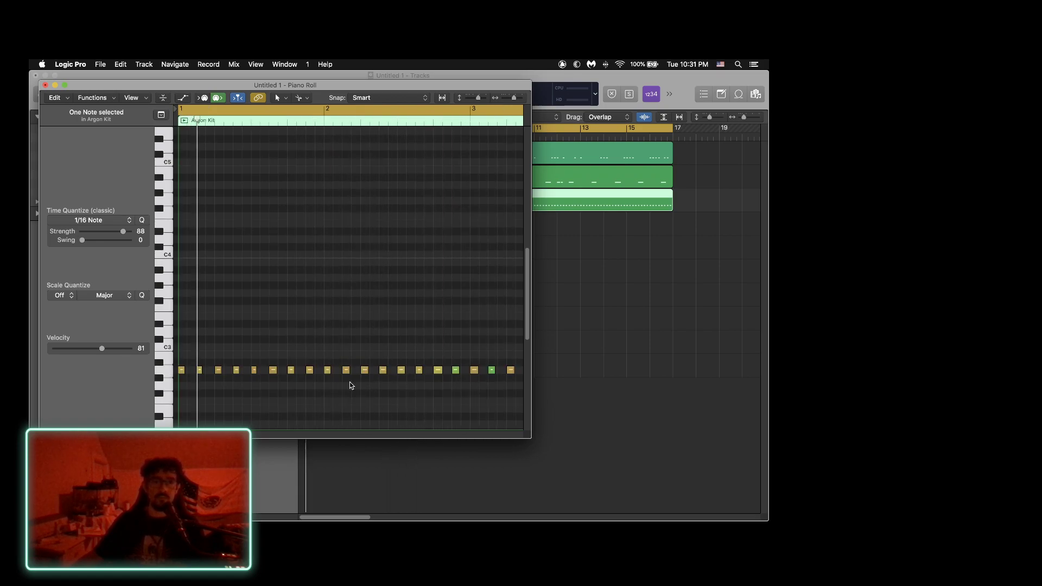
key(space)
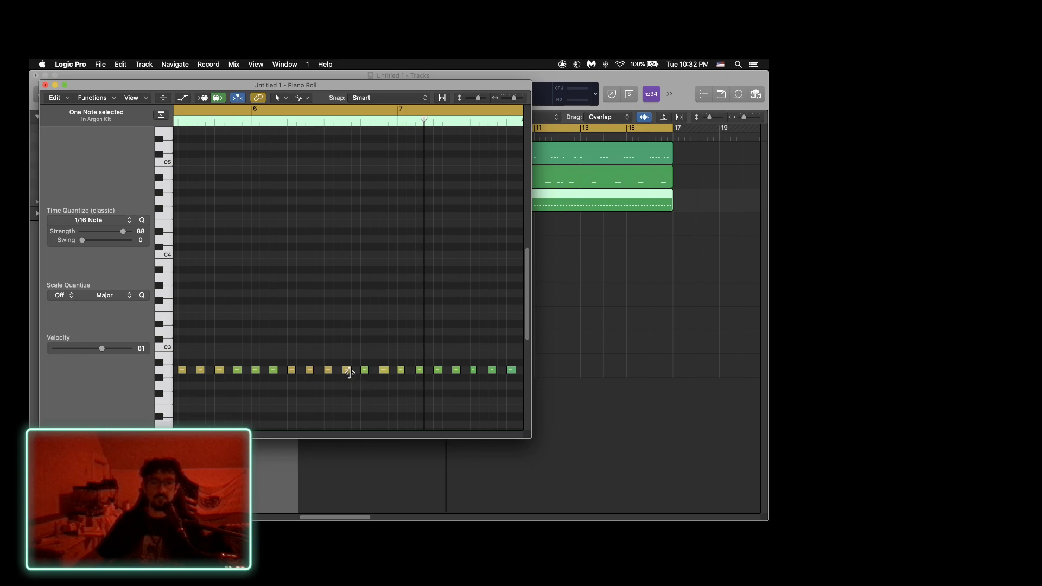
Try lengthening the A2 hi-hat note just after beat 3 of bar 6 and splitting it into three short notes, play it, and undo it.
drag(349, 372, 358, 378)
click(352, 373)
click(251, 121)
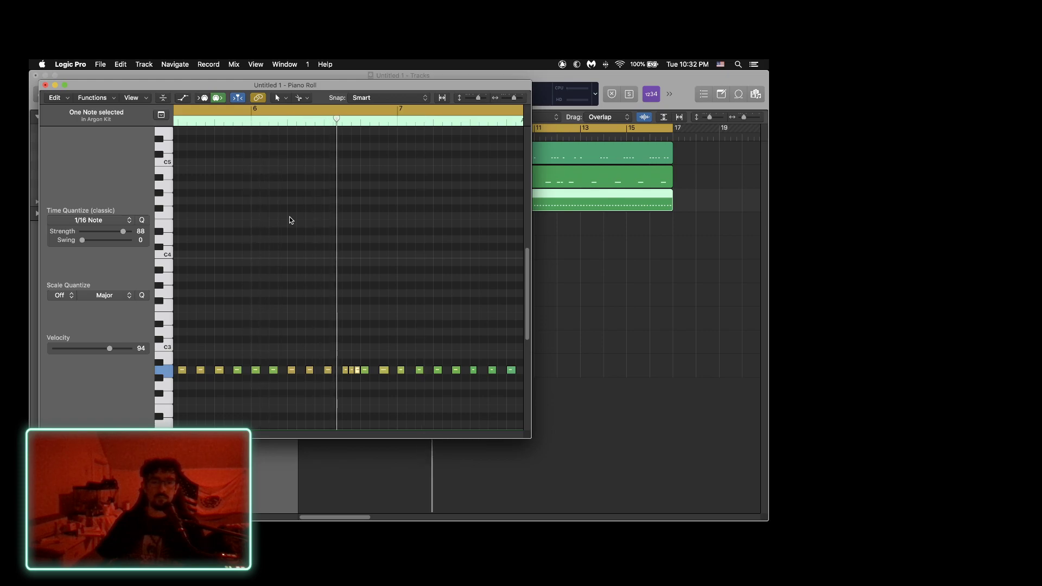
key(super+z)
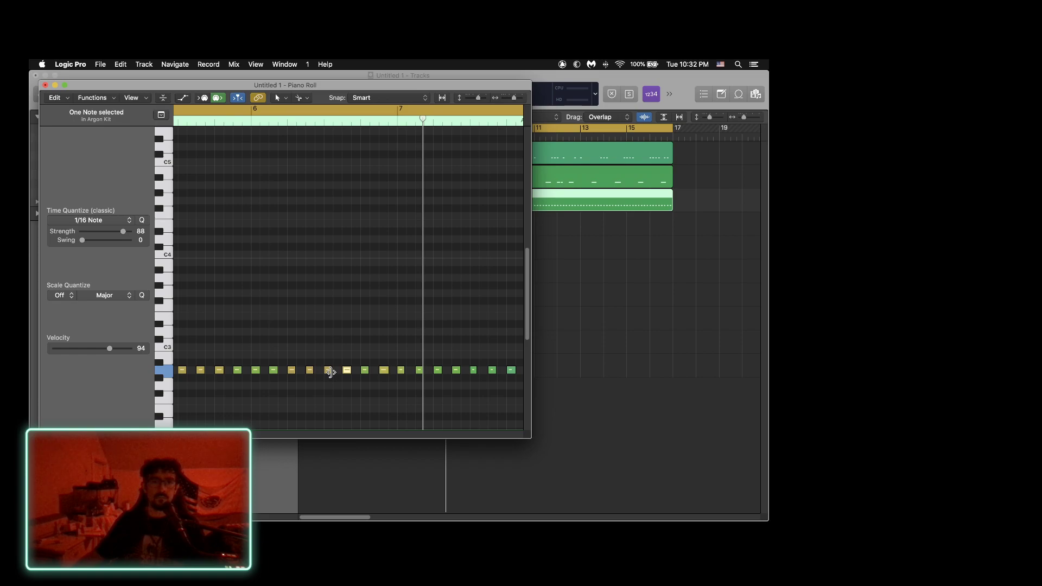
Try the same three-note hi-hat split on the A2 note just before beat 3 of bar 6, play it, and undo it.
mouse_move(330, 372)
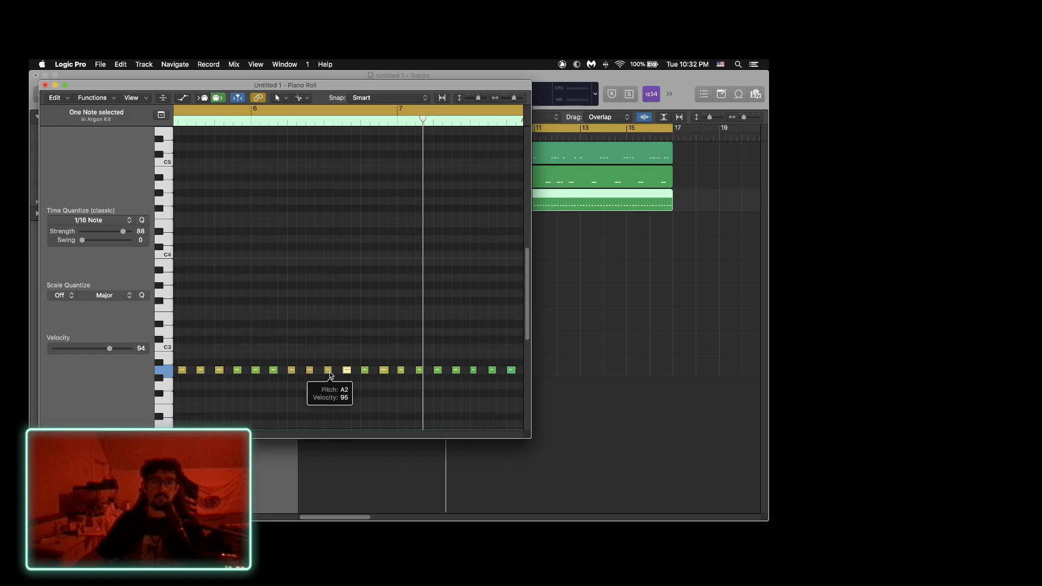
drag(313, 372, 316, 375)
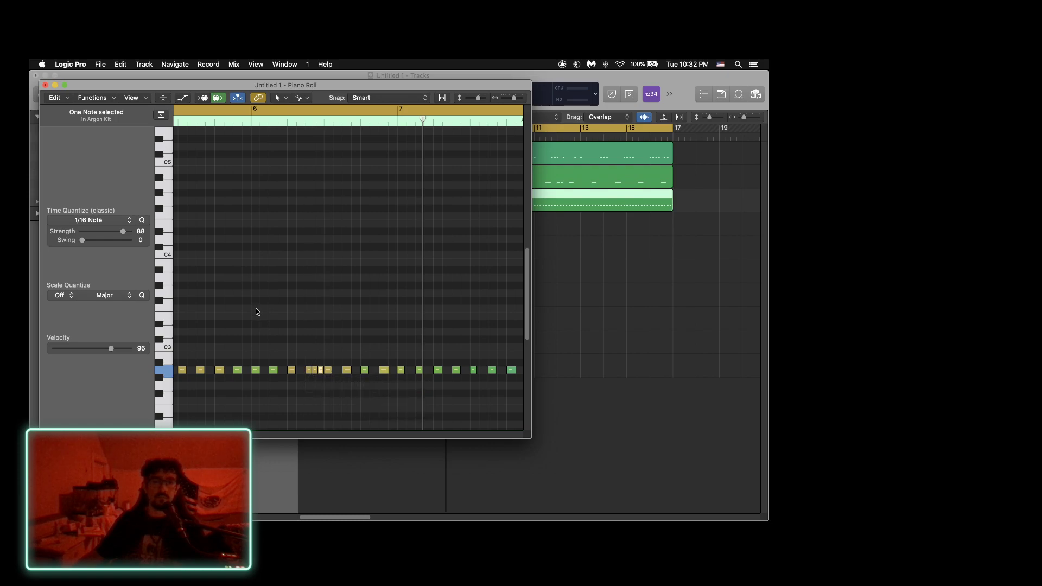
click(247, 120)
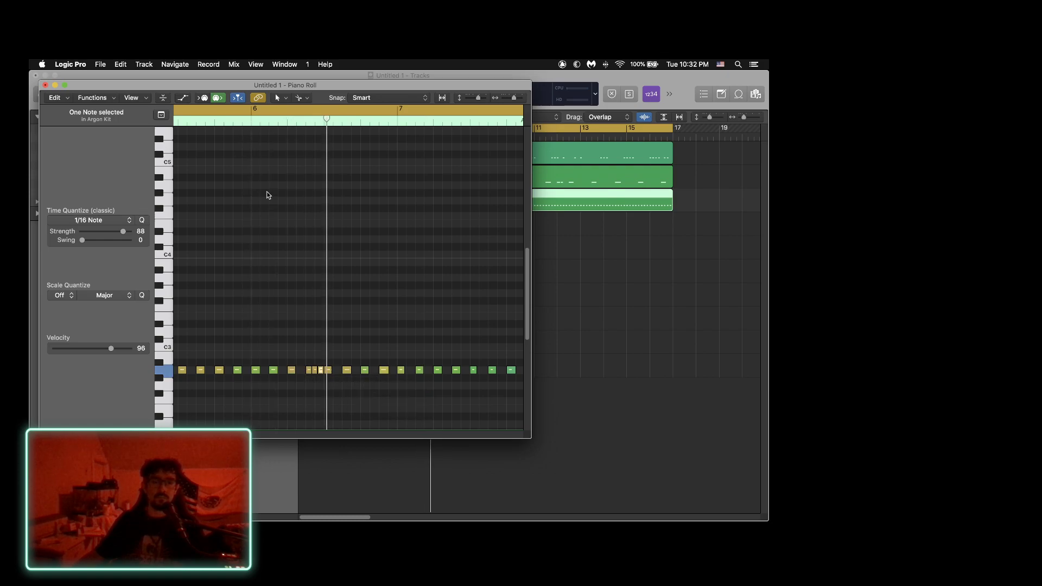
key(super+z)
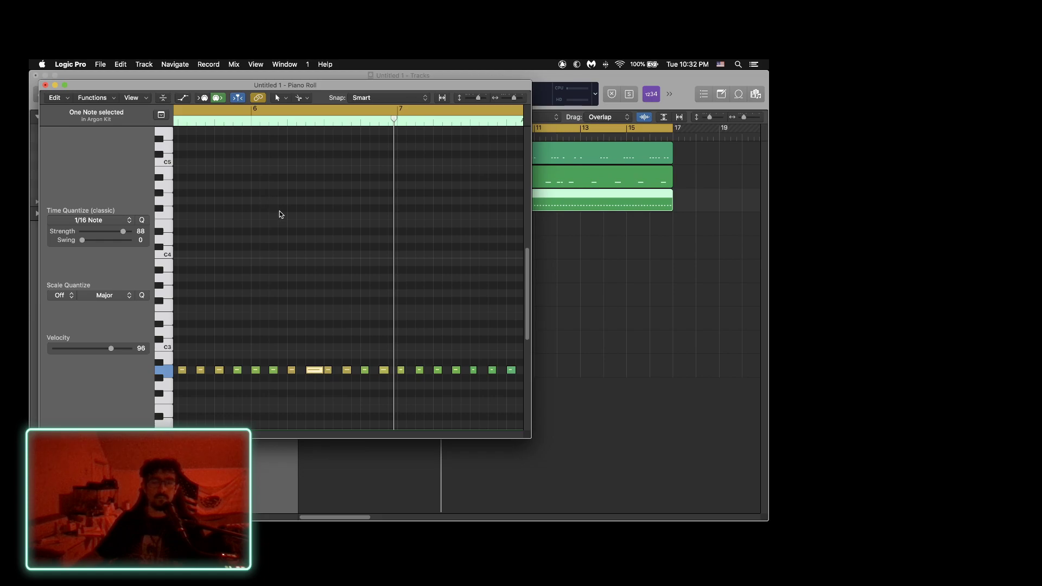
click(322, 125)
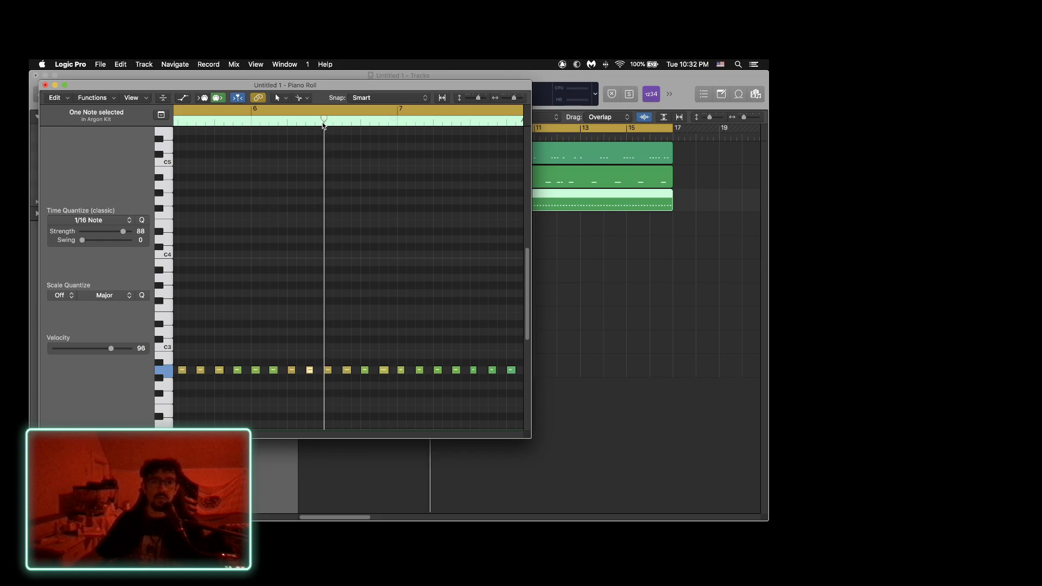
Close the hi-hat Piano Roll, place the playhead at bar 6 beat 3 and open the Snare region's notes.
key(Return)
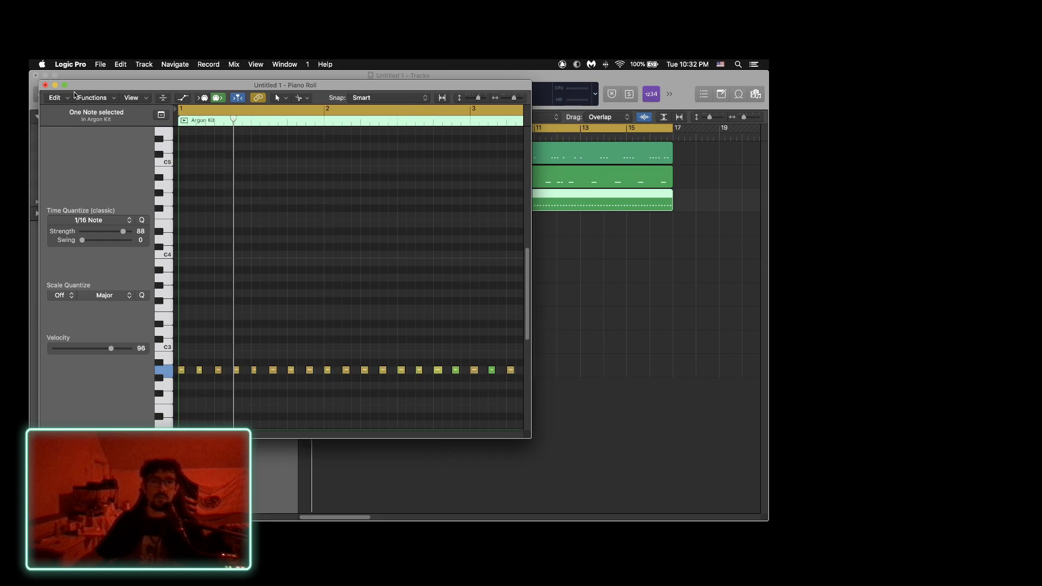
click(45, 86)
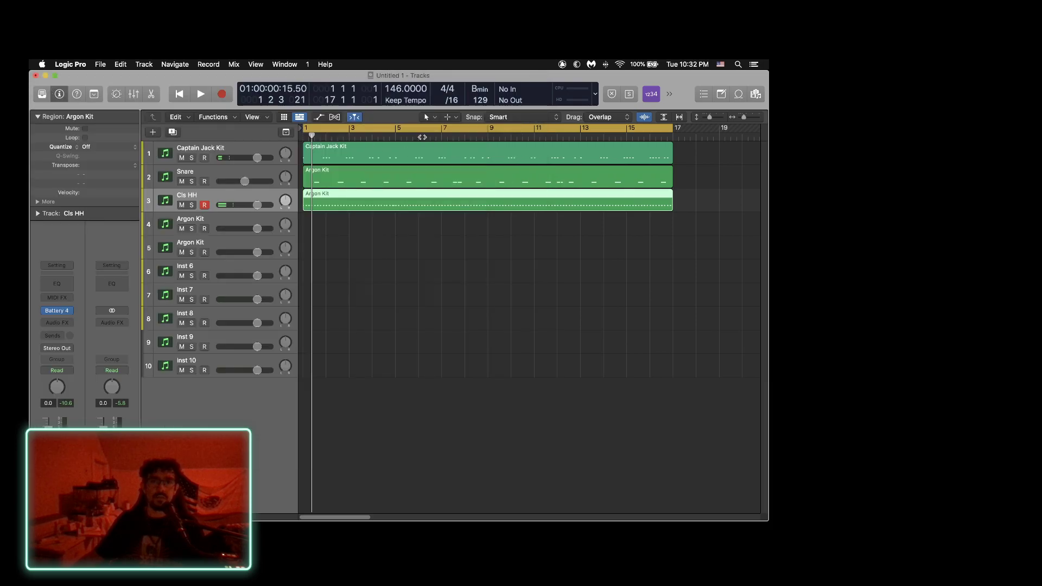
click(418, 135)
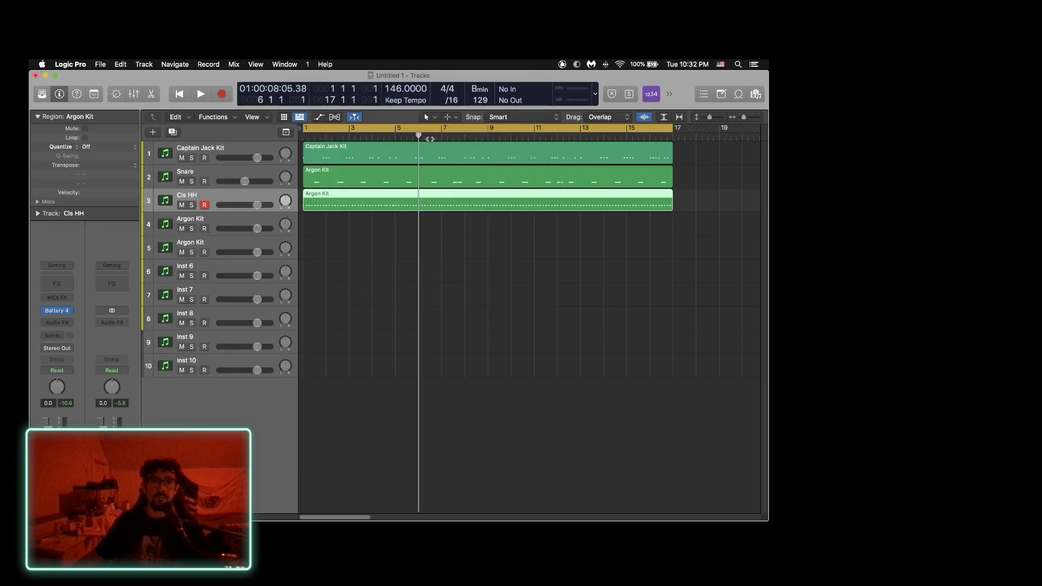
click(429, 135)
click(431, 183)
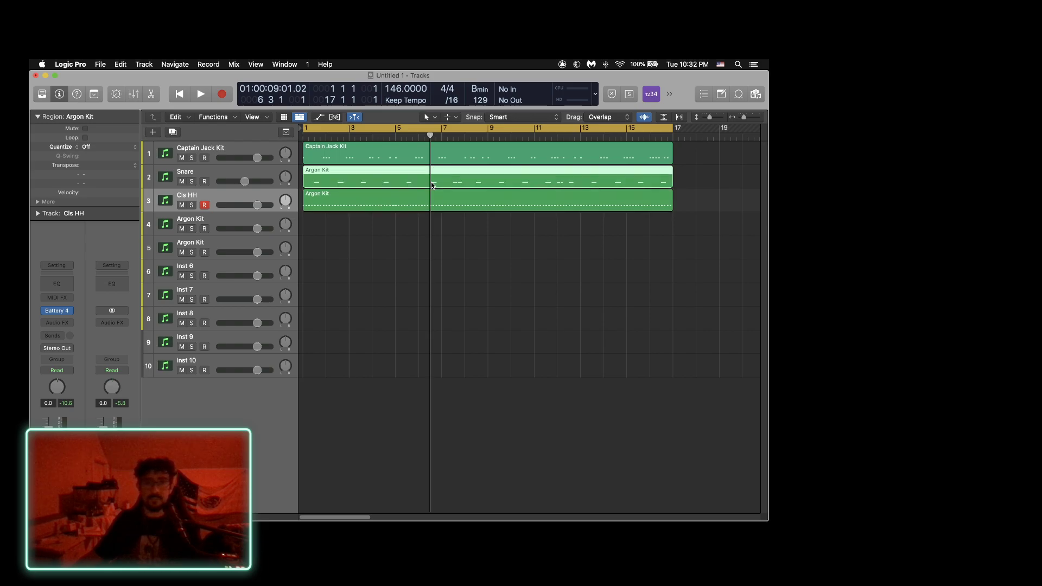
double_click(431, 182)
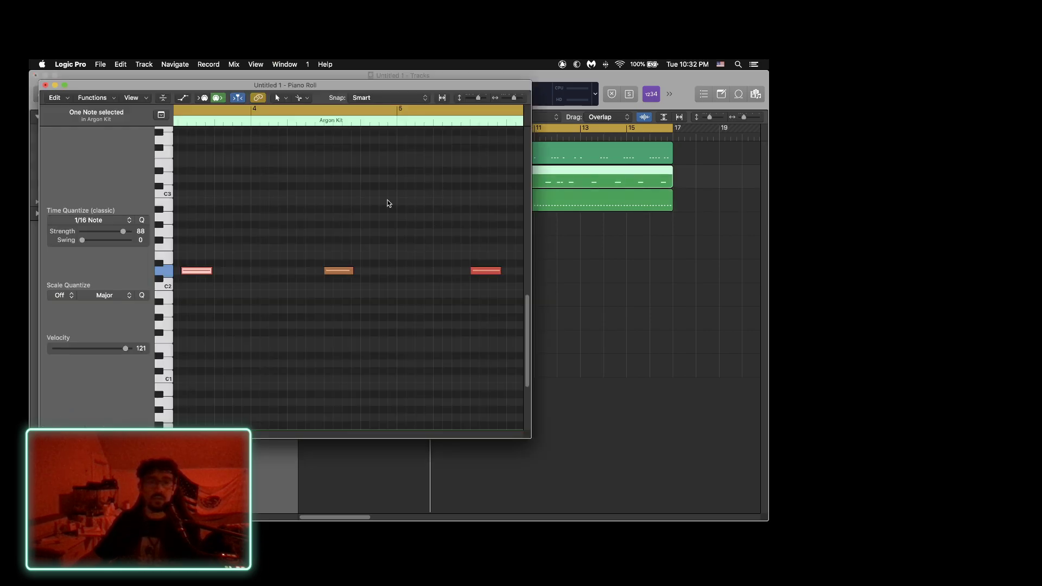
Nudge the Snare hit at beat 3 of bar 6 slightly earlier.
scroll(379, 213, right, 5)
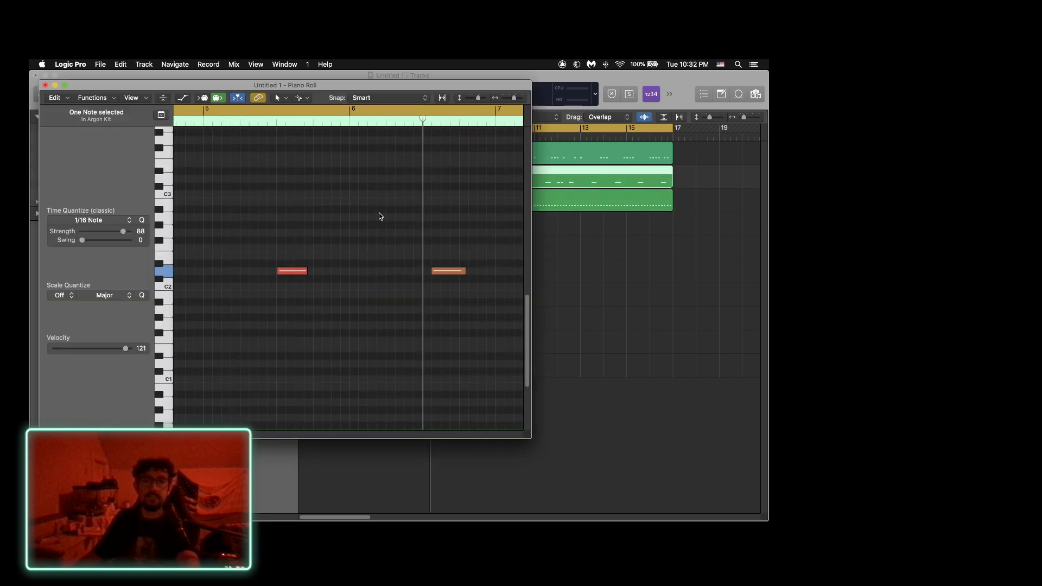
drag(444, 273, 439, 273)
key(Left)
key(Left)
Check the placement of the Snare hits from bar 2 through bar 16, play the pattern and close the Piano Roll.
scroll(456, 323, left, 5)
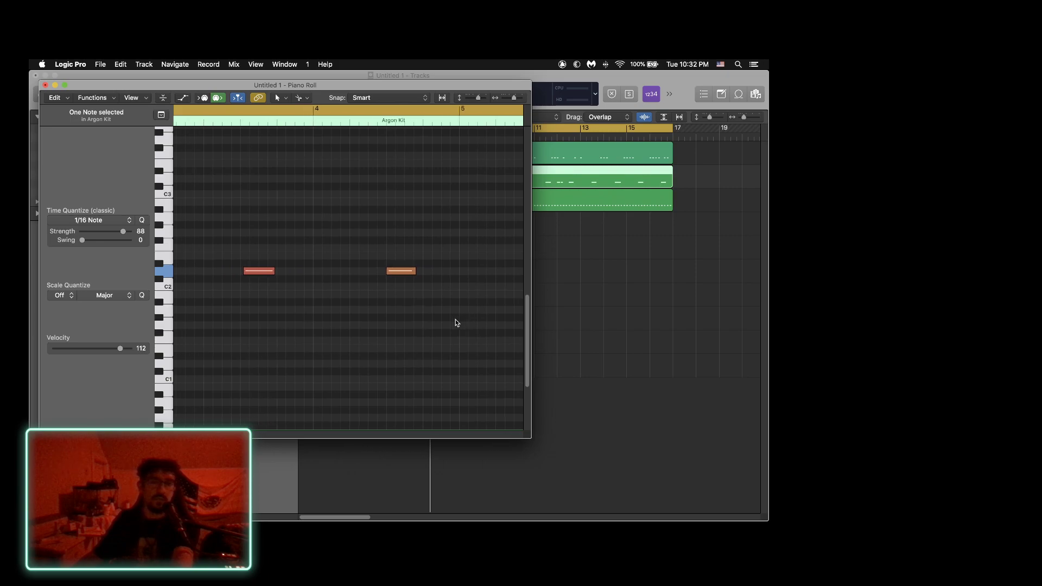
scroll(456, 323, left, 5)
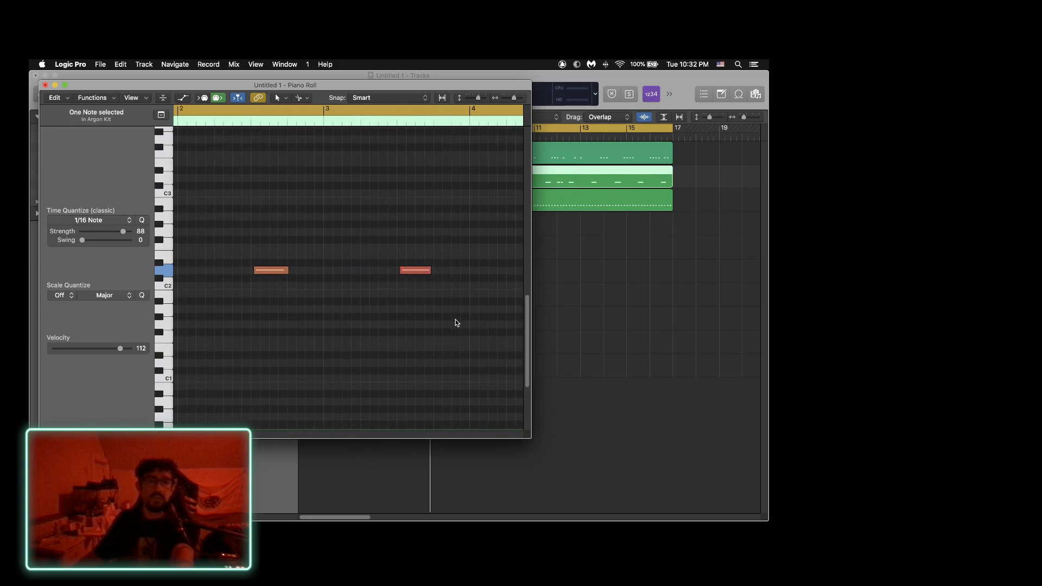
scroll(456, 323, right, 15)
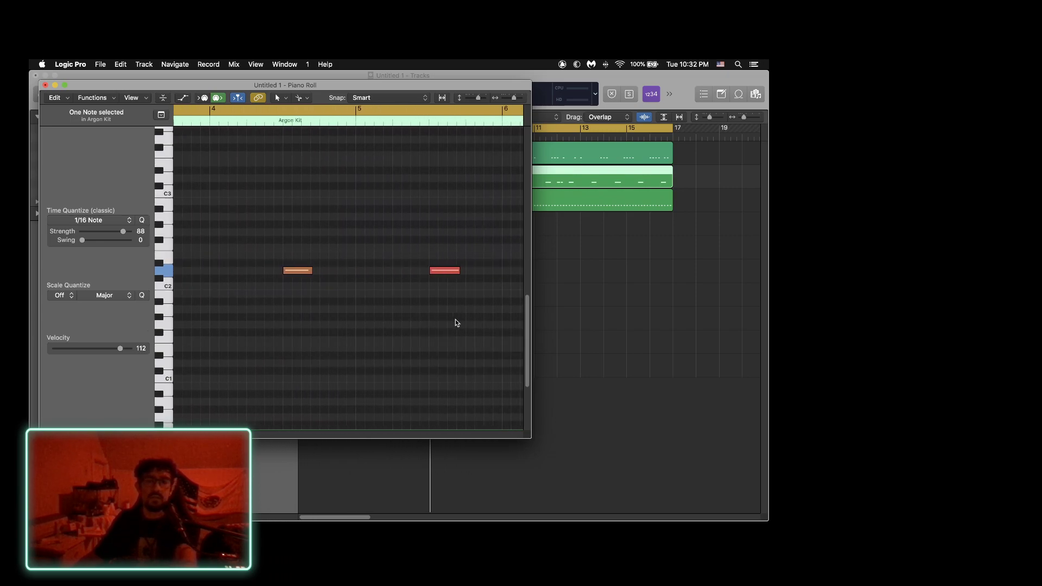
scroll(456, 322, right, 6)
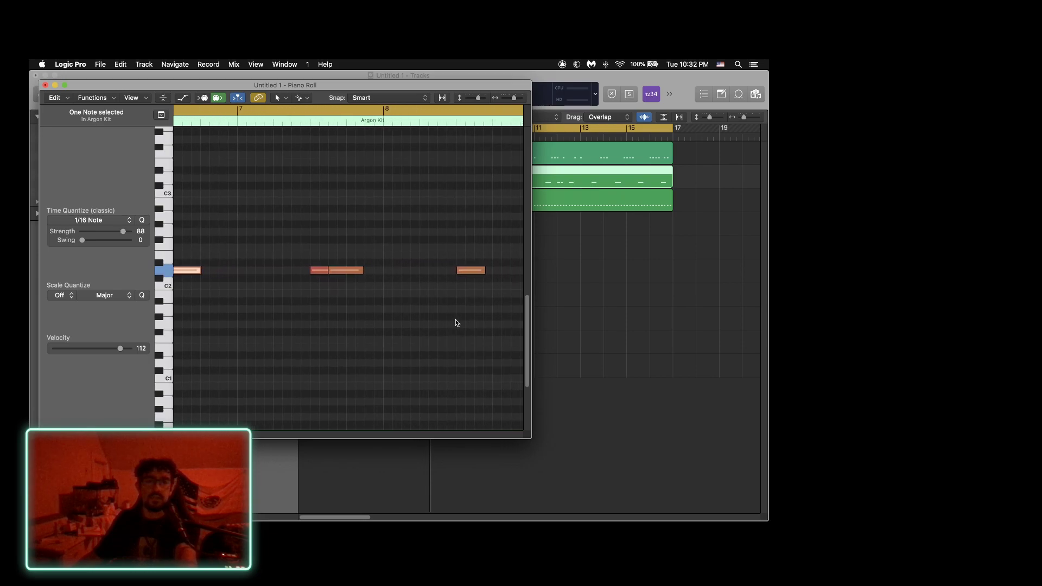
scroll(456, 323, right, 13)
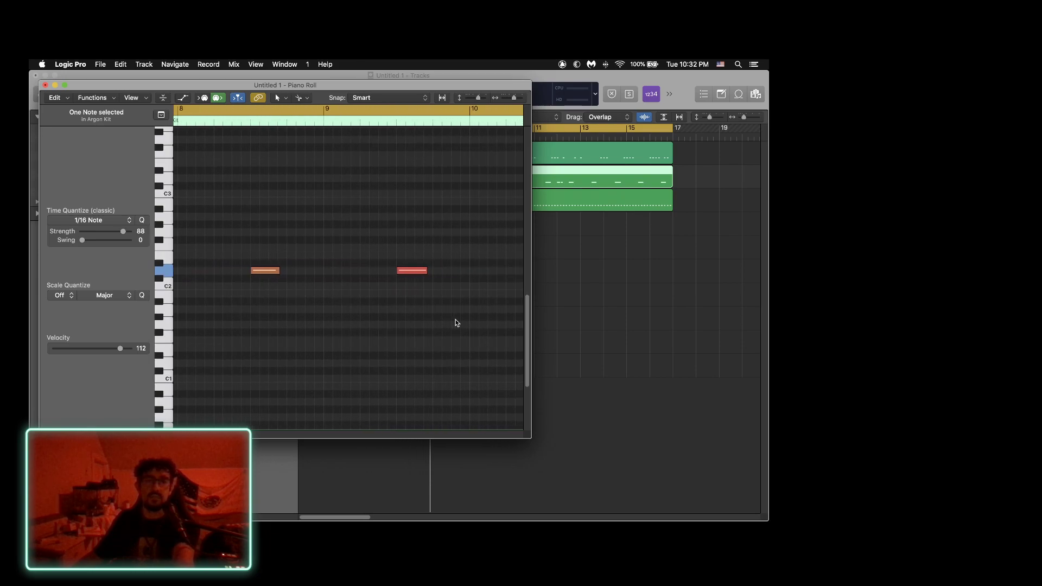
scroll(456, 322, right, 9)
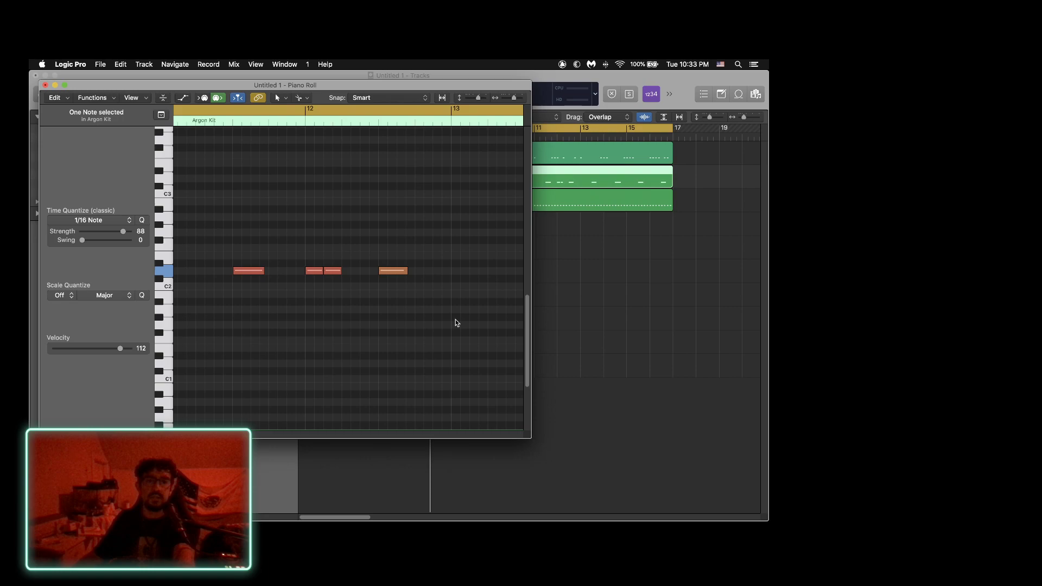
scroll(456, 322, right, 12)
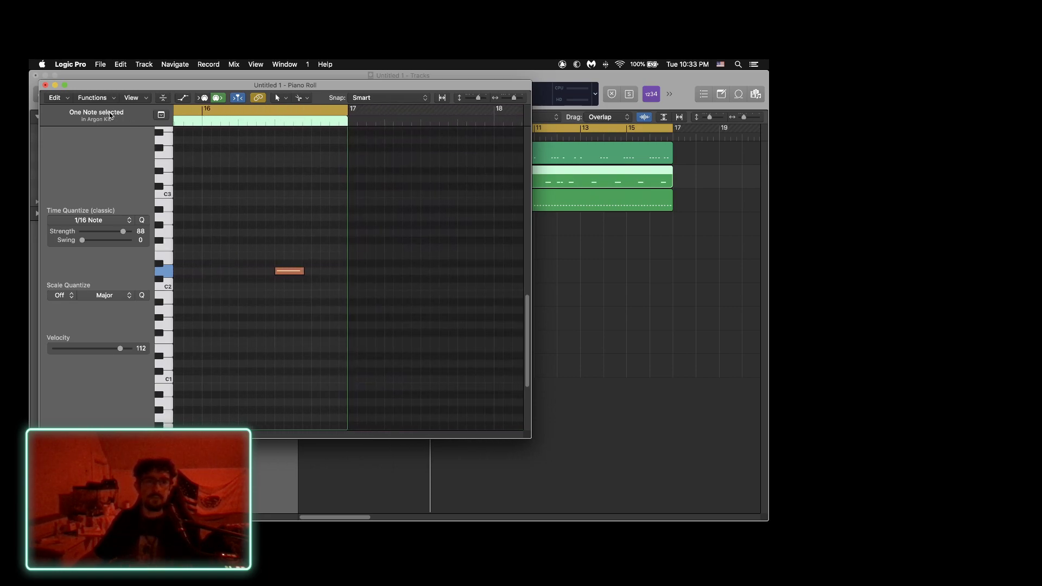
key(space)
click(45, 86)
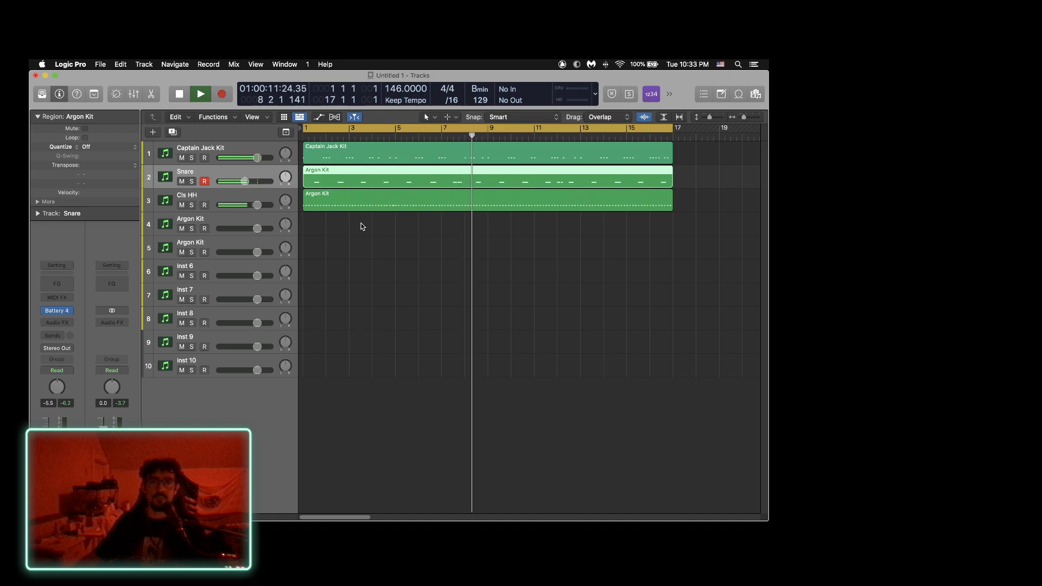
key(space)
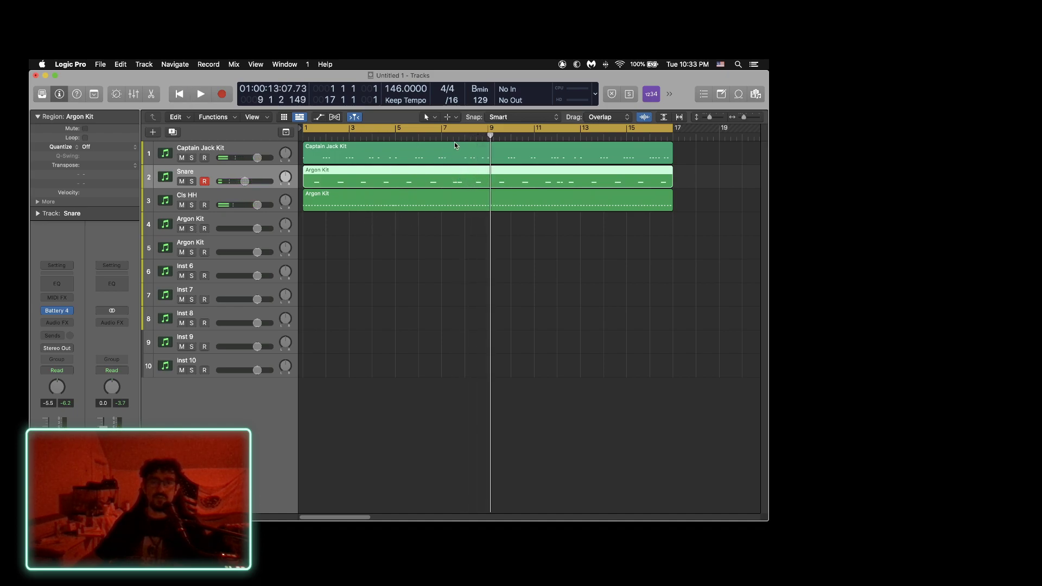
Open the Cls HH region's notes at bar 7, lengthen its first hi-hat note, split it into four equal short notes and play it.
click(442, 136)
click(443, 199)
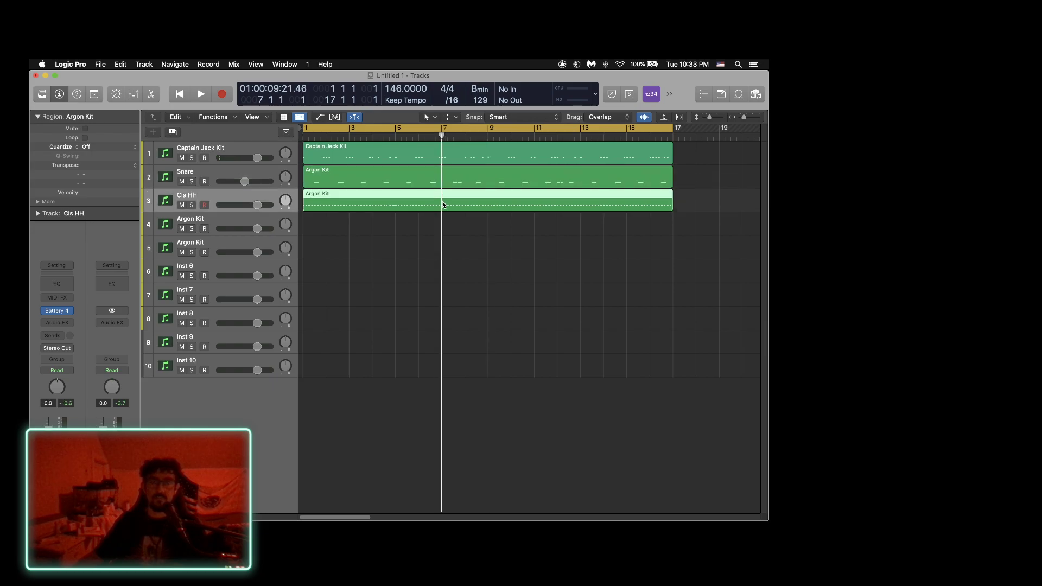
double_click(442, 201)
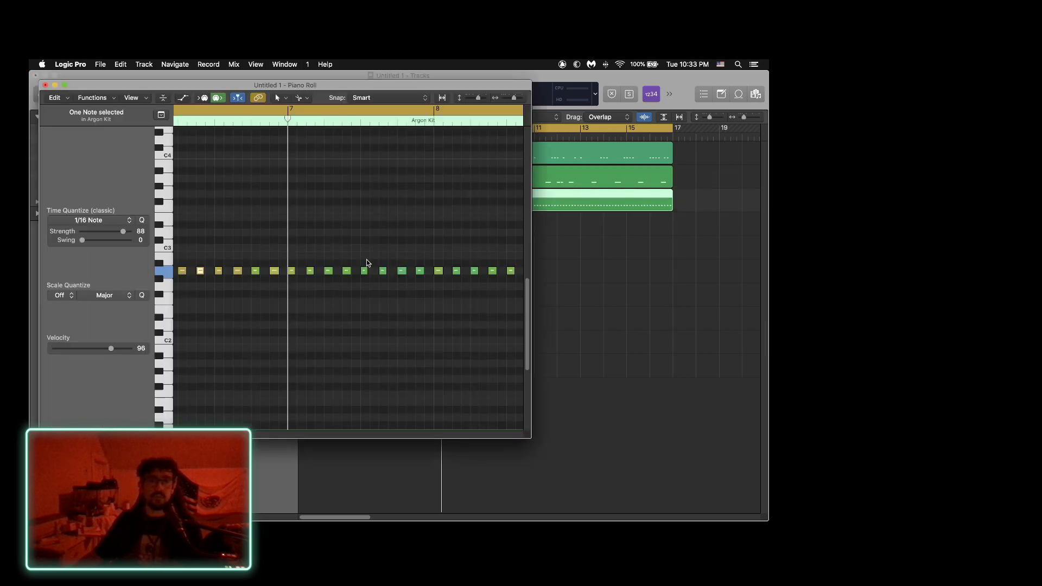
drag(293, 271, 305, 275)
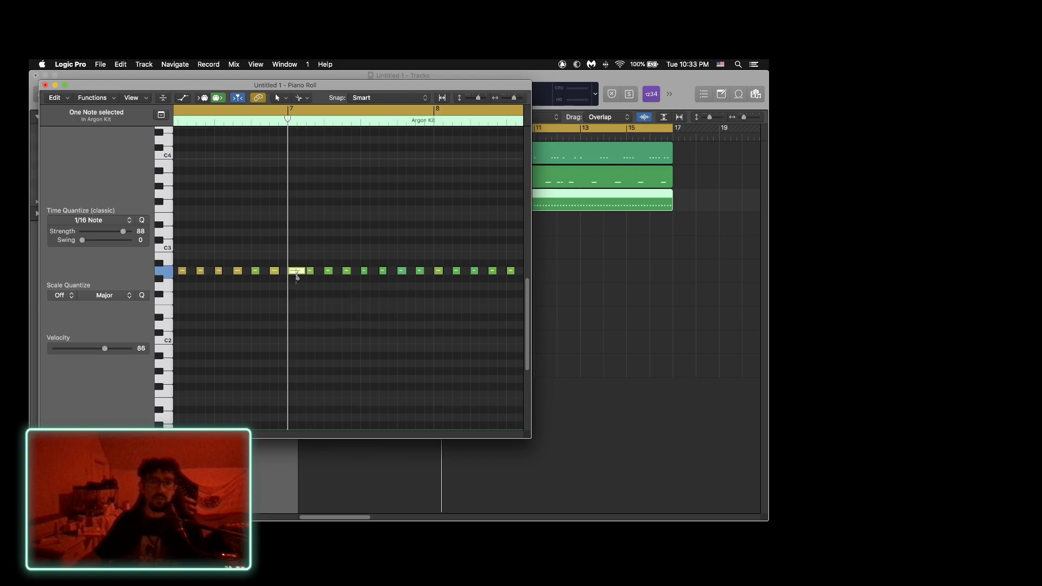
click(299, 274)
click(299, 274)
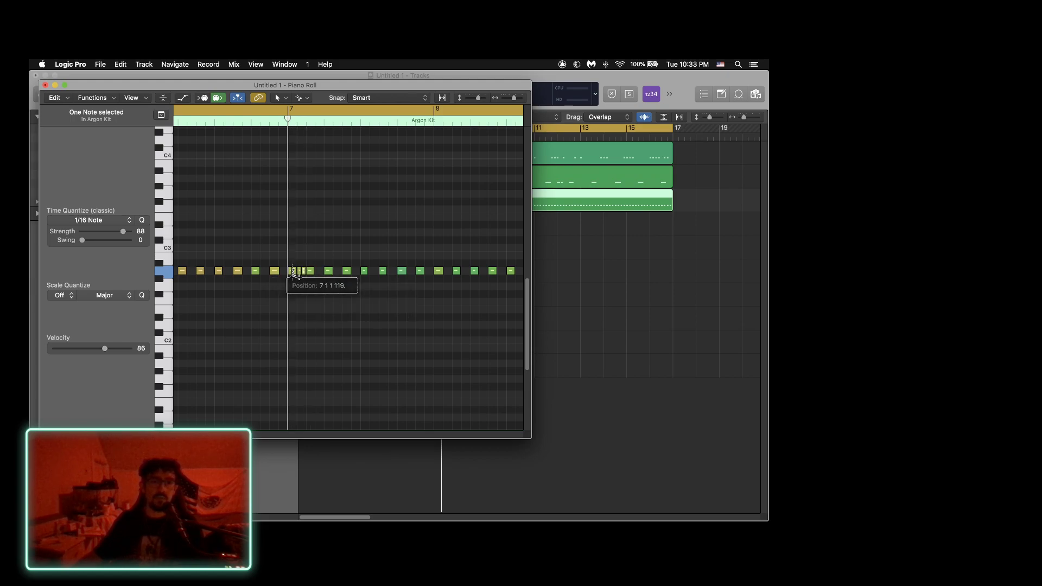
double_click(220, 121)
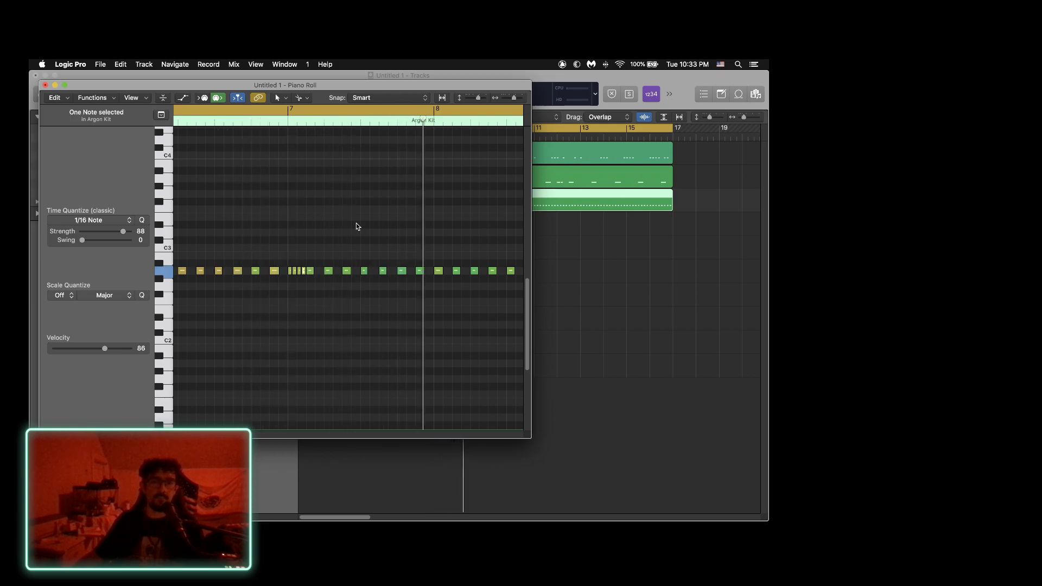
Undo the roll at the start of bar 7, split bar 7's last hi-hat note into four equal short notes and play it.
key(super+z)
mouse_move(423, 272)
mouse_down()
mouse_move(432, 275)
mouse_move(420, 271)
mouse_up()
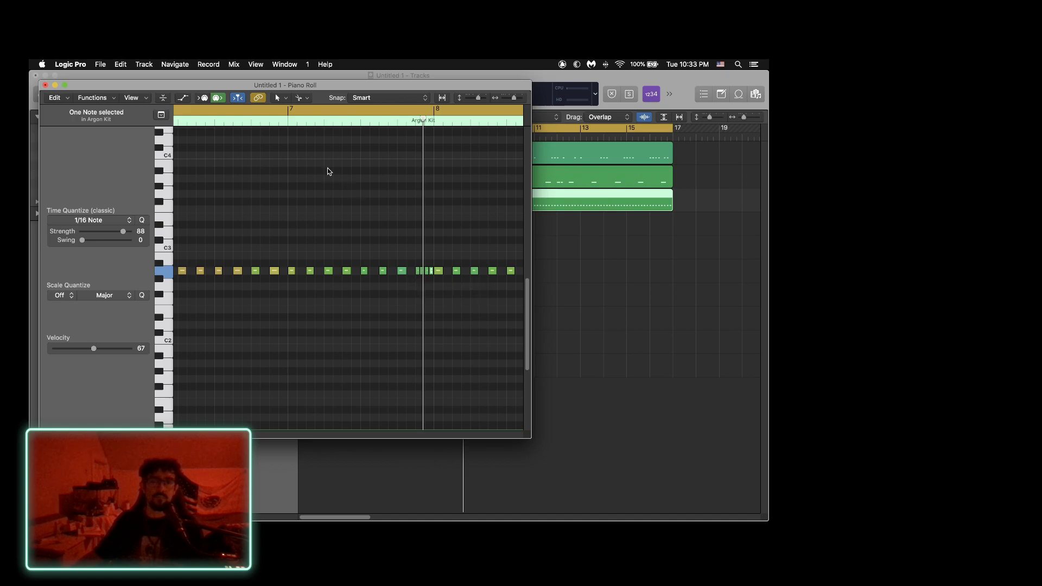
double_click(289, 124)
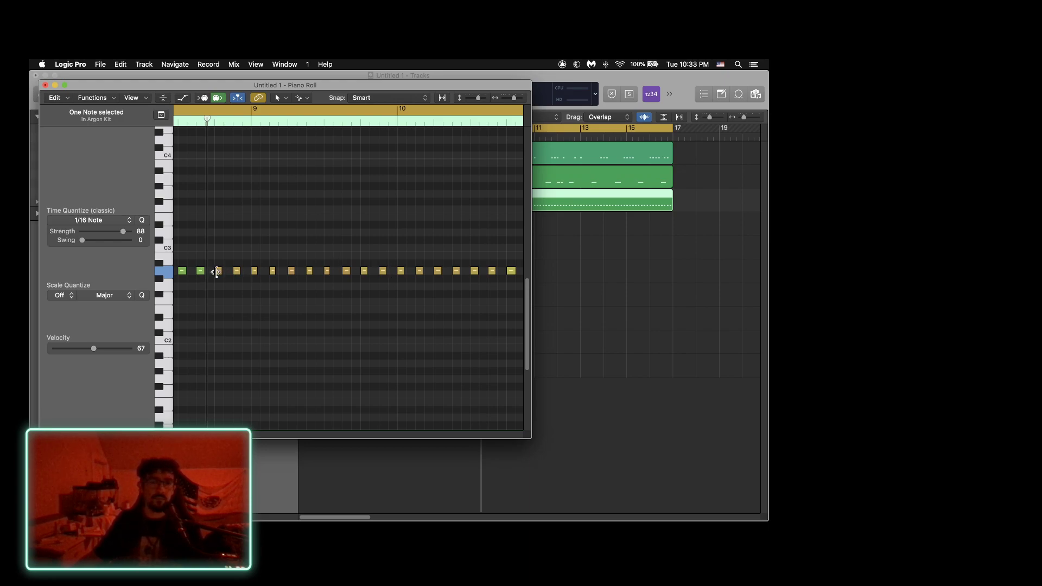
Try splitting the offbeat hi-hat notes of beats 3 and 4 in bar 8 into four short notes each, playing from bar 7.
drag(204, 271, 221, 283)
click(237, 279)
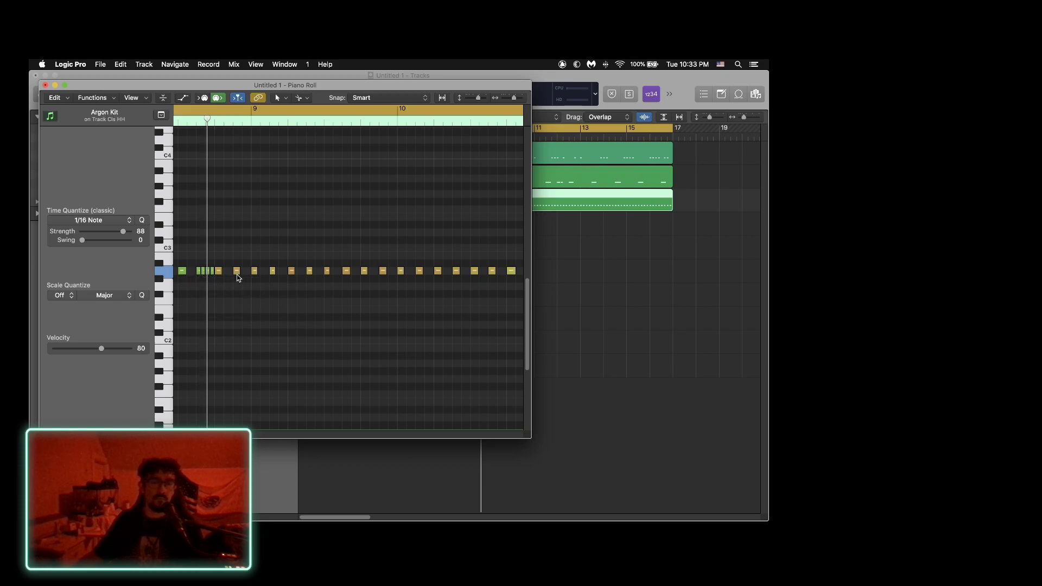
drag(239, 275, 244, 280)
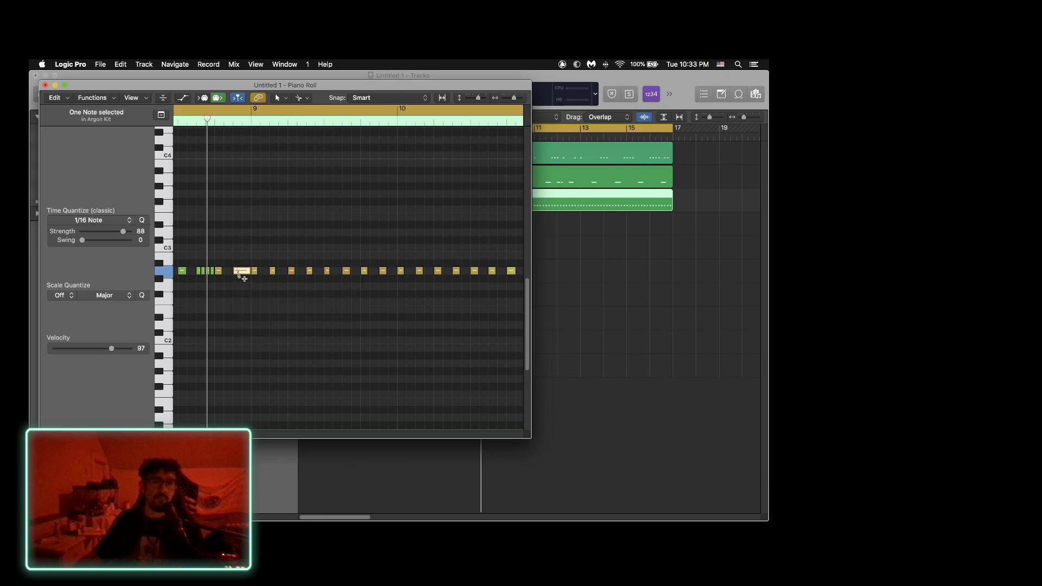
click(240, 276)
scroll(271, 256, left, 5)
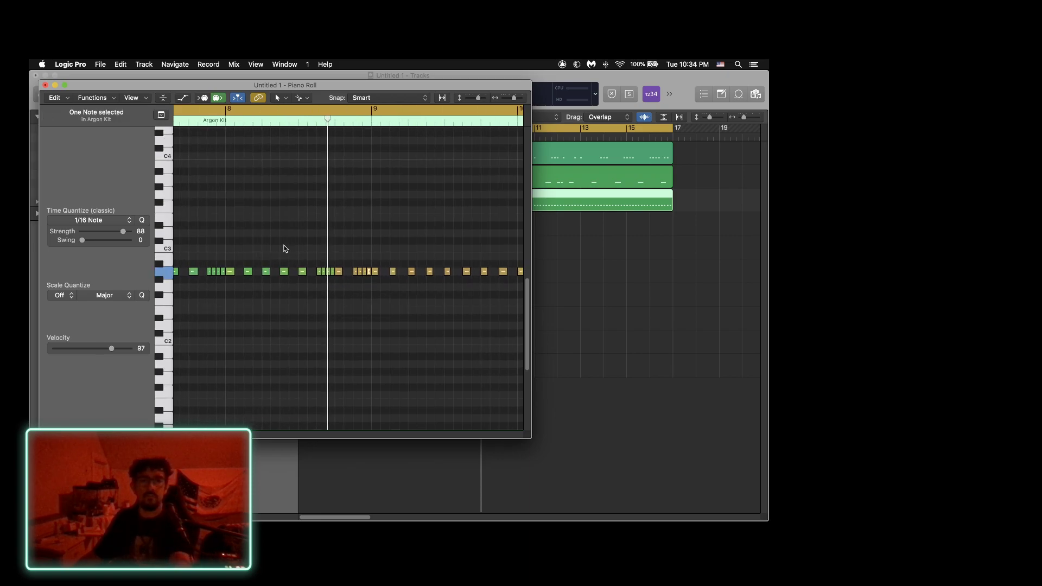
scroll(199, 131, left, 4)
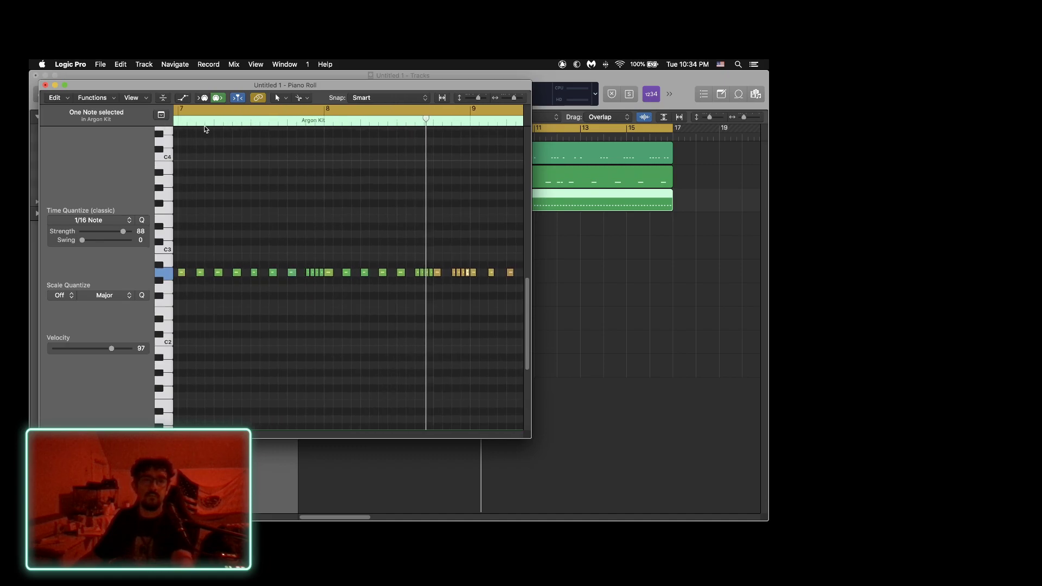
click(187, 121)
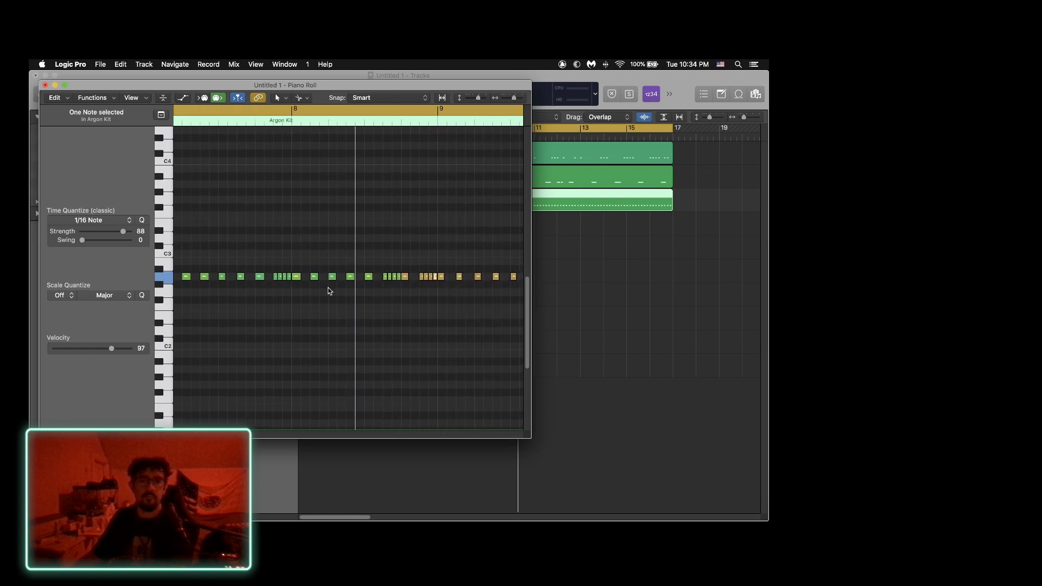
Undo the bar 8 rolls, then split its beat 3 hi-hat note into four short notes and fill beat 4 with eight.
key(super+z)
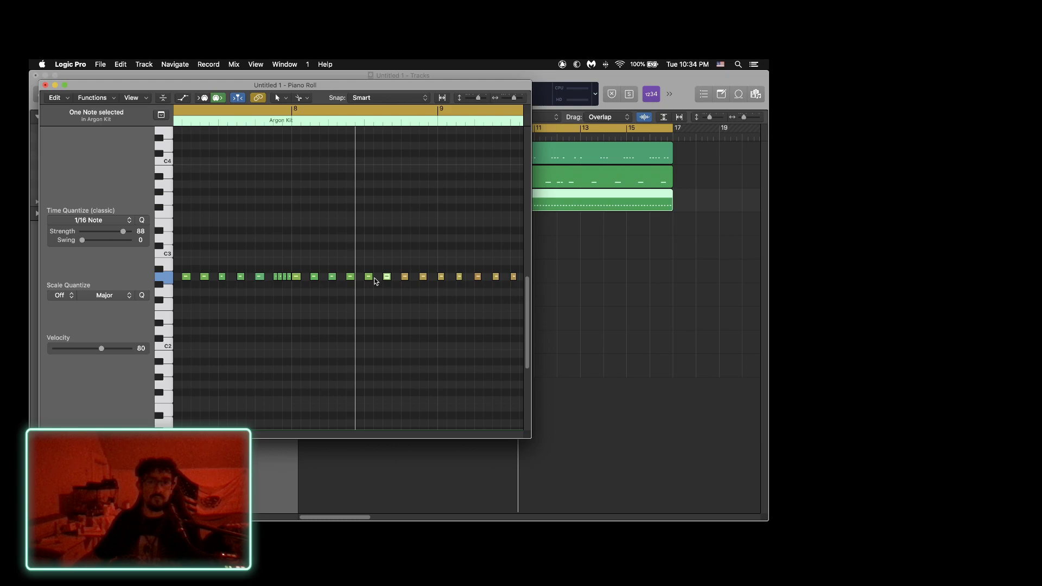
drag(371, 278, 373, 282)
click(371, 280)
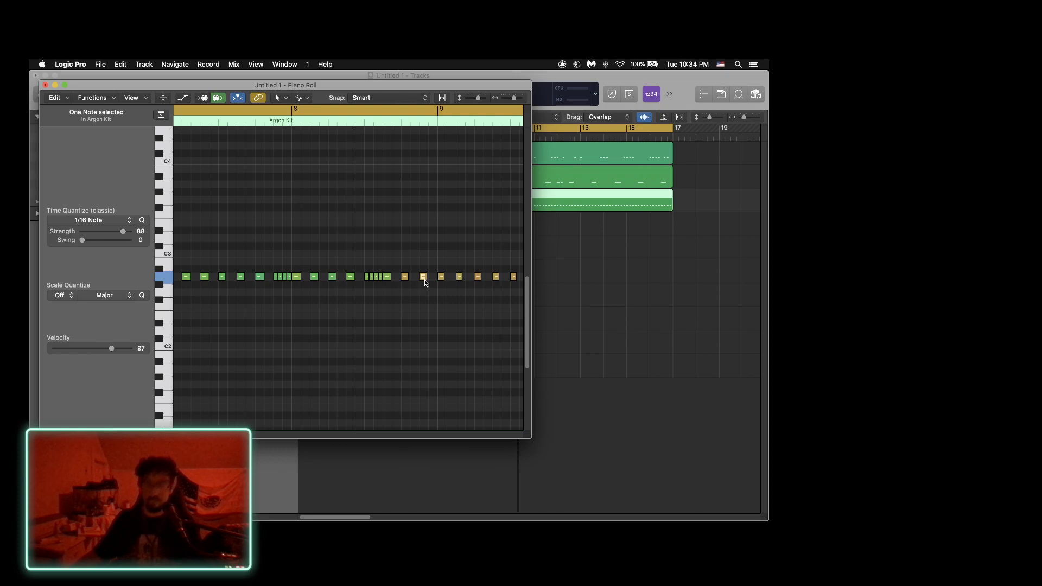
mouse_move(424, 278)
mouse_down()
mouse_move(404, 279)
mouse_move(436, 279)
mouse_move(415, 279)
mouse_up()
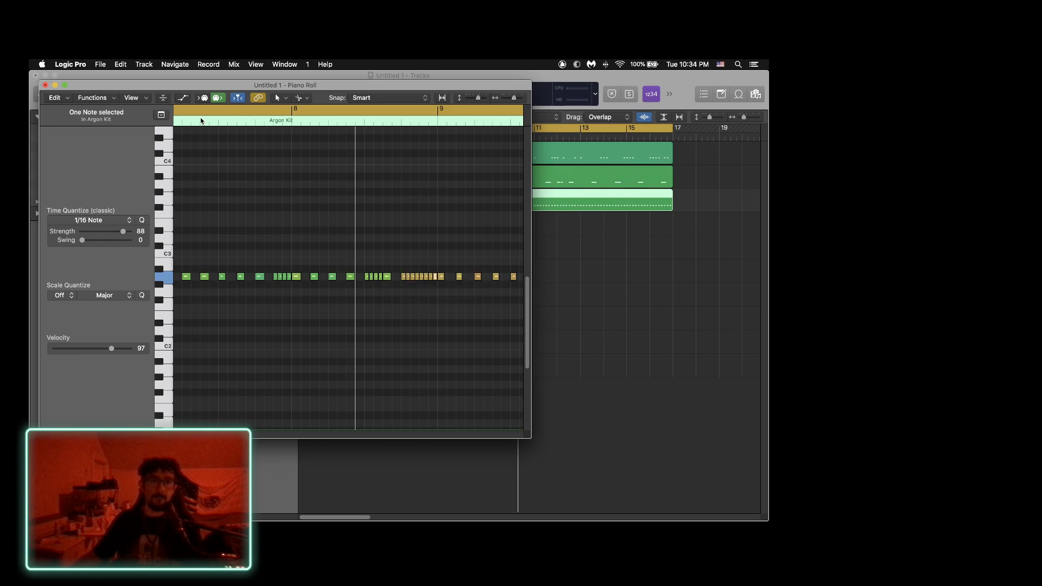
key(space)
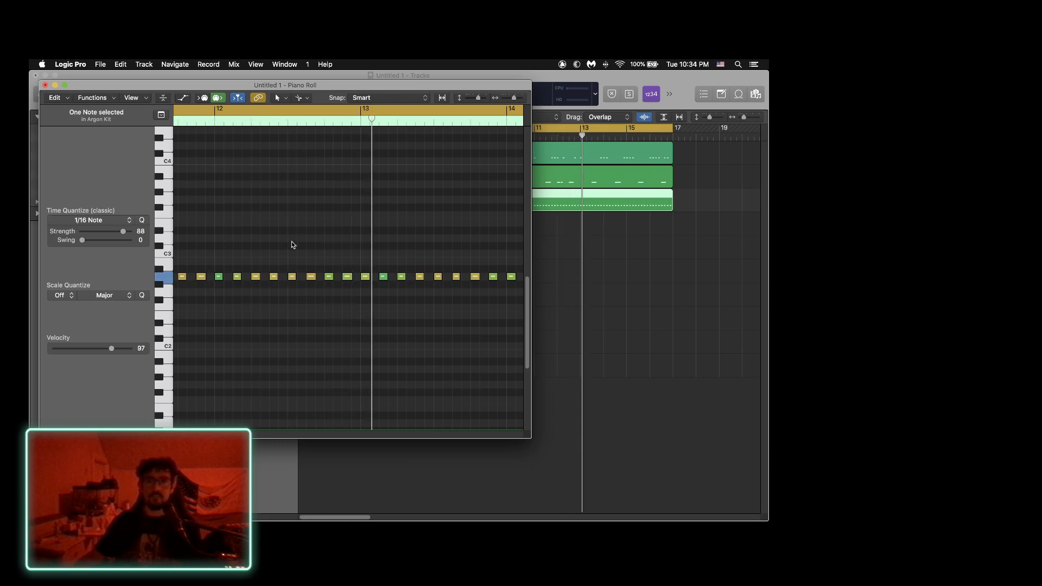
Close the hi-hat Piano Roll, place the playhead at bar 7 and reopen the Cls HH region's notes.
click(46, 85)
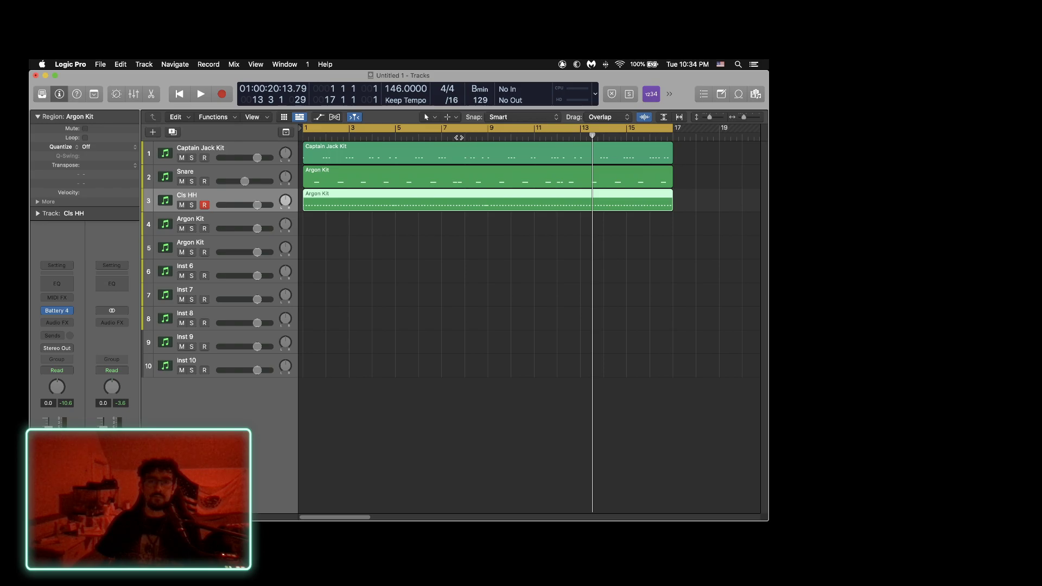
click(441, 135)
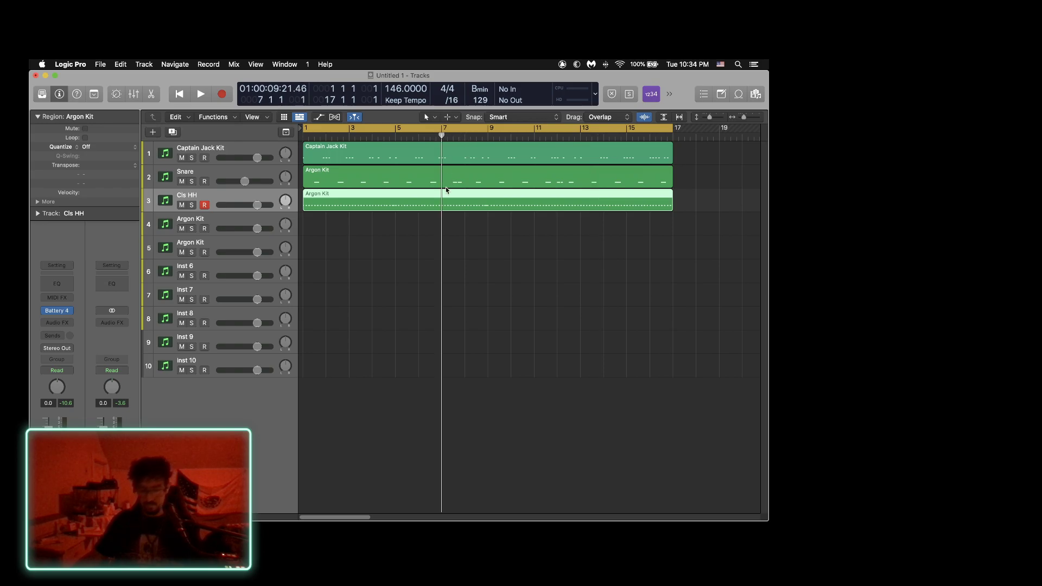
key(super+4)
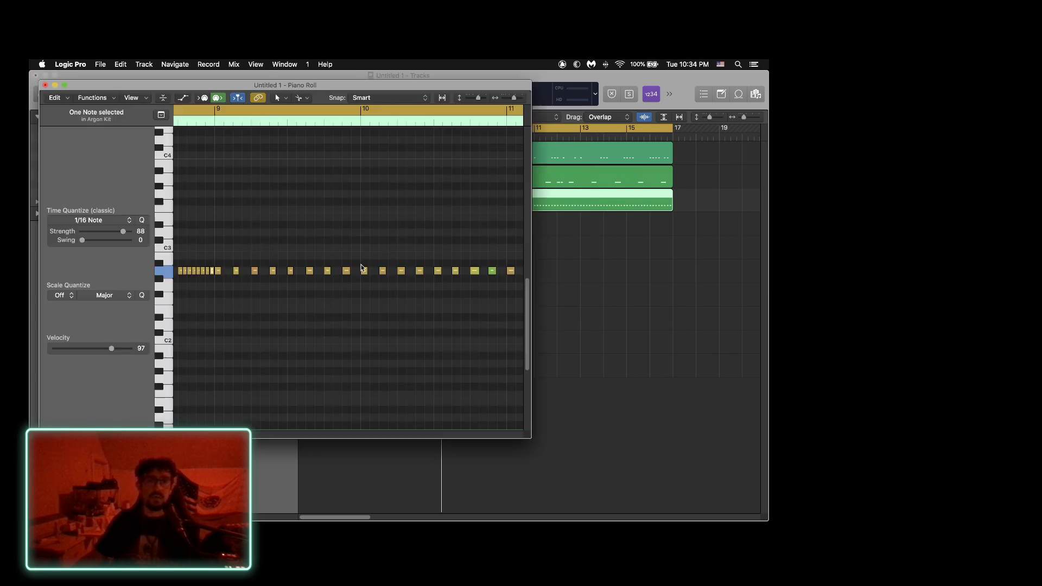
Copy the hi-hat note at beat 2 of bar 11 a sixteenth later and play from bar 11.
scroll(361, 265, left, 5)
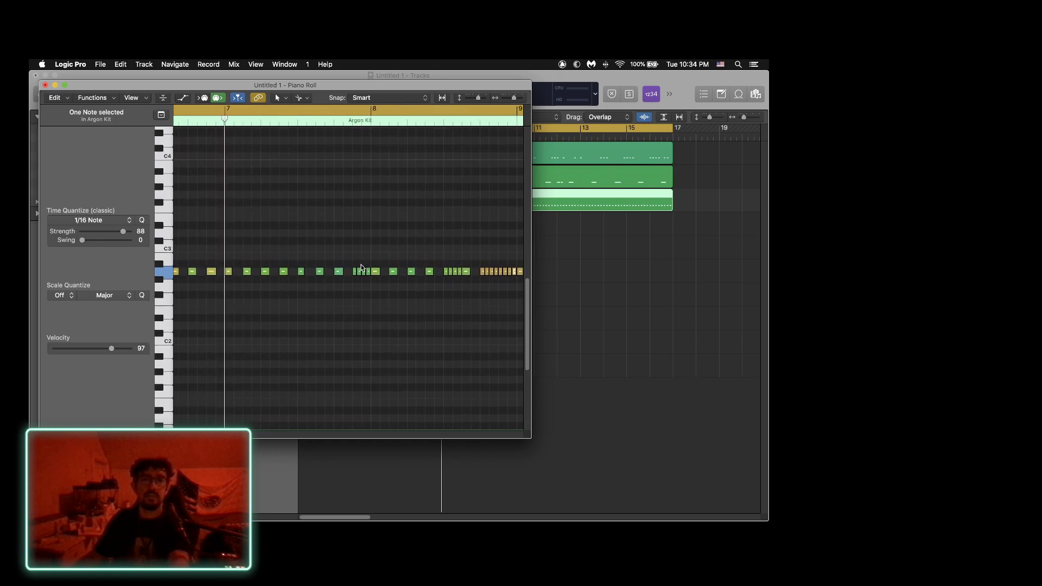
scroll(362, 268, right, 7)
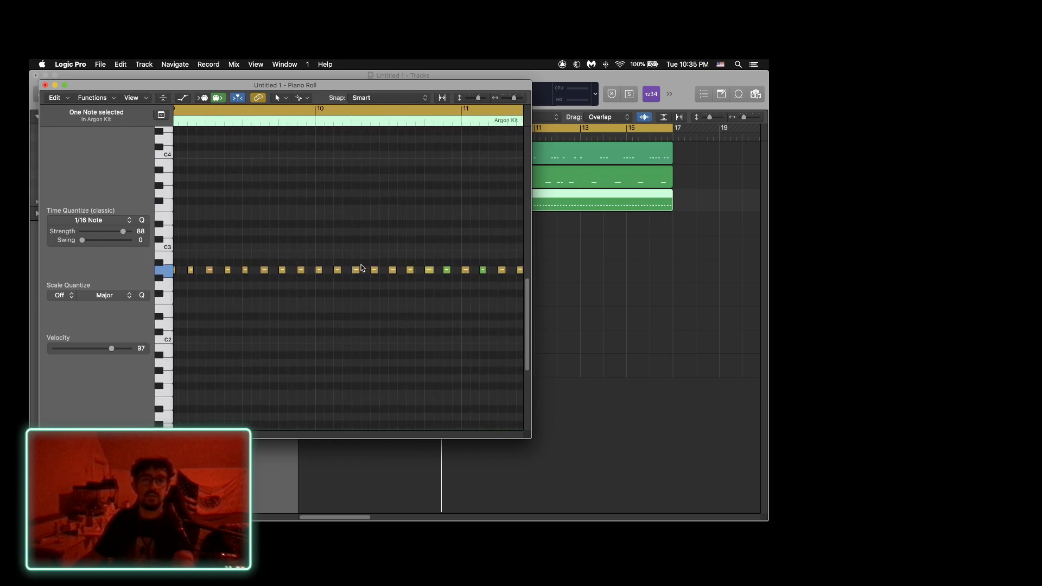
scroll(362, 267, right, 4)
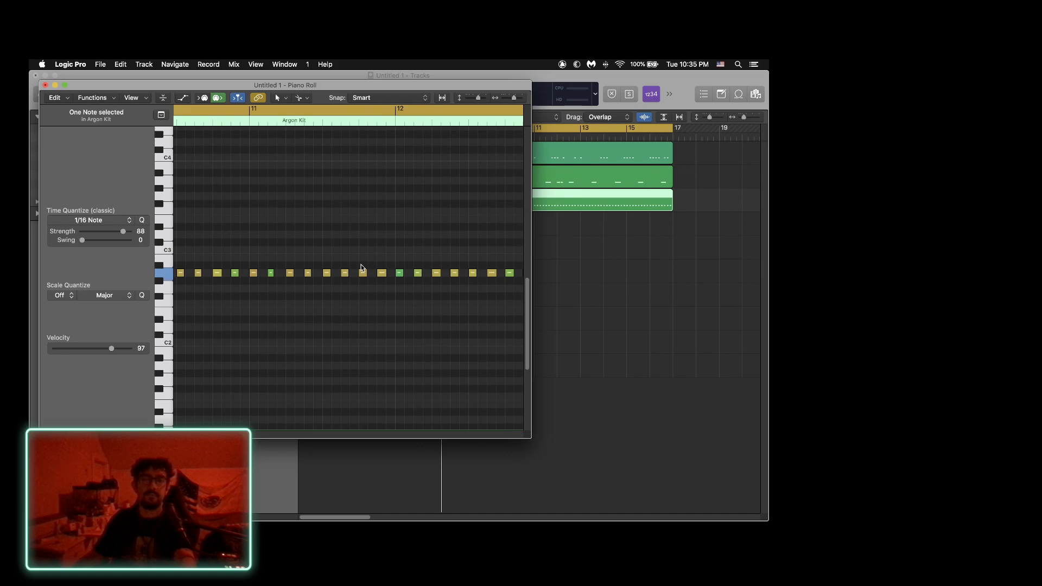
scroll(360, 265, right, 3)
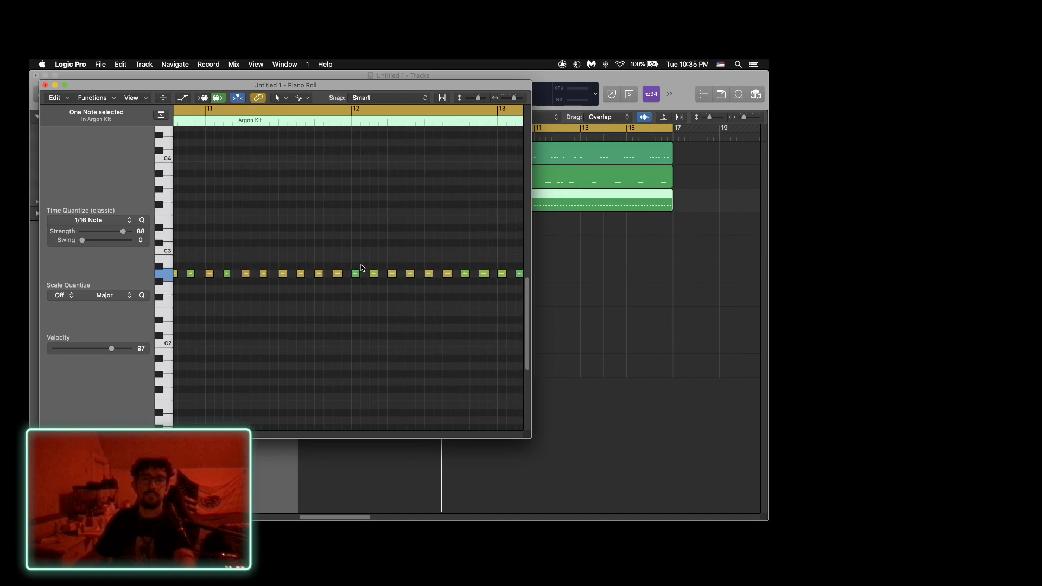
scroll(360, 265, right, 2)
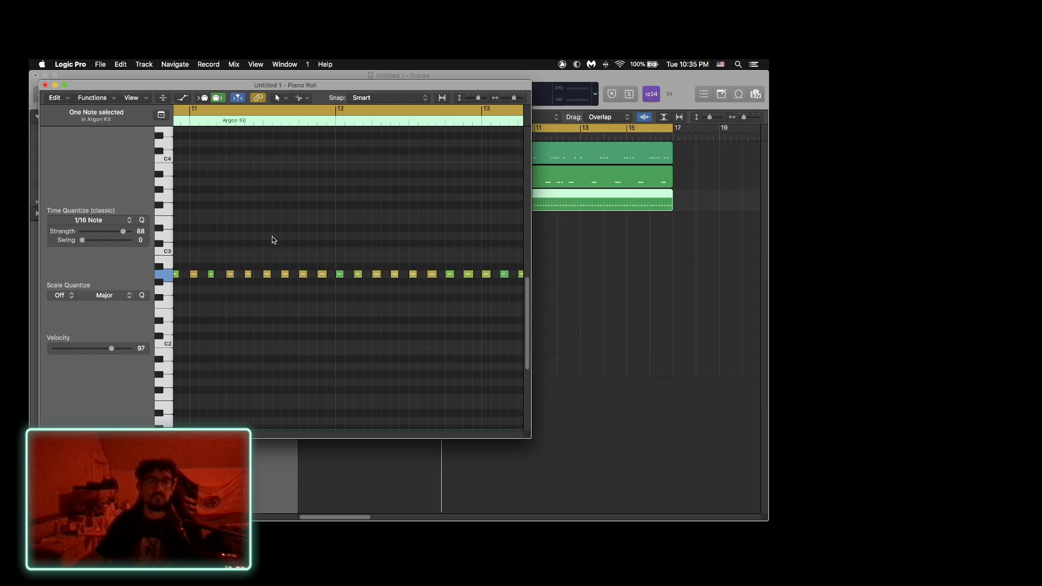
click(229, 275)
drag(229, 274, 239, 275)
click(190, 121)
key(space)
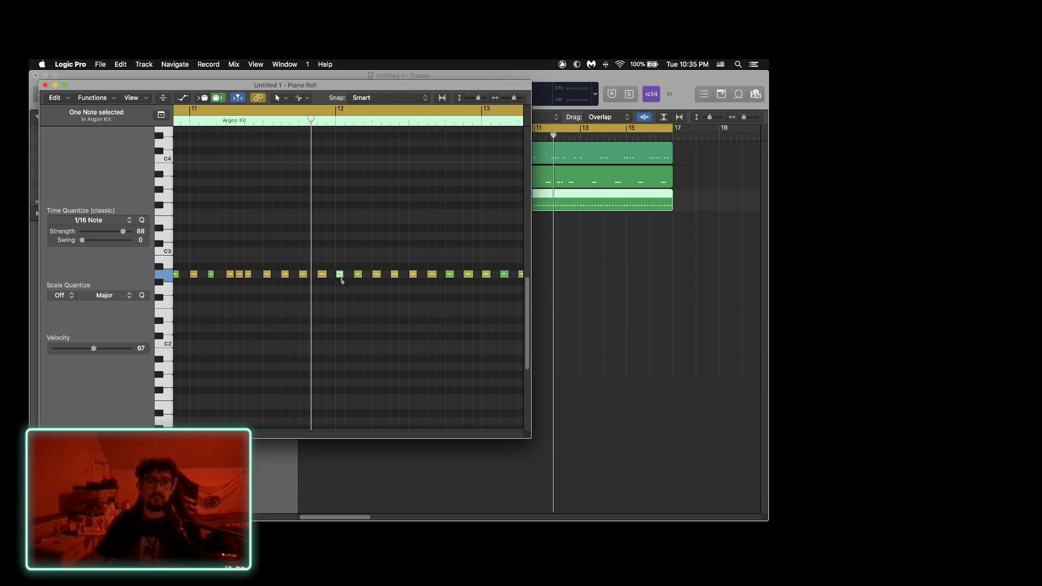
Copy the hi-hat note at beat 2 of bar 12 a sixteenth later, undoing the misplaced first attempt.
drag(341, 278, 385, 278)
key(super+z)
drag(375, 273, 386, 274)
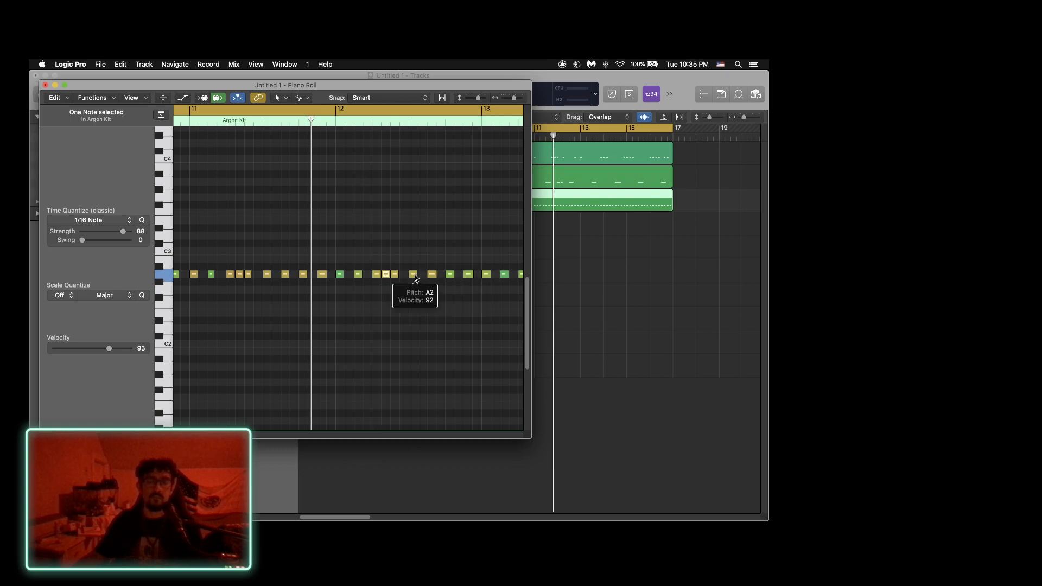
Split the hi-hat note at beat 3 of bar 12 into four equal short notes and play the result.
click(413, 275)
mouse_move(416, 274)
mouse_down()
mouse_move(426, 274)
mouse_move(419, 281)
mouse_up()
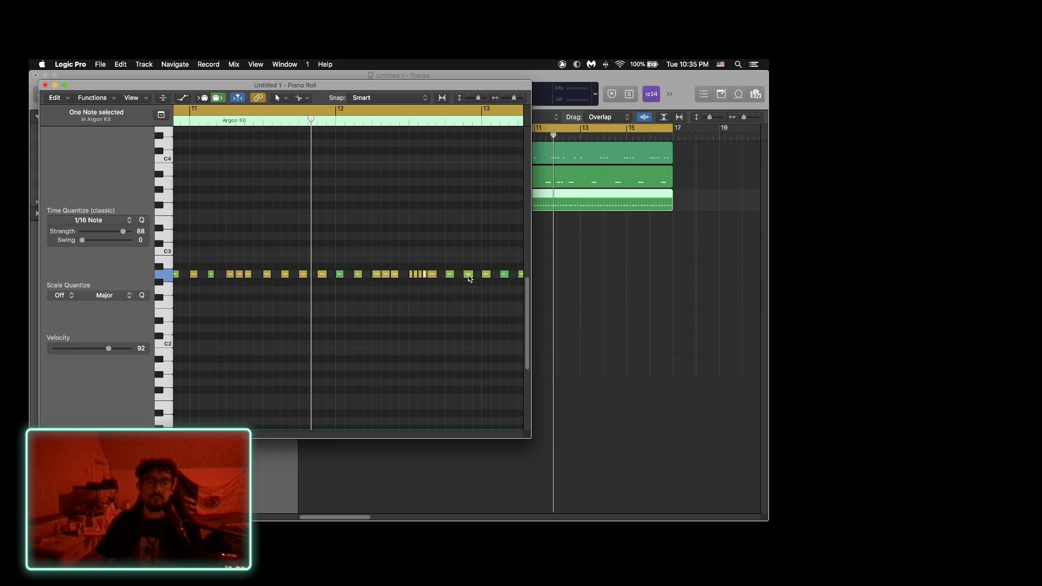
drag(454, 275, 451, 274)
key(space)
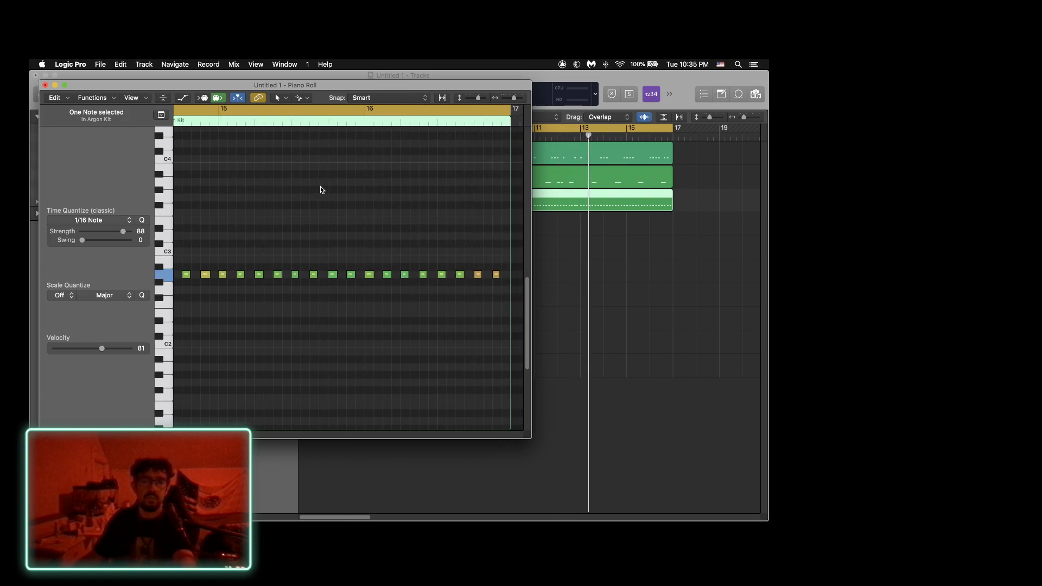
In bar 15, copy the offbeat hi-hat note of beat 1 and the beat 3 note a sixteenth later each and play from bar 15.
click(241, 275)
drag(241, 274, 304, 278)
click(217, 117)
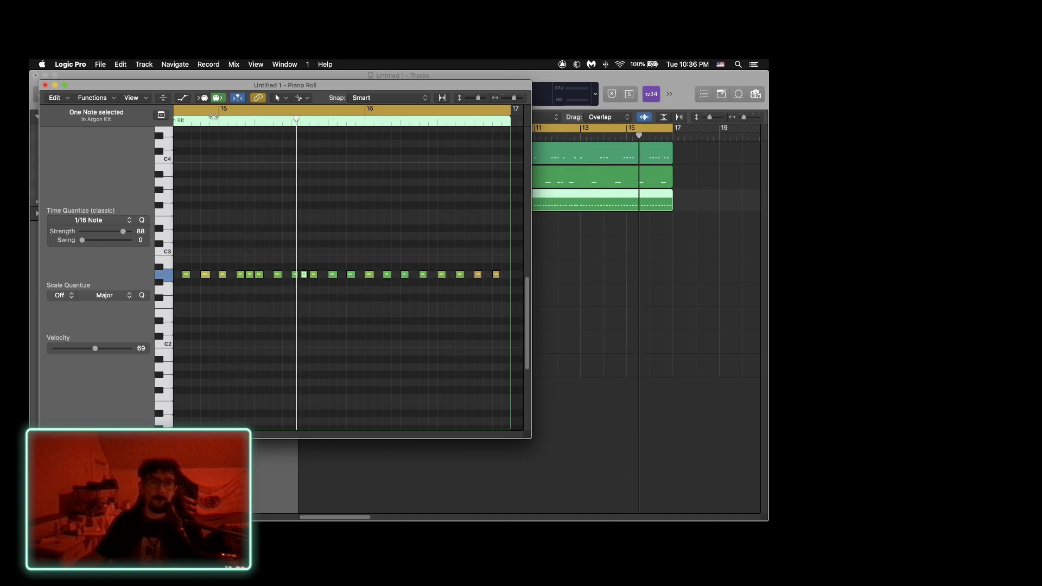
key(space)
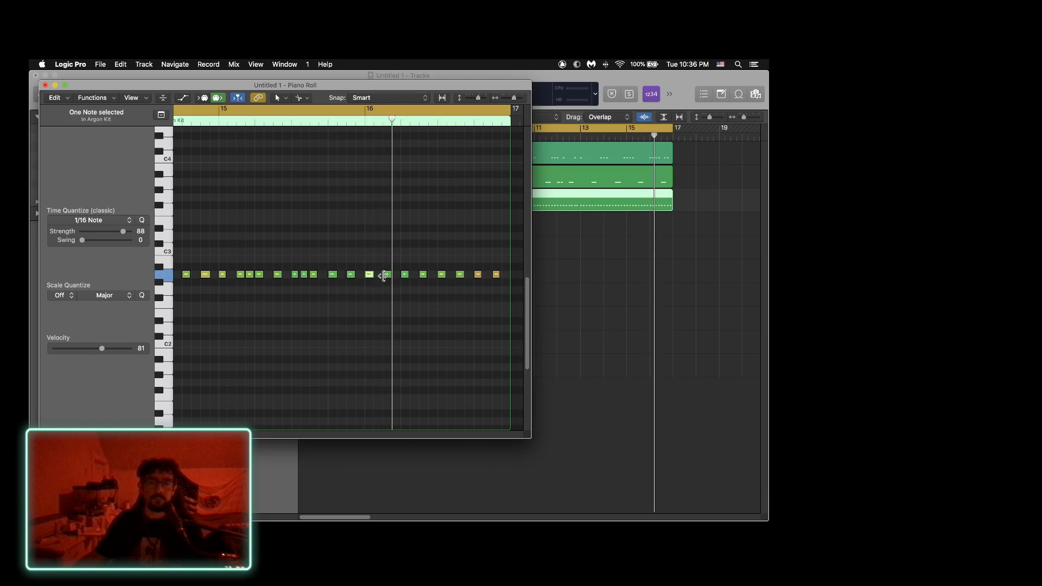
In bar 16, copy the first two hi-hat notes a sixteenth later and split the beat 3 note into four equal short notes.
click(388, 274)
drag(370, 275, 379, 275)
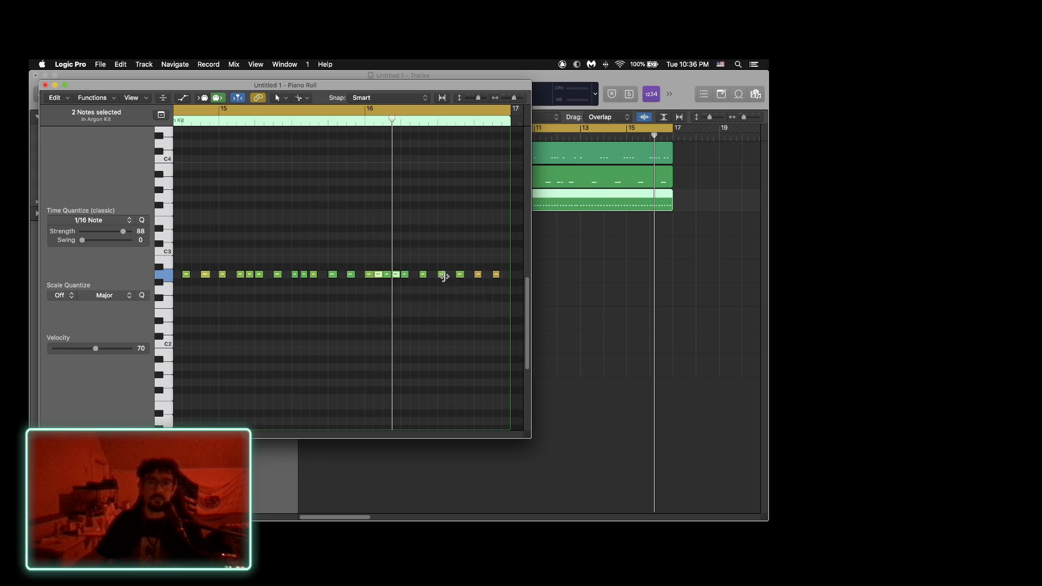
mouse_move(442, 277)
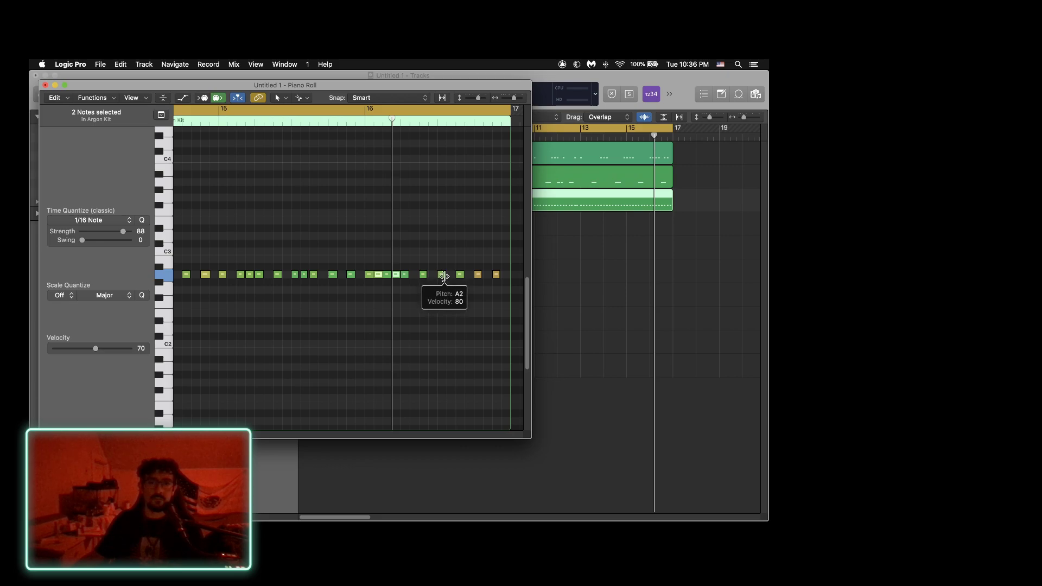
drag(443, 277, 448, 279)
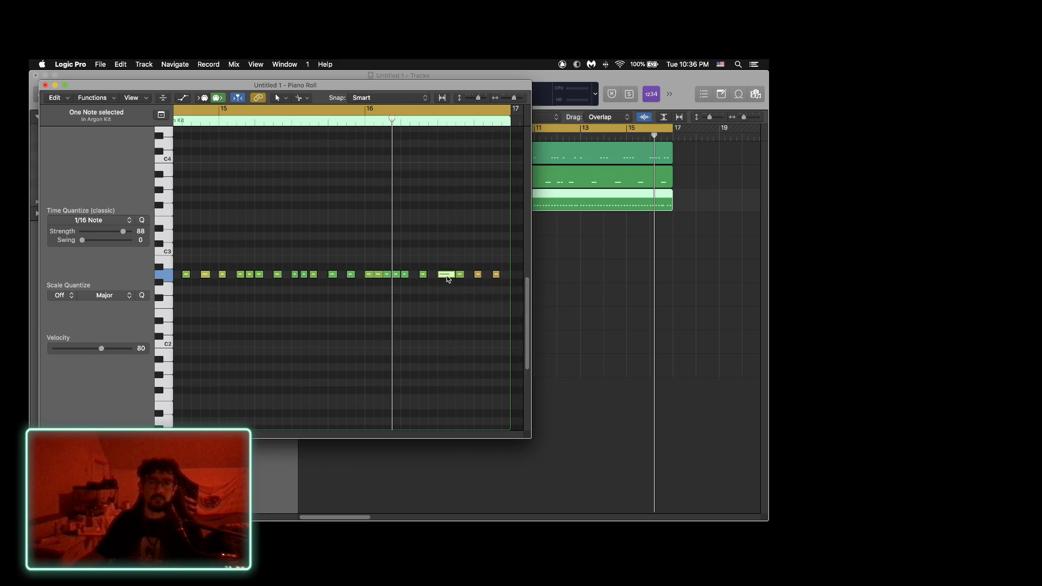
mouse_move(450, 283)
key(super+z)
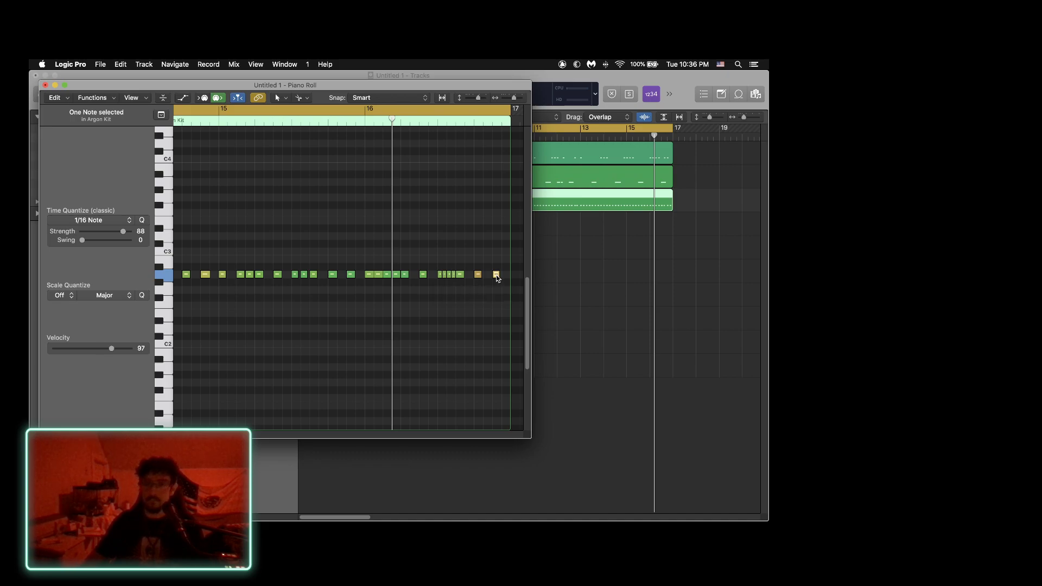
Extend the hi-hat note at beat 4 of bar 16 to the region's end, split it into sixteenth-half-length notes and play from bar 15.
drag(478, 276, 509, 278)
alt+click(480, 278)
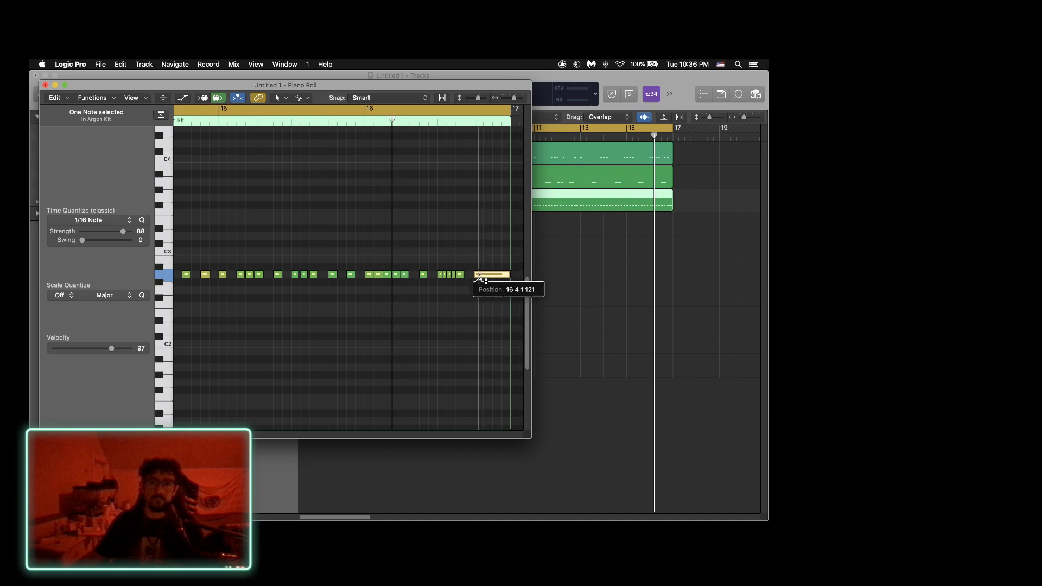
click(215, 124)
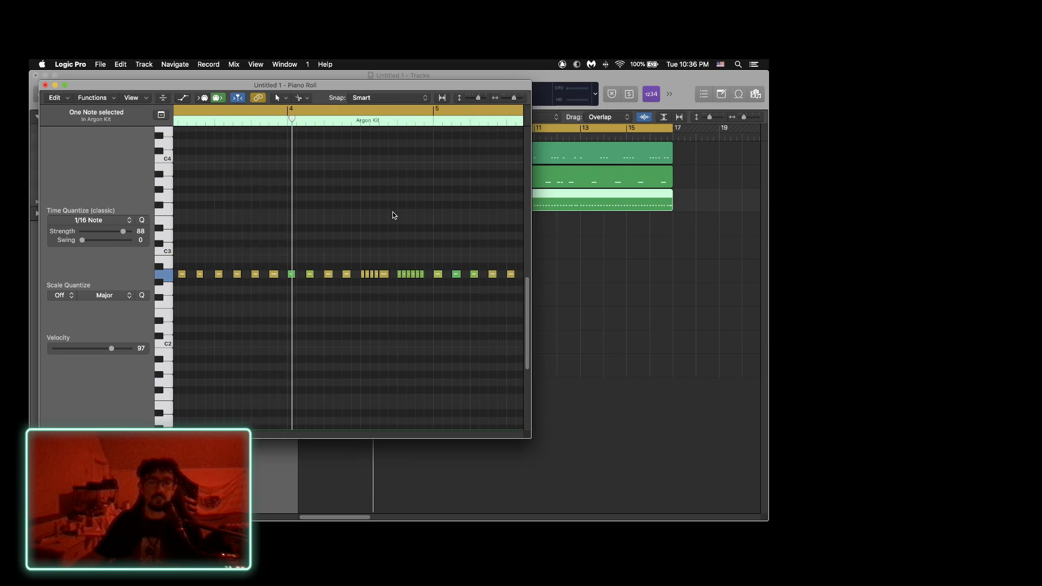
Copy the hi-hat note at beat 3 of bar 3 a sixteenth later, play the pattern from the beginning and close the Piano Roll.
key(space)
scroll(295, 239, left, 3)
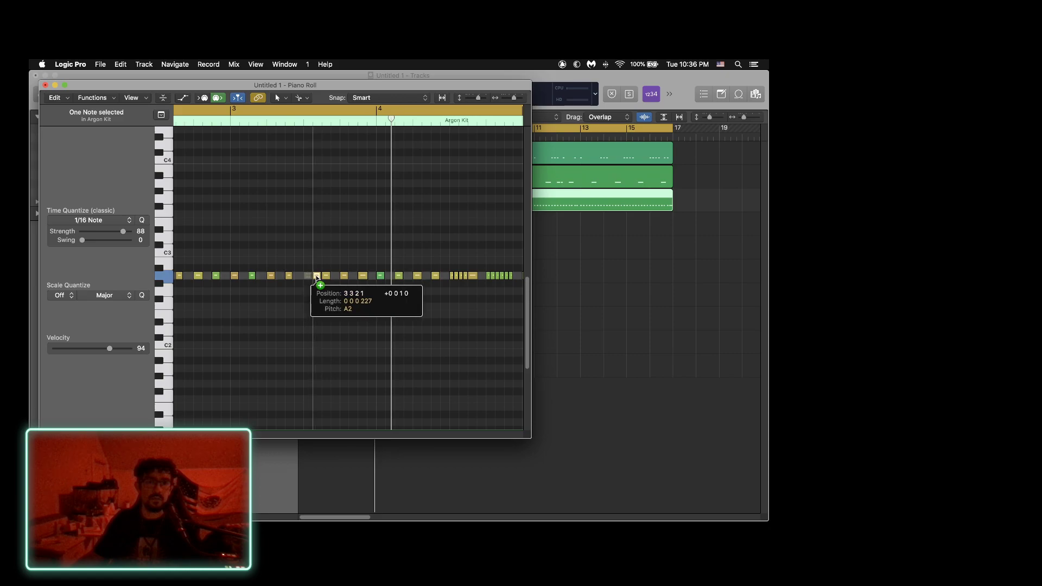
key(Return)
key(space)
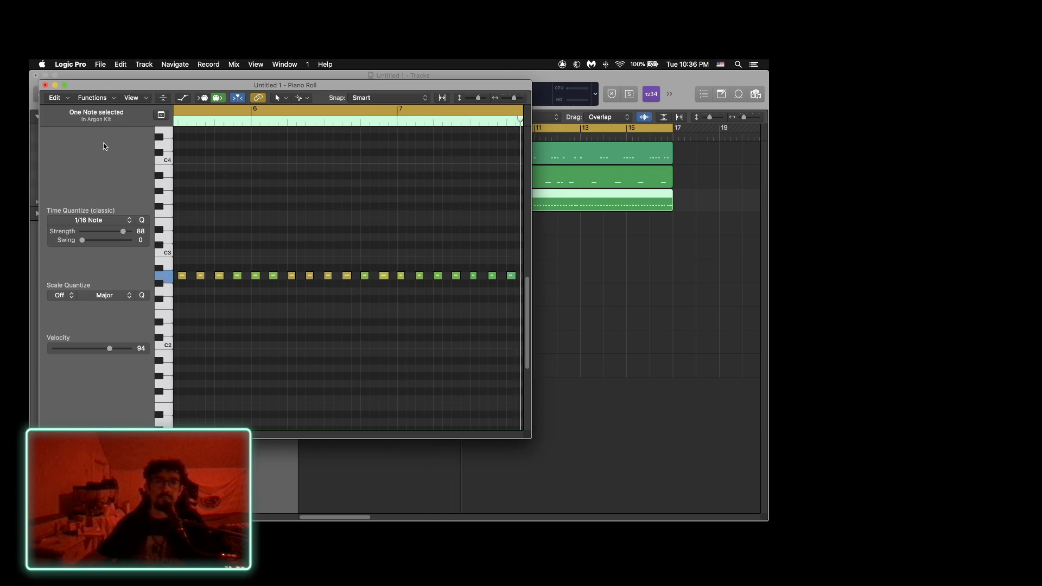
click(46, 86)
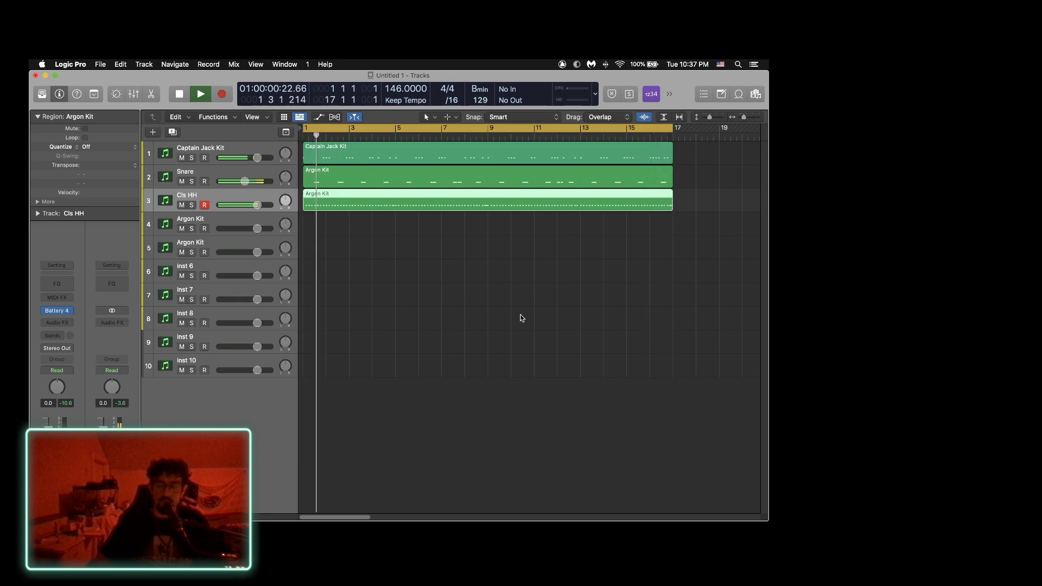
key(space)
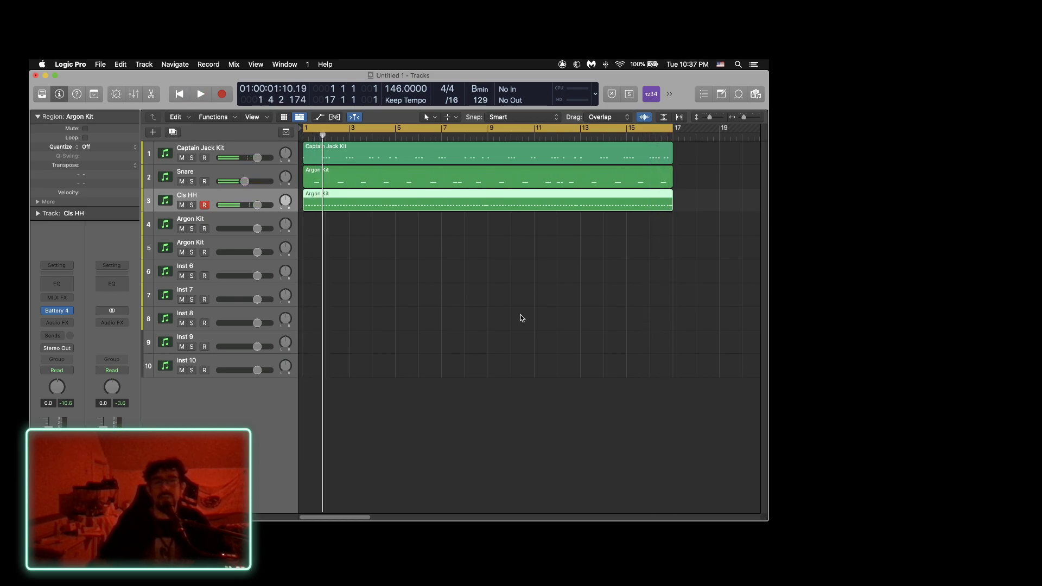